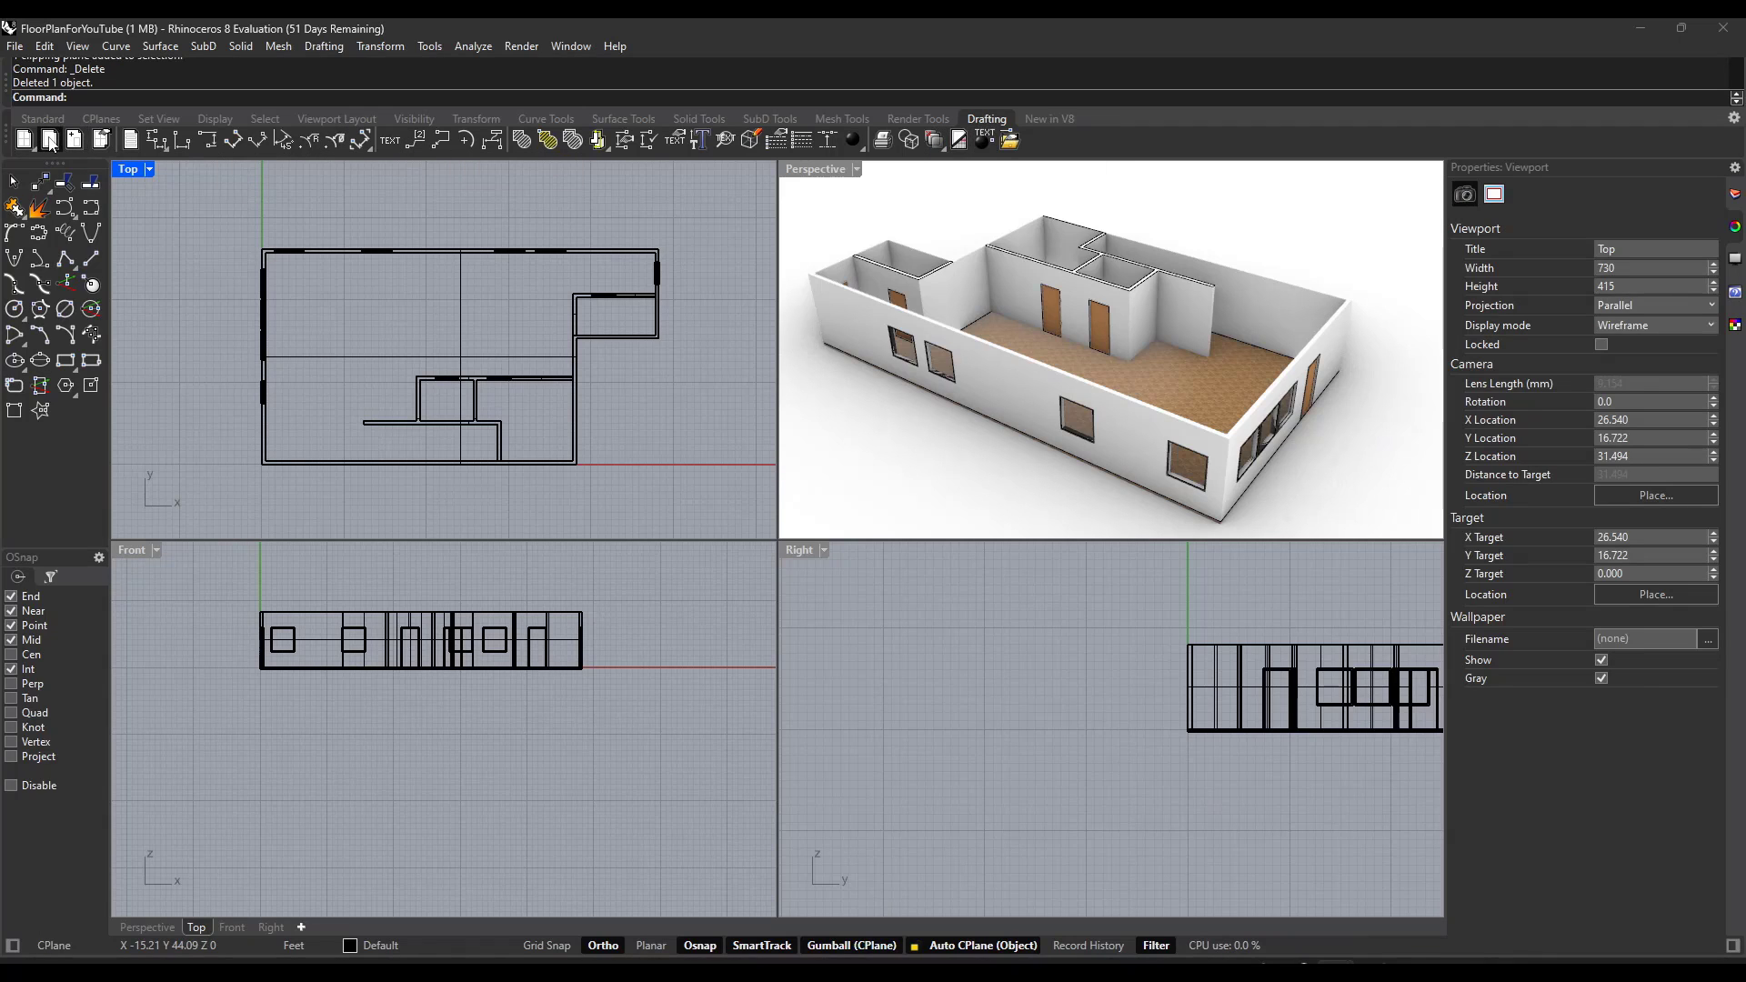
Step: Start a new layout named Floor Plan with an initial detail count of 1 - Top
{"action": "left_click", "coordinate": [79, 48]}
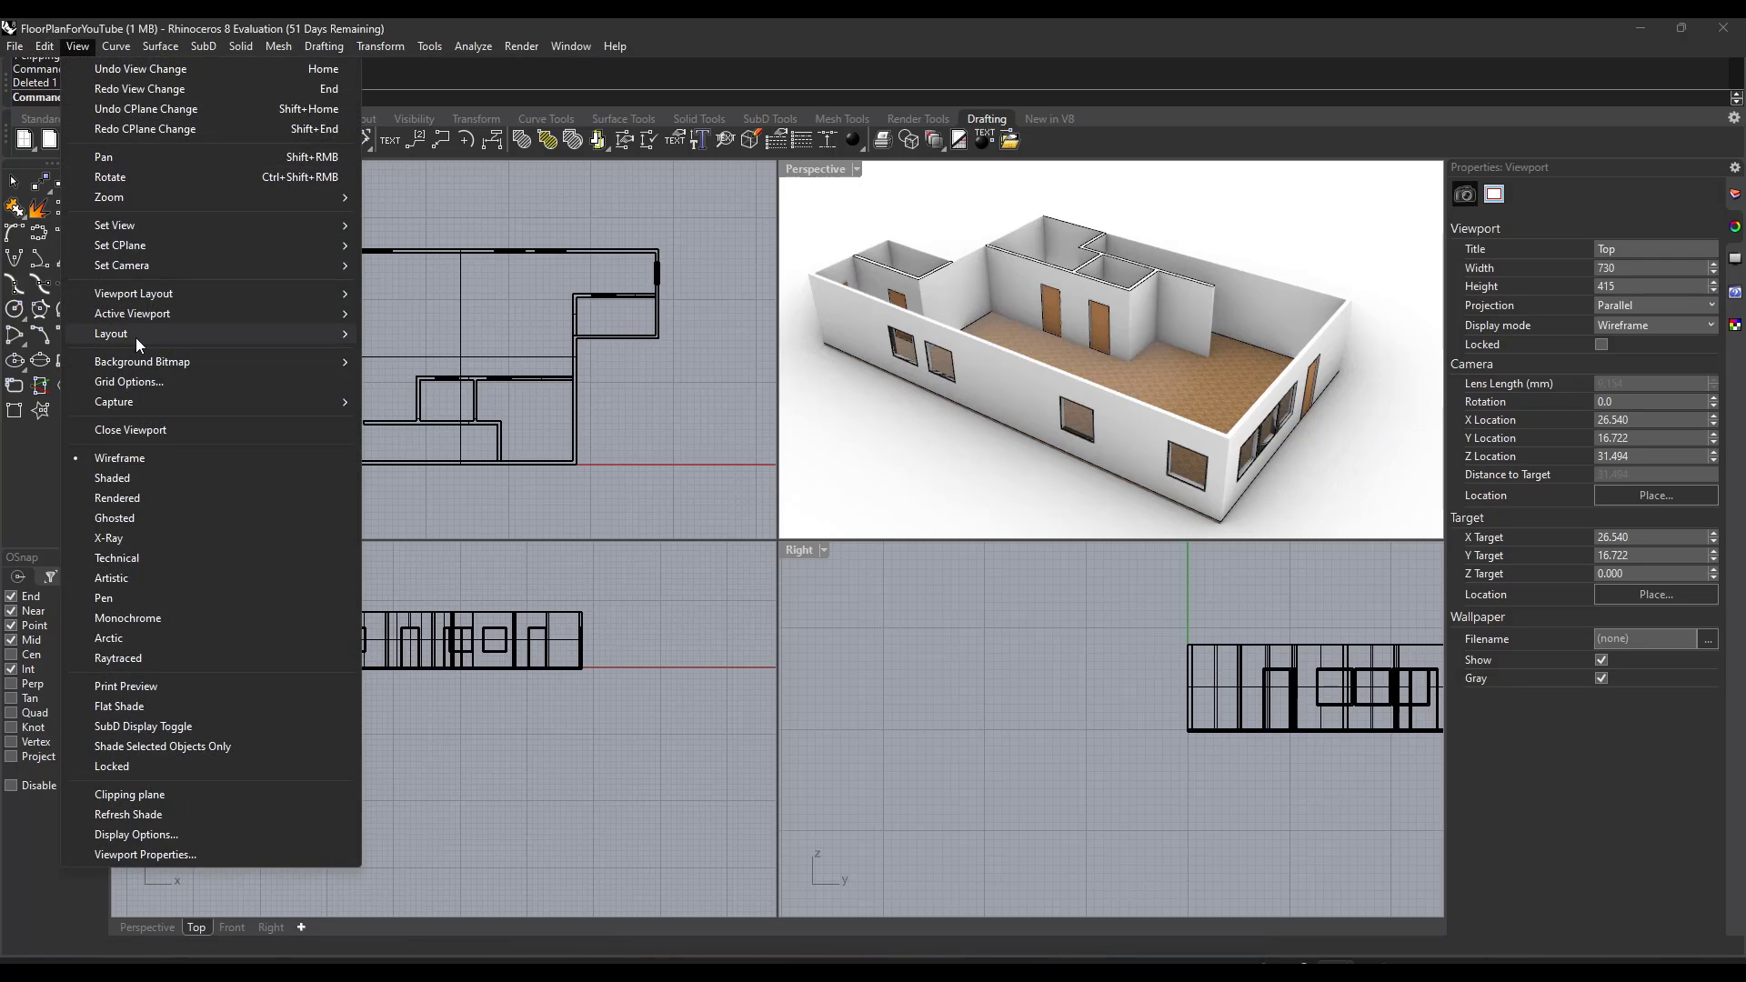
{"action": "mouse_move", "coordinate": [135, 334]}
{"action": "left_click", "coordinate": [452, 335]}
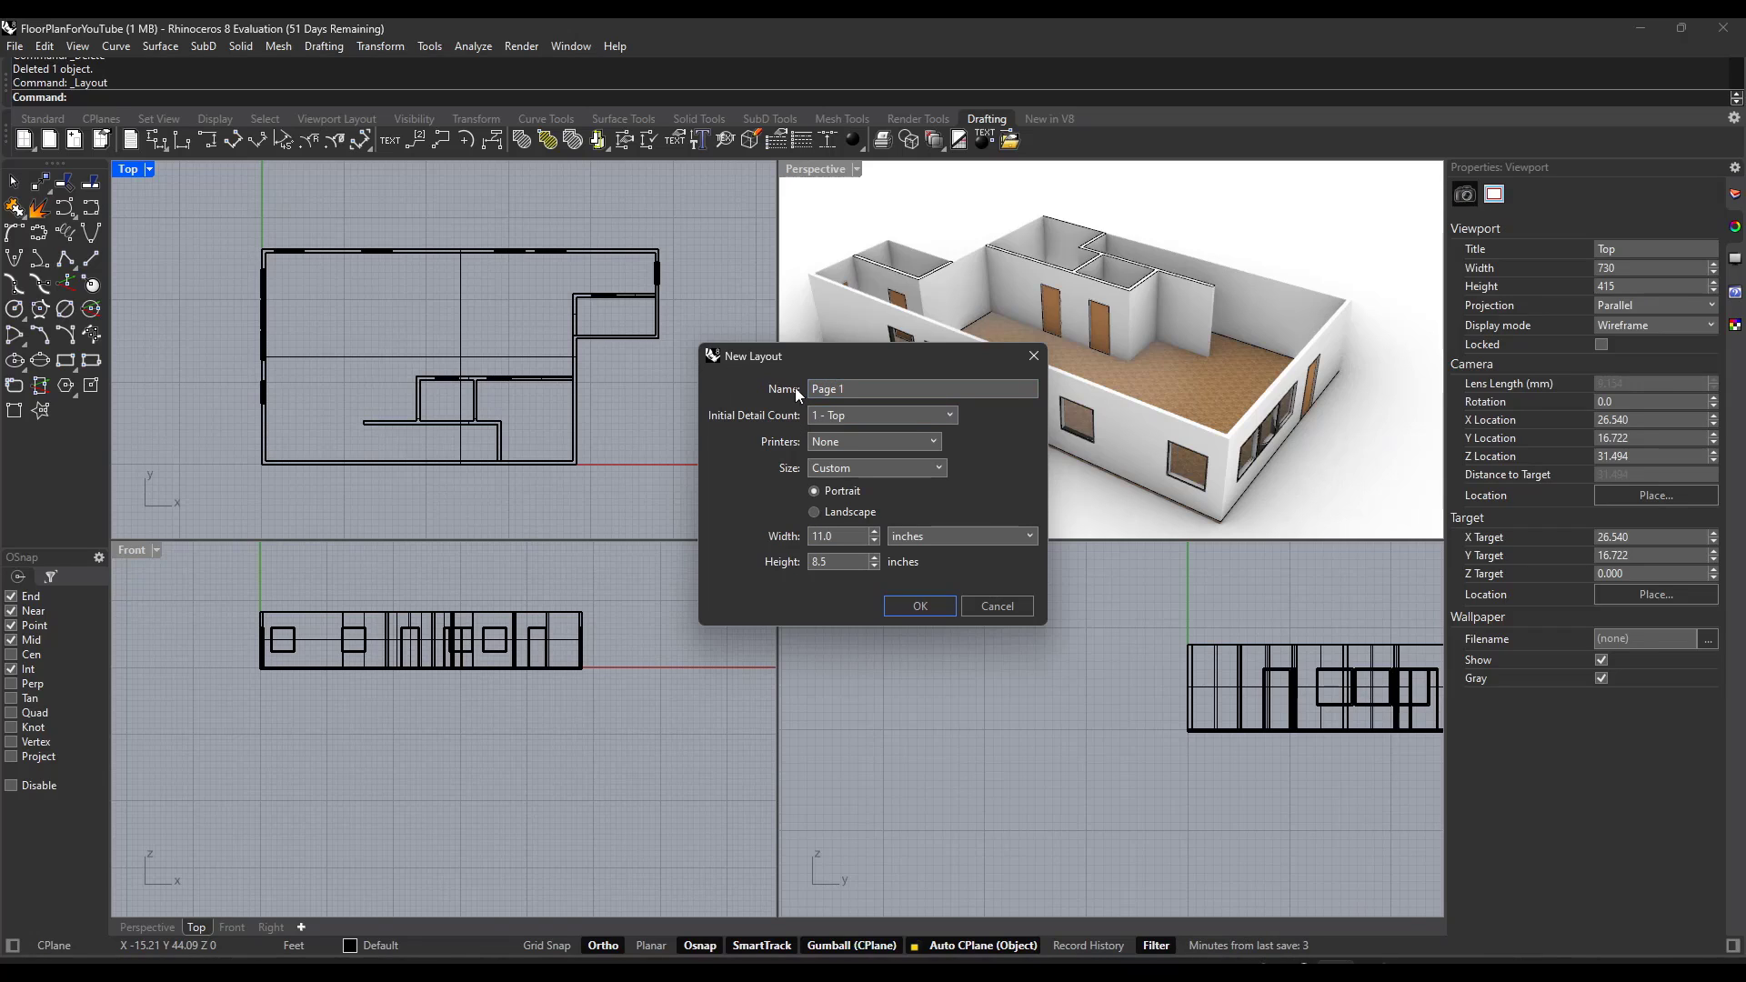
{"action": "left_click", "coordinate": [843, 389]}
{"action": "left_click_drag", "start_coordinate": [880, 389], "coordinate": [787, 389]}
{"action": "type", "text": "Floor Plan"}
{"action": "left_click", "coordinate": [881, 416]}
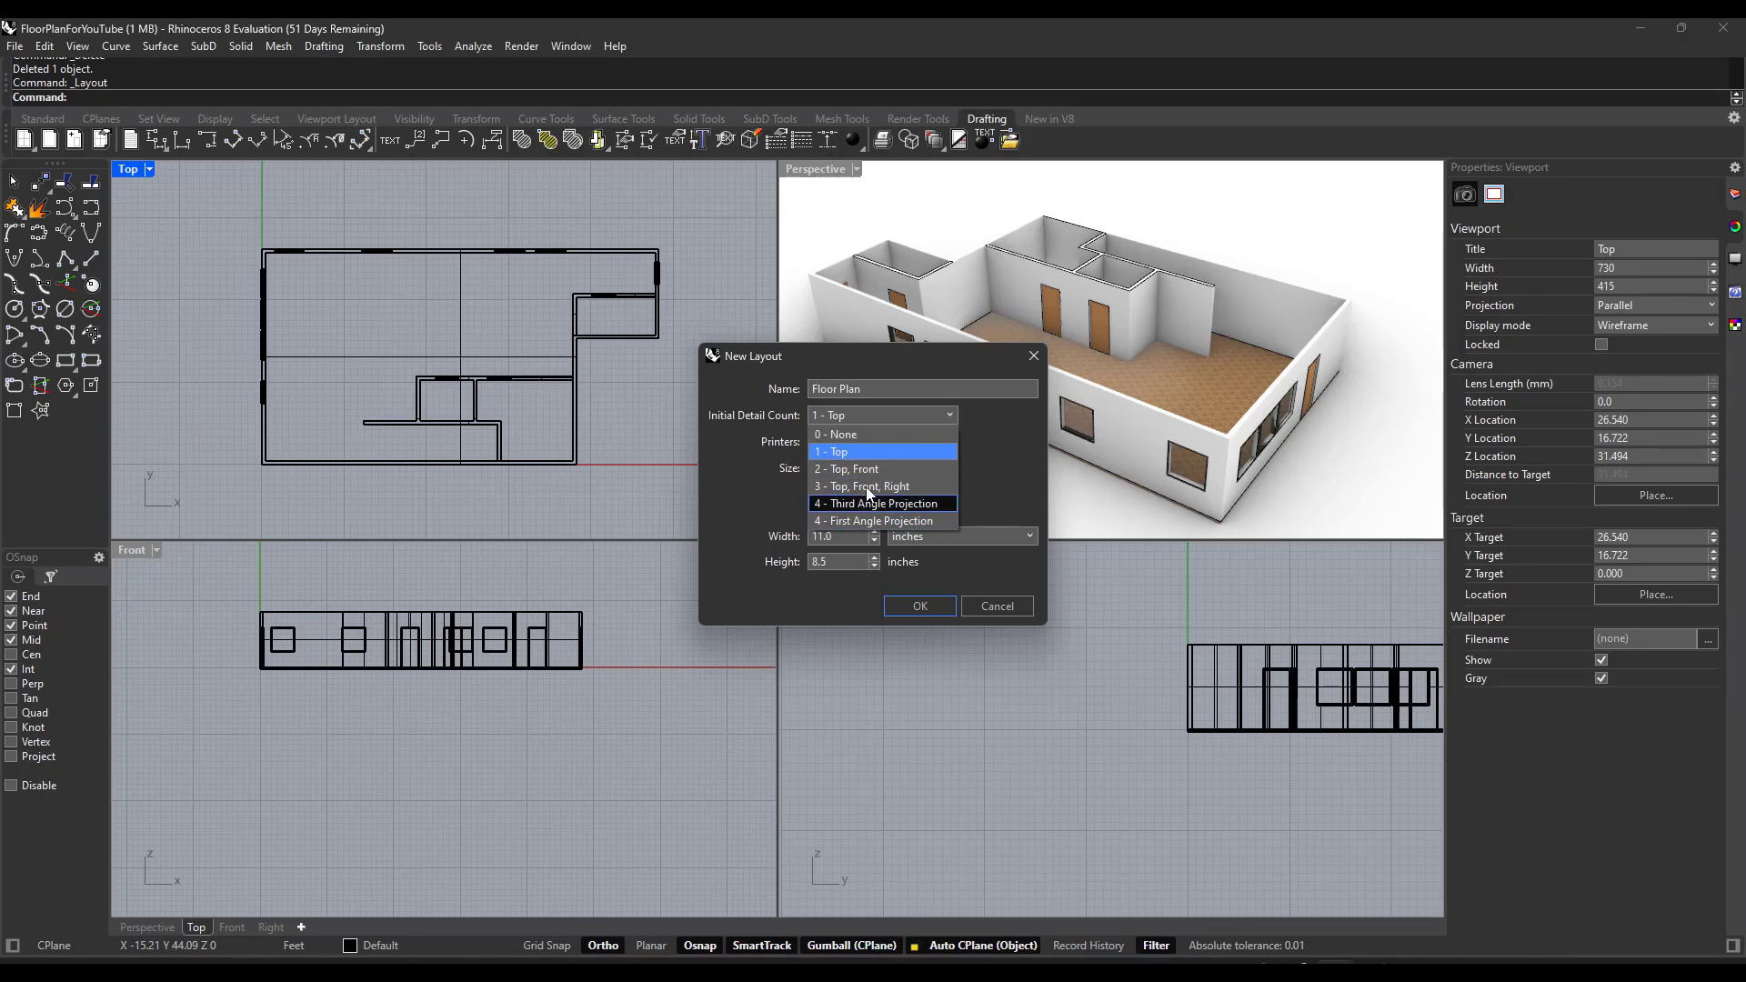
{"action": "left_click", "coordinate": [832, 452]}
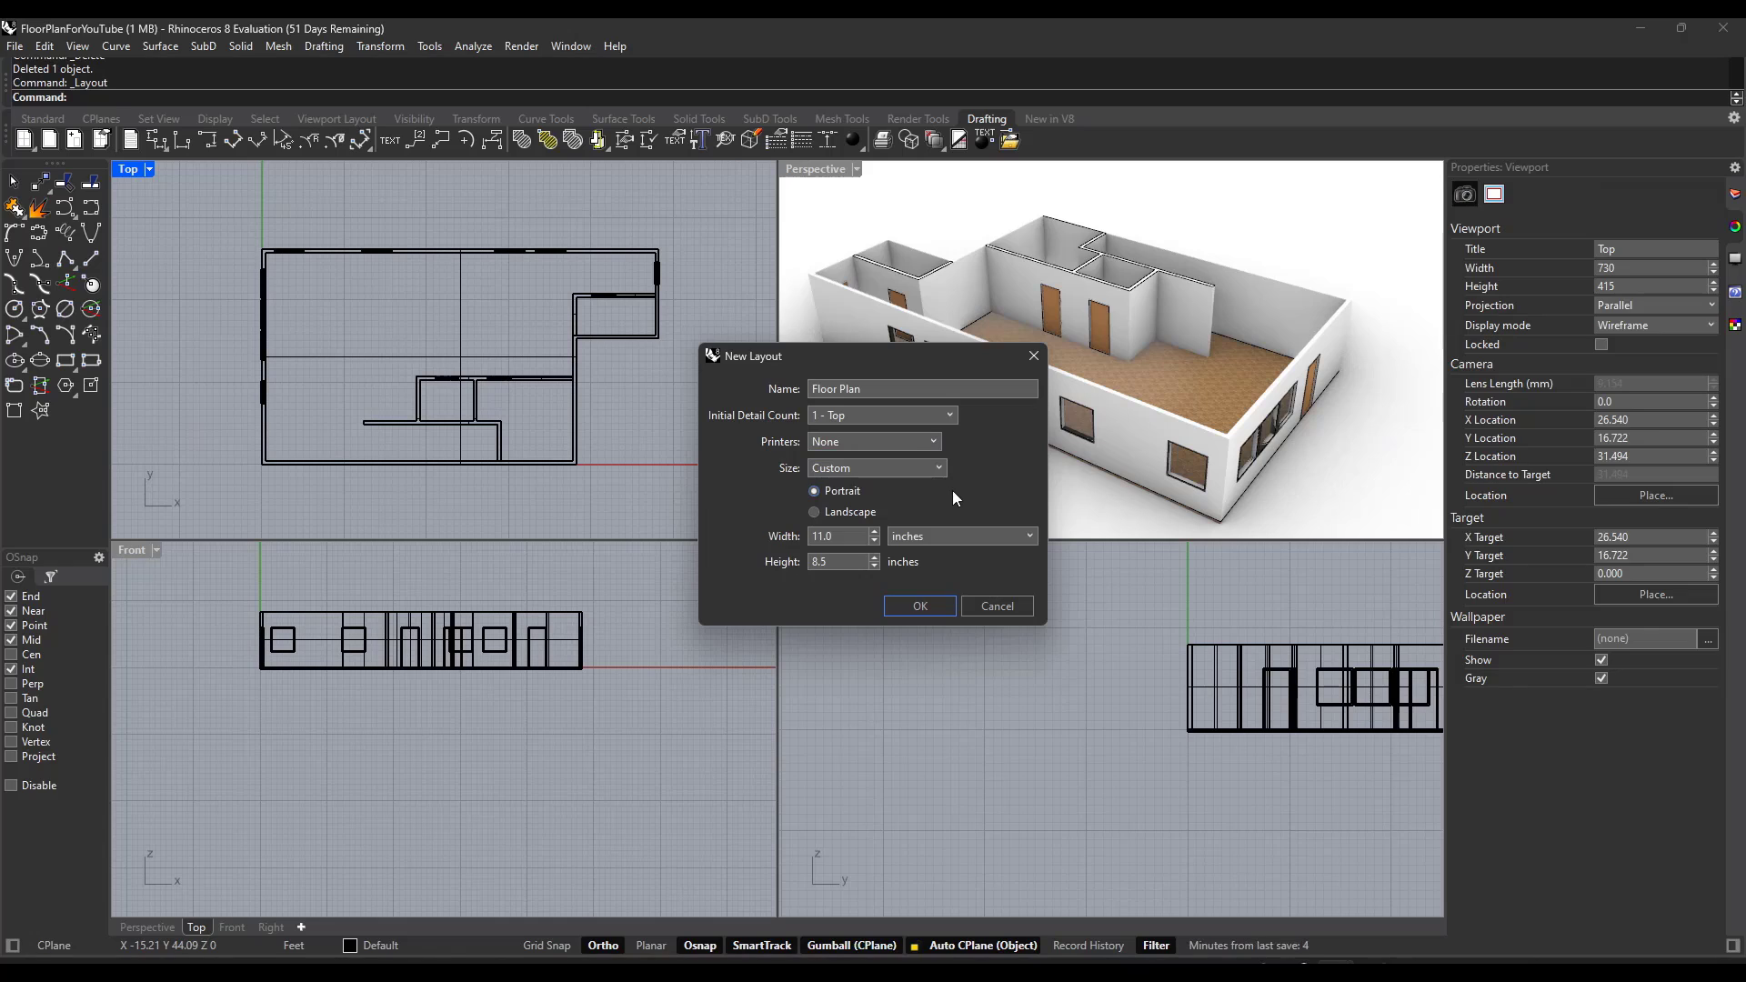
Step: Set the layout to Microsoft Print to PDF, Arch D (24" x 36") and landscape, and create it
{"action": "left_click", "coordinate": [916, 444]}
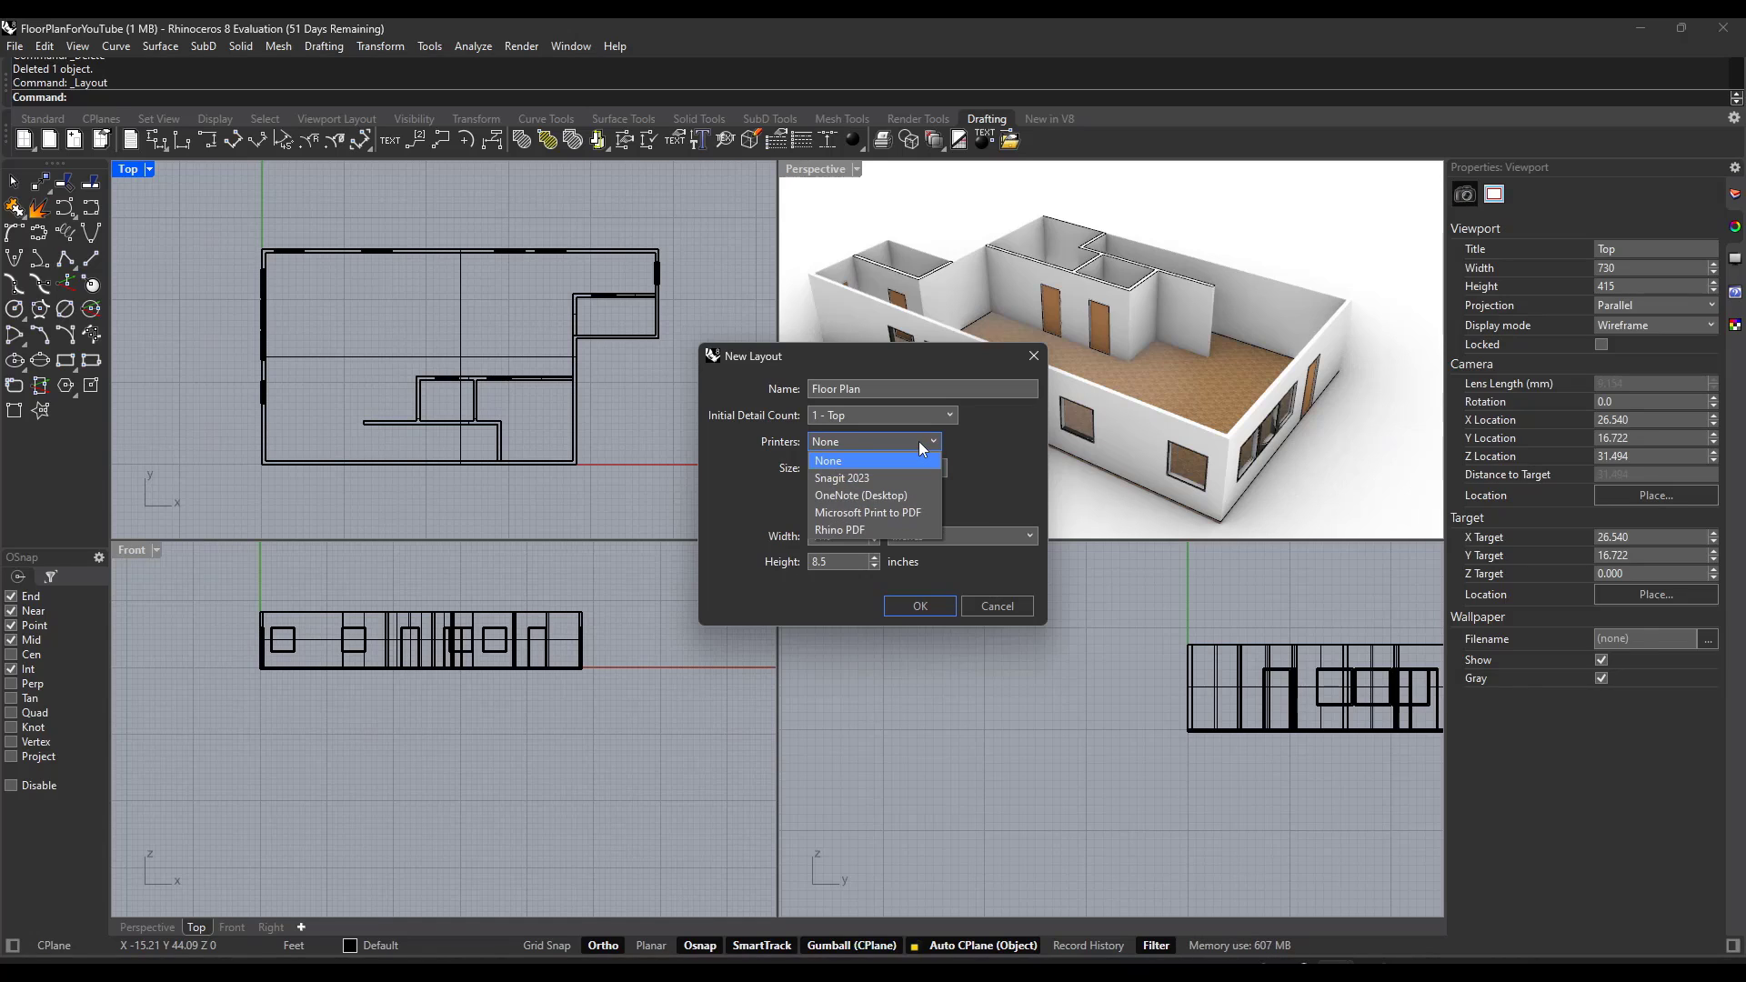
{"action": "left_click", "coordinate": [892, 512]}
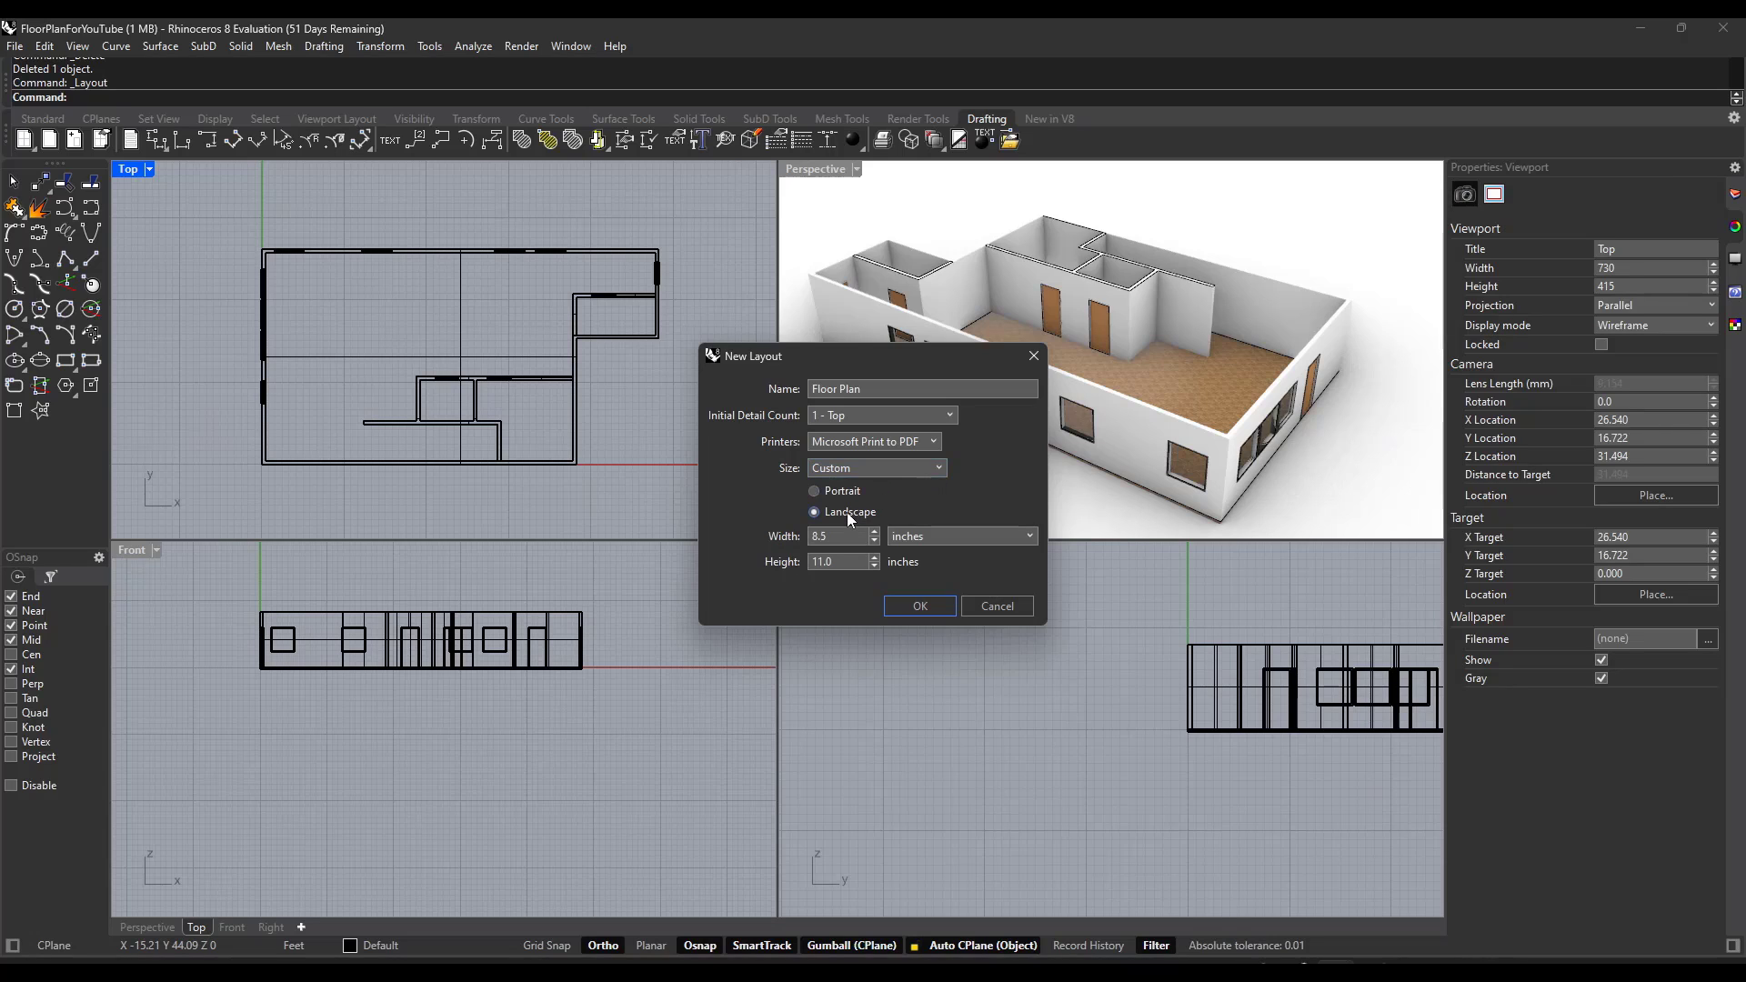
{"action": "left_click", "coordinate": [926, 467]}
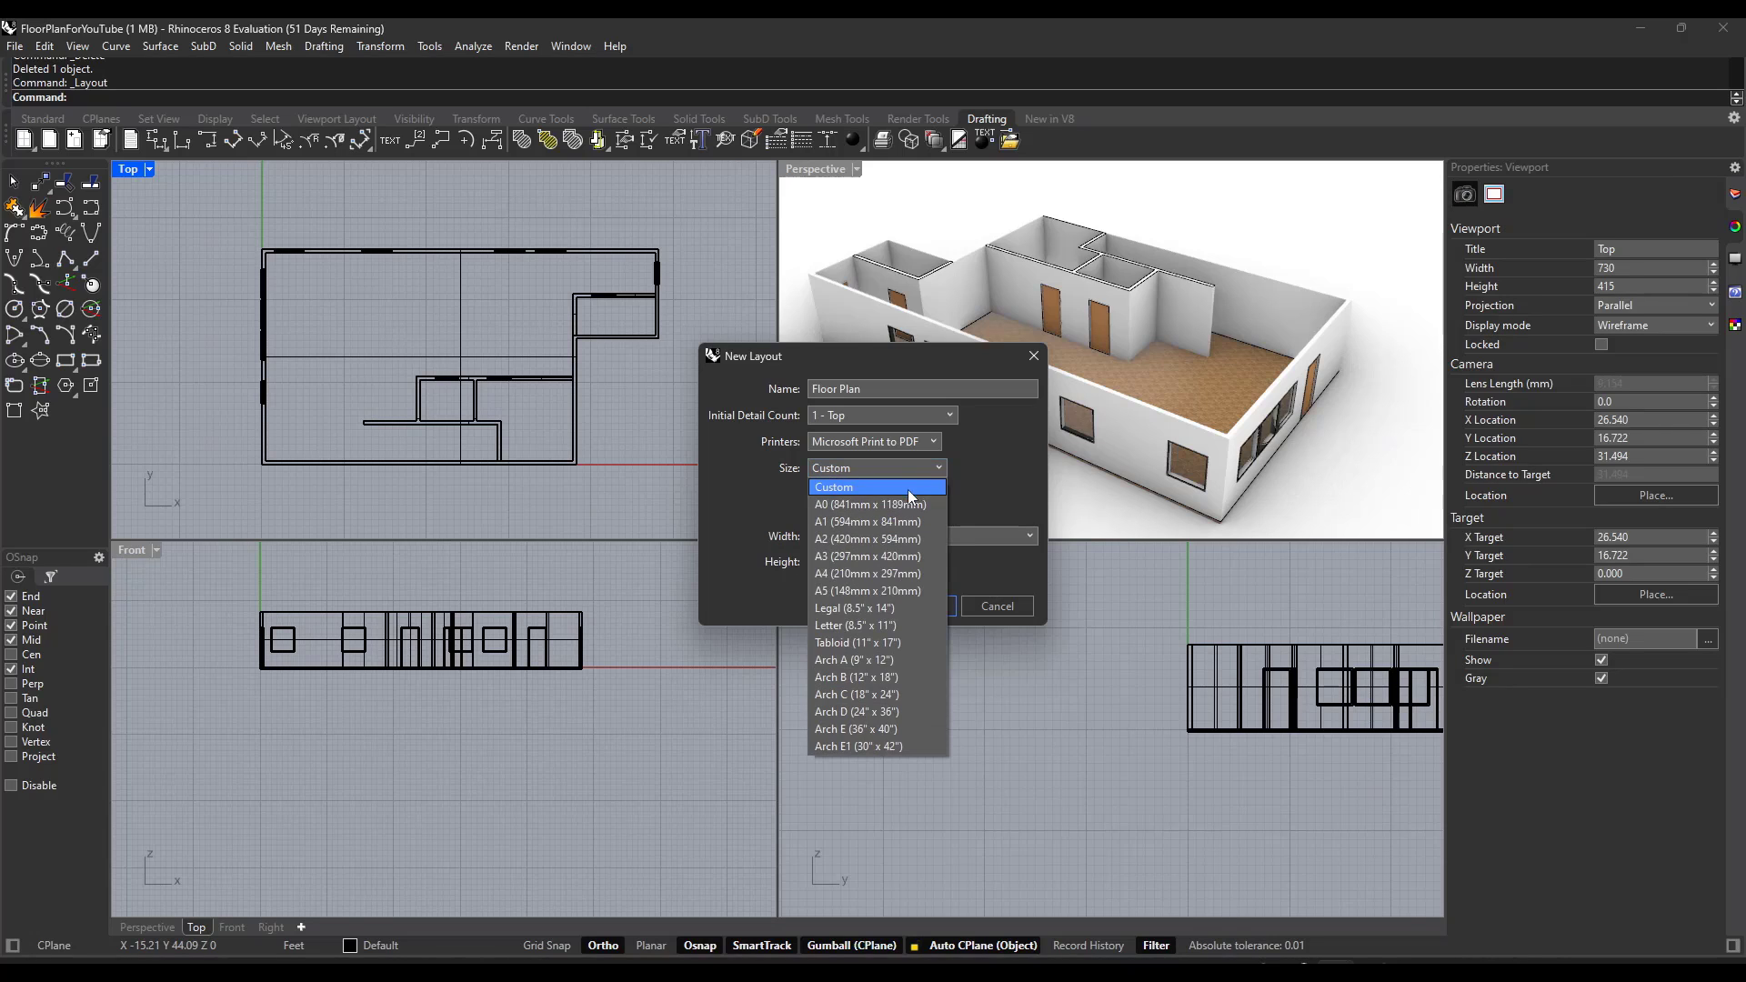
{"action": "left_click", "coordinate": [887, 713]}
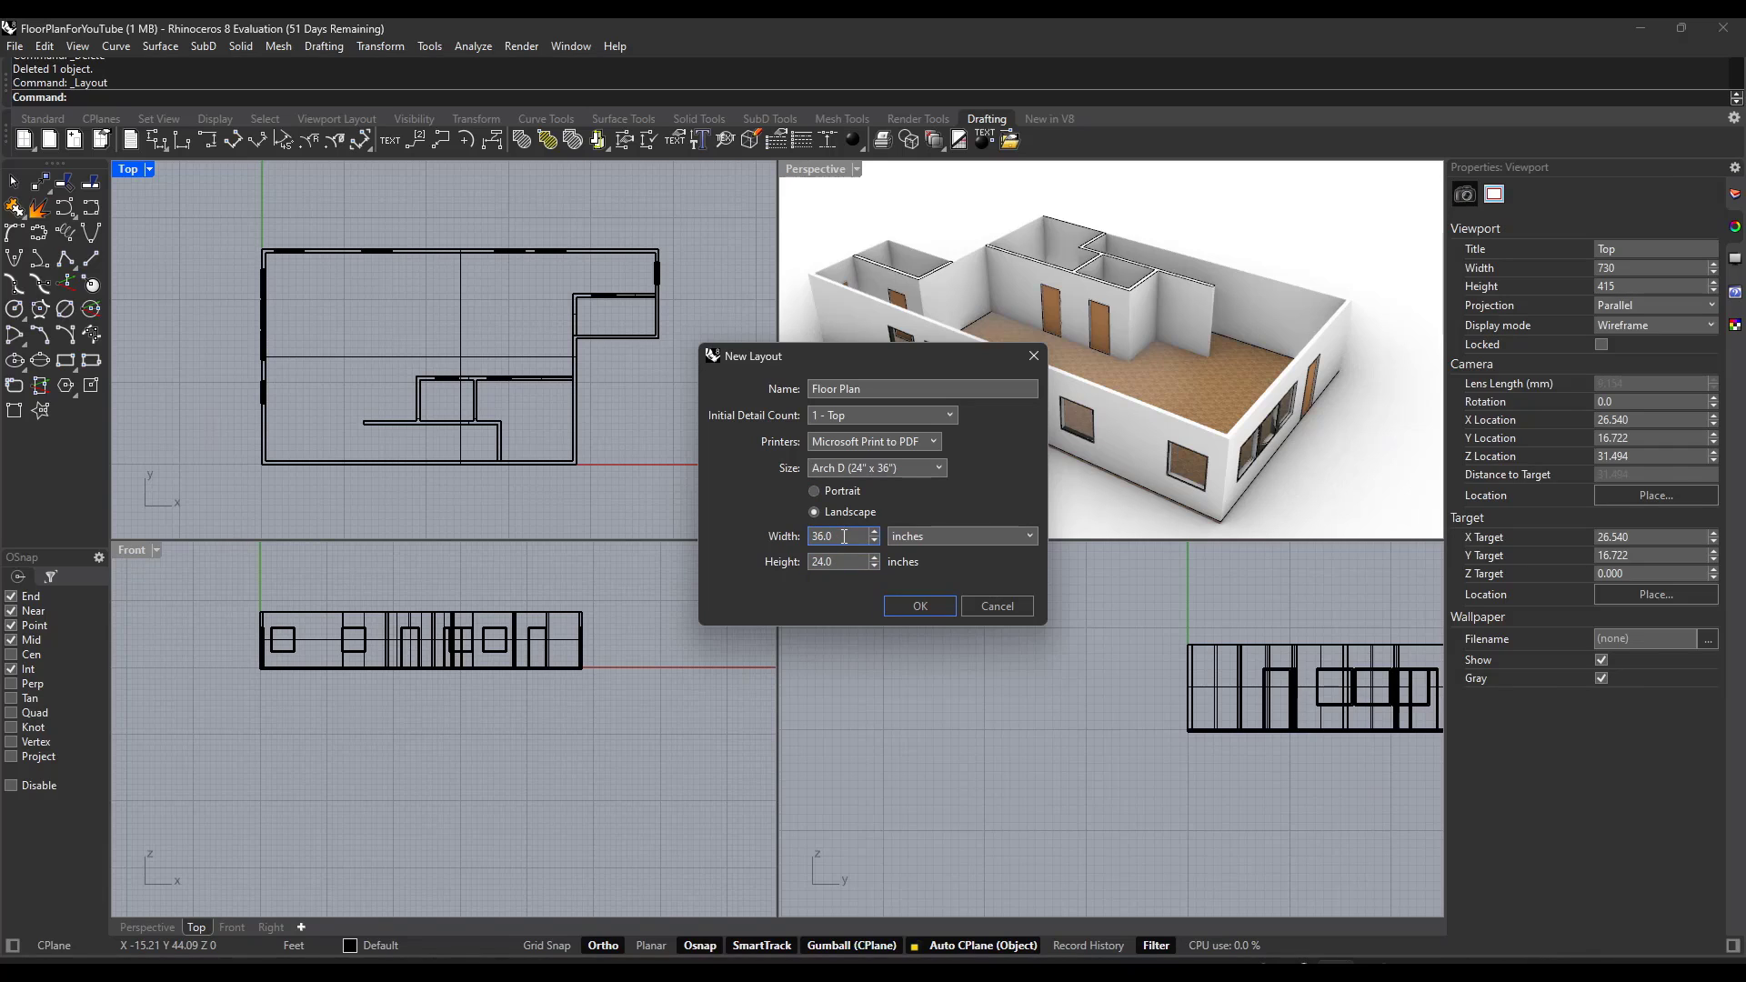
{"action": "left_click", "coordinate": [908, 606]}
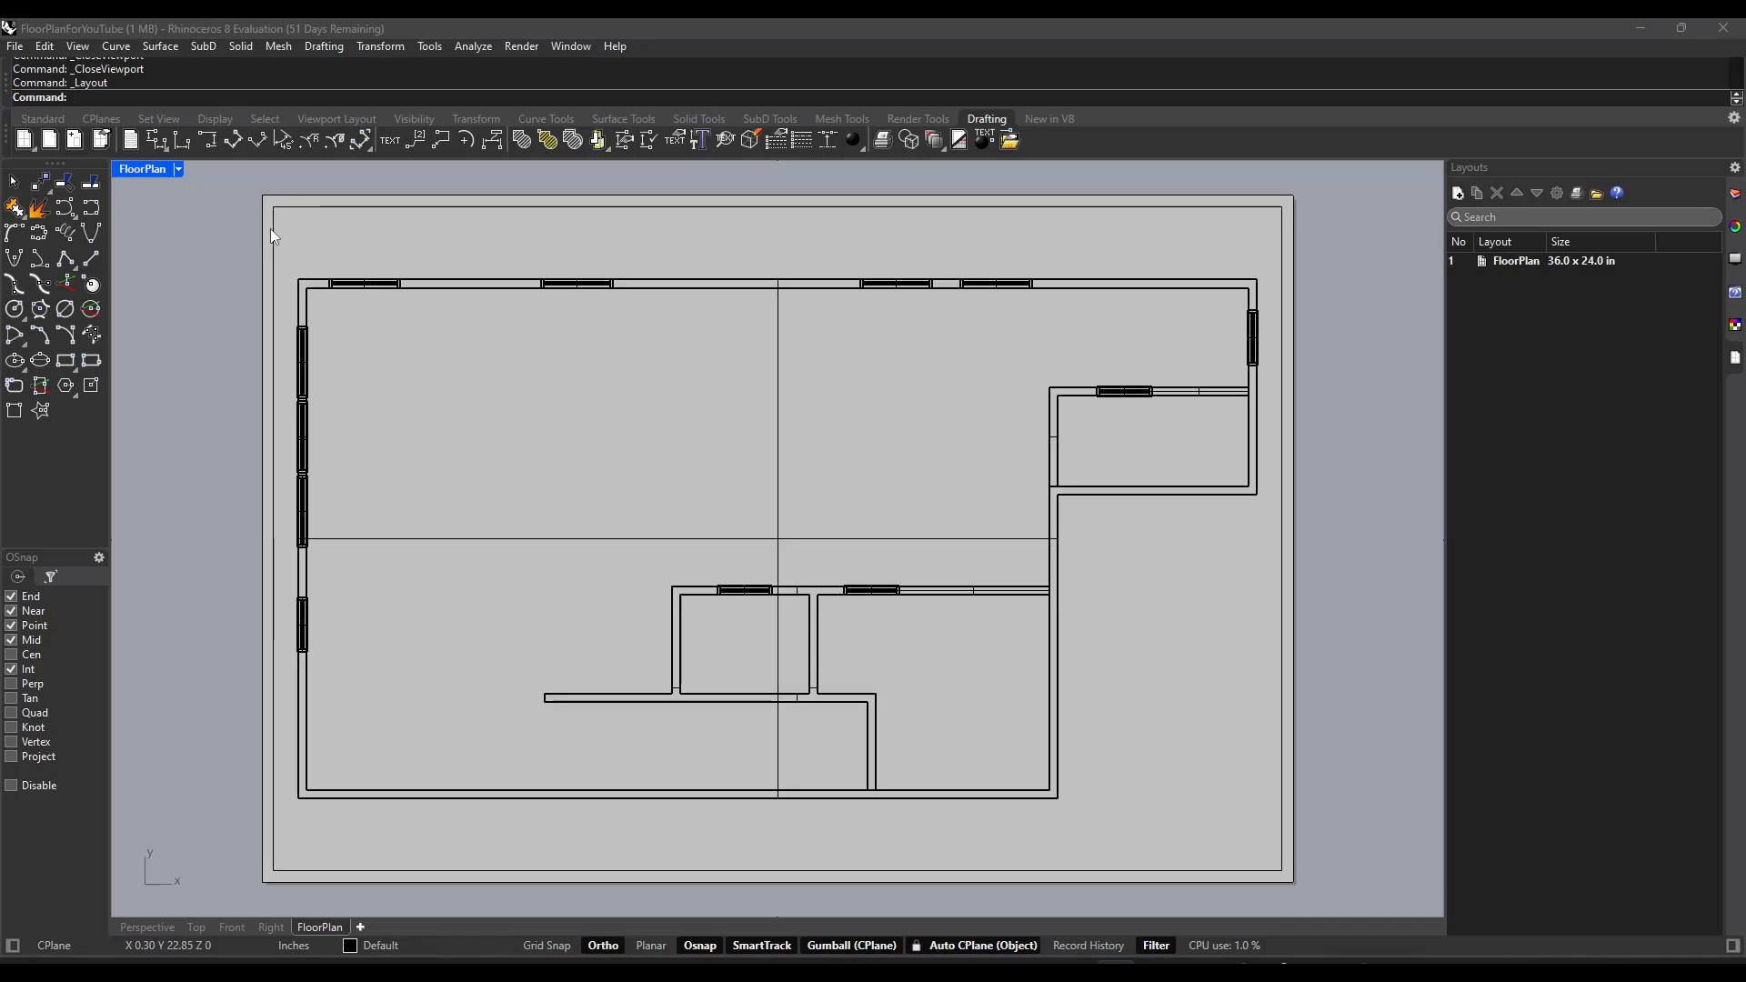
Step: Select the detail view by its frame and shift it slightly on the sheet, and deselect it
{"action": "left_click", "coordinate": [268, 227]}
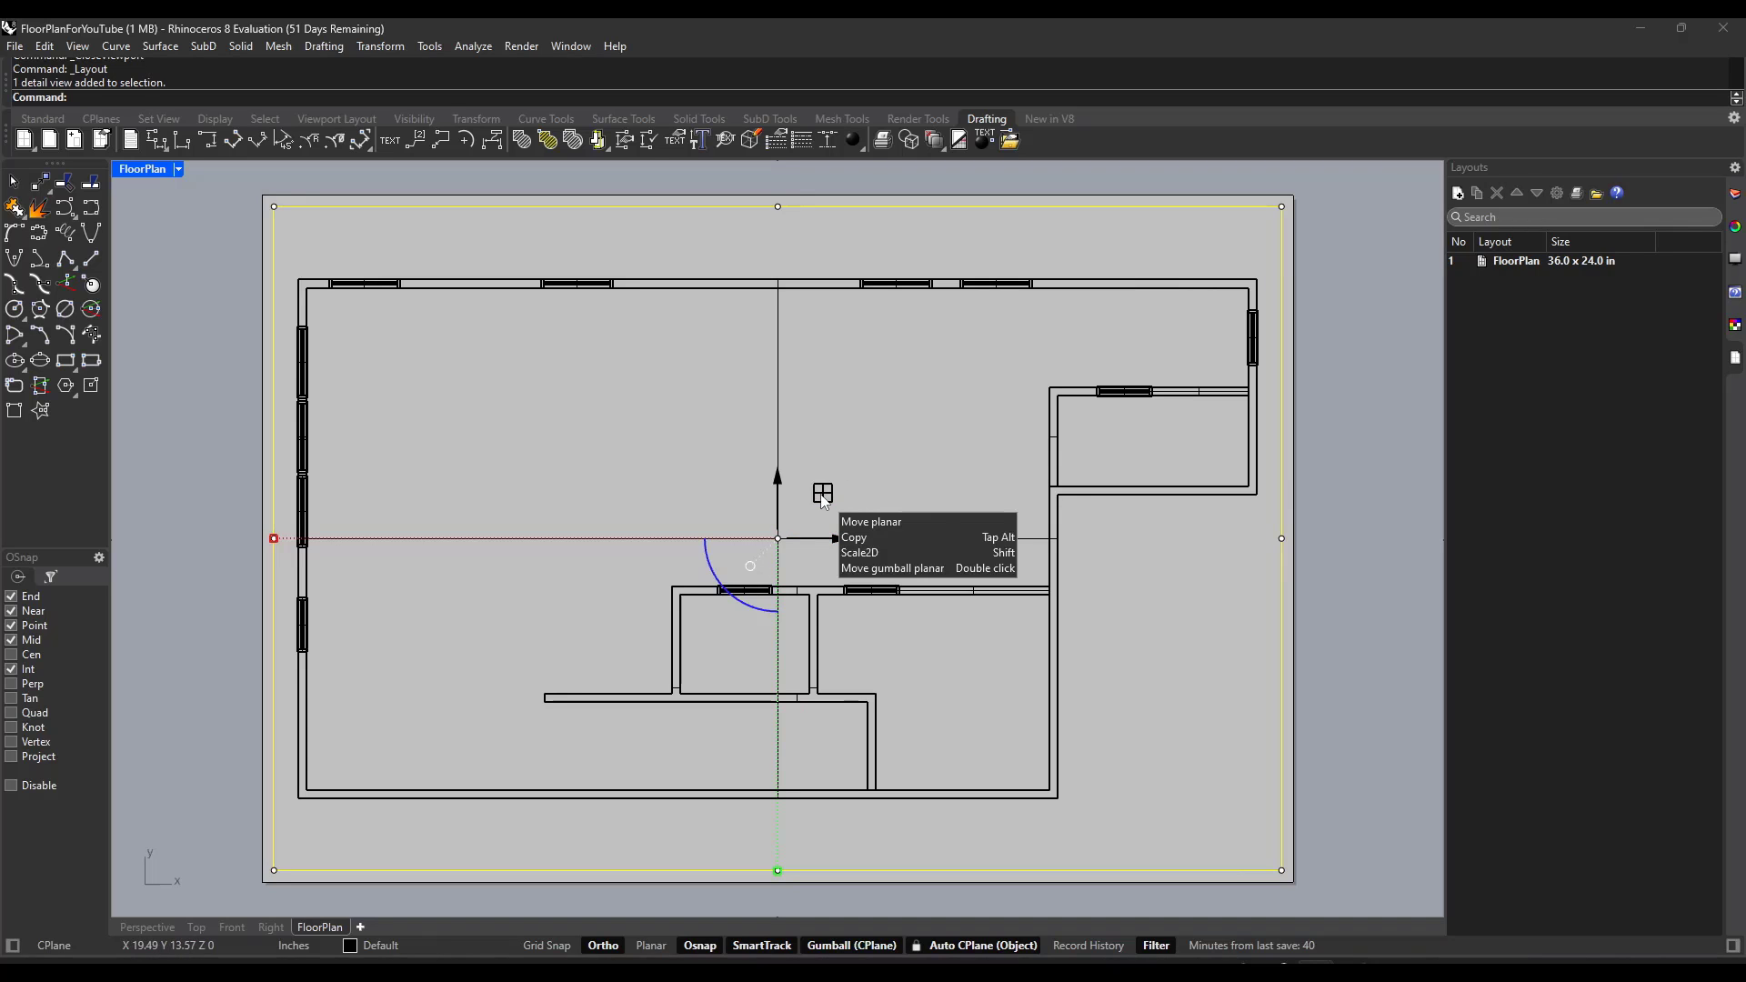
{"action": "mouse_move", "coordinate": [823, 499]}
{"action": "left_mouse_down"}
{"action": "mouse_move", "coordinate": [920, 409]}
{"action": "mouse_move", "coordinate": [822, 495]}
{"action": "left_mouse_up"}
{"action": "left_click", "coordinate": [655, 227]}
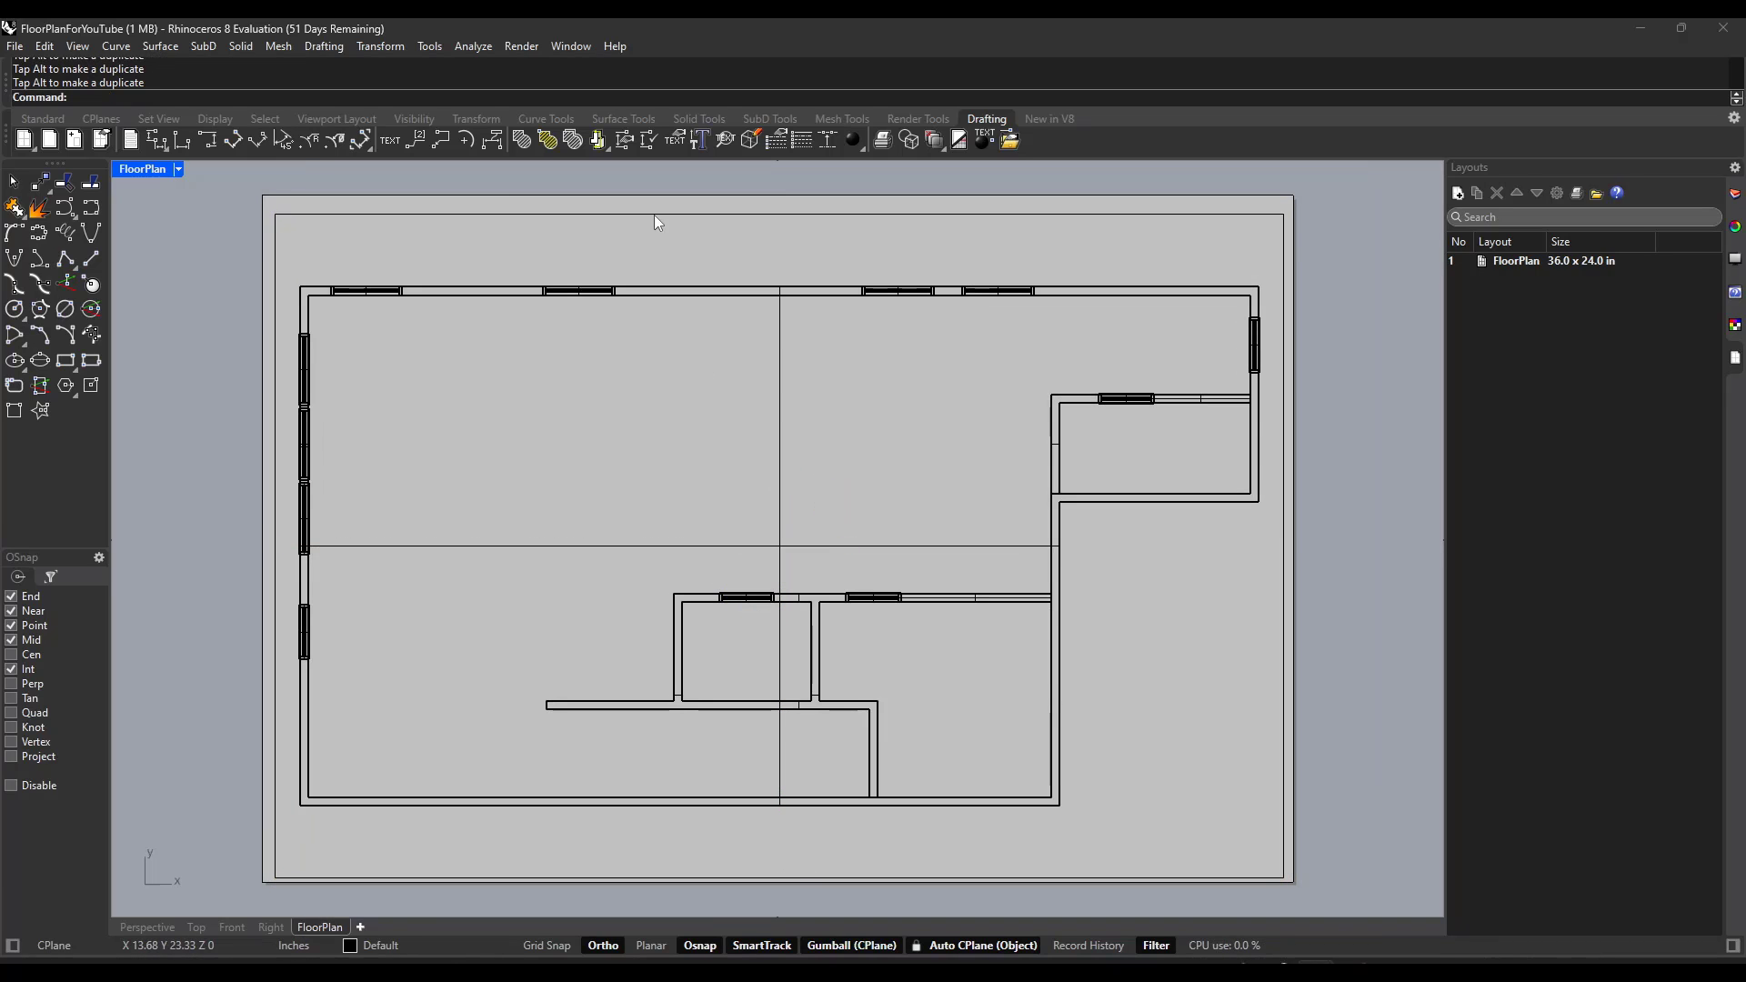
{"action": "left_click", "coordinate": [656, 222]}
{"action": "left_click_drag", "start_coordinate": [822, 494], "coordinate": [828, 508]}
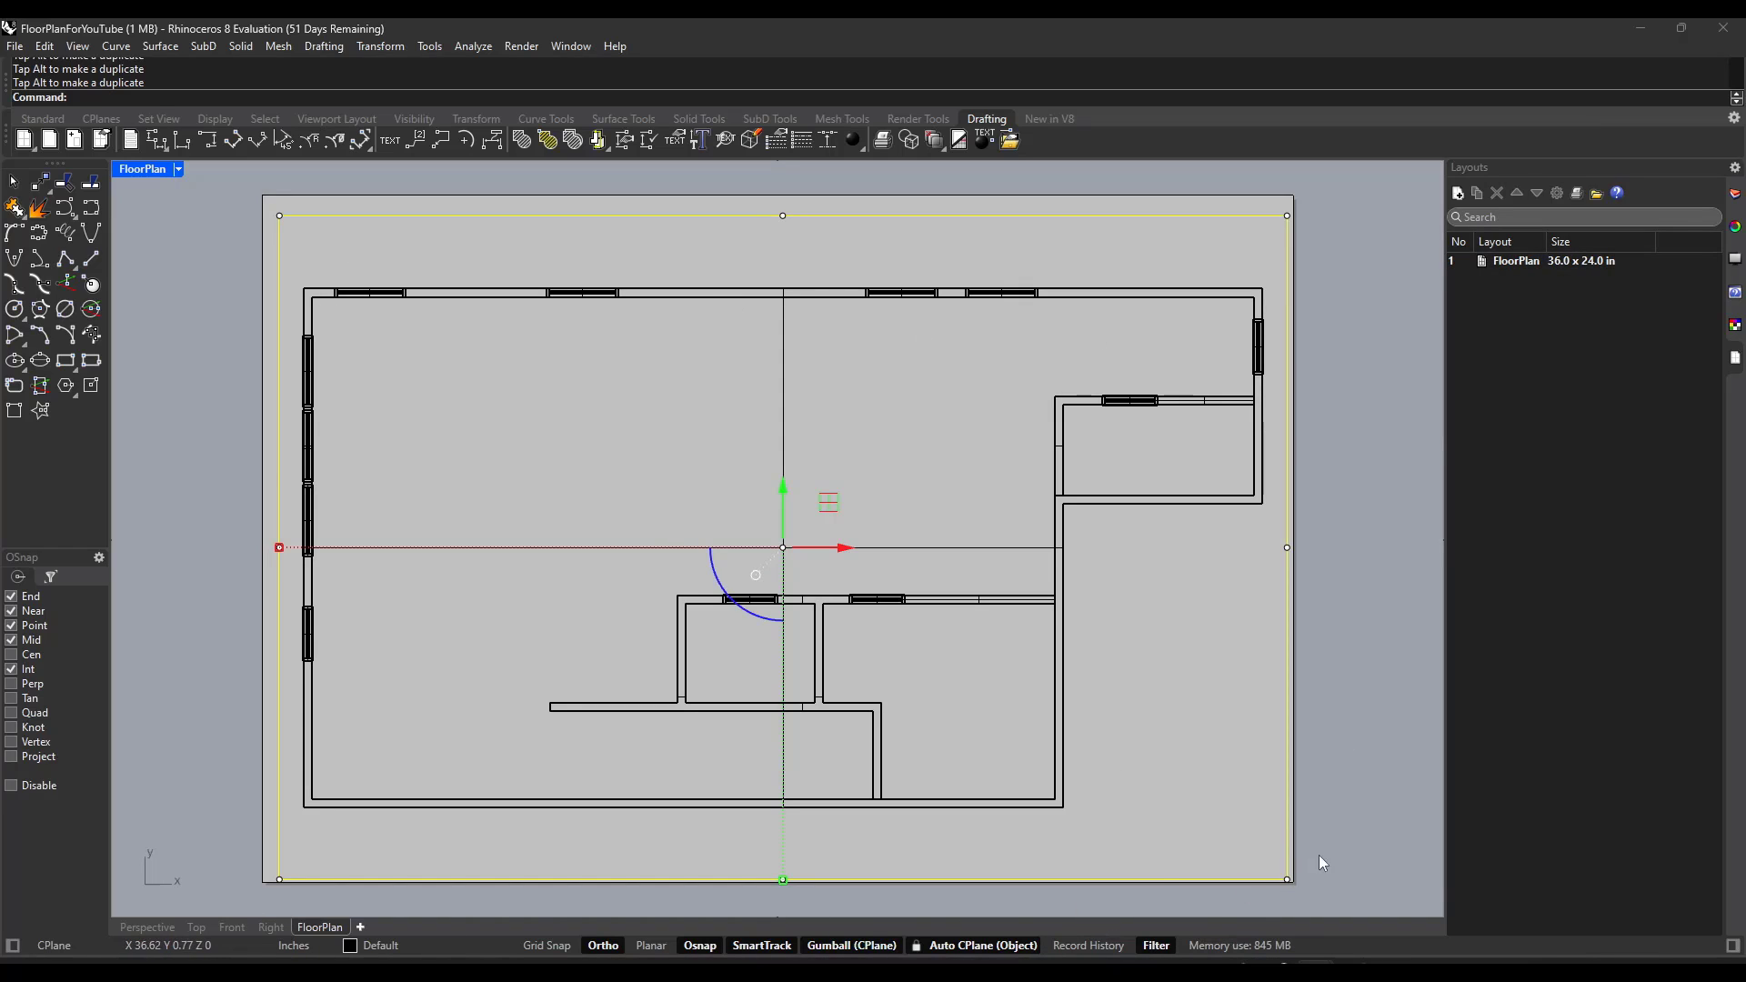
{"action": "left_click", "coordinate": [1351, 723]}
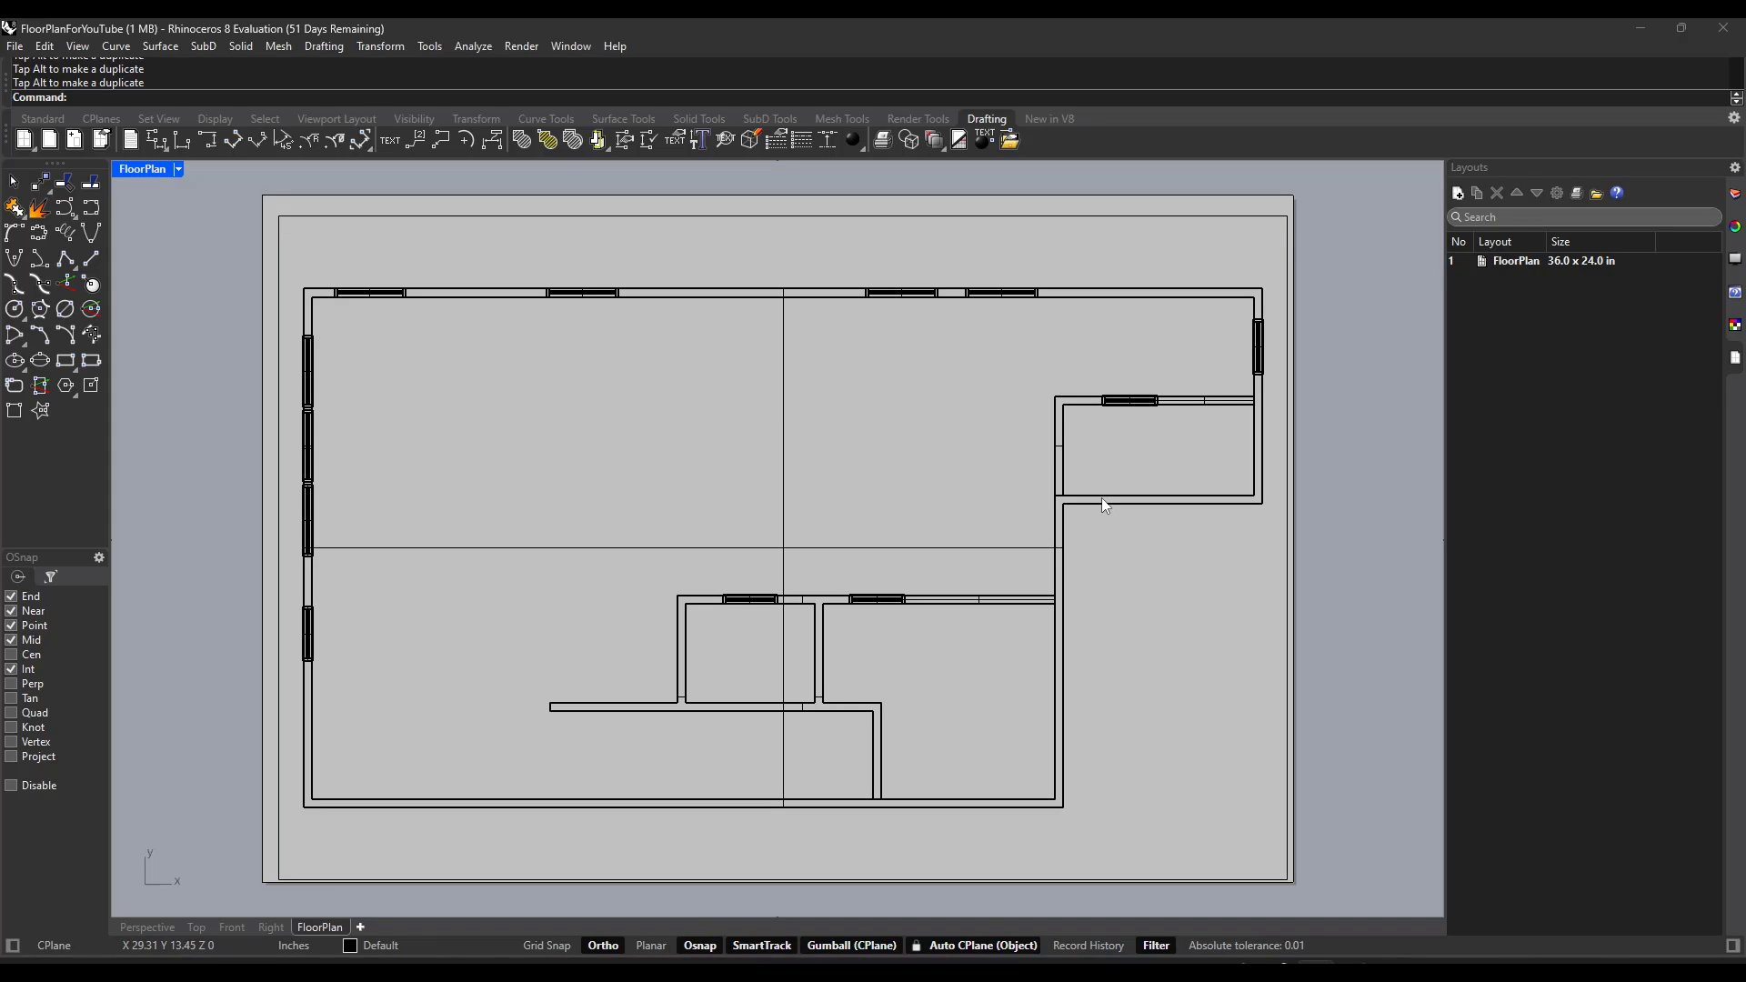
Step: Try the detail view at 8 and 4 feet in model per 1 inch on page, and set its scale to 2 feet
{"action": "left_click", "coordinate": [1286, 471]}
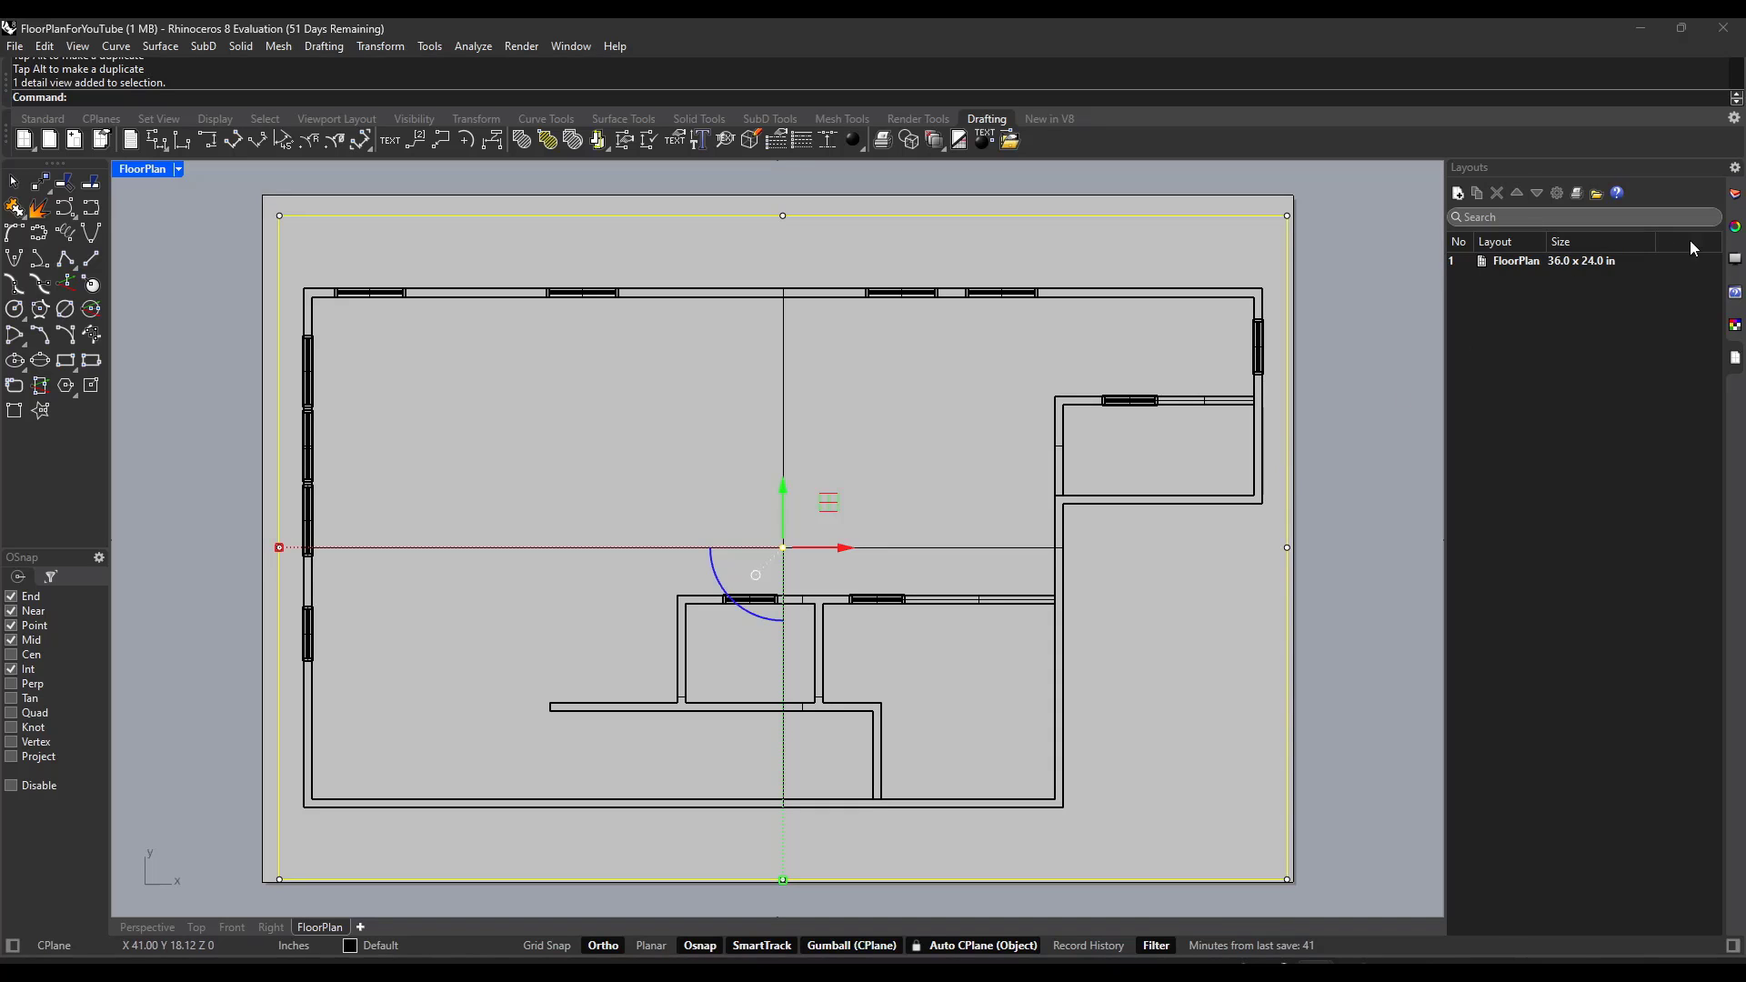
{"action": "left_click", "coordinate": [1735, 230]}
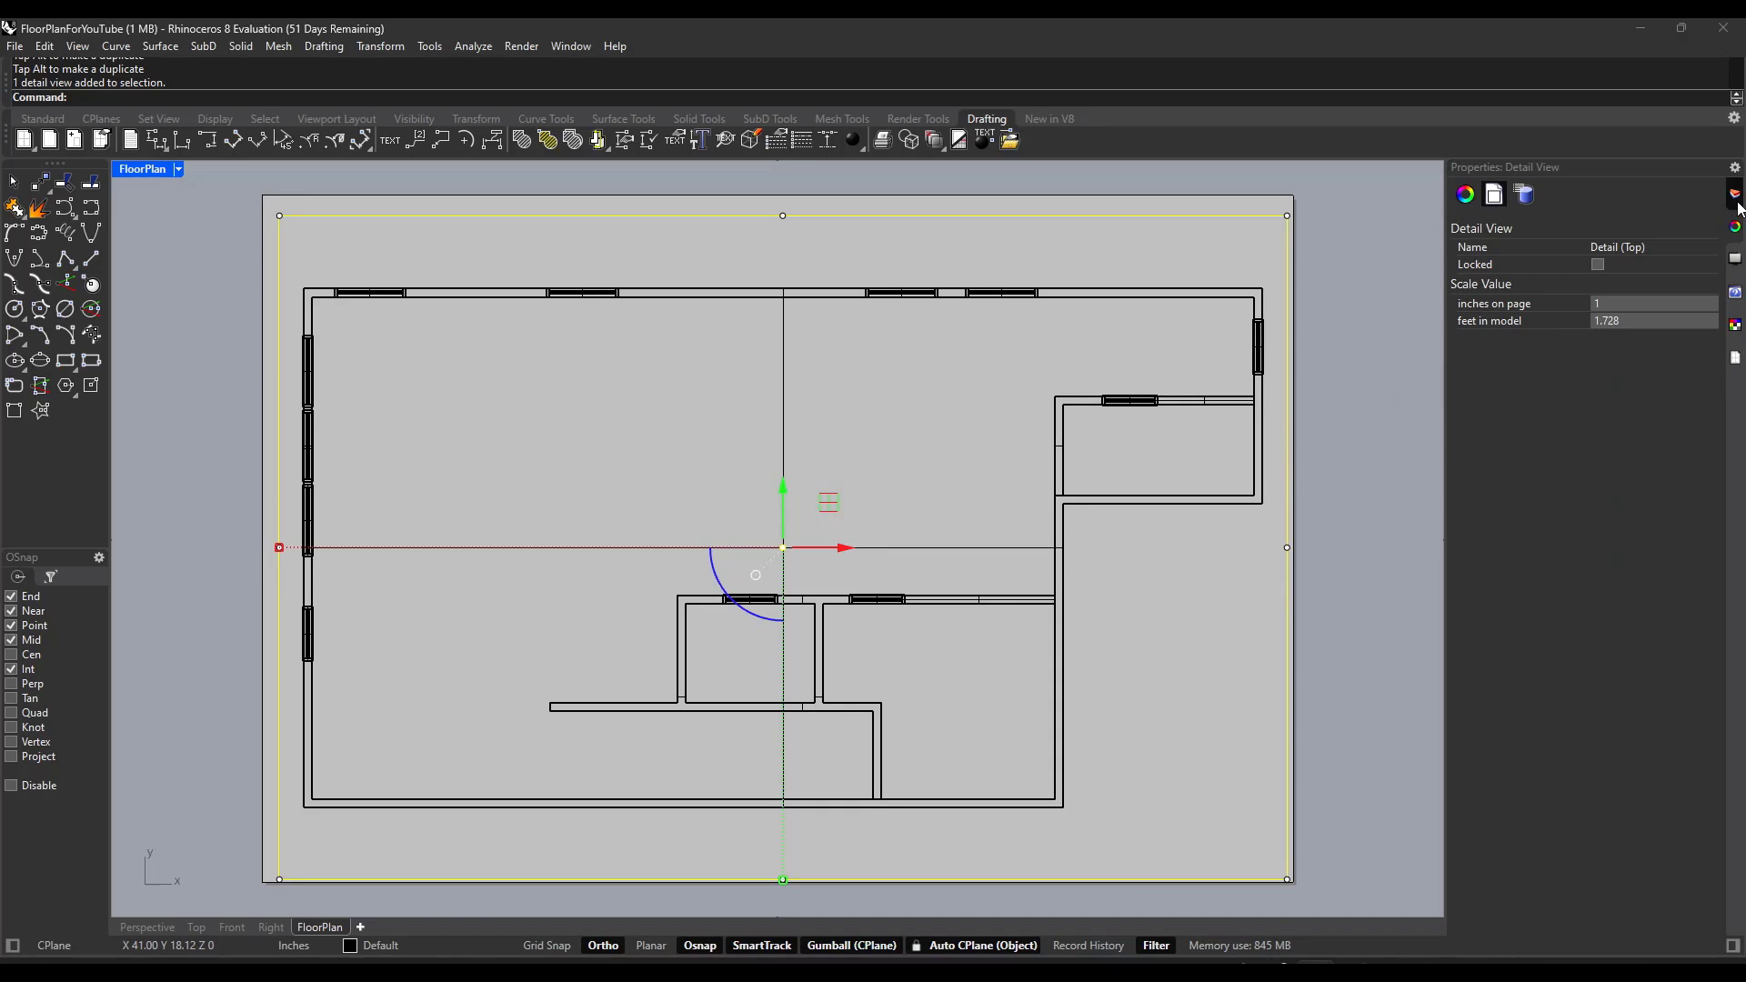
{"action": "left_click", "coordinate": [1737, 241]}
{"action": "left_click", "coordinate": [1738, 238]}
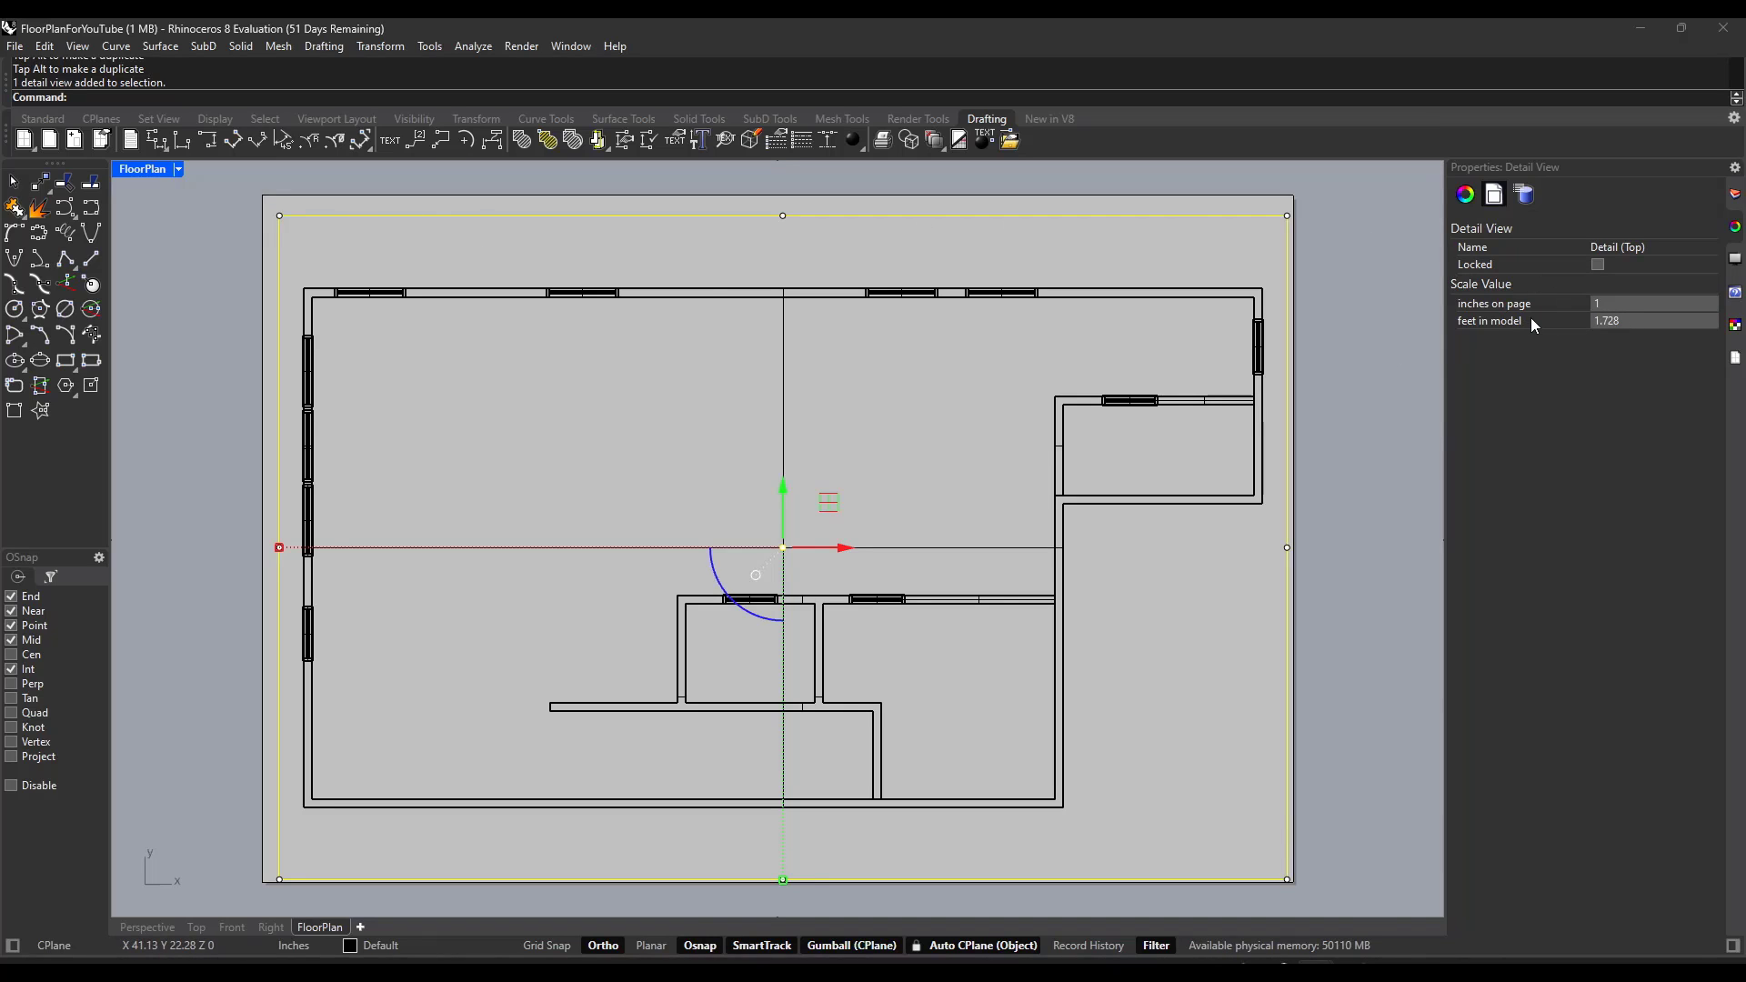
{"action": "left_click", "coordinate": [1641, 320]}
{"action": "type", "text": "8"}
{"action": "key", "text": "Return"}
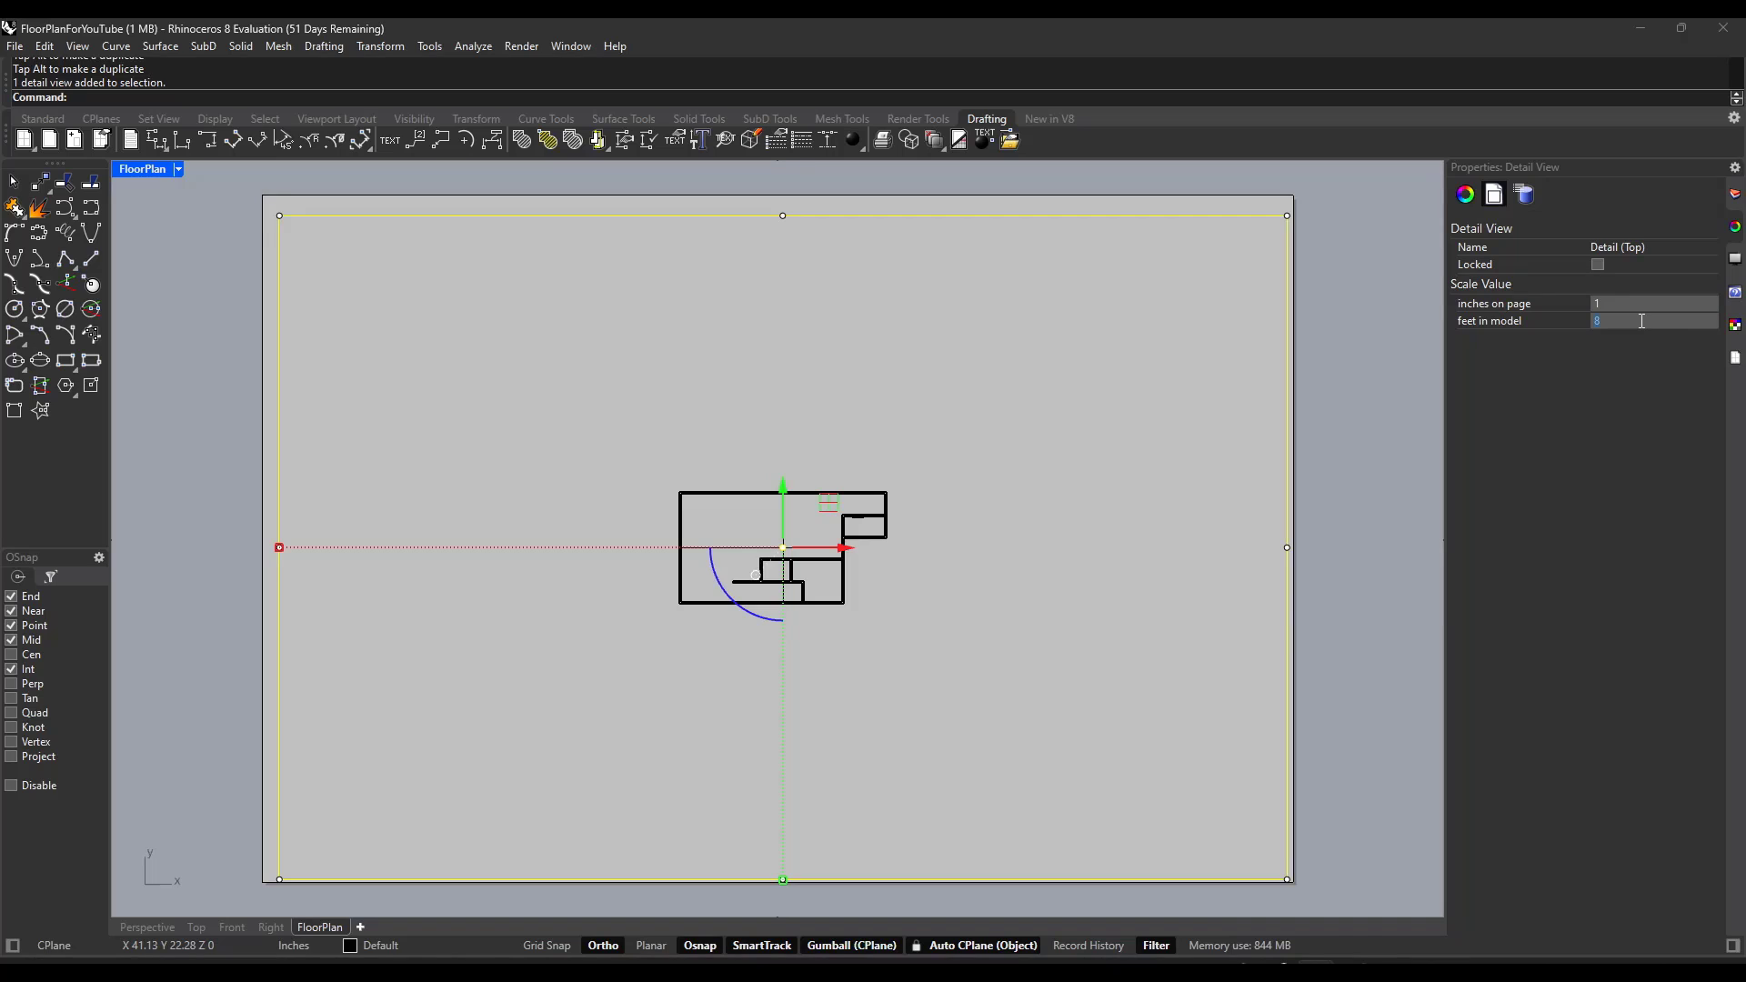
{"action": "type", "text": "4"}
{"action": "key", "text": "Return"}
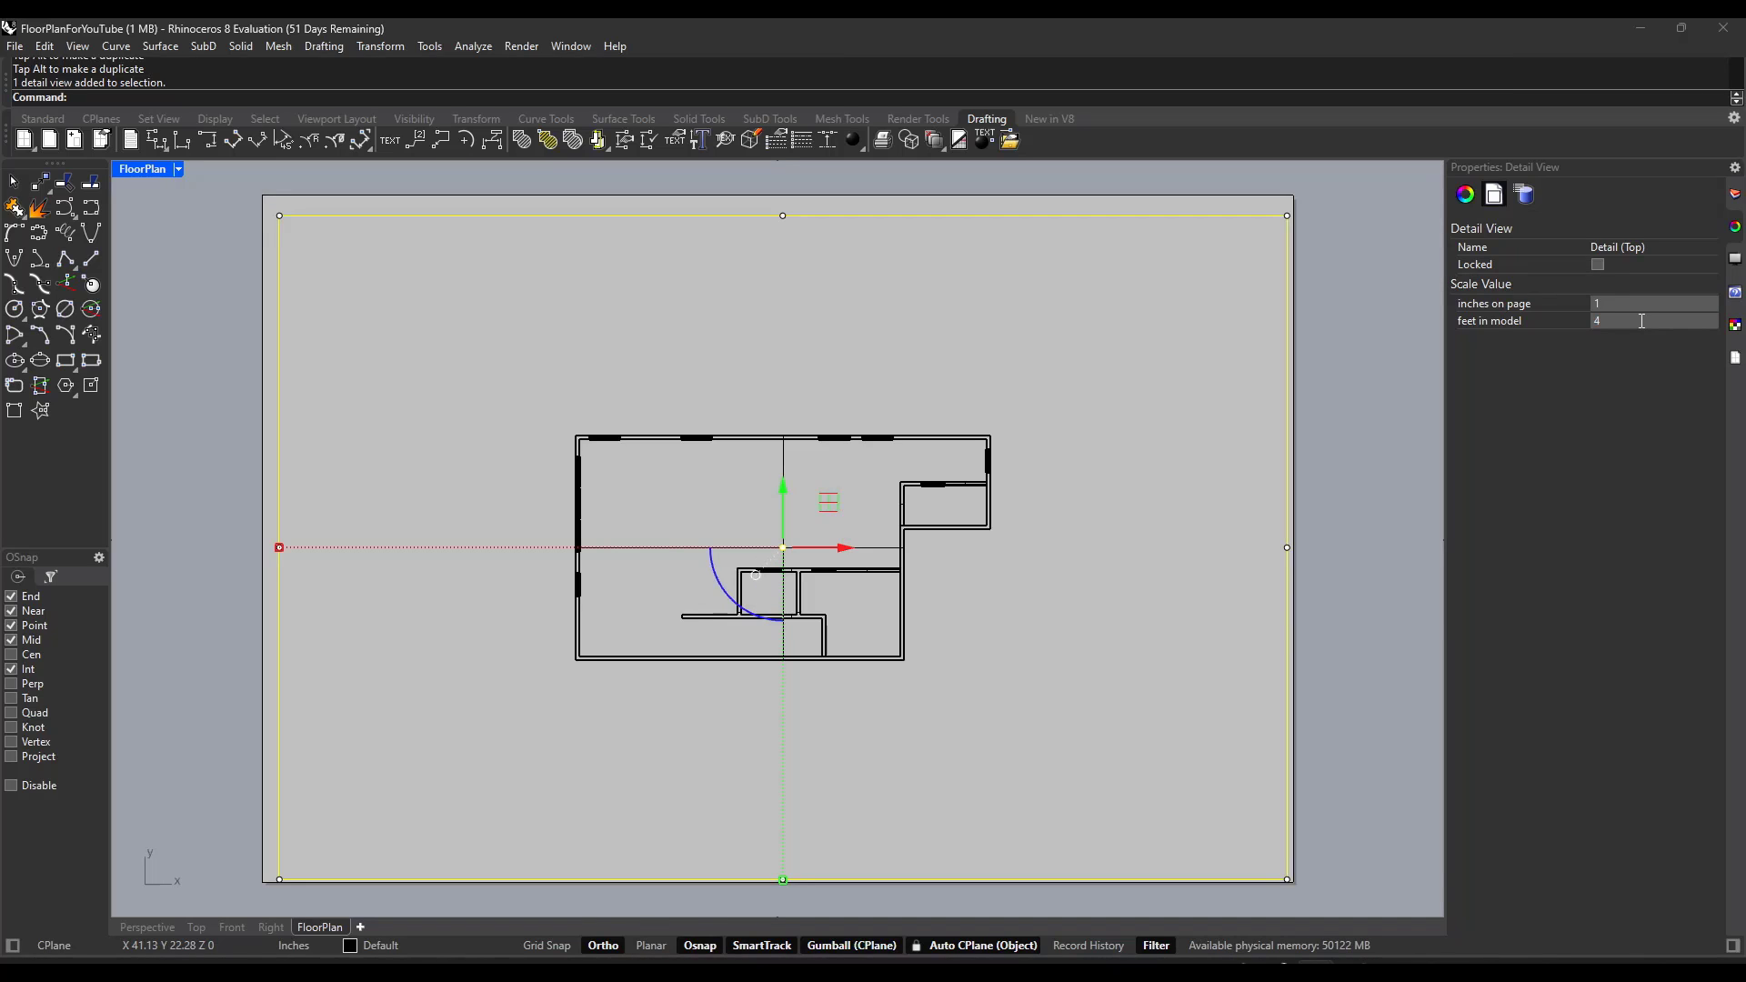
{"action": "type", "text": "2"}
{"action": "key", "text": "Return"}
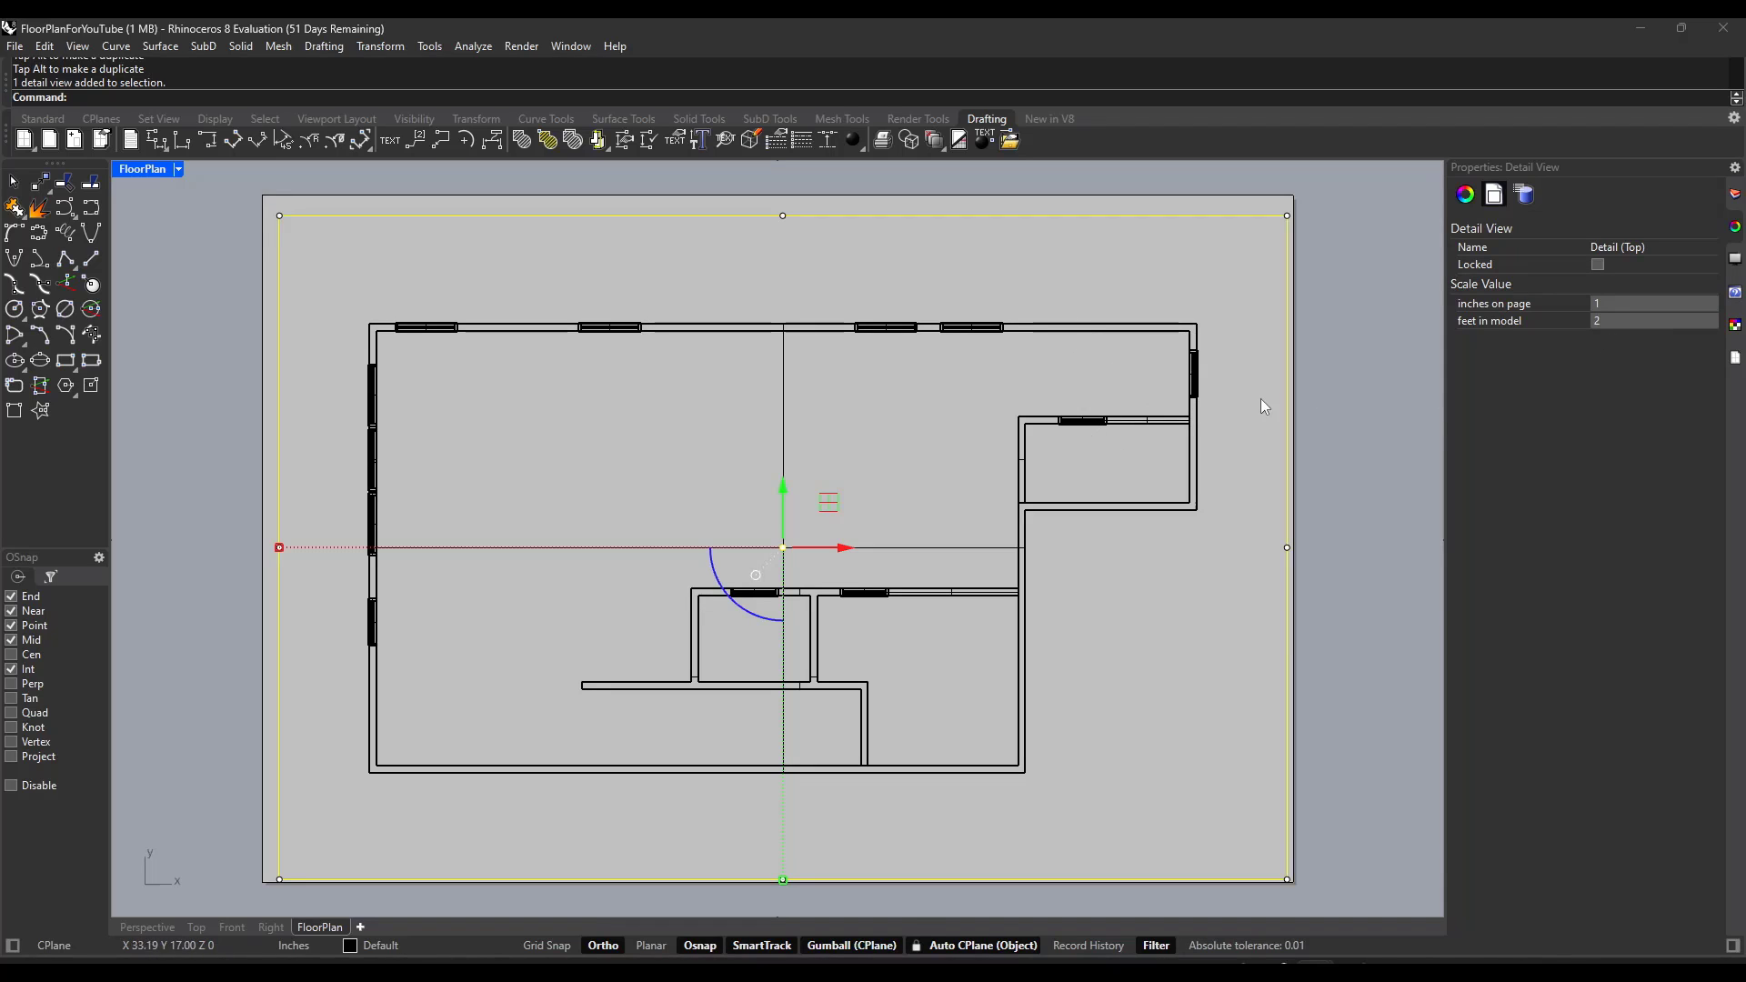
{"action": "left_click", "coordinate": [1351, 350]}
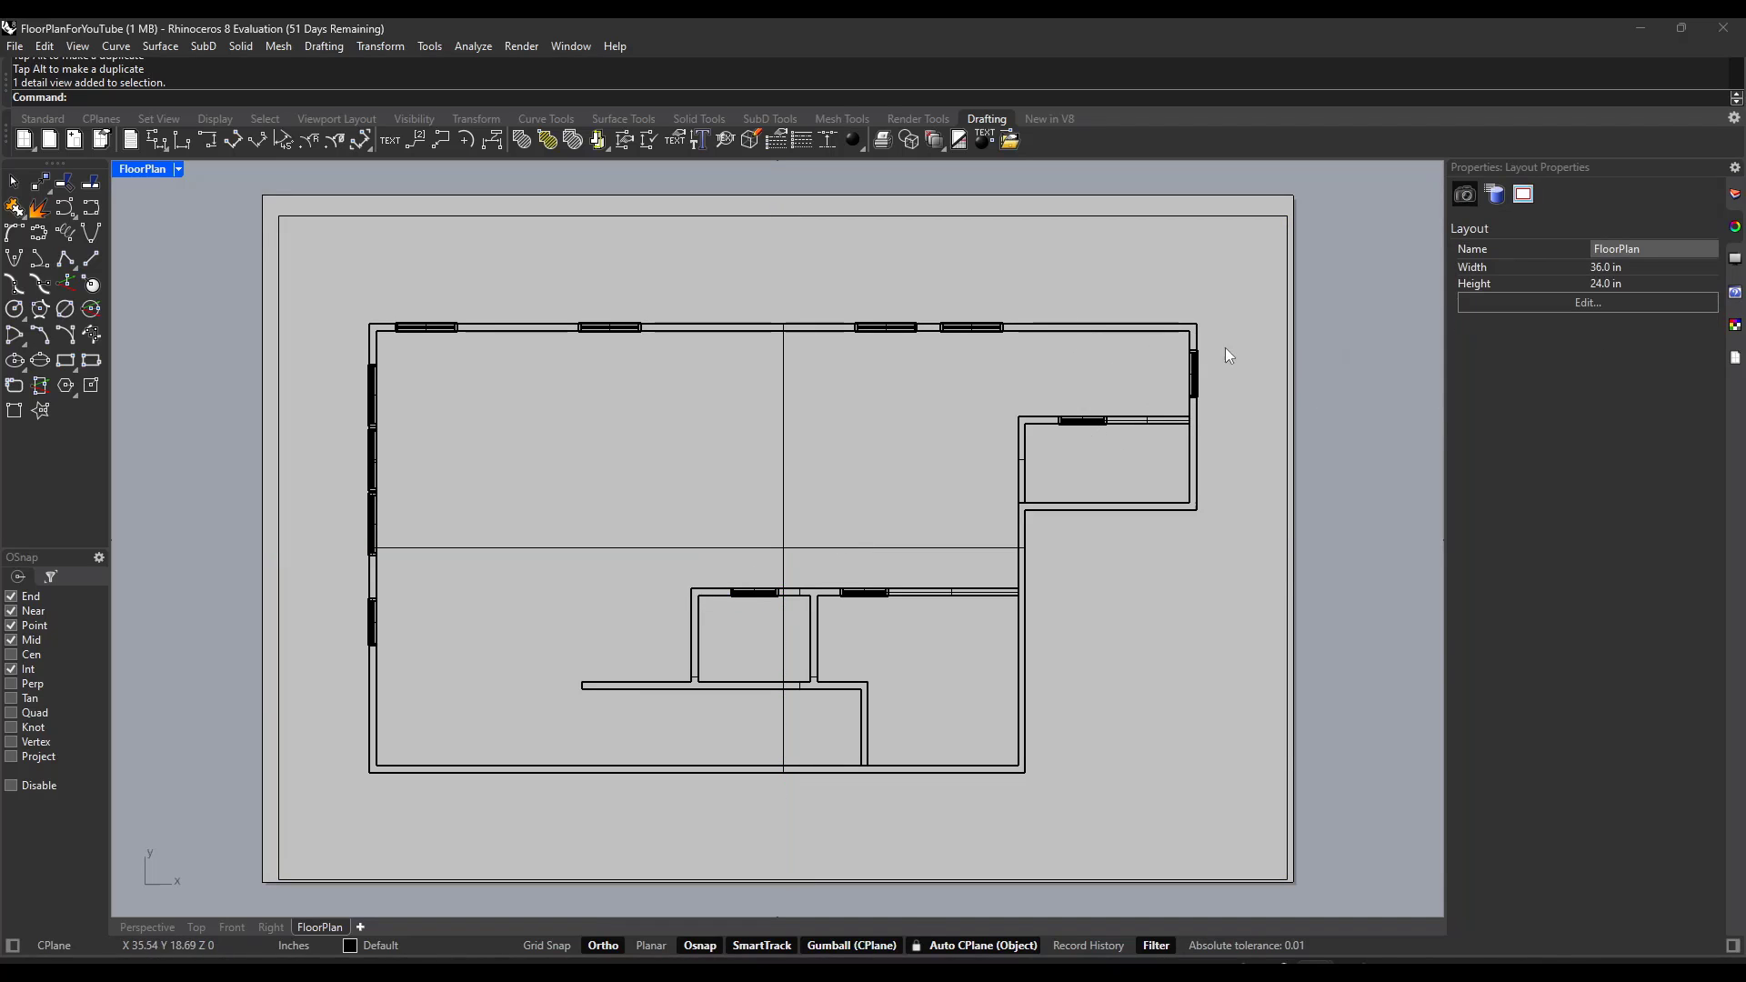
Step: Activate the detail view and examine how zooming and panning inside it affects its scale and framing
{"action": "double_click", "coordinate": [1087, 334]}
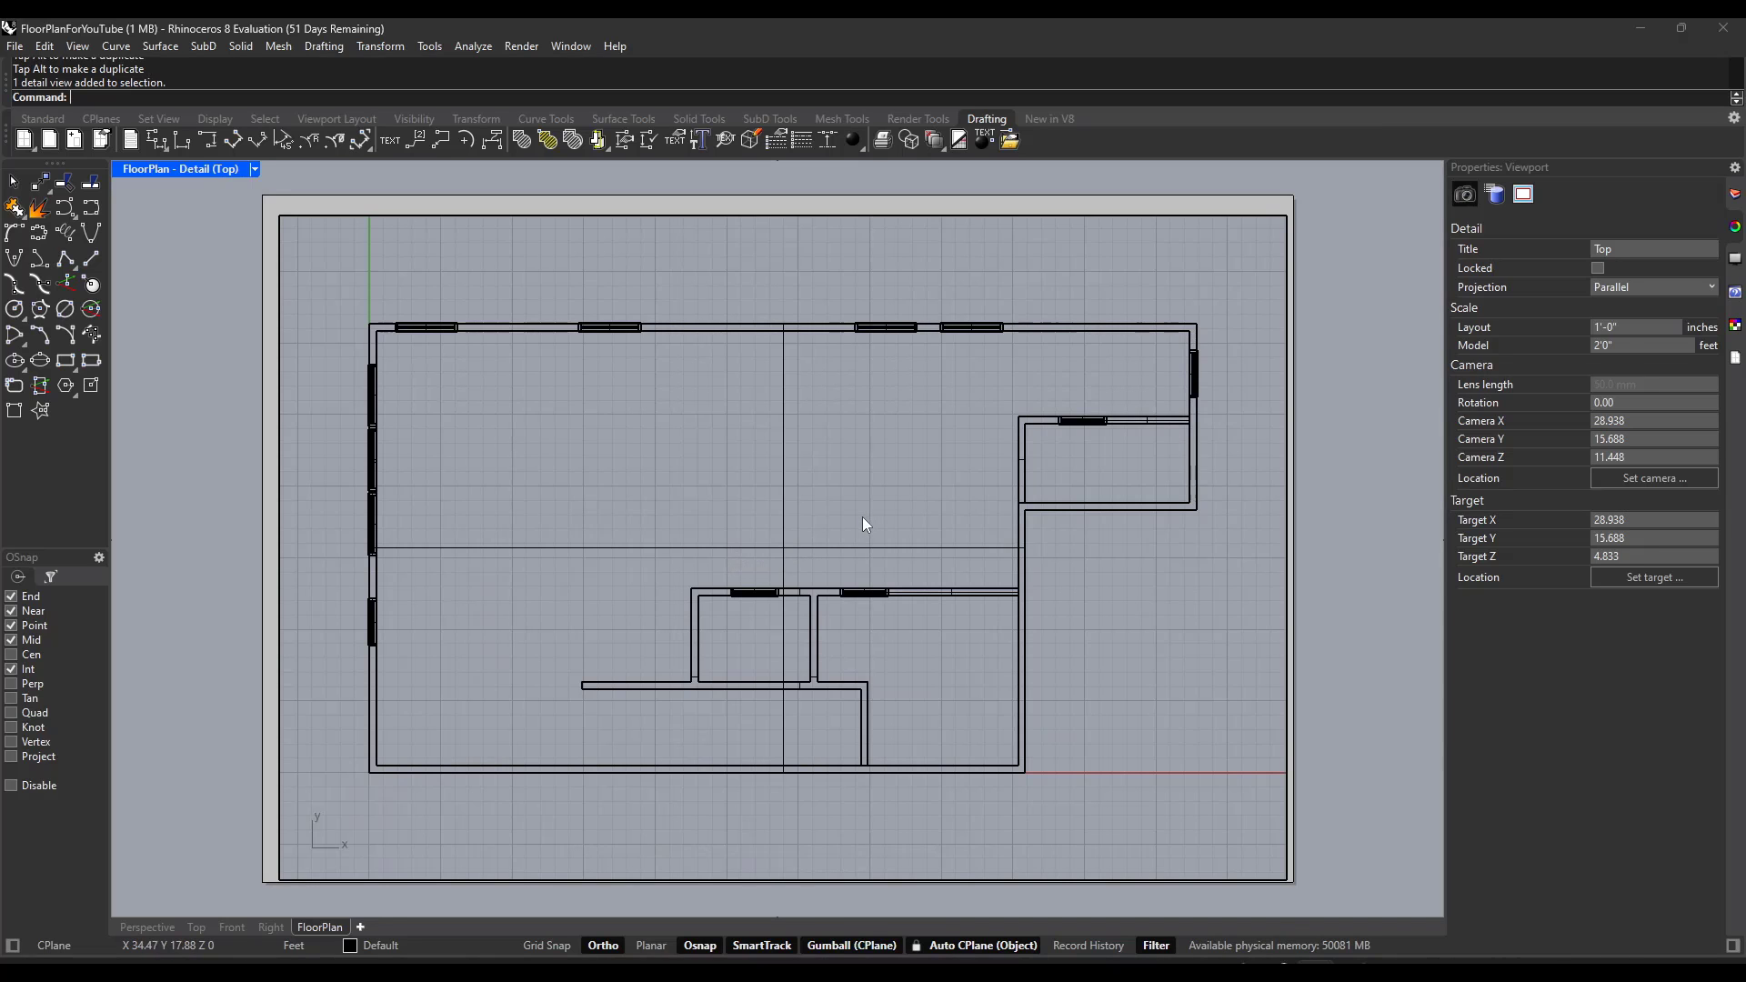
{"action": "scroll", "coordinate": [862, 517], "scroll_direction": "down", "scroll_amount": 5}
{"action": "scroll", "coordinate": [979, 510], "scroll_direction": "up", "scroll_amount": 5}
{"action": "scroll", "coordinate": [1000, 491], "scroll_direction": "up", "scroll_amount": 5}
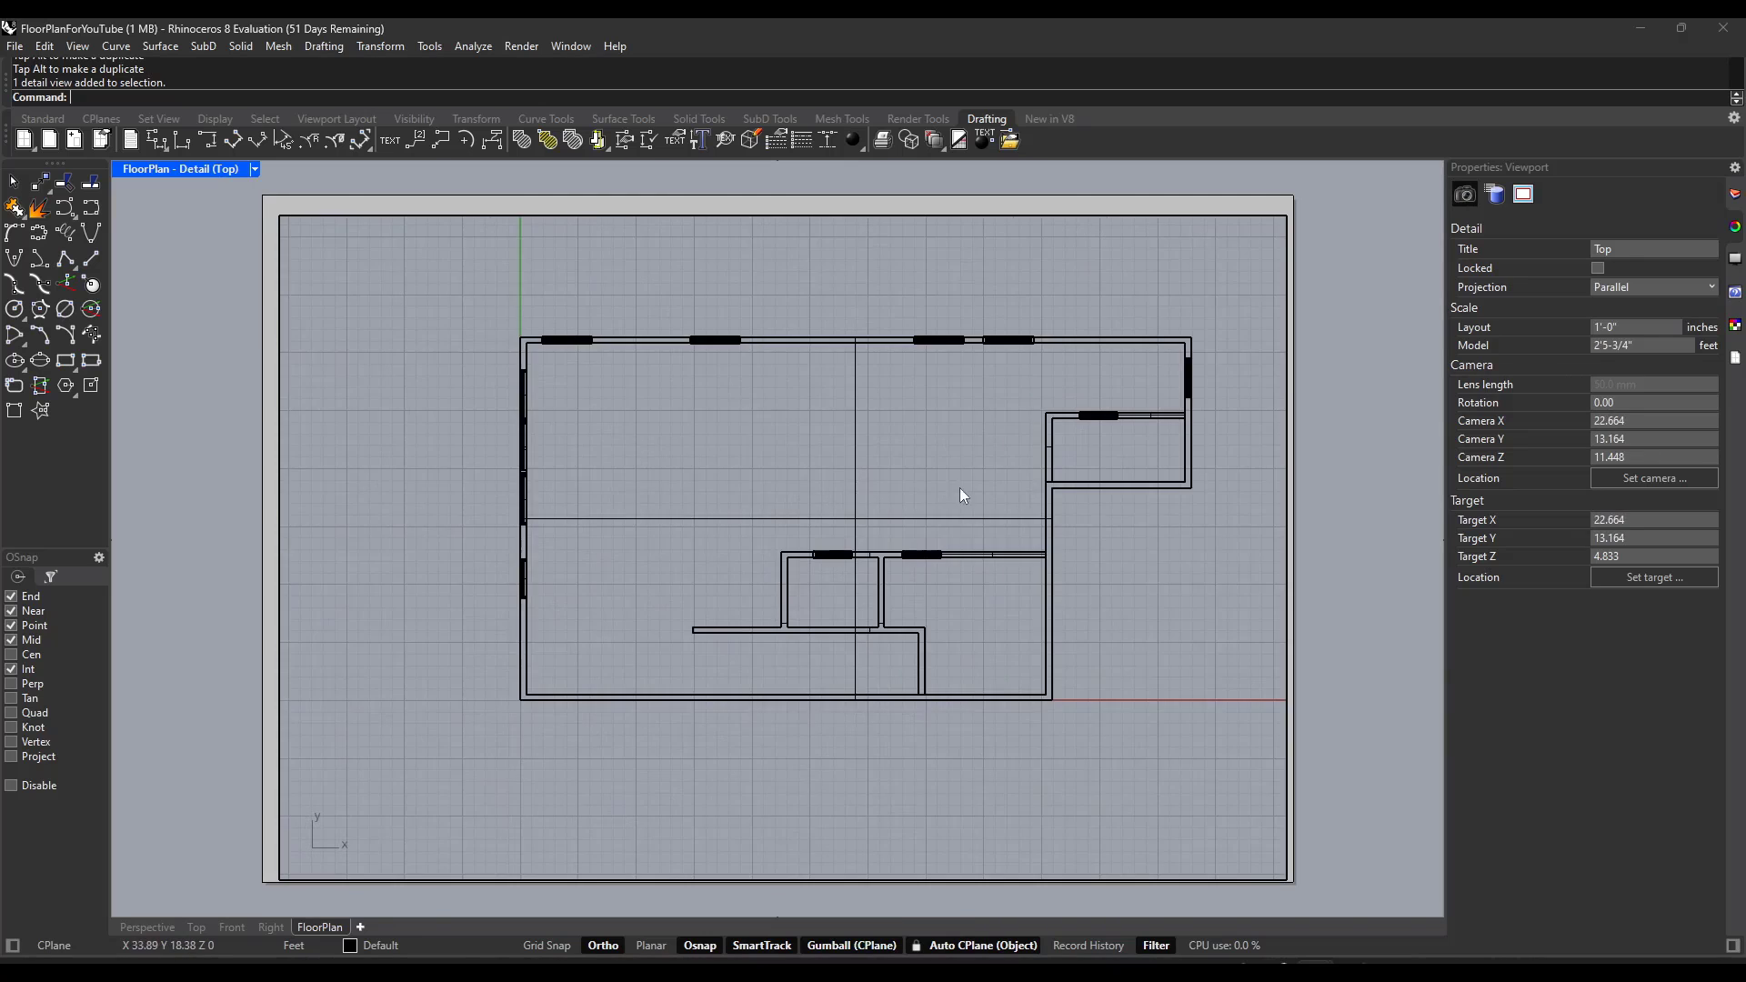
{"action": "mouse_move", "coordinate": [1006, 515]}
{"action": "right_mouse_down"}
{"action": "mouse_move", "coordinate": [936, 527]}
{"action": "mouse_move", "coordinate": [883, 563]}
{"action": "mouse_move", "coordinate": [982, 558]}
{"action": "mouse_move", "coordinate": [978, 528]}
{"action": "right_mouse_up"}
{"action": "scroll", "coordinate": [973, 527], "scroll_direction": "down", "scroll_amount": 4}
{"action": "scroll", "coordinate": [987, 520], "scroll_direction": "up", "scroll_amount": 2}
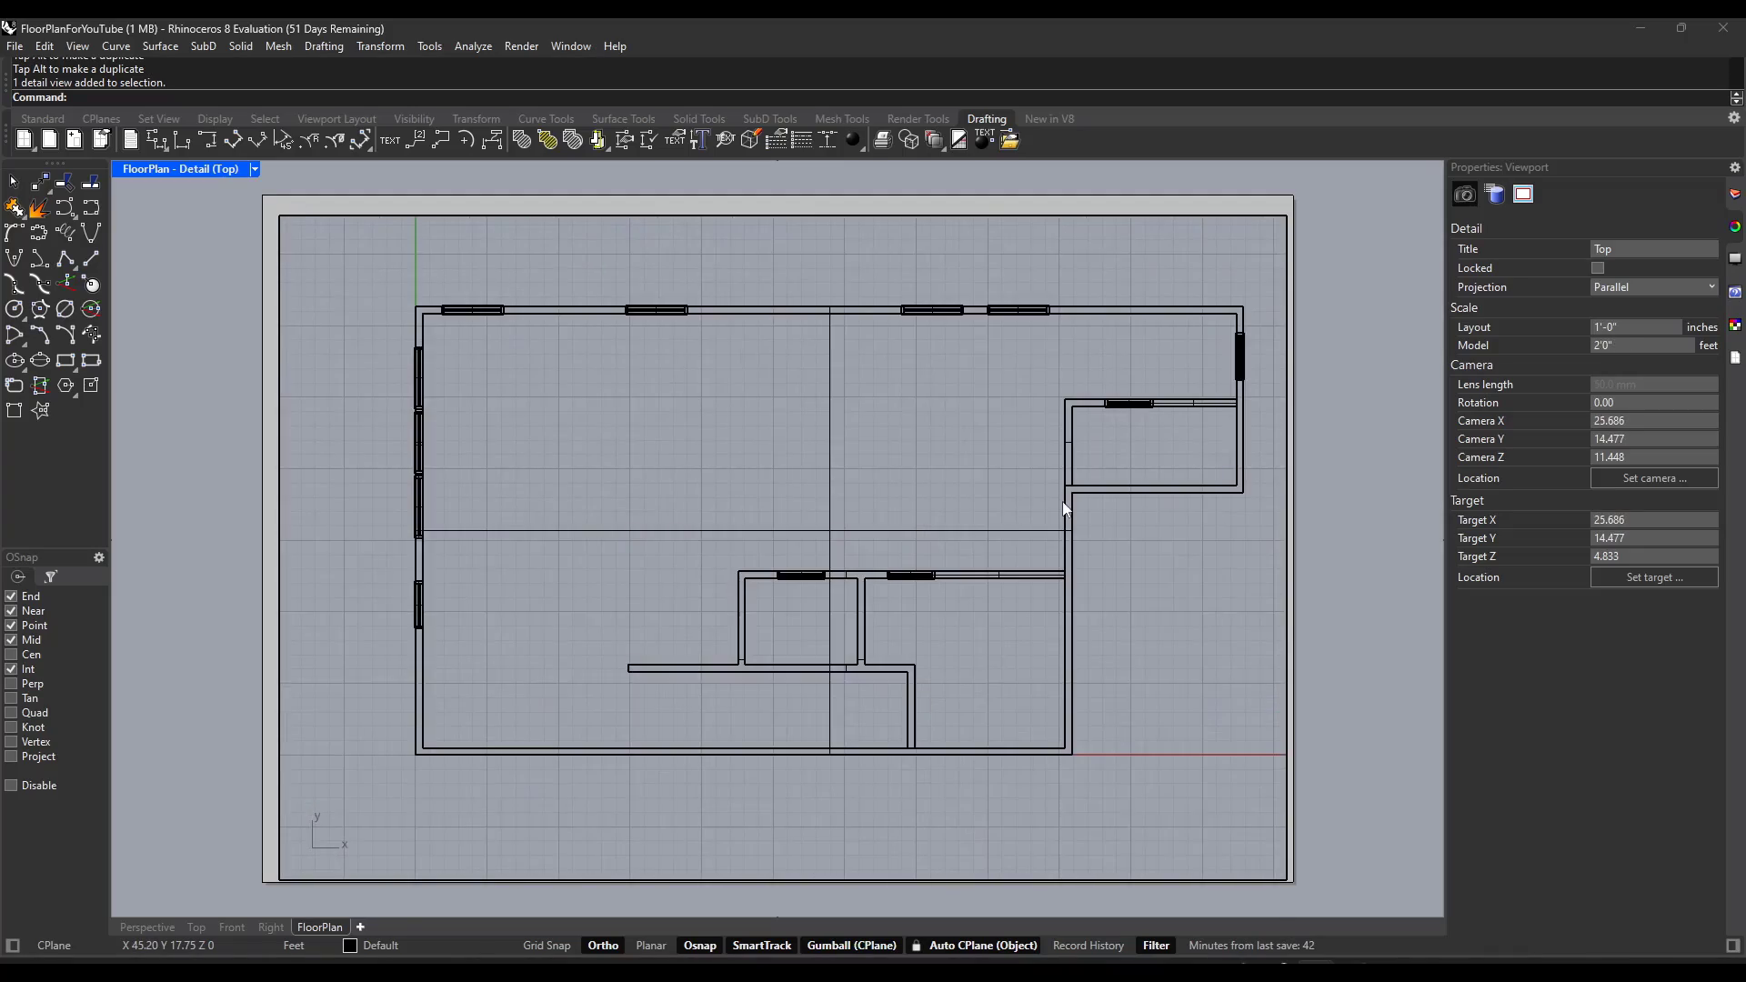
{"action": "scroll", "coordinate": [1010, 510], "scroll_direction": "up", "scroll_amount": 1}
Step: Orbit the active detail view to examine the house model at an angle, dismissing the stray layout and selection prompts
{"action": "right_click_drag", "start_coordinate": [1024, 499], "coordinate": [898, 547], "text": "ctrl+shift"}
{"action": "right_click", "coordinate": [898, 547]}
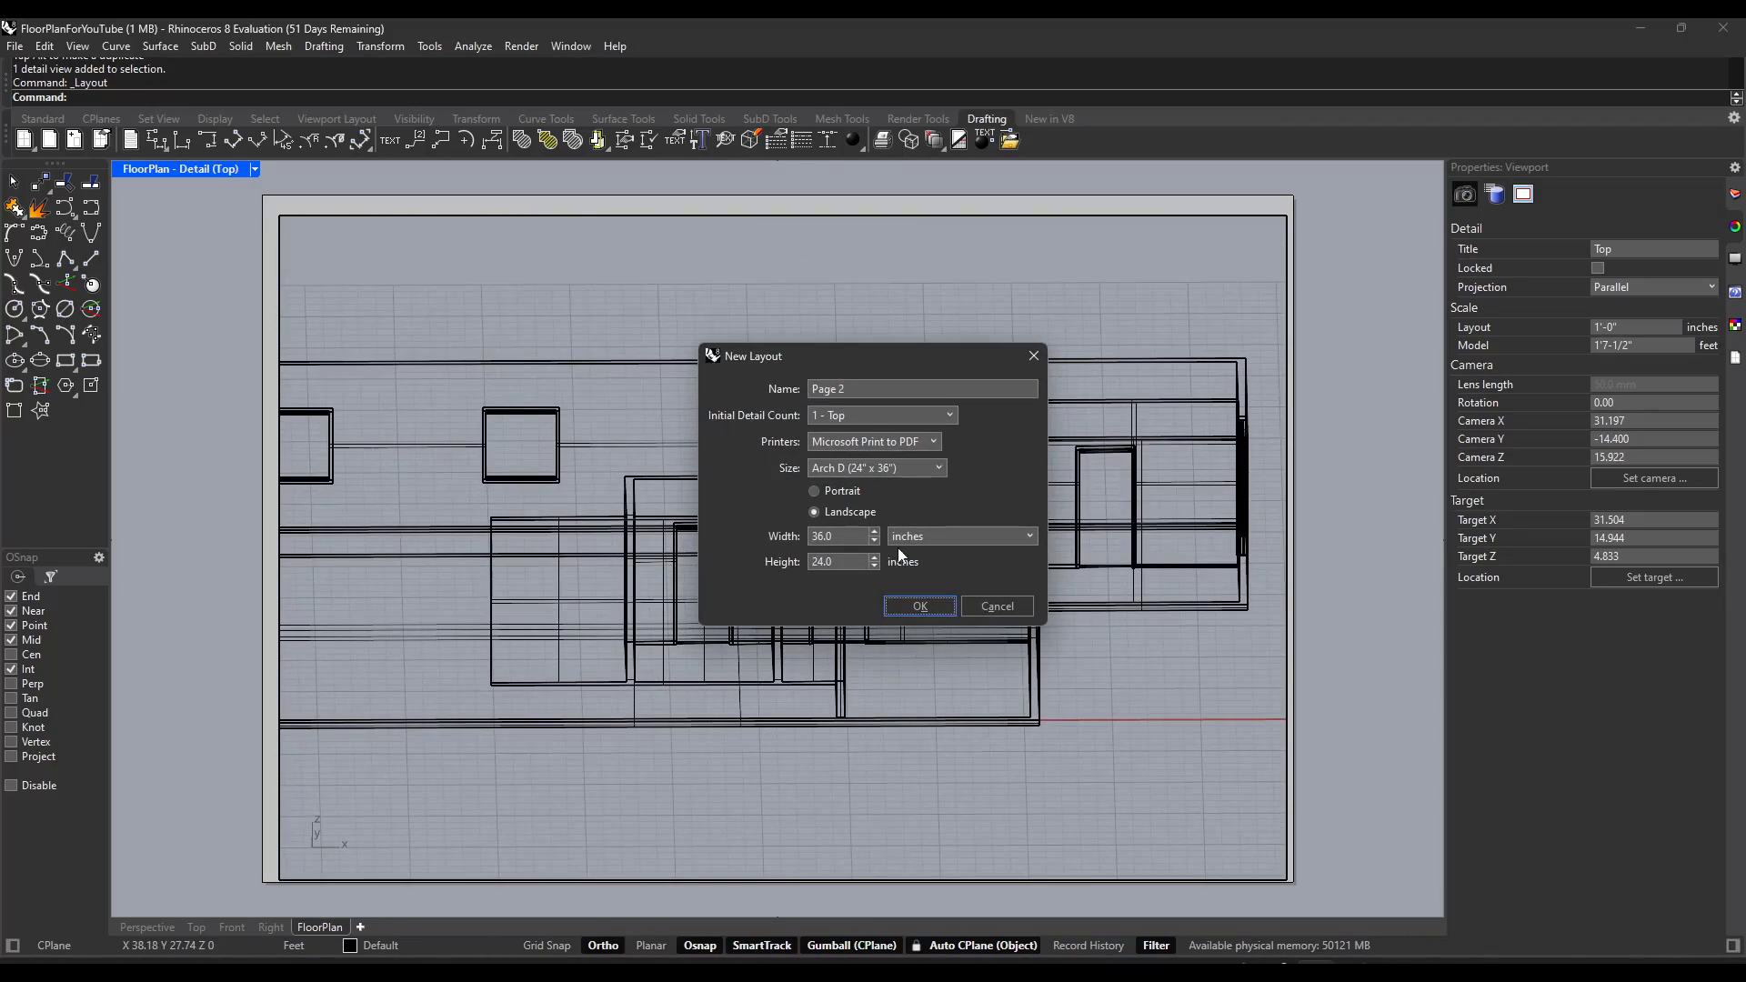
{"action": "left_click", "coordinate": [993, 603]}
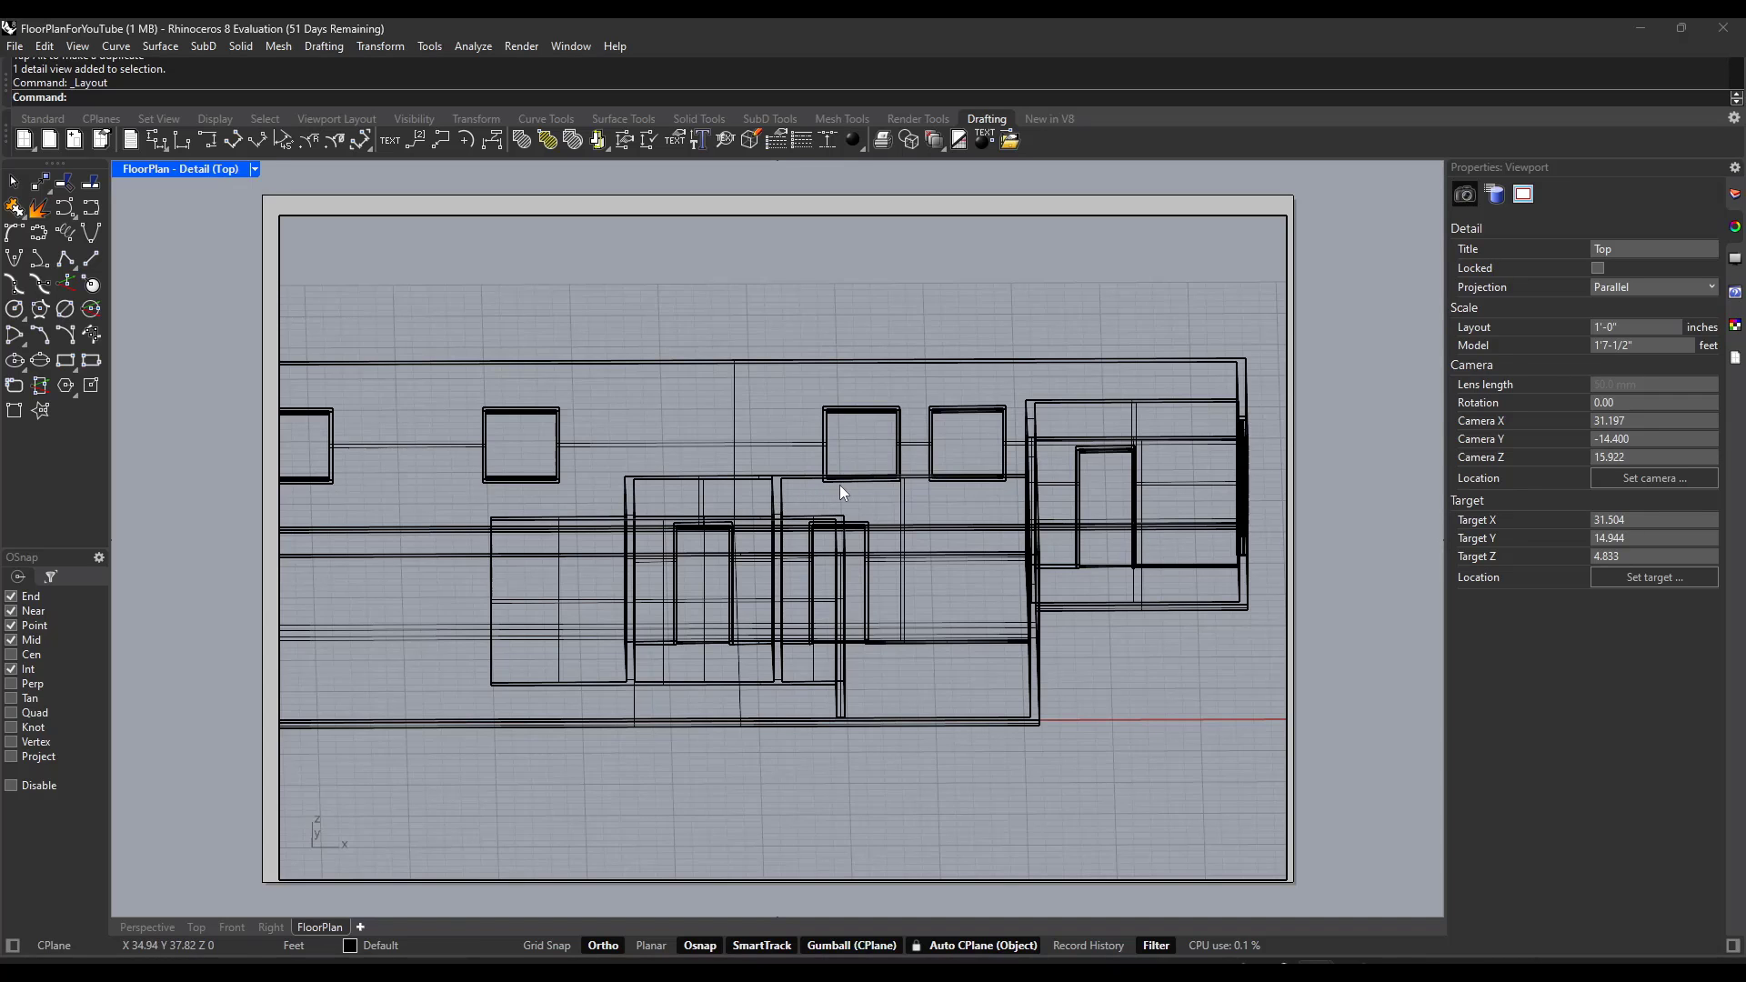
{"action": "right_click_drag", "start_coordinate": [842, 484], "coordinate": [800, 517], "text": "ctrl+shift"}
{"action": "left_click", "coordinate": [801, 517]}
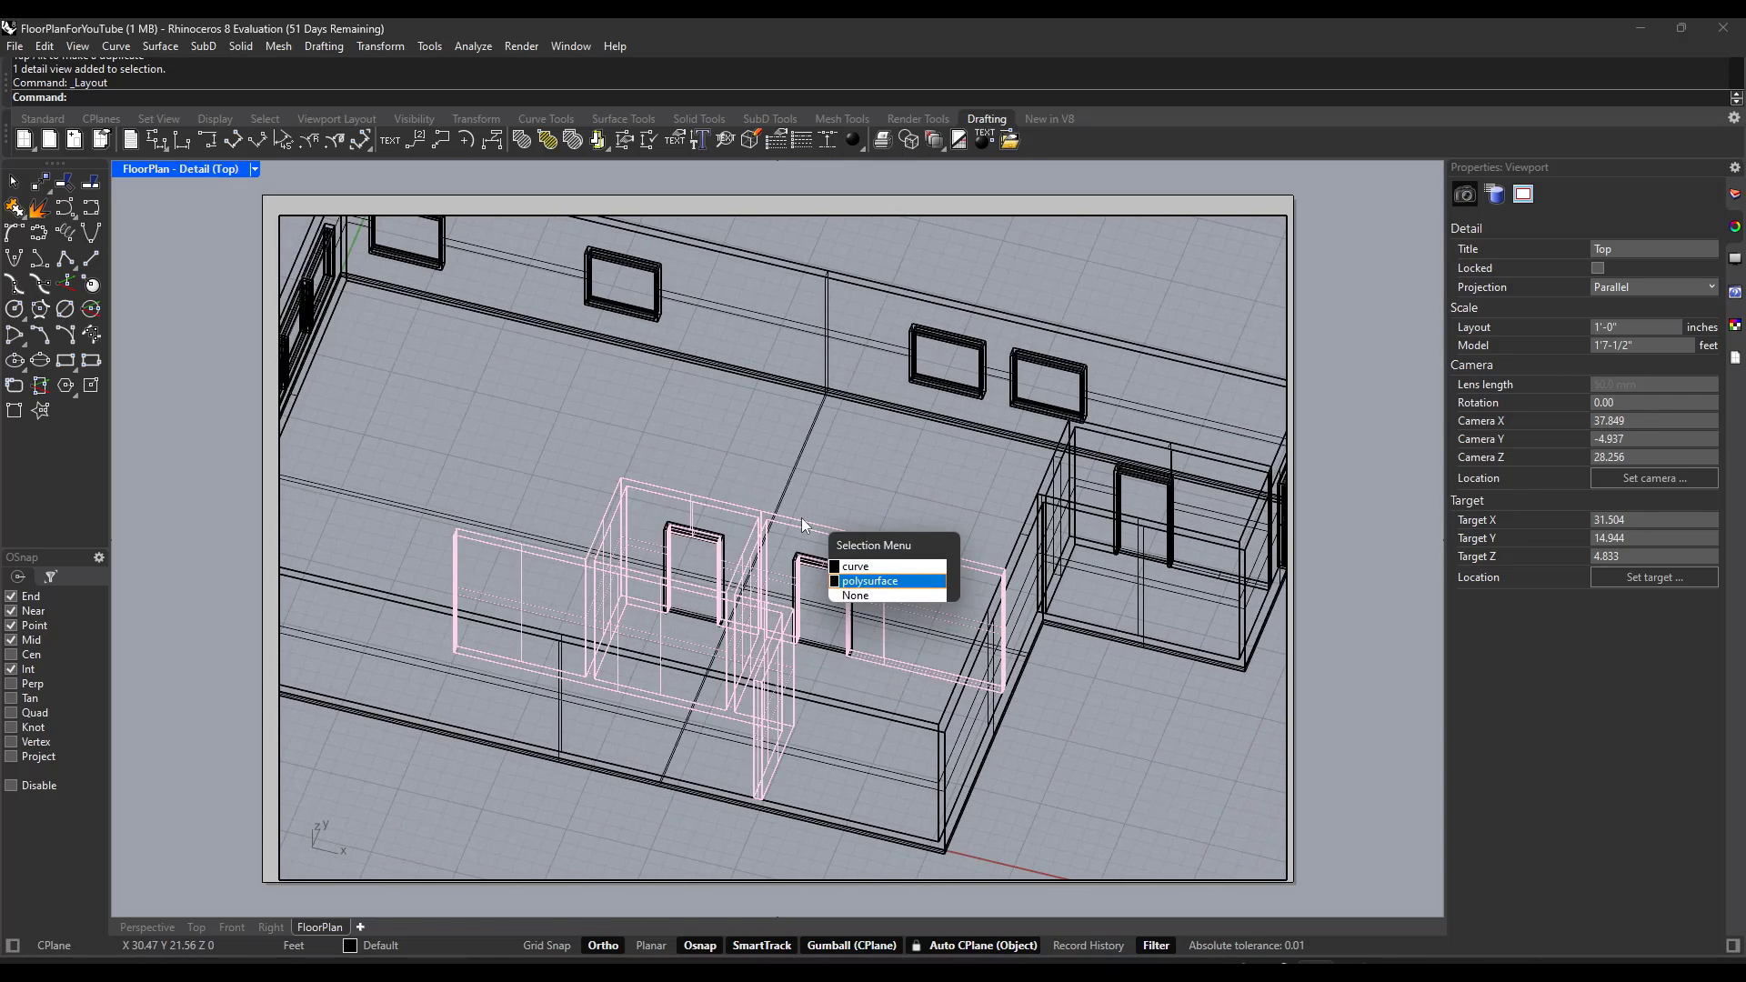
{"action": "key", "text": "Escape"}
Step: Create a second layout named Page 2 with one top detail, Microsoft Print to PDF, Arch D size and landscape orientation
{"action": "right_click", "coordinate": [823, 468]}
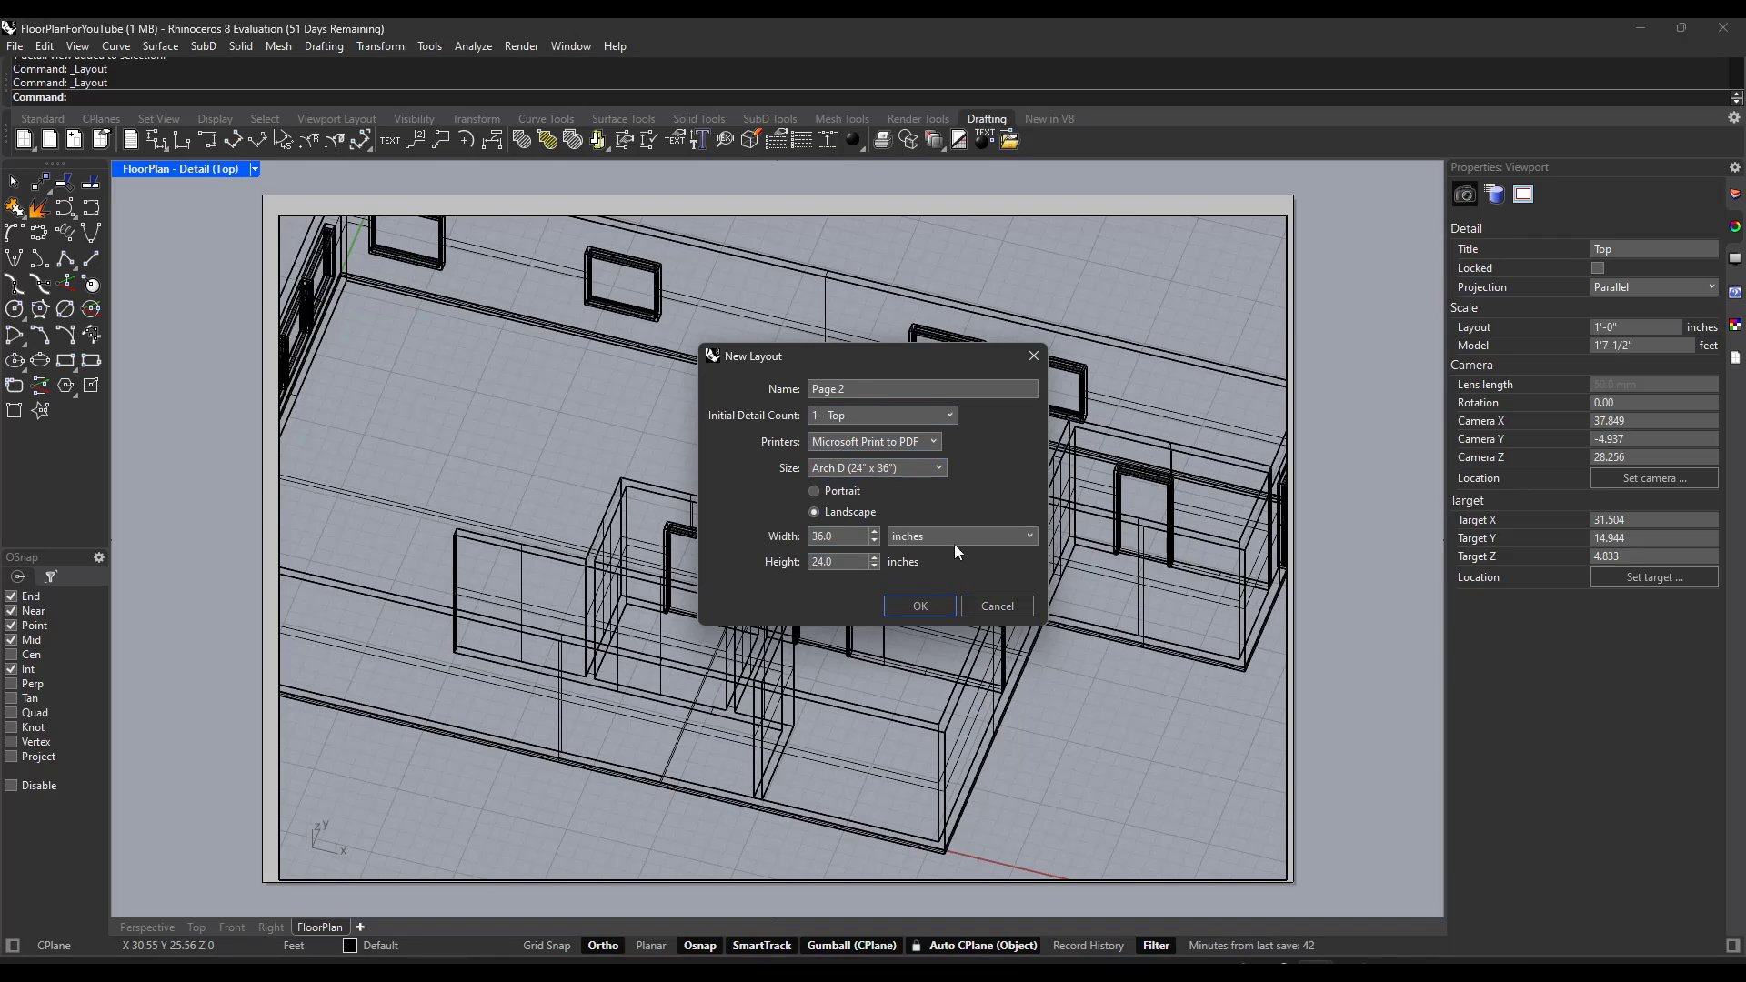
{"action": "left_click", "coordinate": [846, 417]}
{"action": "left_click", "coordinate": [837, 437]}
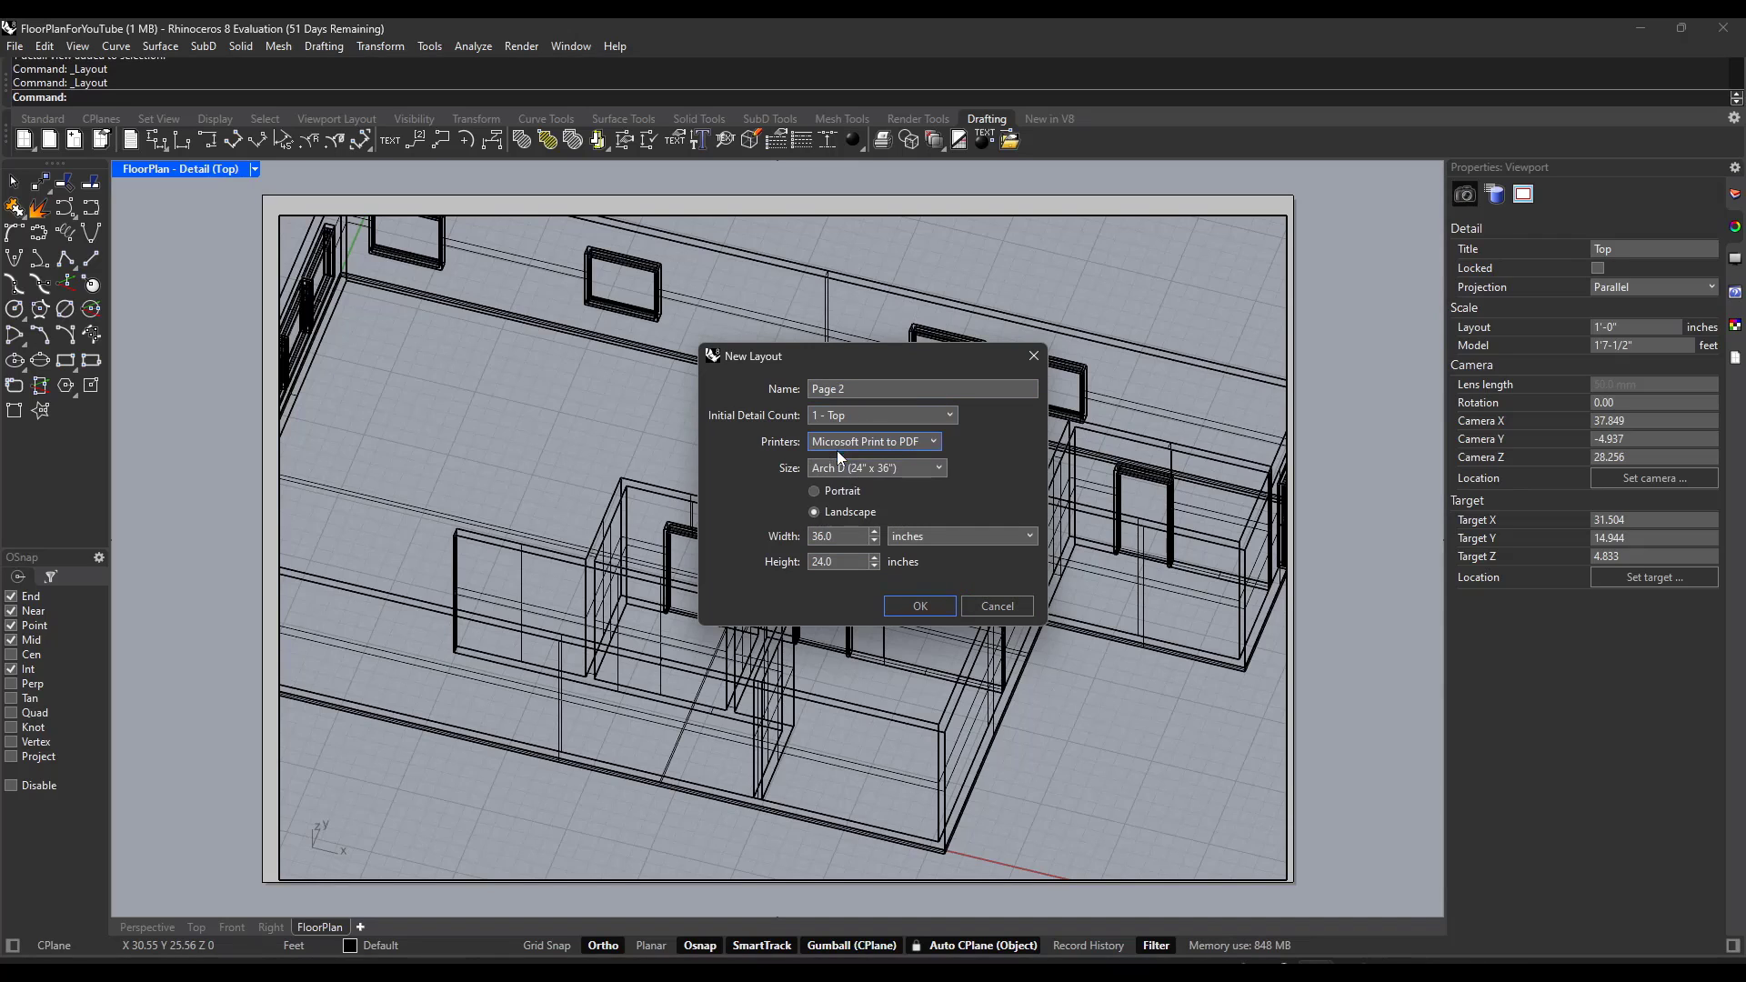
{"action": "left_click", "coordinate": [915, 605]}
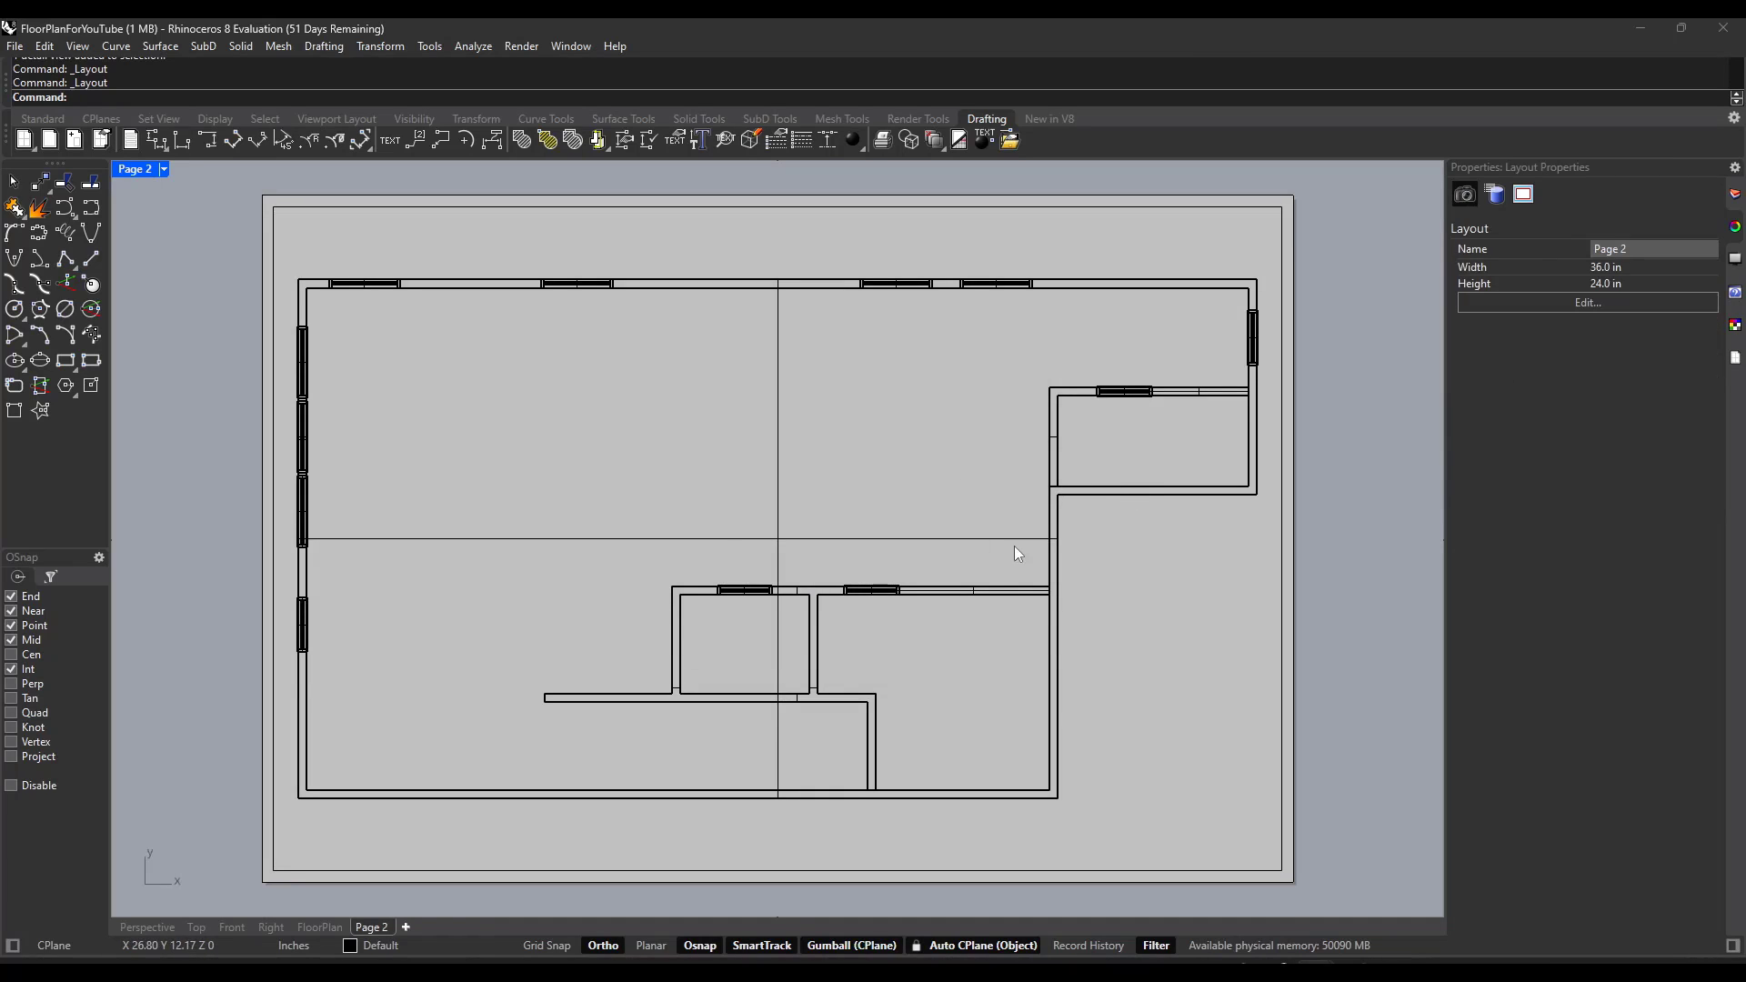
{"action": "left_click", "coordinate": [1074, 497]}
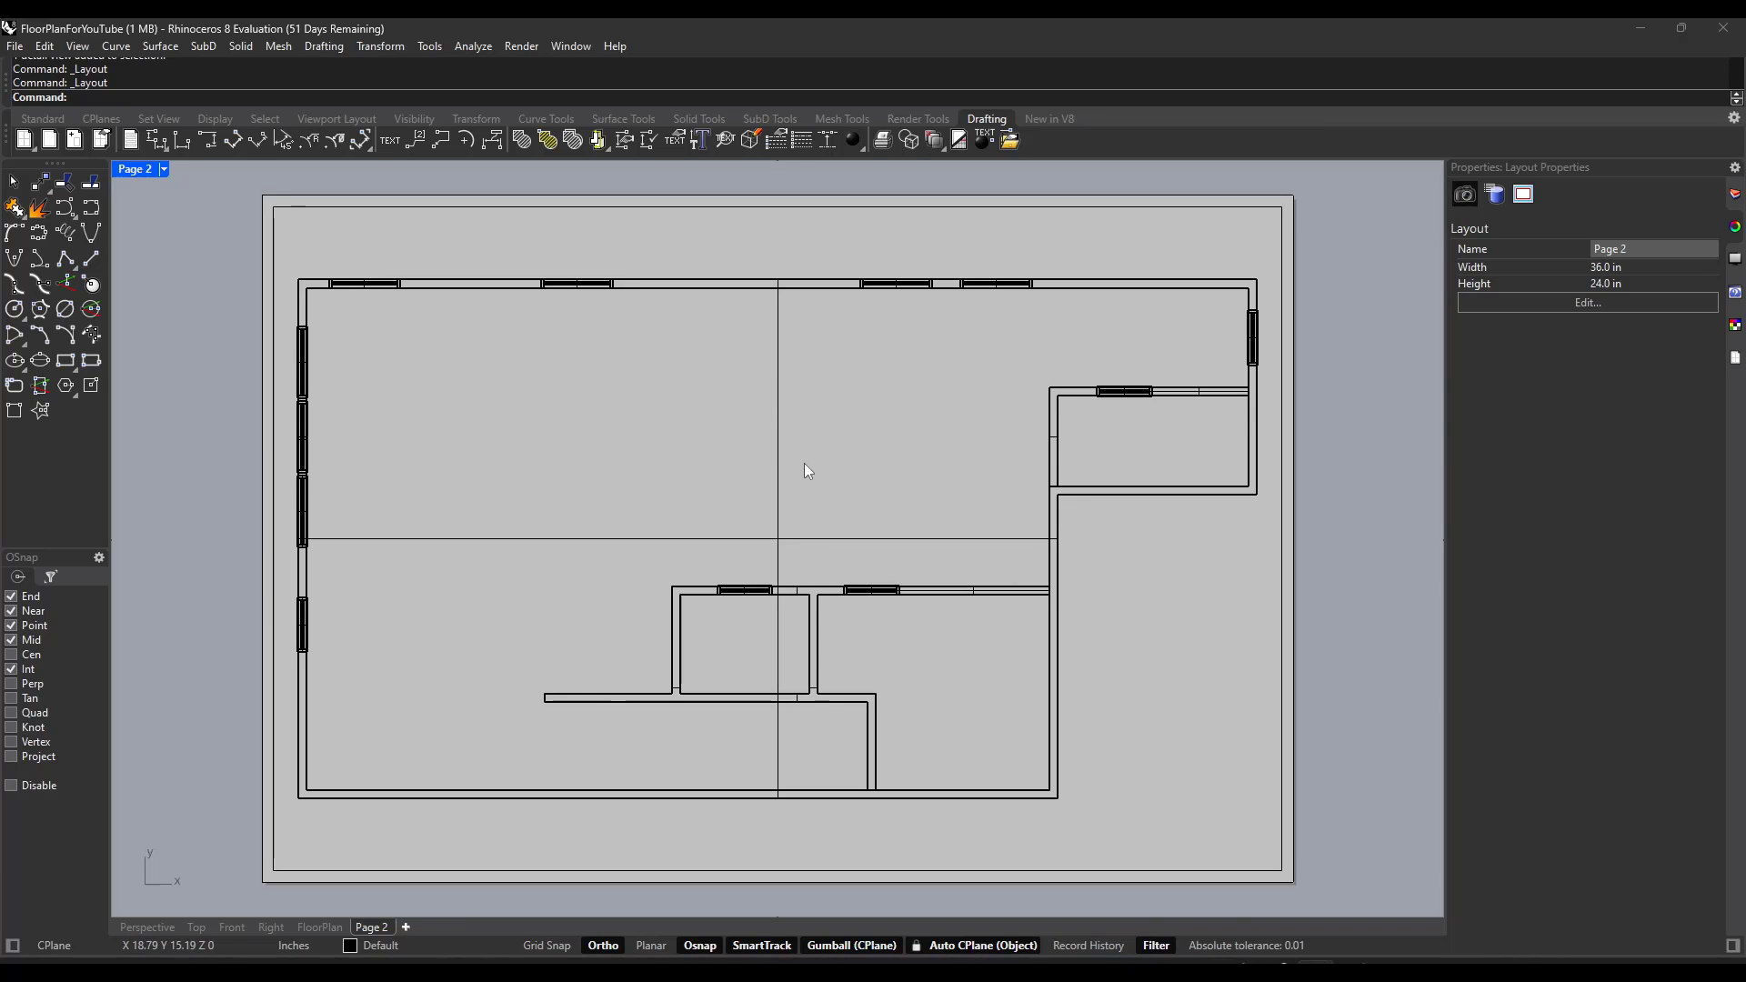
Step: Set the scale of the detail view on Page 2 to 2 feet in model per 1 inch on page
{"action": "scroll", "coordinate": [734, 545], "scroll_direction": "down", "scroll_amount": 1}
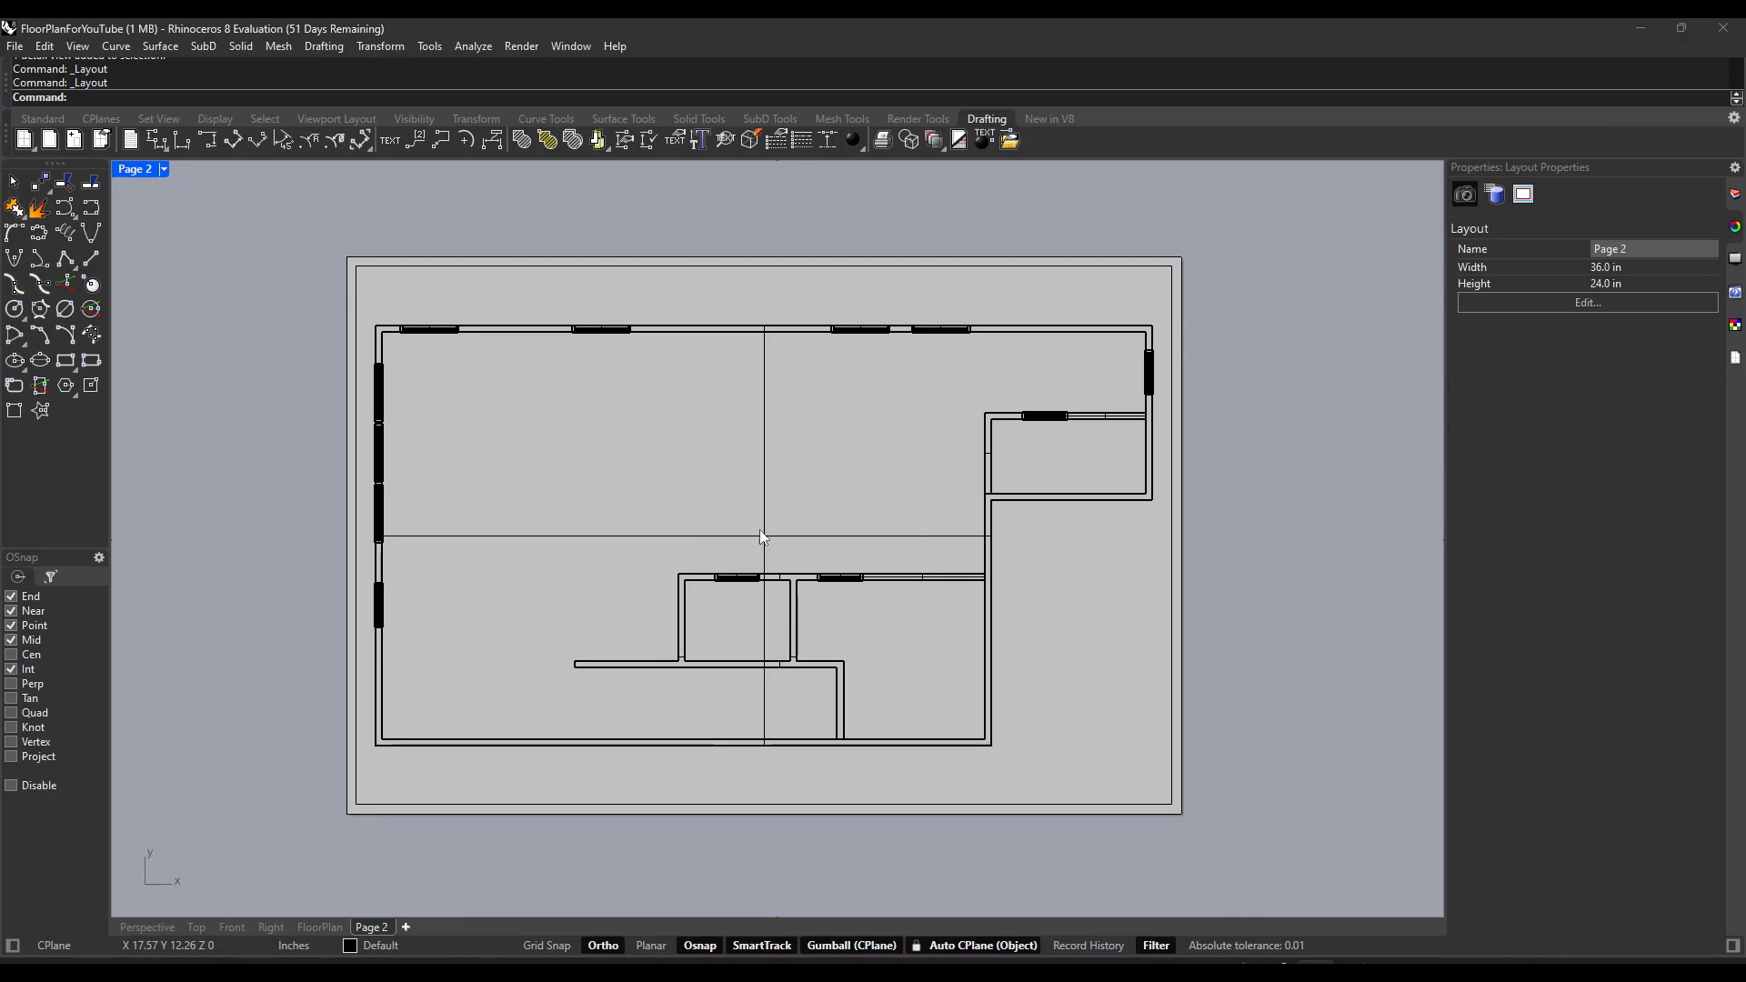
{"action": "scroll", "coordinate": [896, 536], "scroll_direction": "up", "scroll_amount": 1}
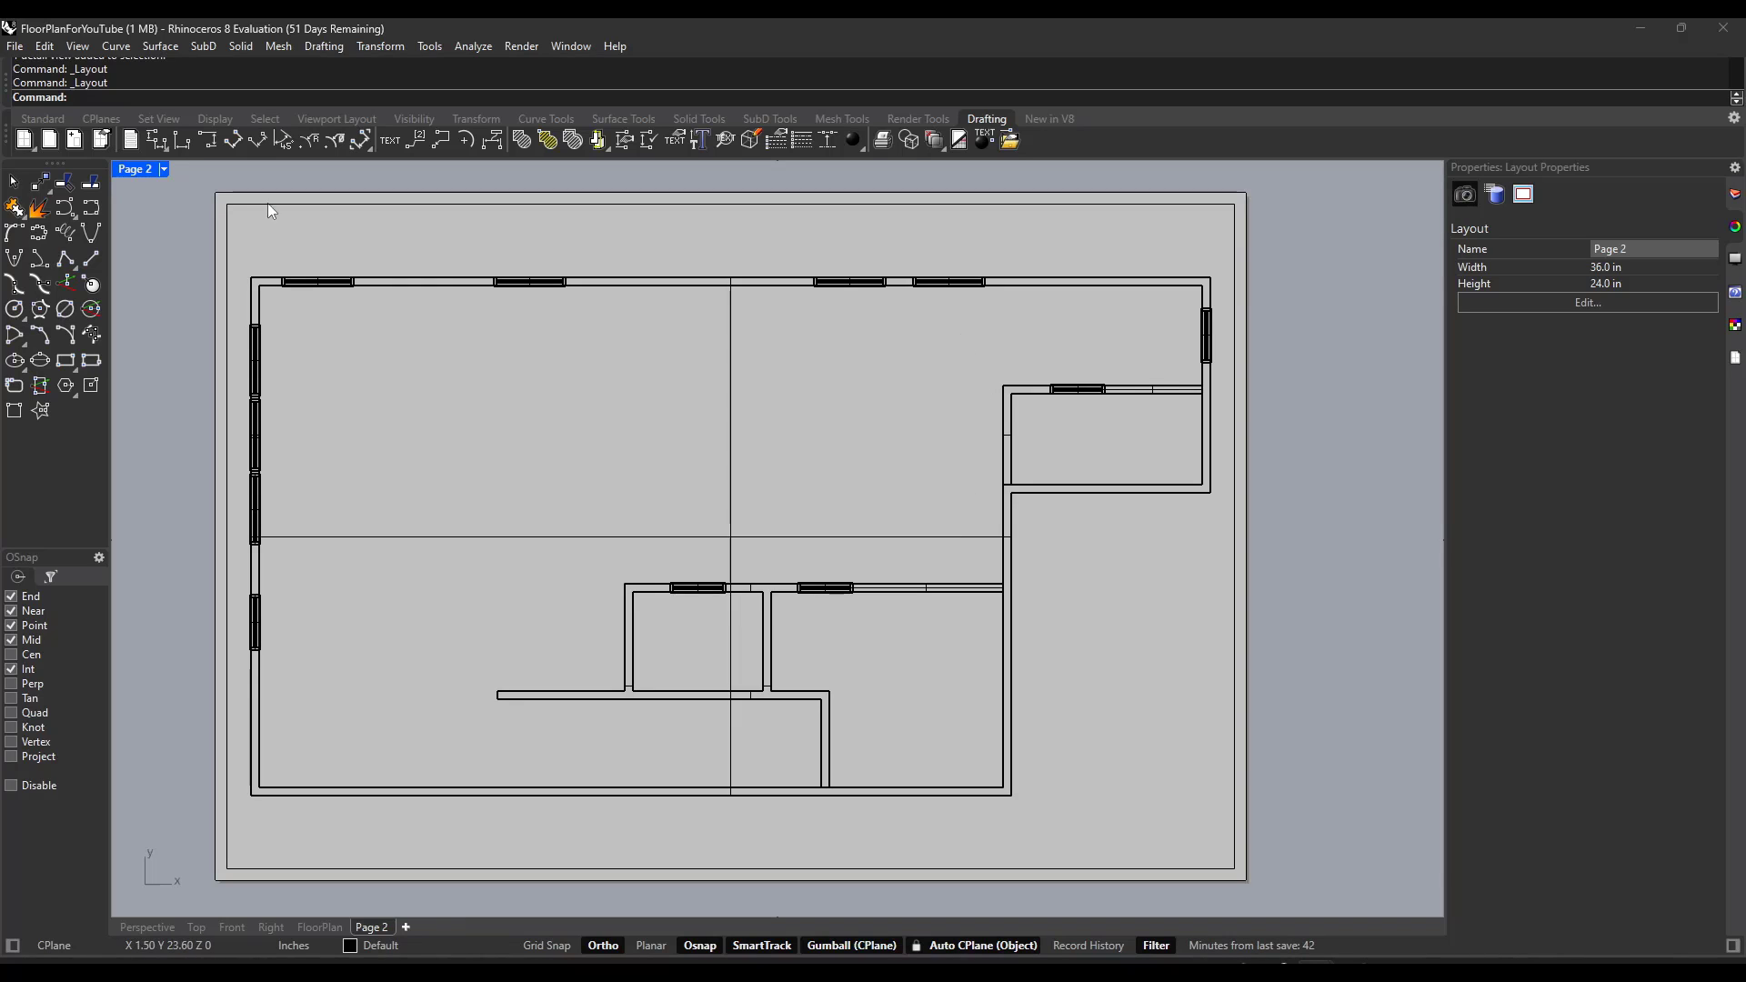
{"action": "double_click", "coordinate": [1103, 389]}
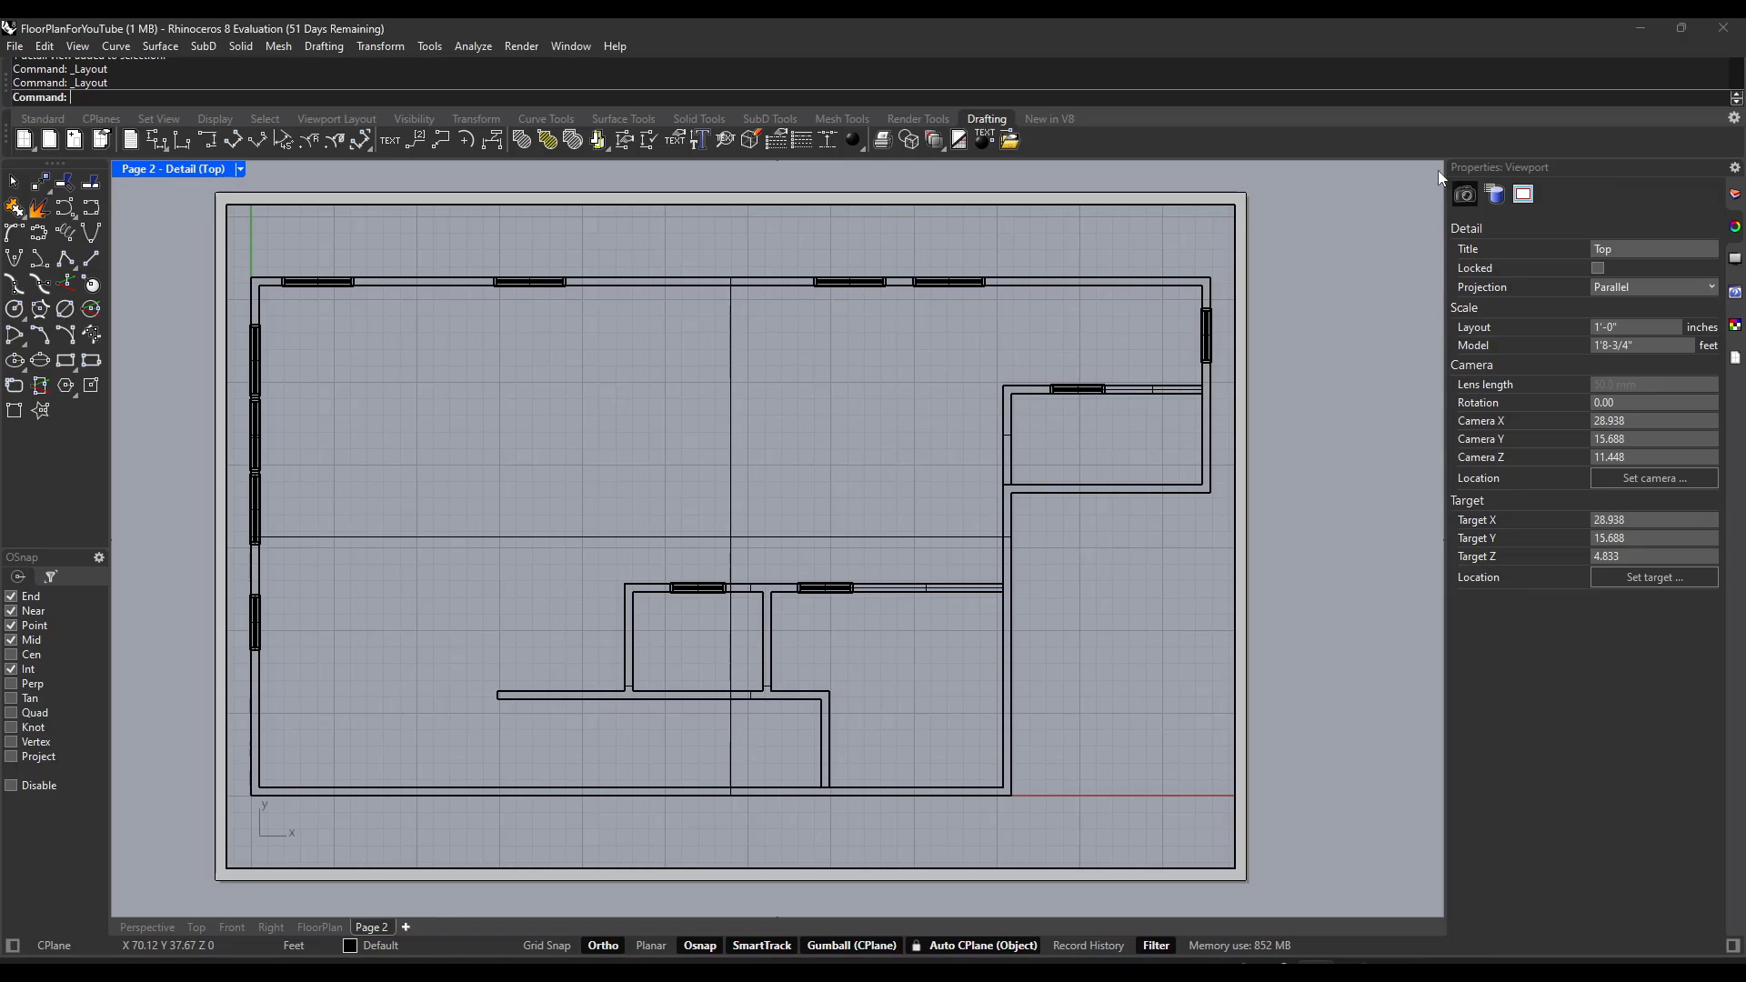
{"action": "left_click", "coordinate": [1494, 195]}
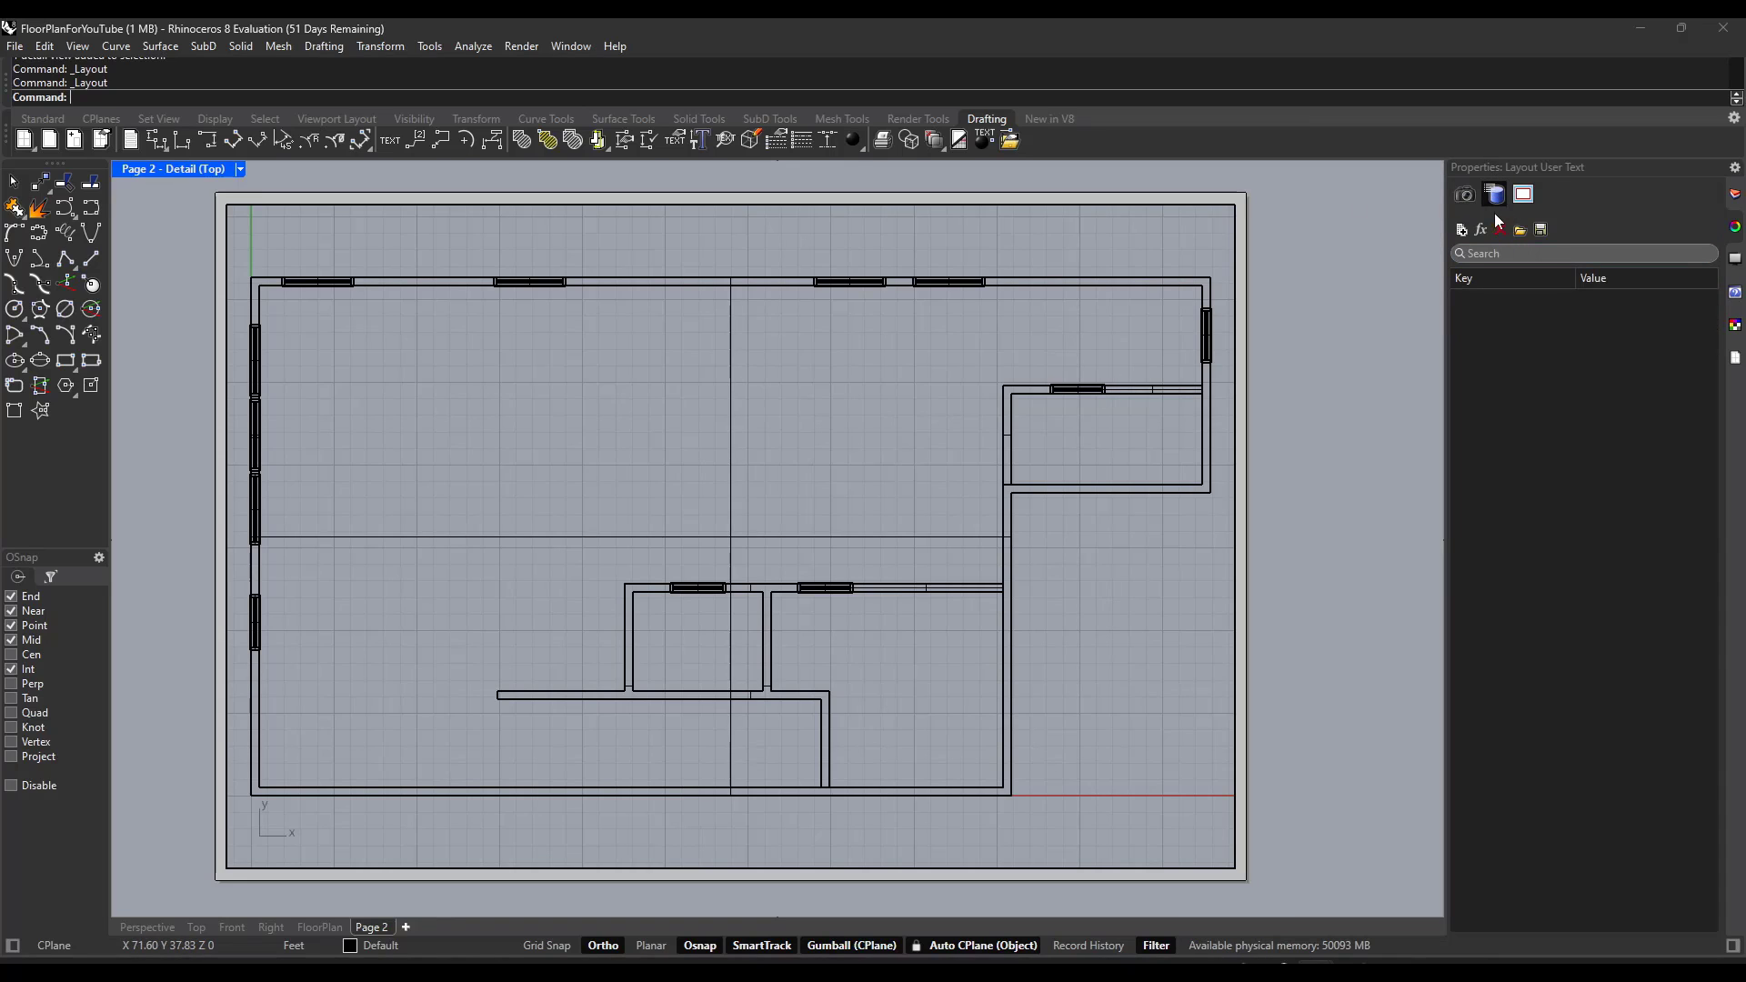
{"action": "double_click", "coordinate": [1240, 337]}
{"action": "left_click", "coordinate": [1234, 325]}
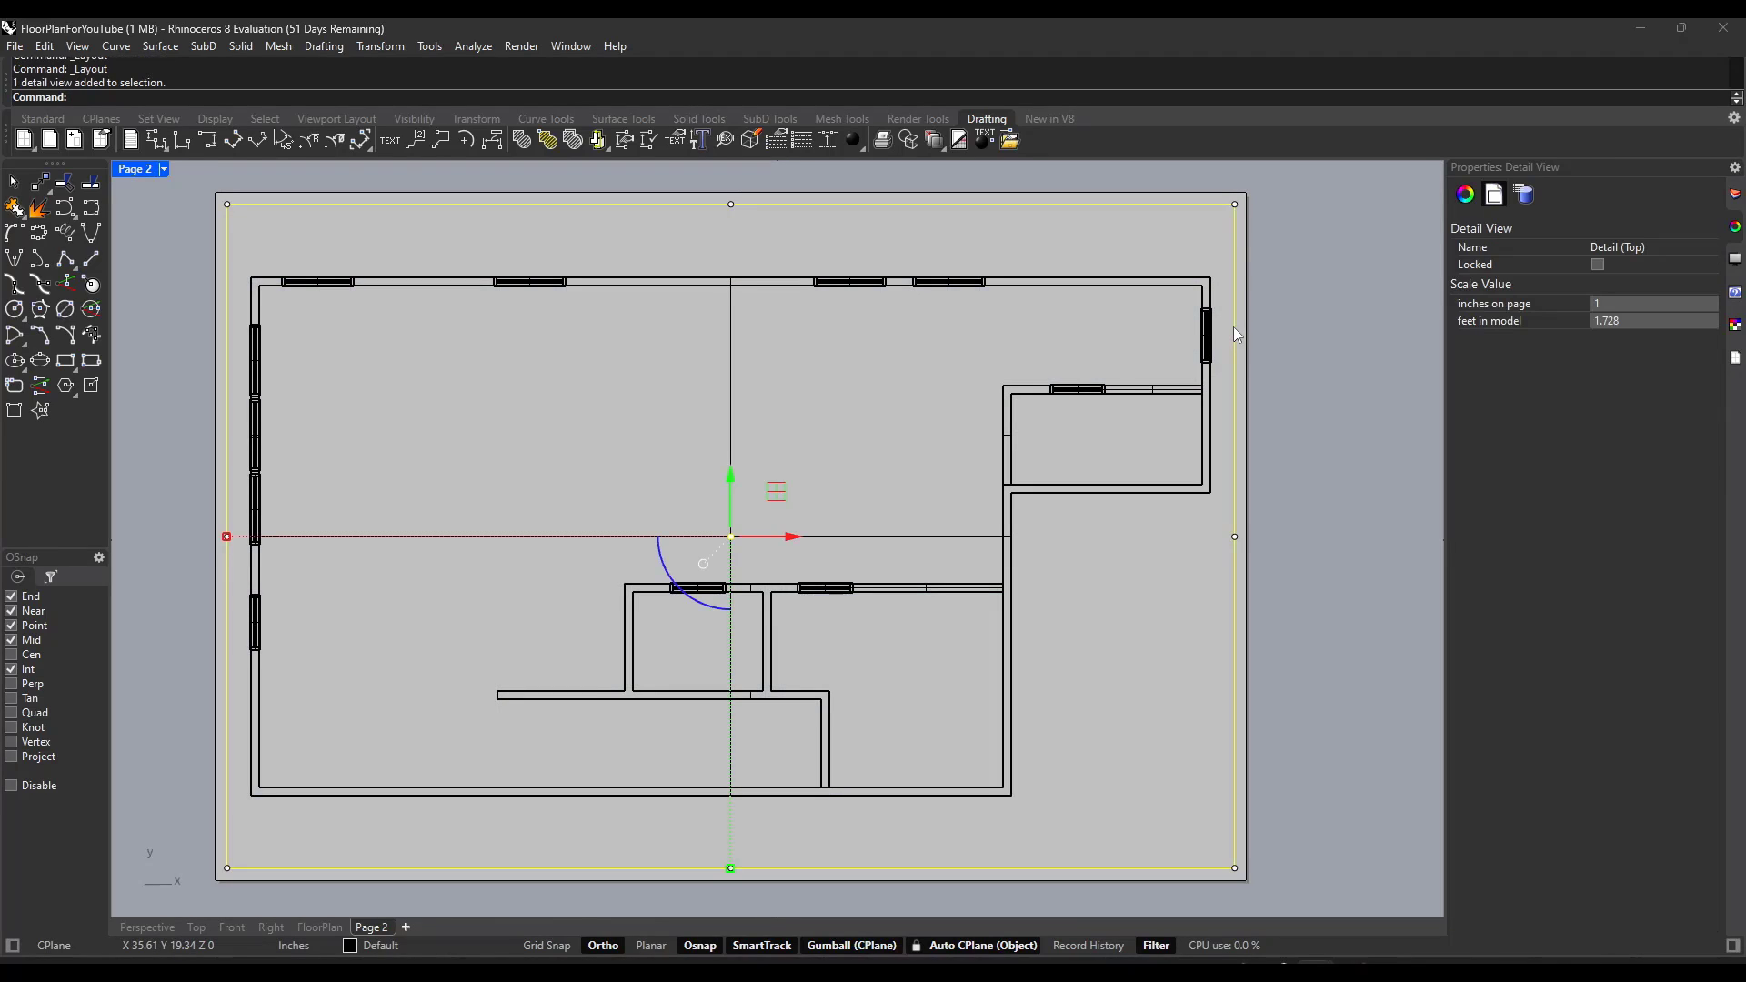
{"action": "left_click", "coordinate": [1630, 320]}
{"action": "type", "text": "2"}
{"action": "key", "text": "Return"}
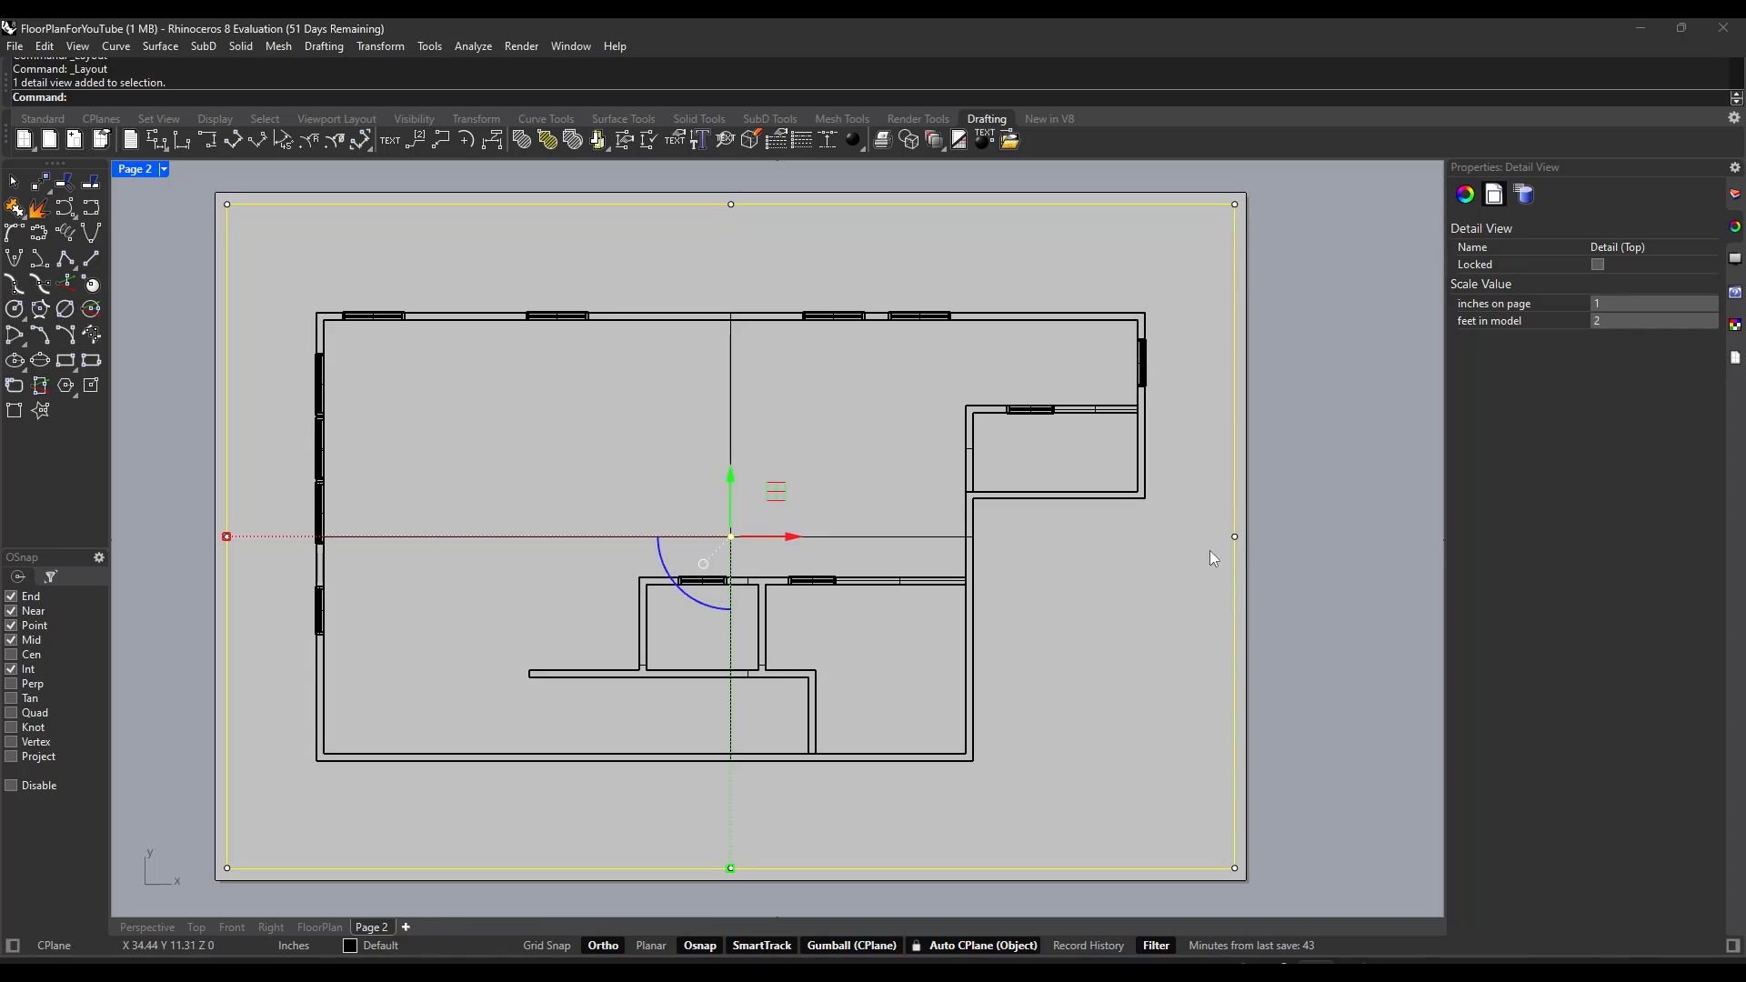
Step: Shrink the detail view's frame on all four sides so it closely surrounds the floor plan
{"action": "left_click", "coordinate": [1236, 536]}
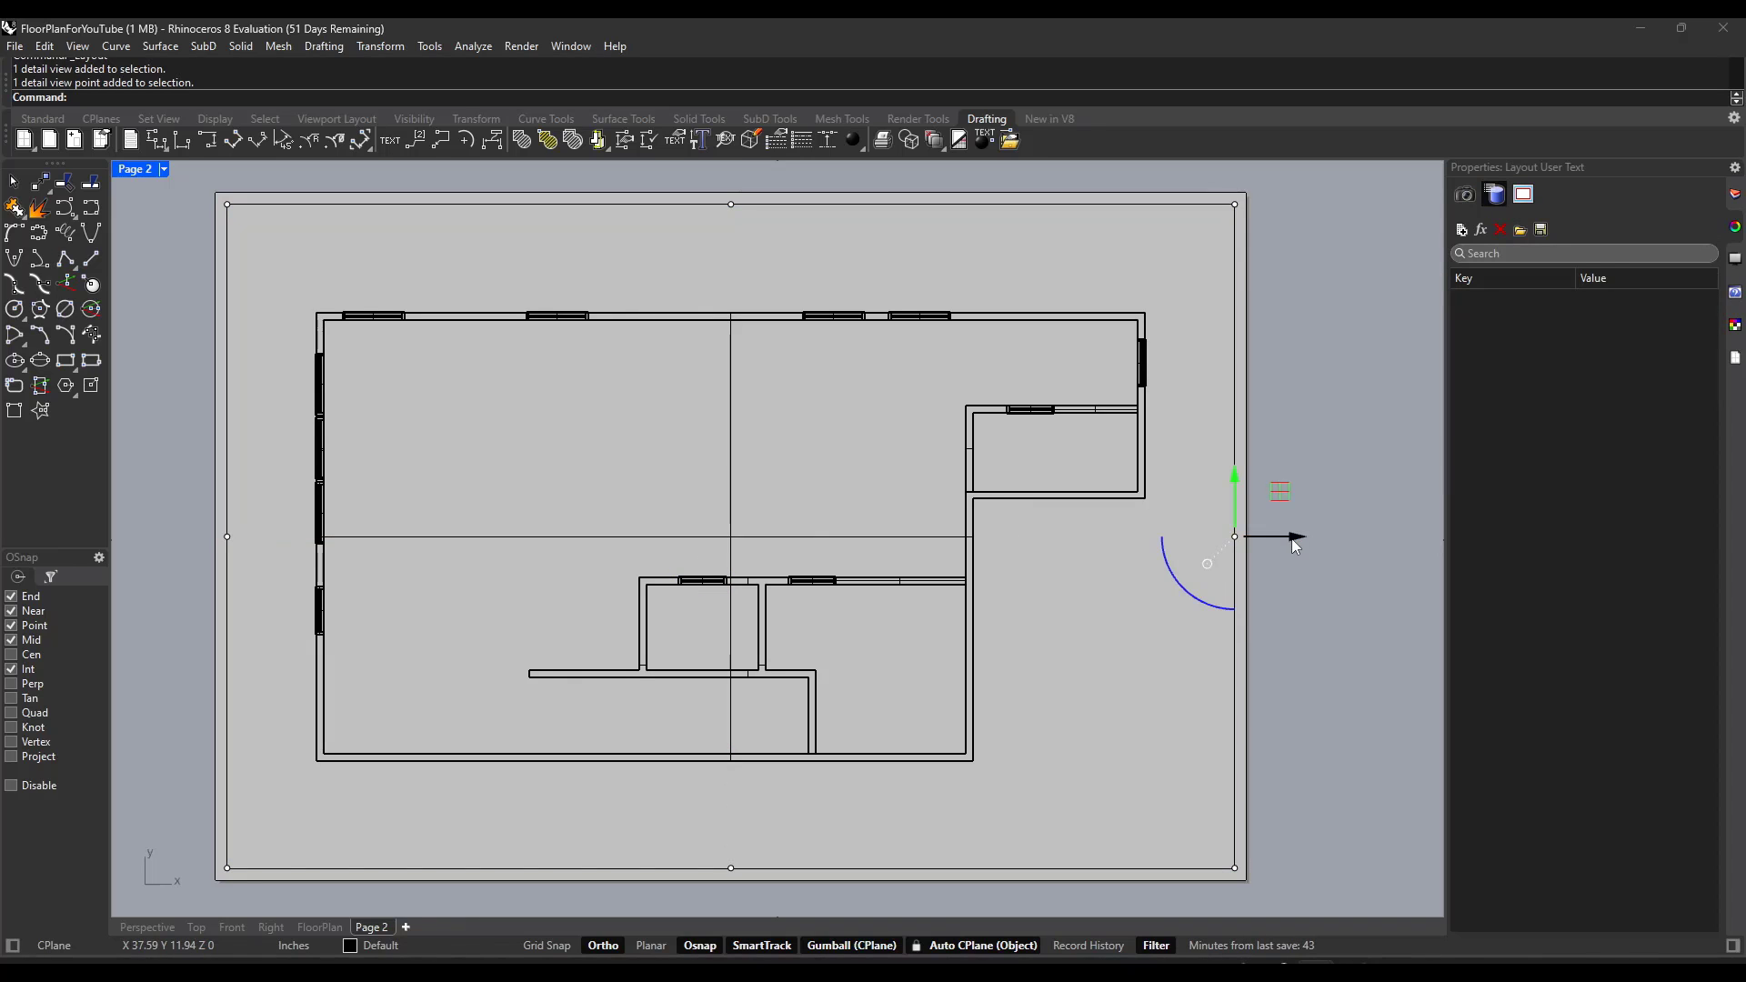
{"action": "left_click_drag", "start_coordinate": [1293, 537], "coordinate": [1221, 538]}
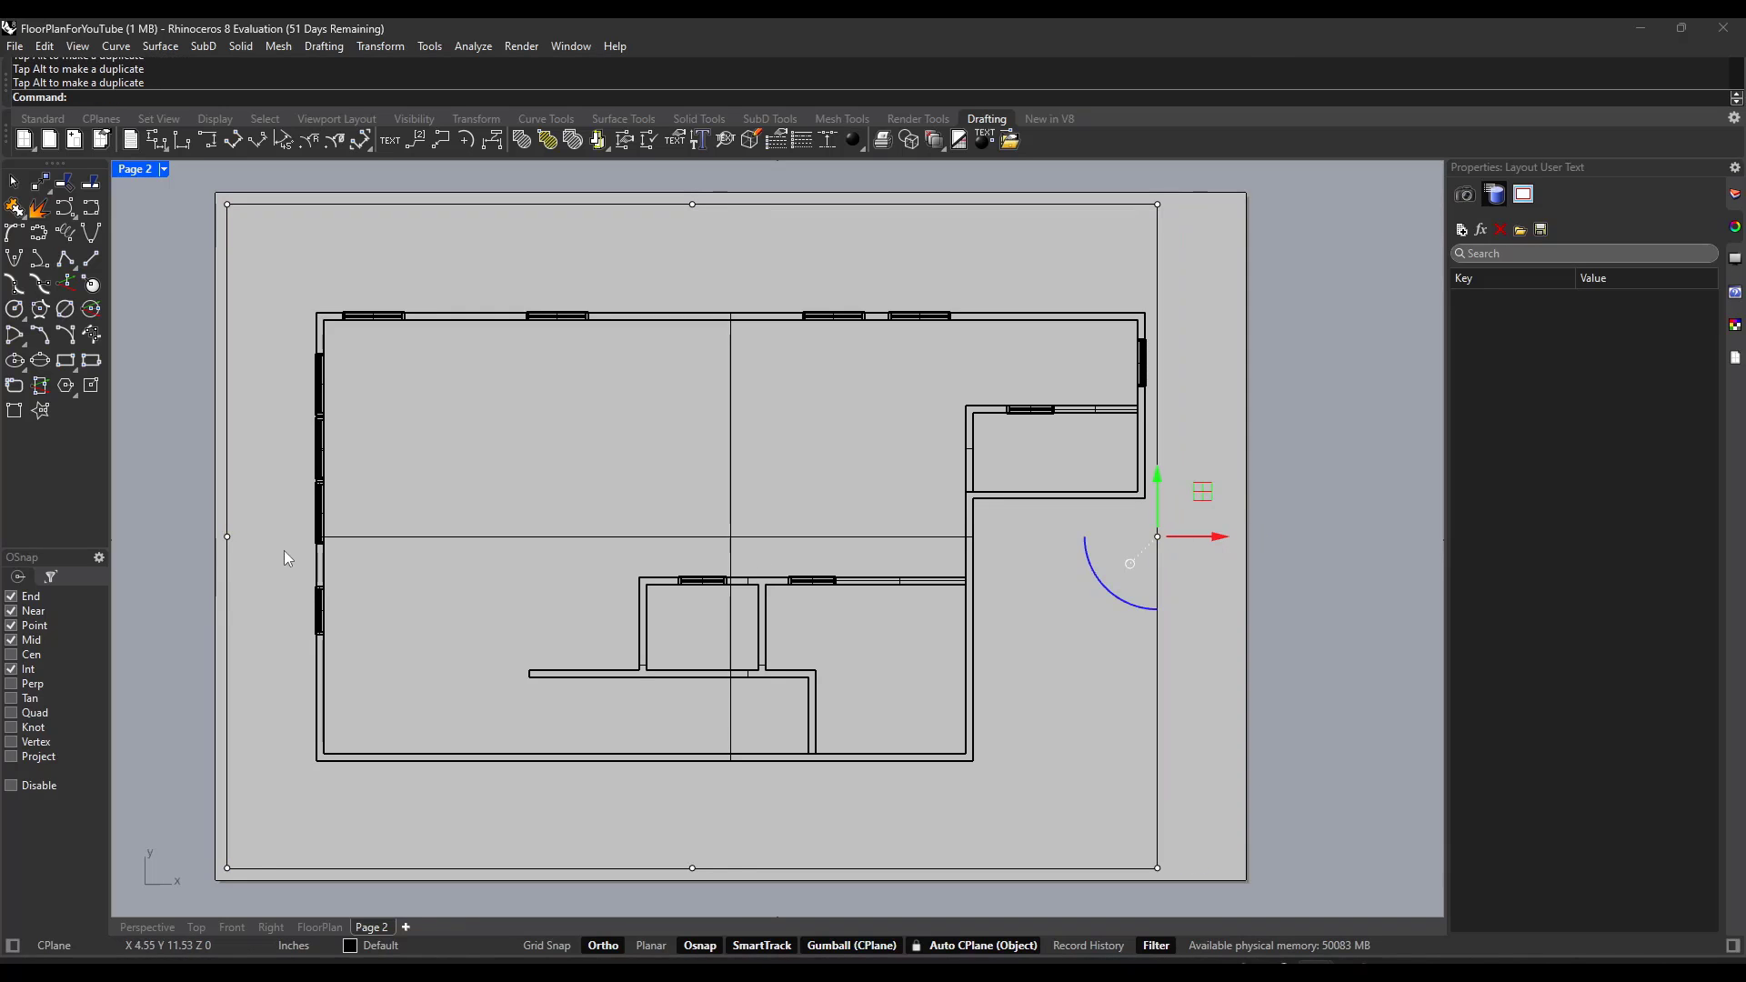
{"action": "left_click", "coordinate": [226, 537]}
{"action": "left_click_drag", "start_coordinate": [244, 538], "coordinate": [313, 538]}
{"action": "left_click_drag", "start_coordinate": [727, 204], "coordinate": [724, 294]}
{"action": "left_click_drag", "start_coordinate": [727, 868], "coordinate": [726, 774]}
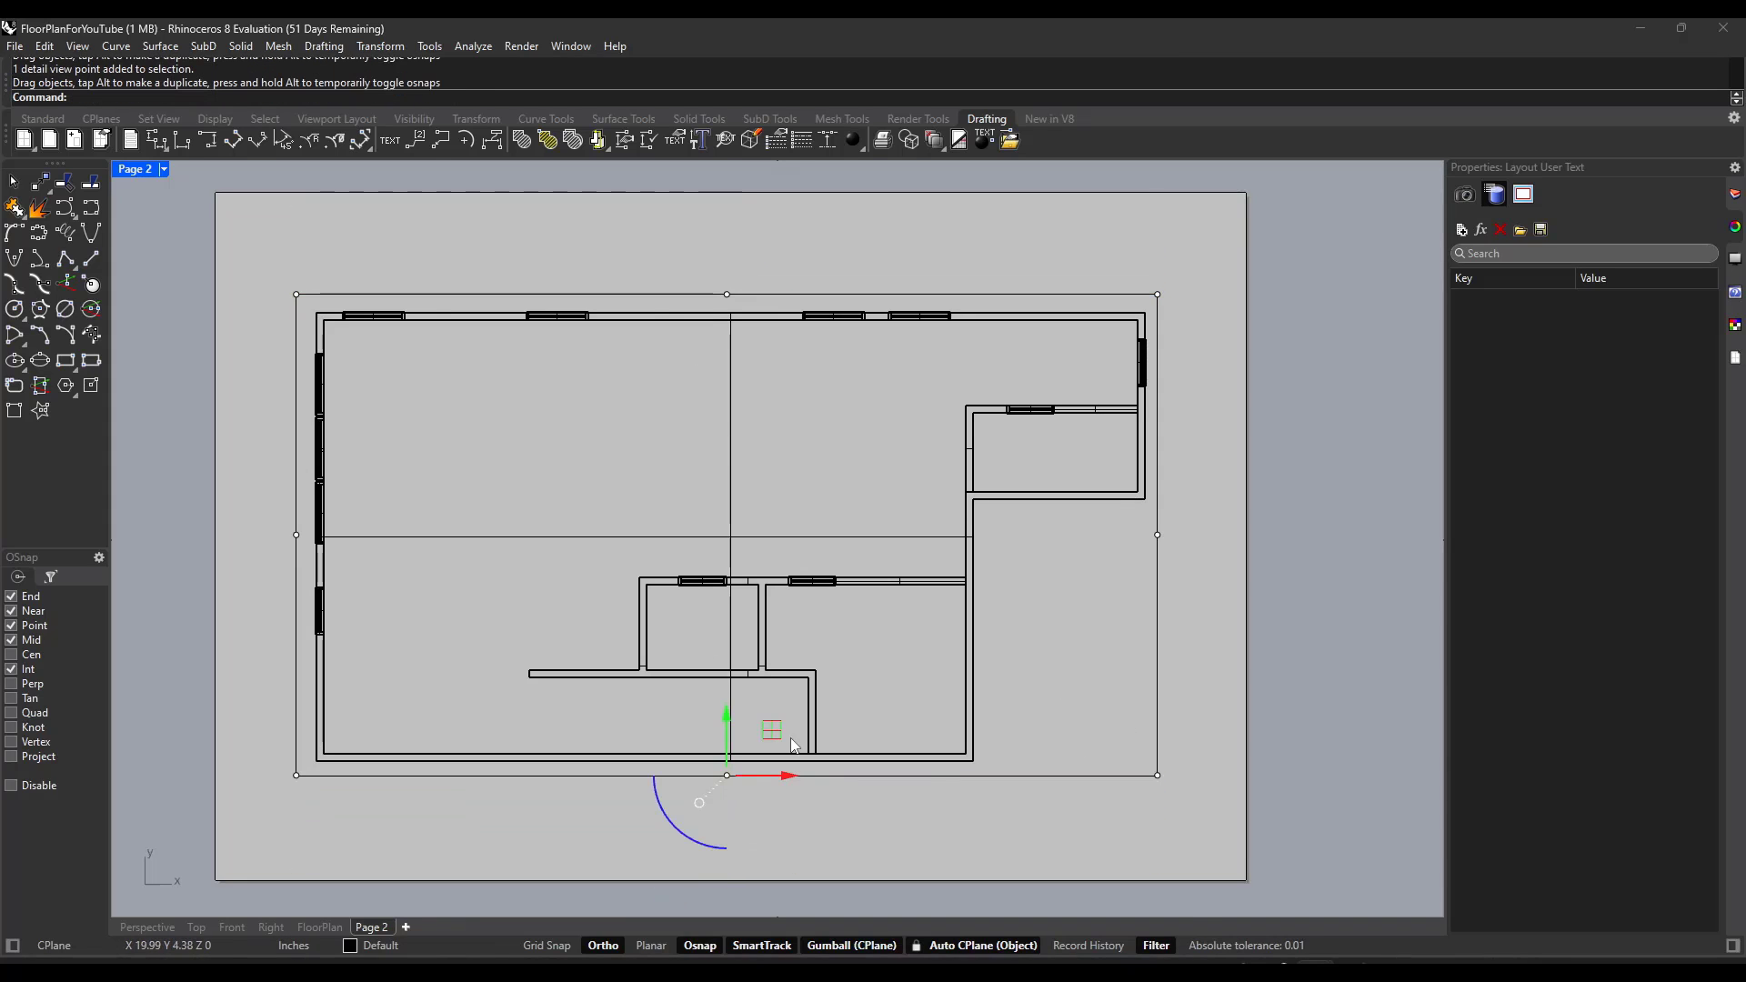
{"action": "key", "text": "ctrl+z"}
Step: Move the whole detail view slightly up and to the left on the page, leaving more room beneath the floor plan
{"action": "left_click", "coordinate": [1158, 749]}
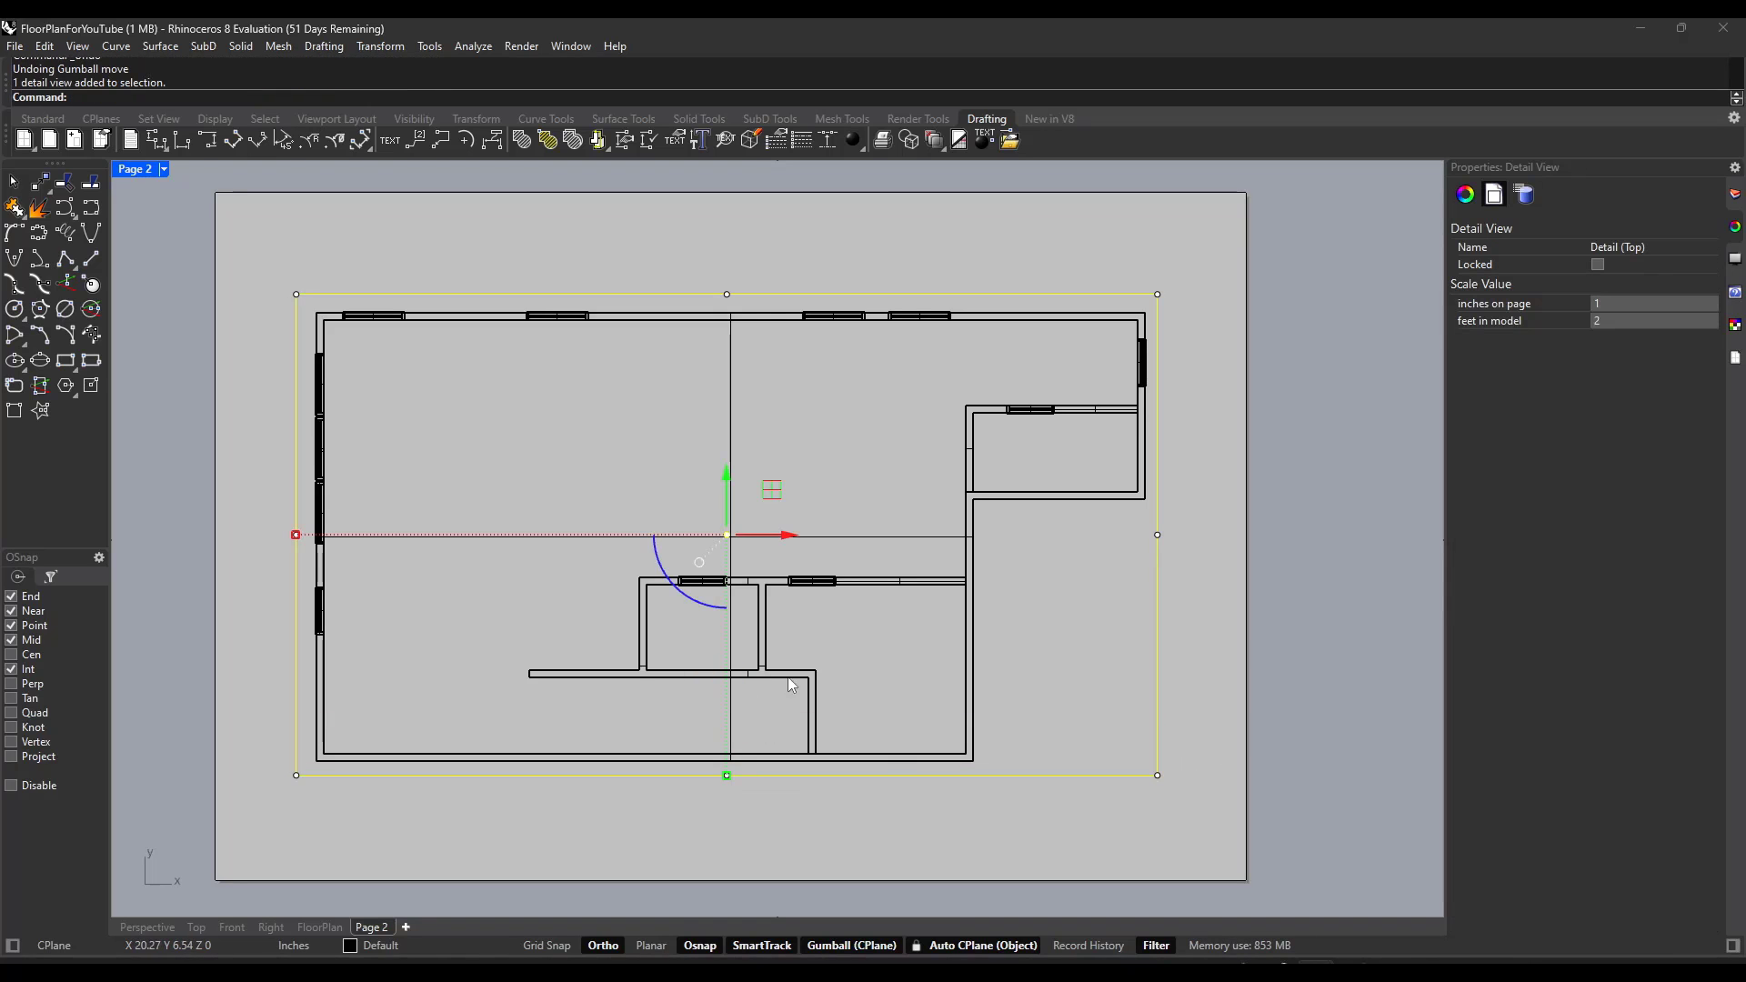
{"action": "mouse_move", "coordinate": [772, 487]}
{"action": "left_mouse_down"}
{"action": "mouse_move", "coordinate": [716, 451]}
{"action": "mouse_move", "coordinate": [725, 436]}
{"action": "mouse_move", "coordinate": [716, 452]}
{"action": "mouse_move", "coordinate": [733, 440]}
{"action": "mouse_move", "coordinate": [770, 469]}
{"action": "left_mouse_up"}
{"action": "left_click", "coordinate": [1203, 573]}
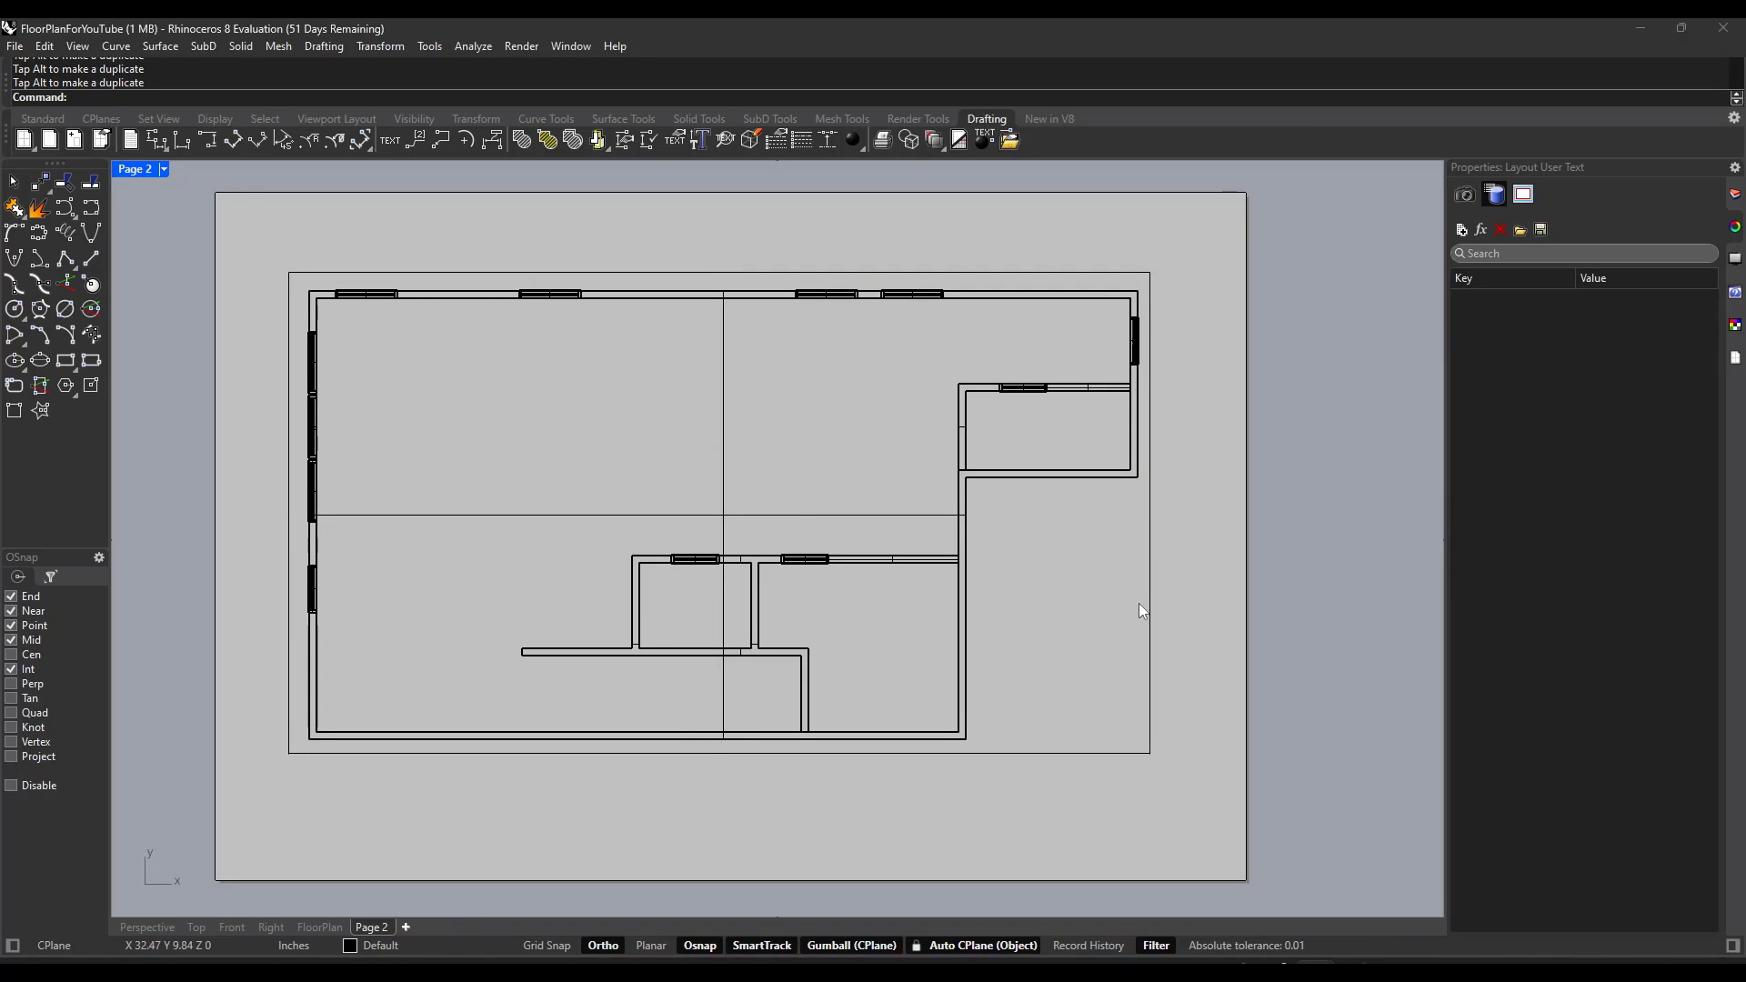
{"action": "scroll", "coordinate": [1097, 627], "scroll_direction": "down", "scroll_amount": 2}
{"action": "scroll", "coordinate": [1173, 674], "scroll_direction": "up", "scroll_amount": 2}
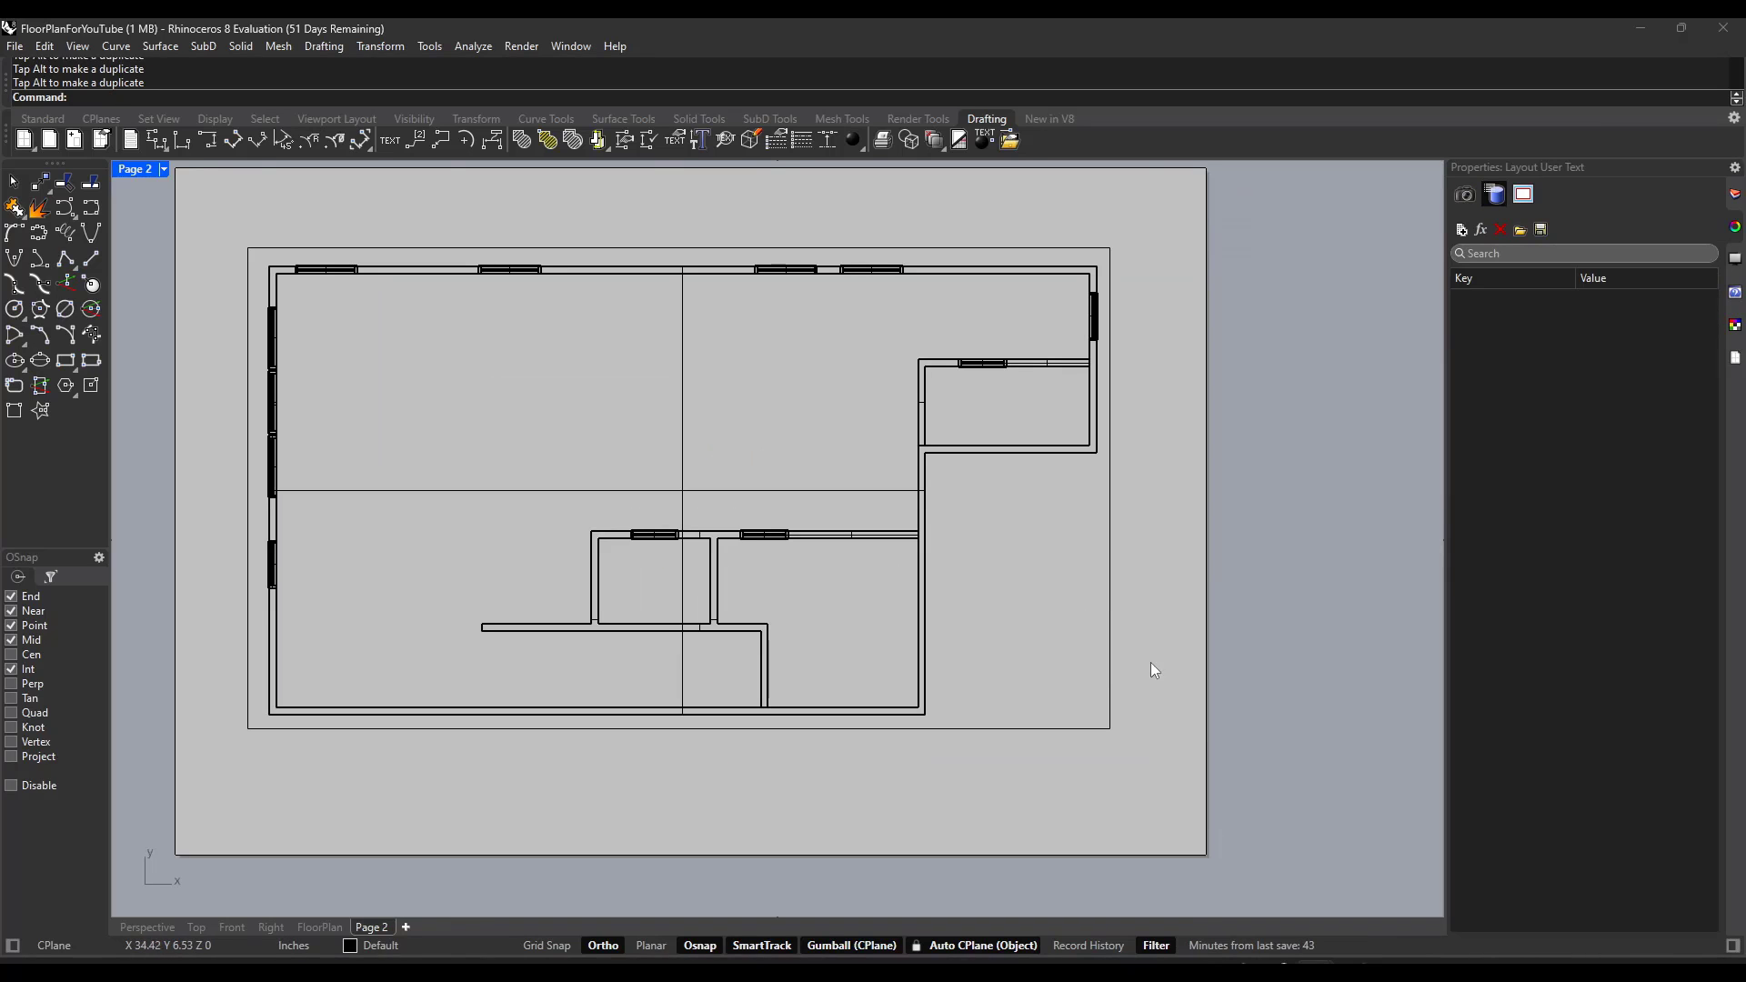
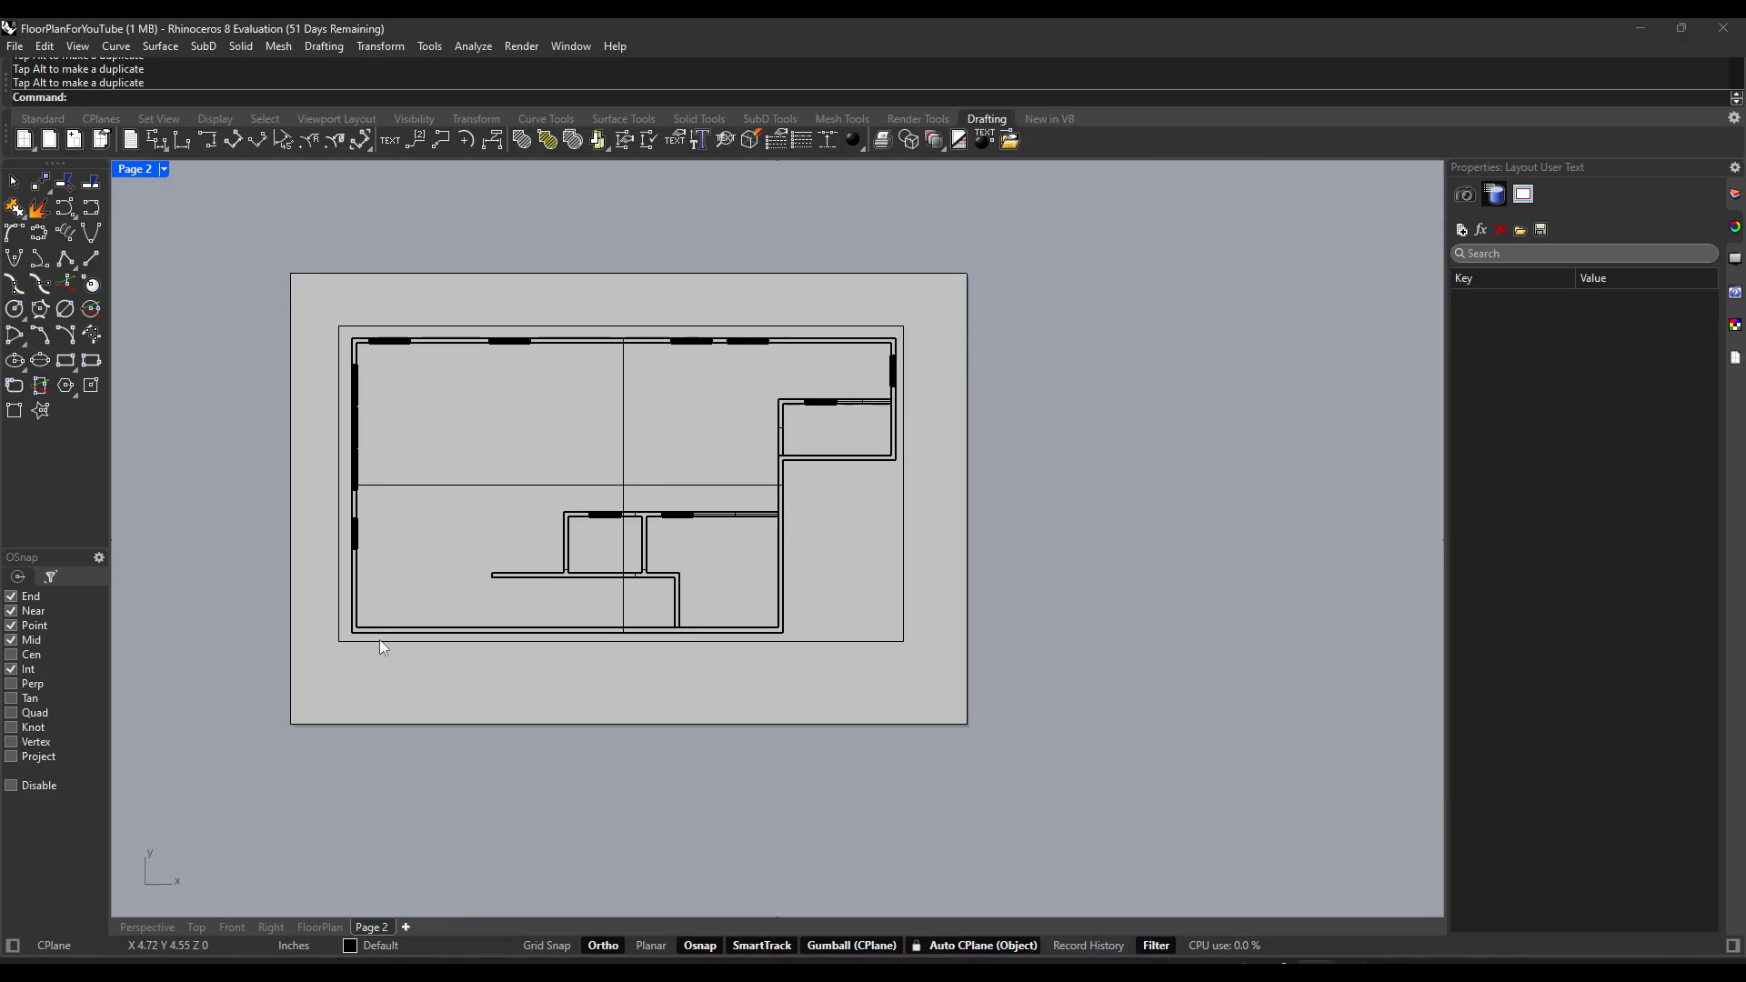
Step: Draw a circle of about 1 inch radius on the layout, below the lower-left corner of the detail view
{"action": "scroll", "coordinate": [397, 684], "scroll_direction": "up", "scroll_amount": 5}
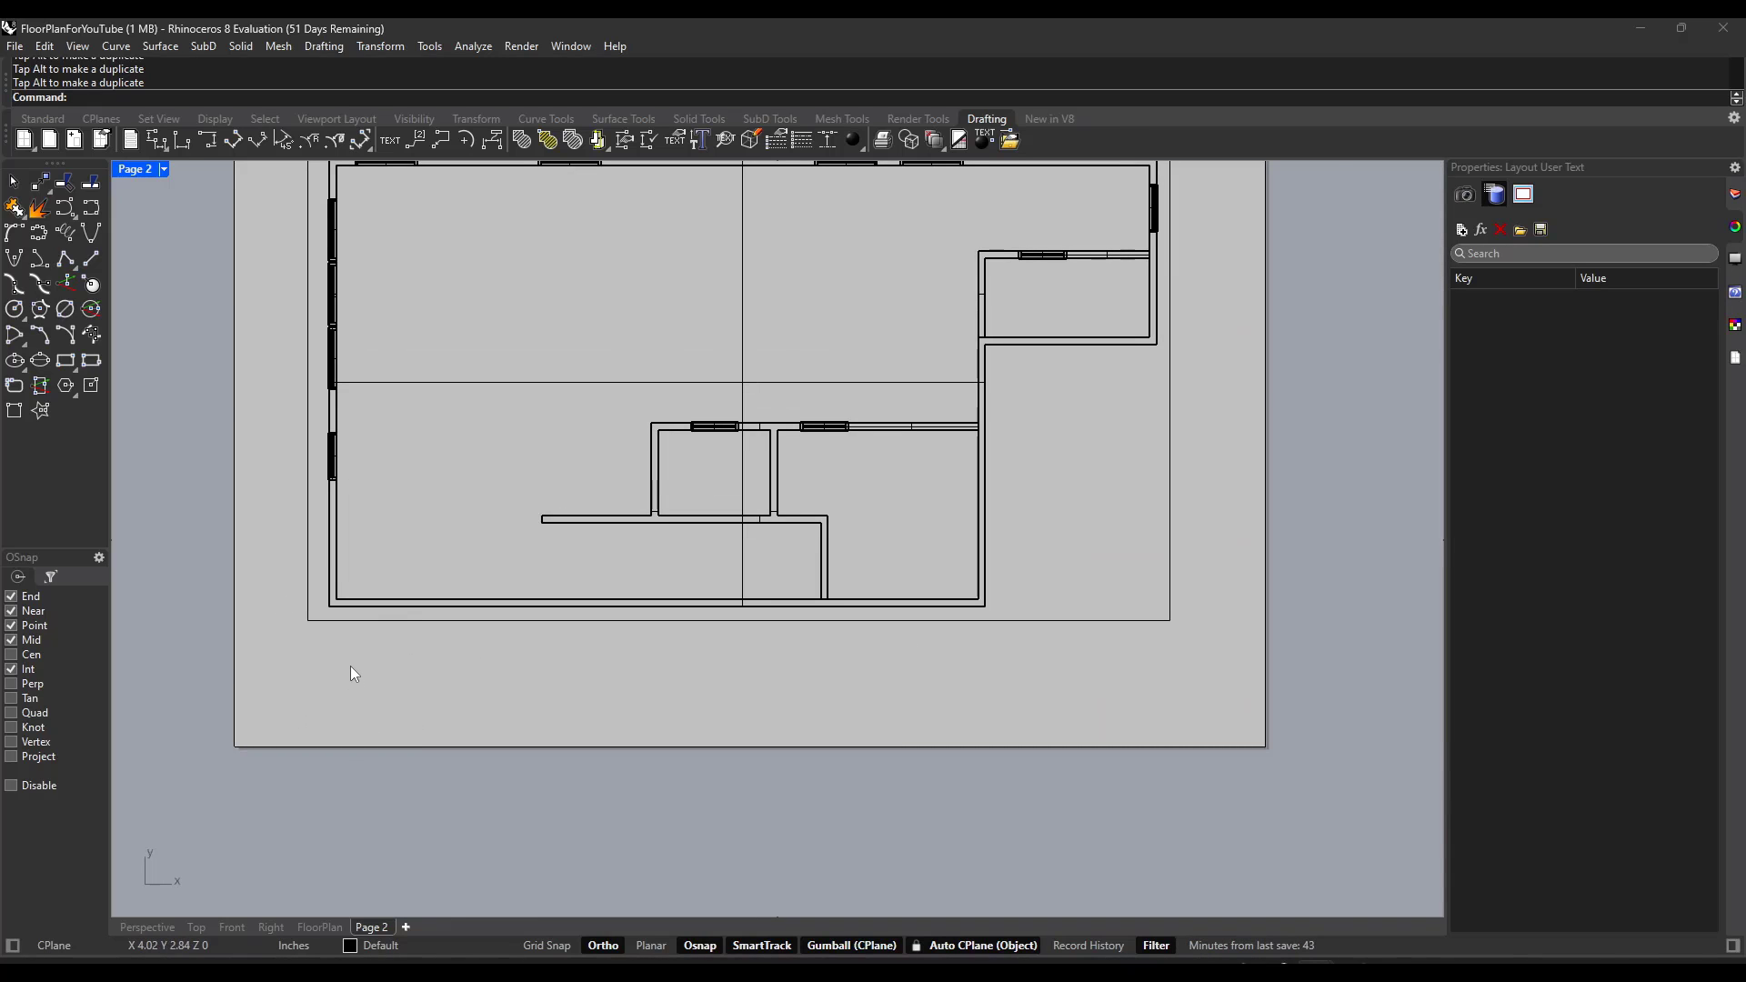
{"action": "scroll", "coordinate": [351, 669], "scroll_direction": "up", "scroll_amount": 3}
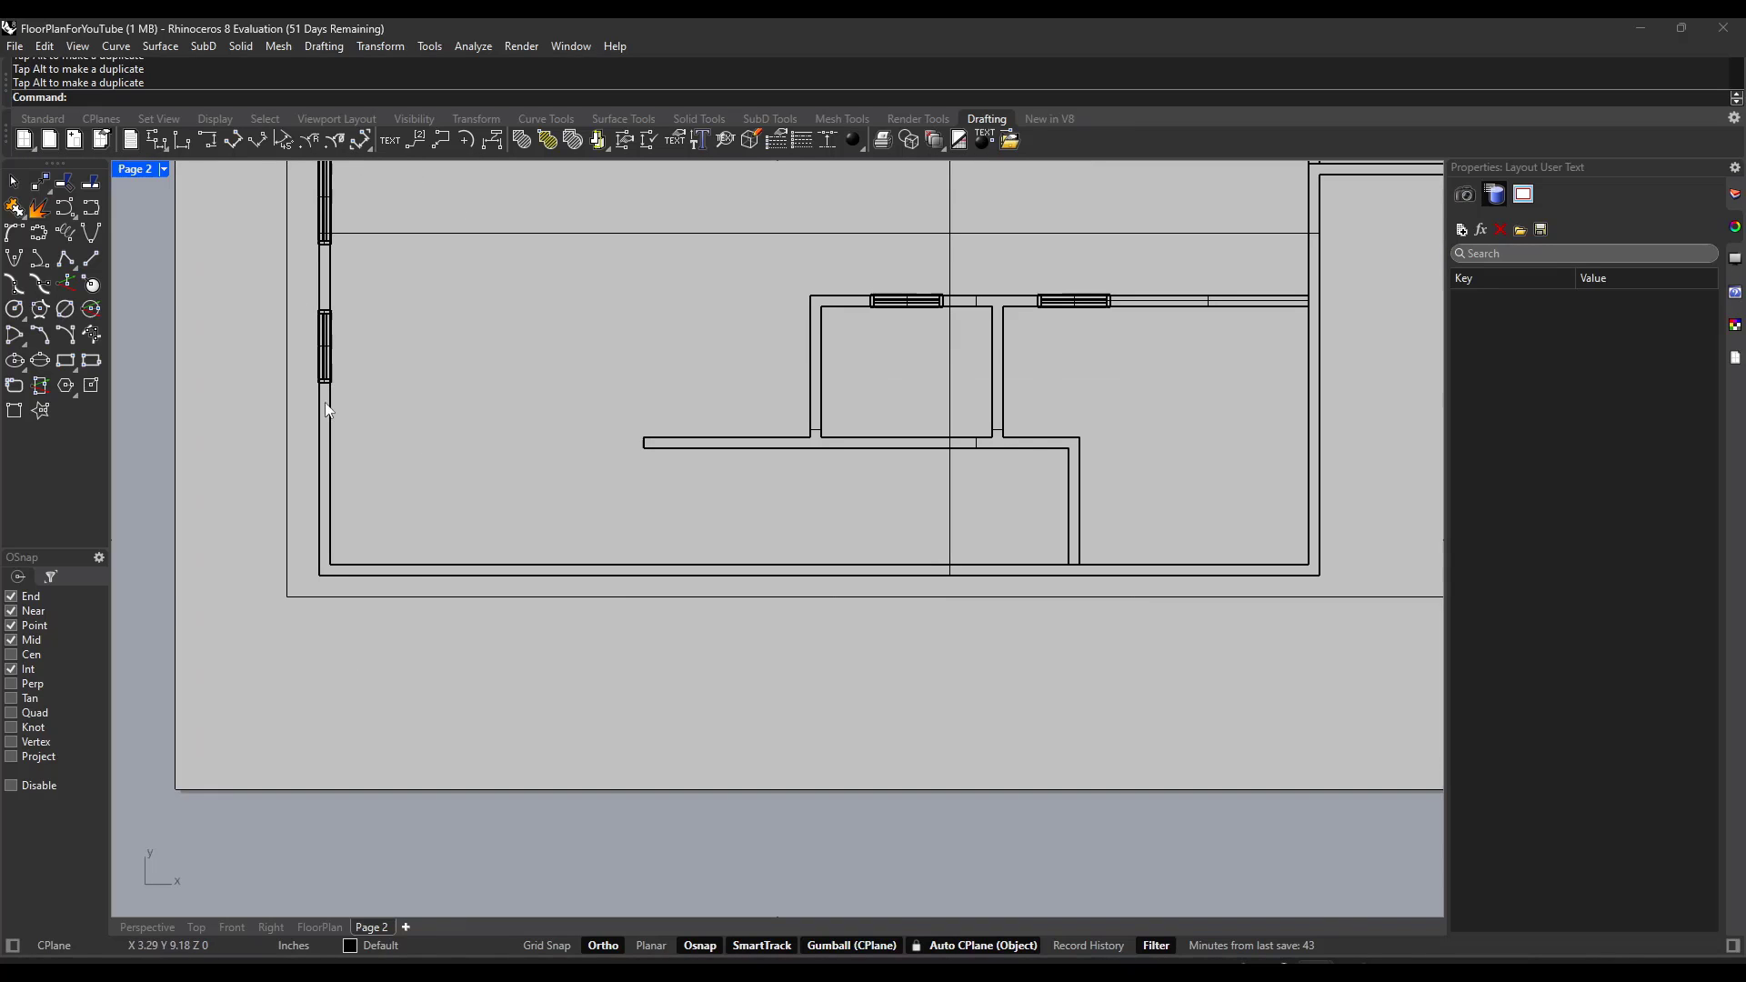
{"action": "type", "text": "ircle"}
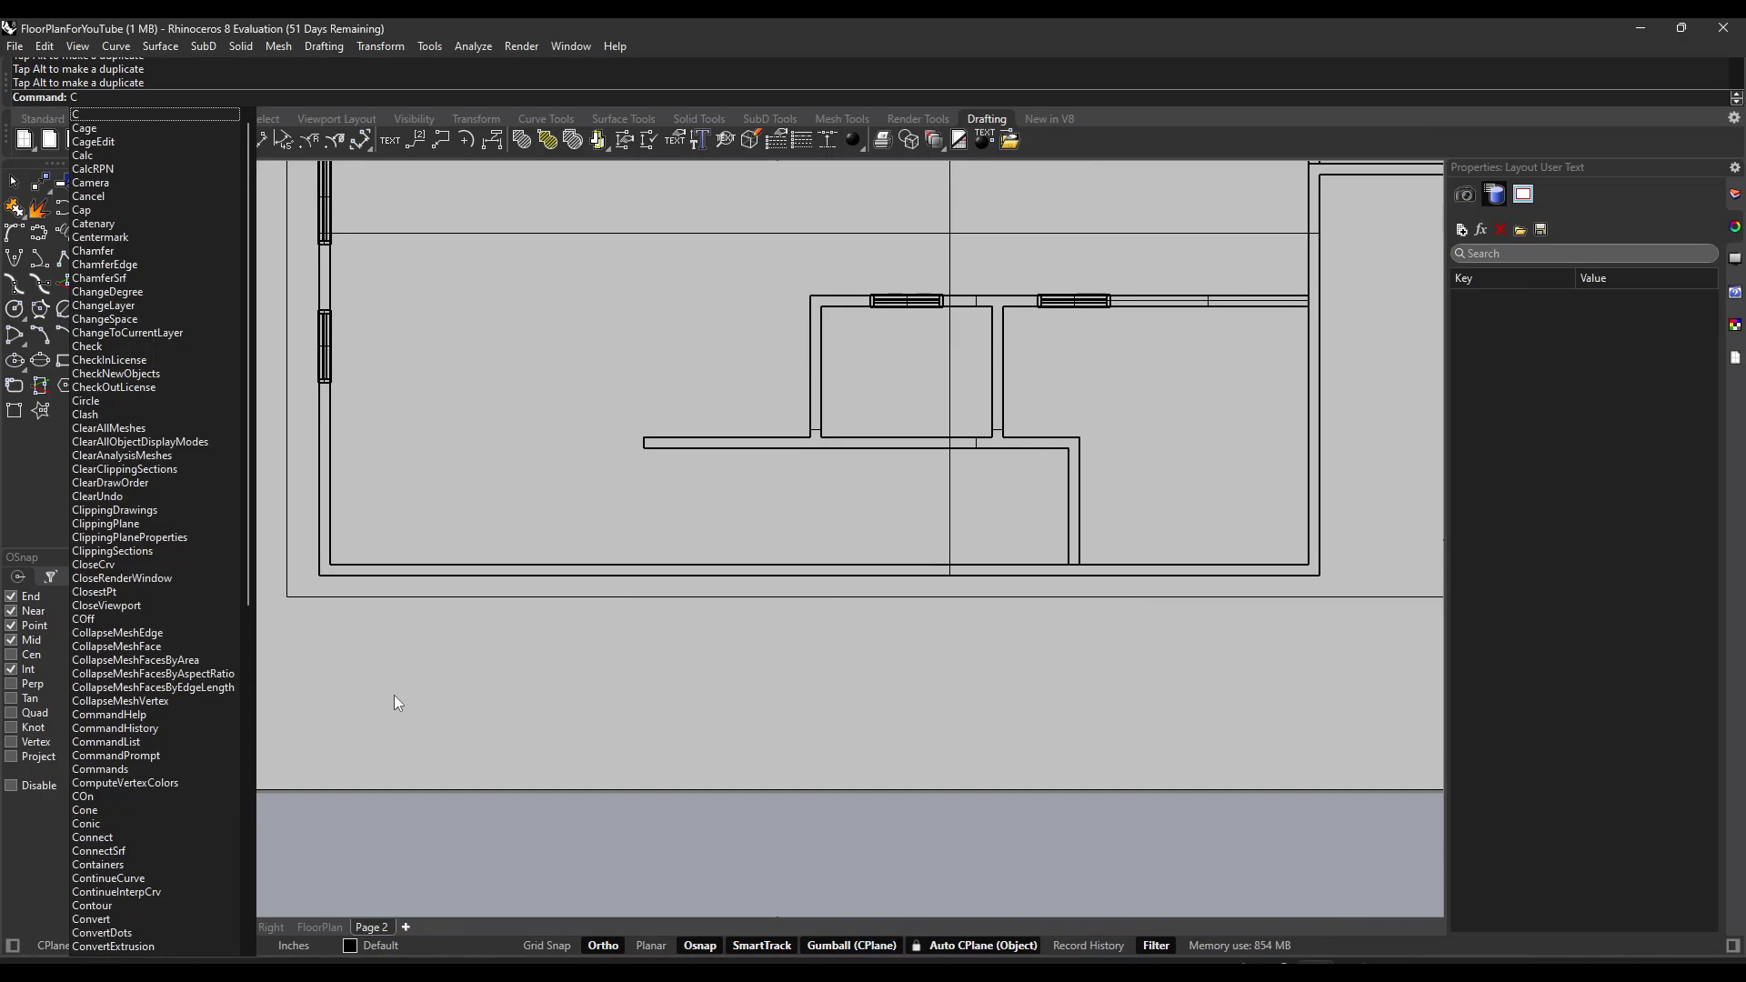
{"action": "key", "text": "Return"}
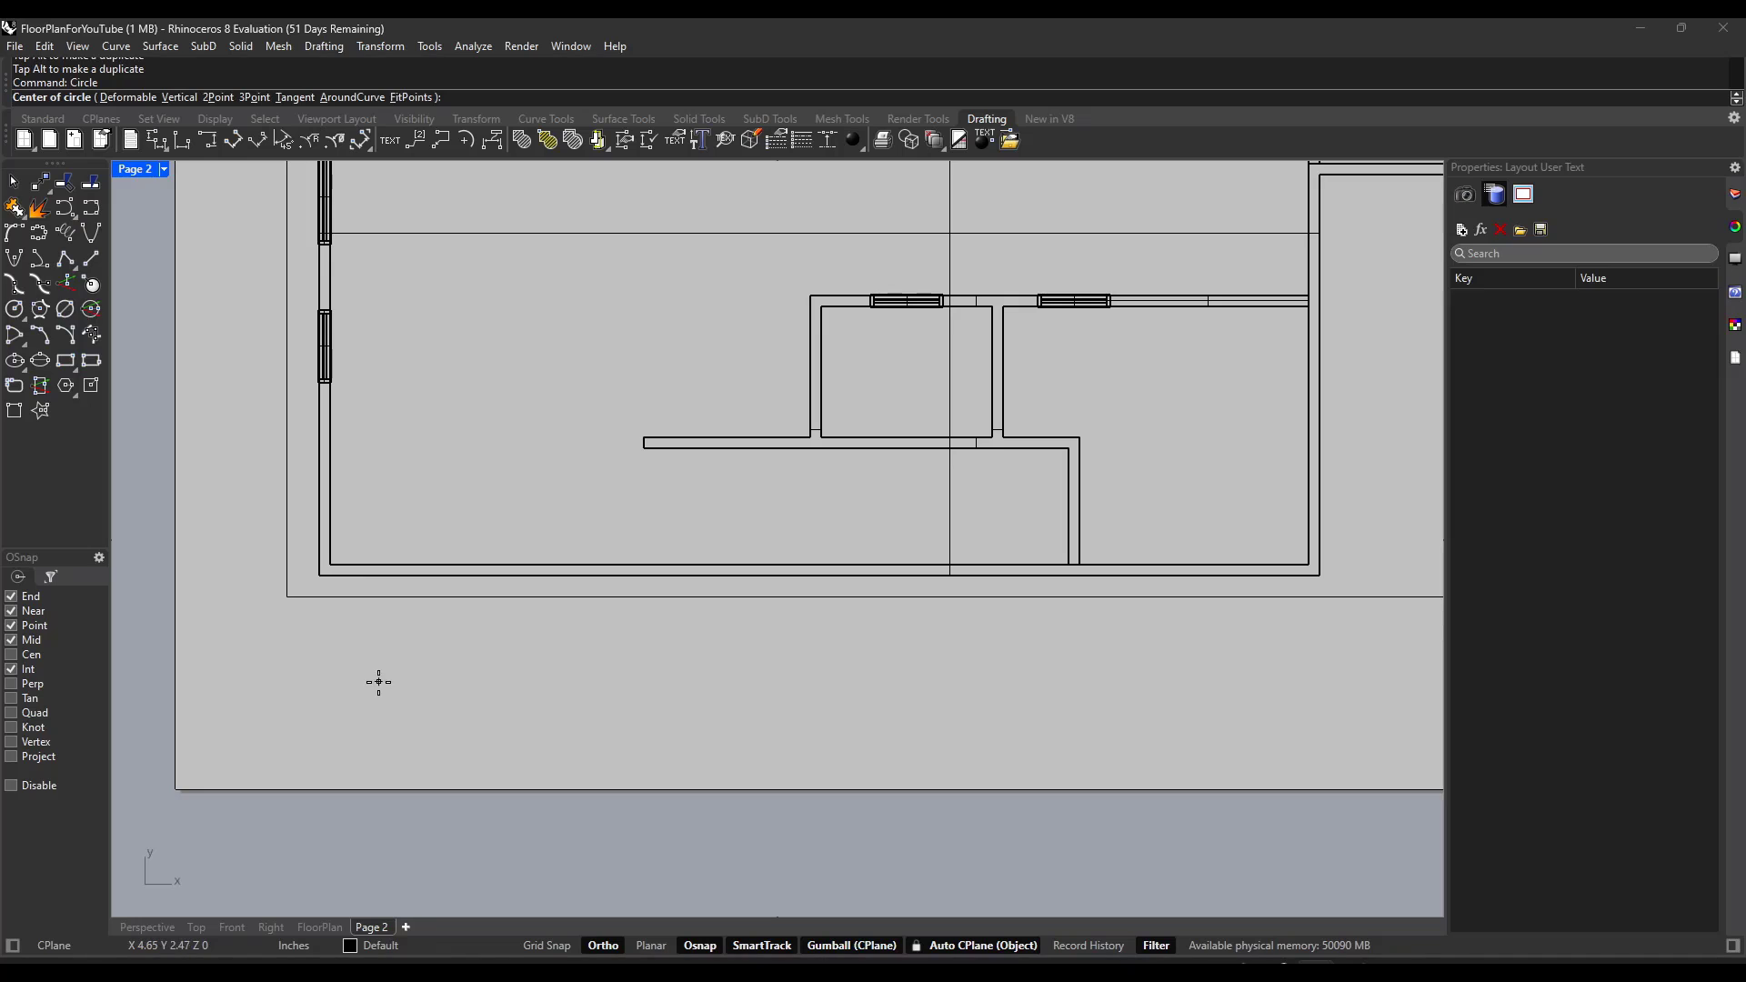
{"action": "left_click", "coordinate": [334, 689]}
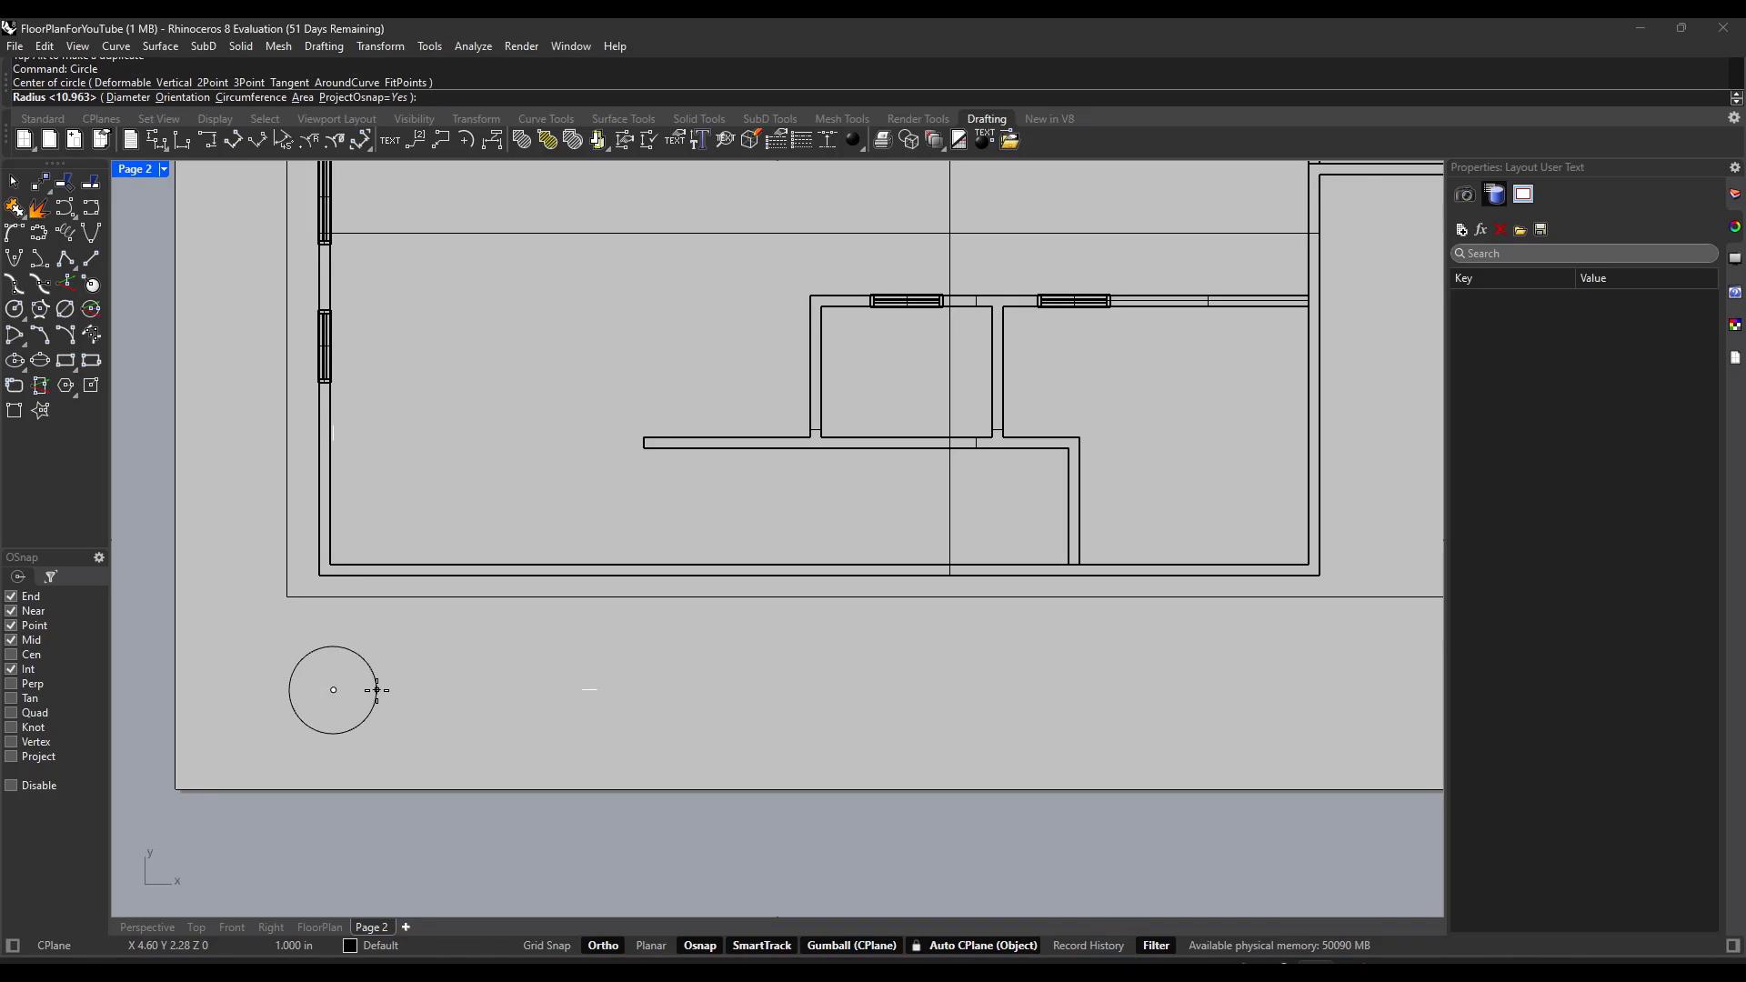
{"action": "left_click", "coordinate": [377, 690]}
Step: Draw a horizontal line across the full diameter of the circle
{"action": "type", "text": "line"}
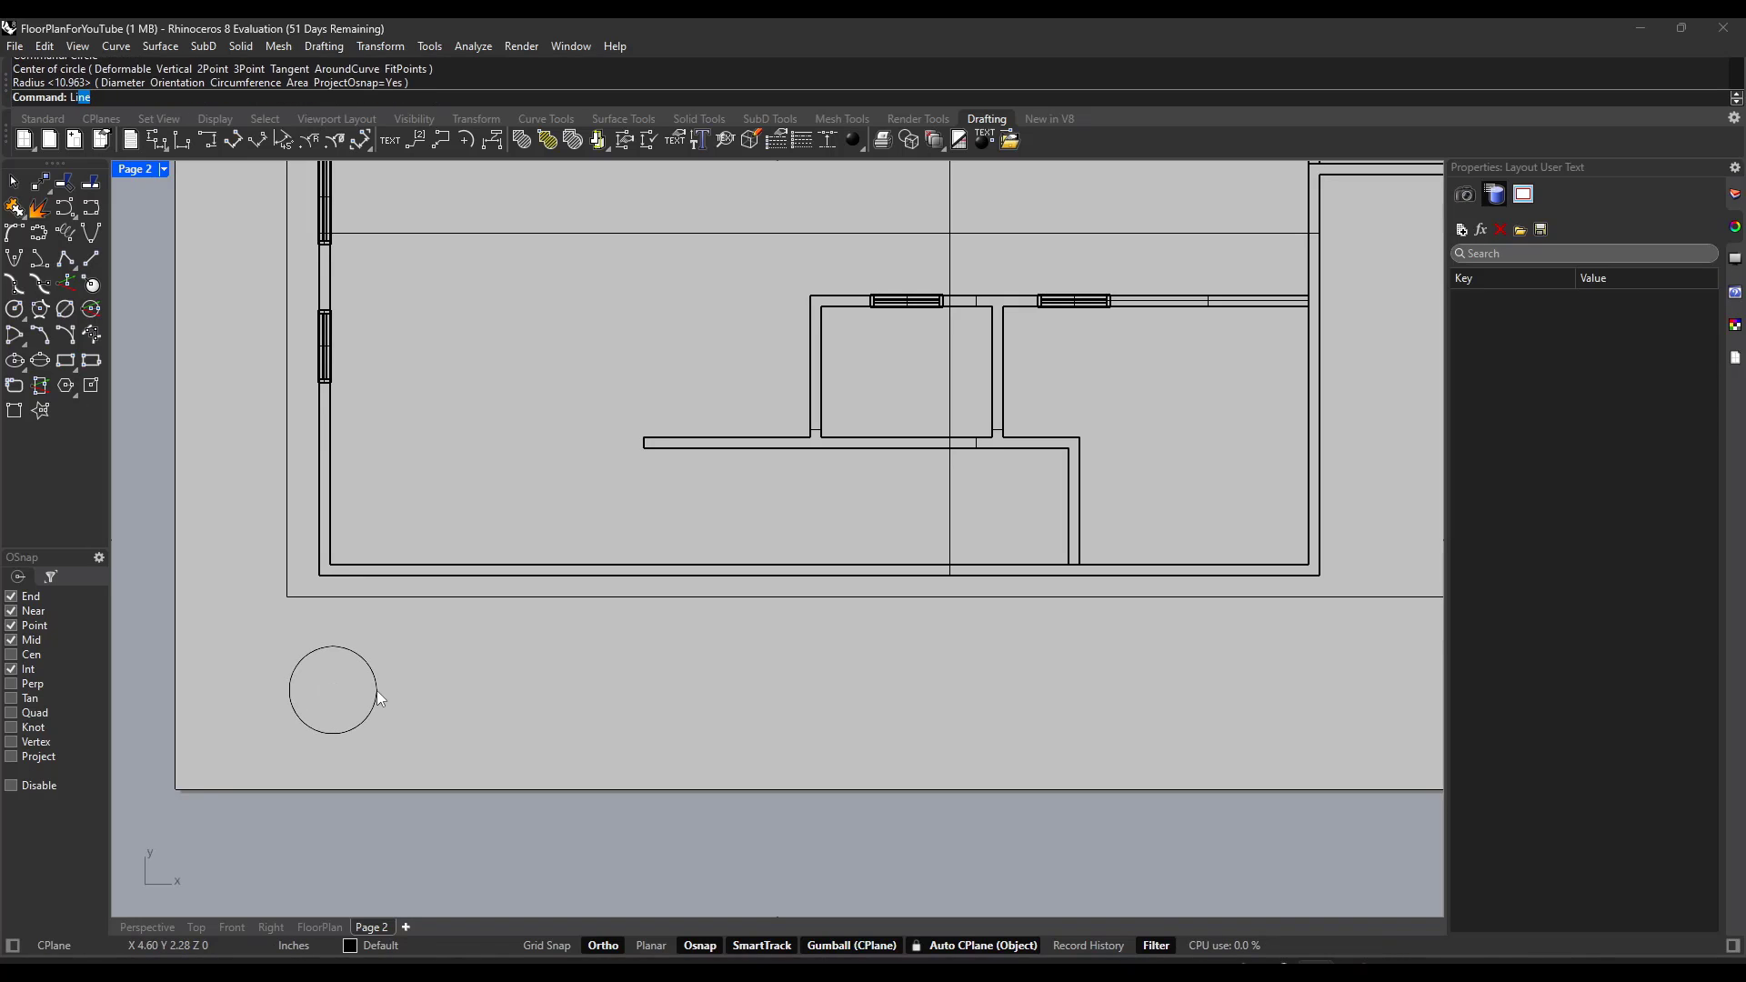
{"action": "key", "text": "Return"}
{"action": "scroll", "coordinate": [373, 691], "scroll_direction": "up", "scroll_amount": 4}
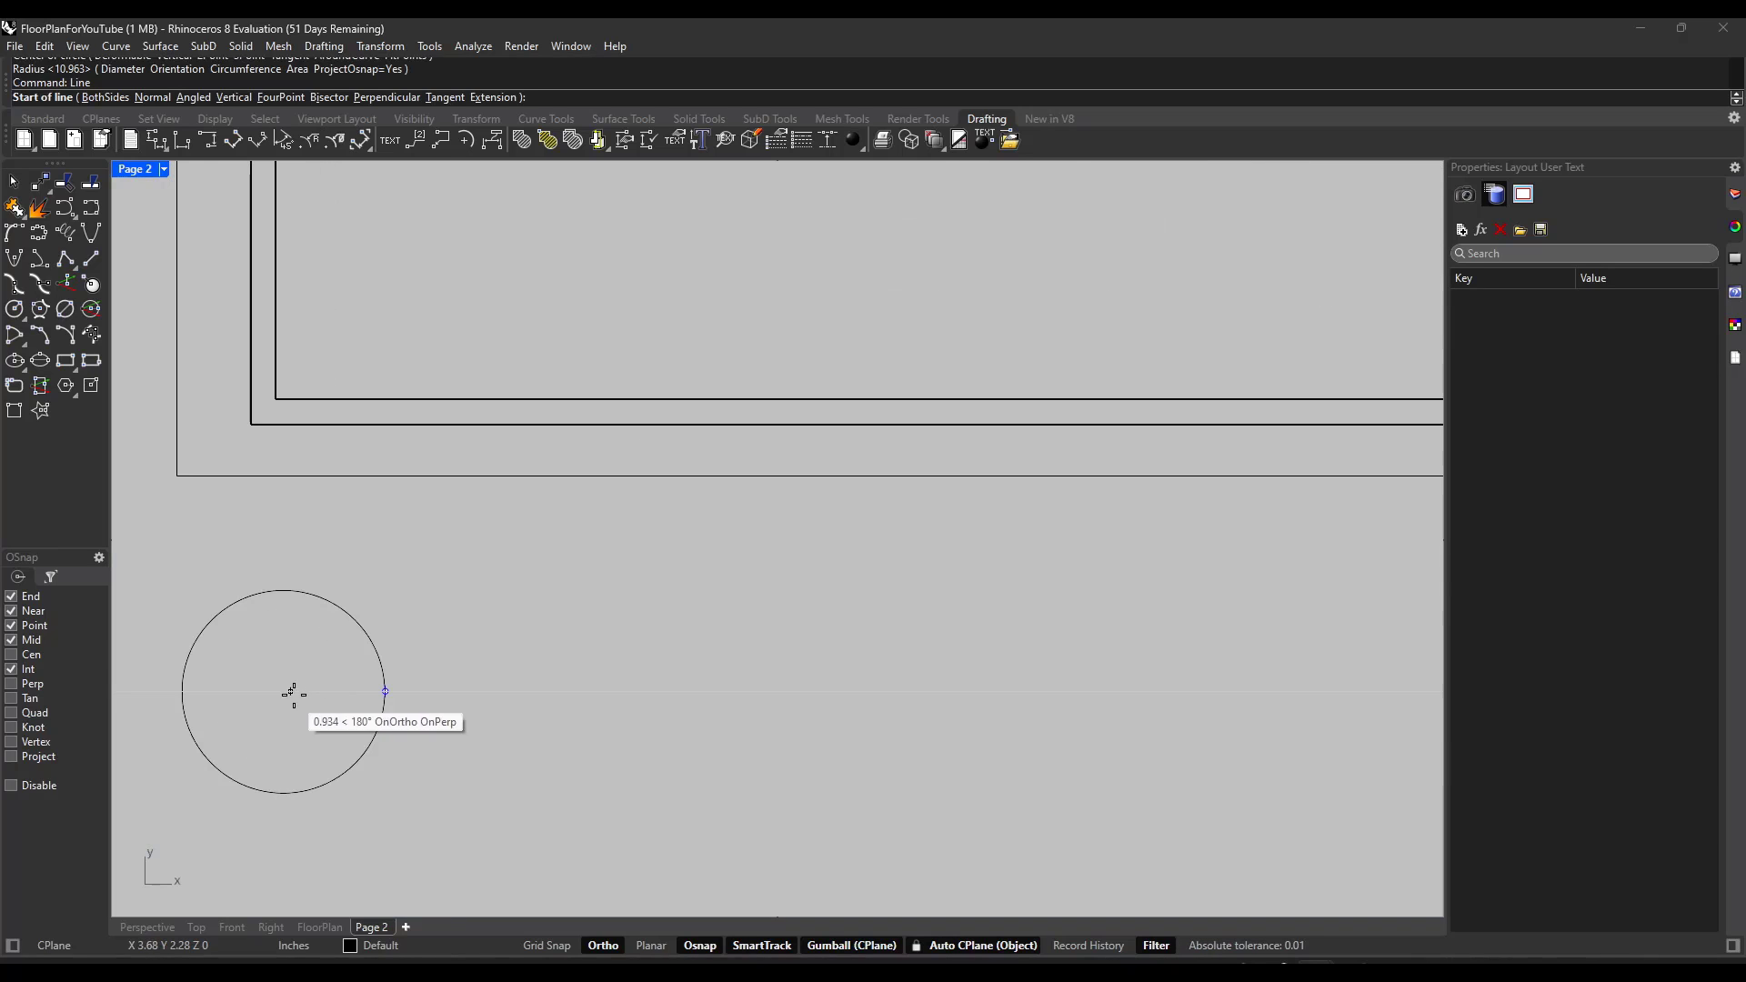
{"action": "left_click", "coordinate": [383, 691]}
{"action": "left_click", "coordinate": [181, 691]}
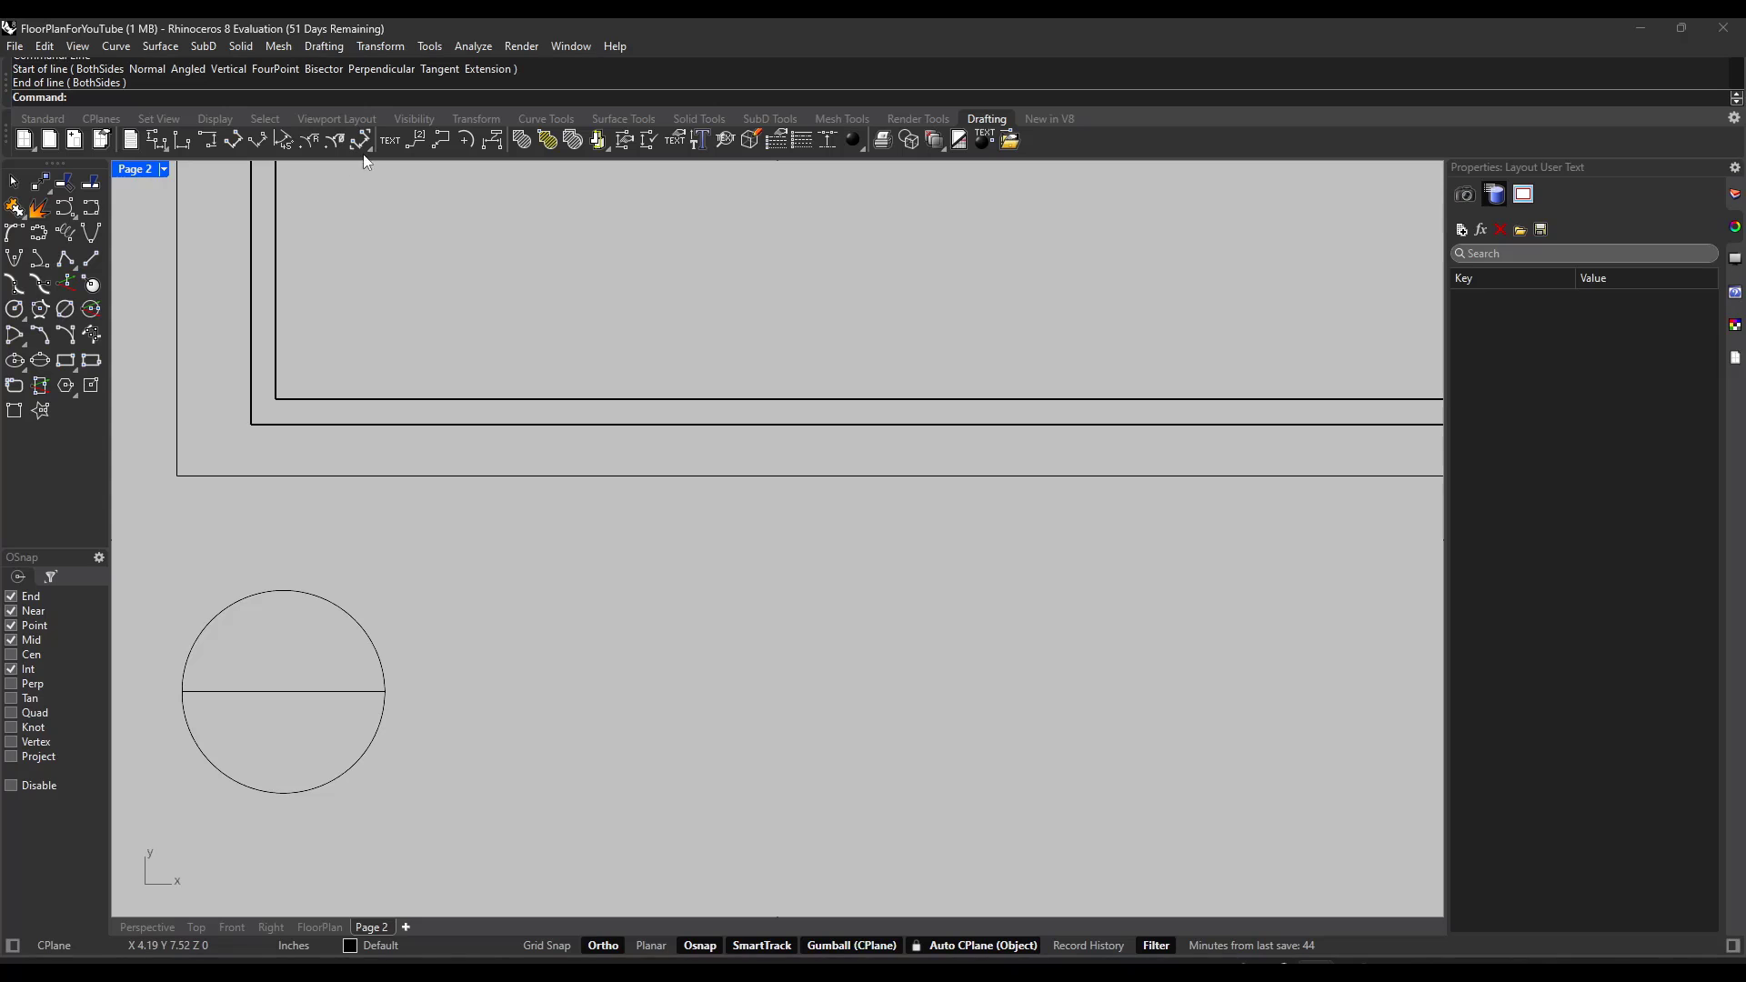
Step: Place the text A1 in the circle above the dividing line and set its height to 0.625 inches
{"action": "left_click", "coordinate": [391, 143]}
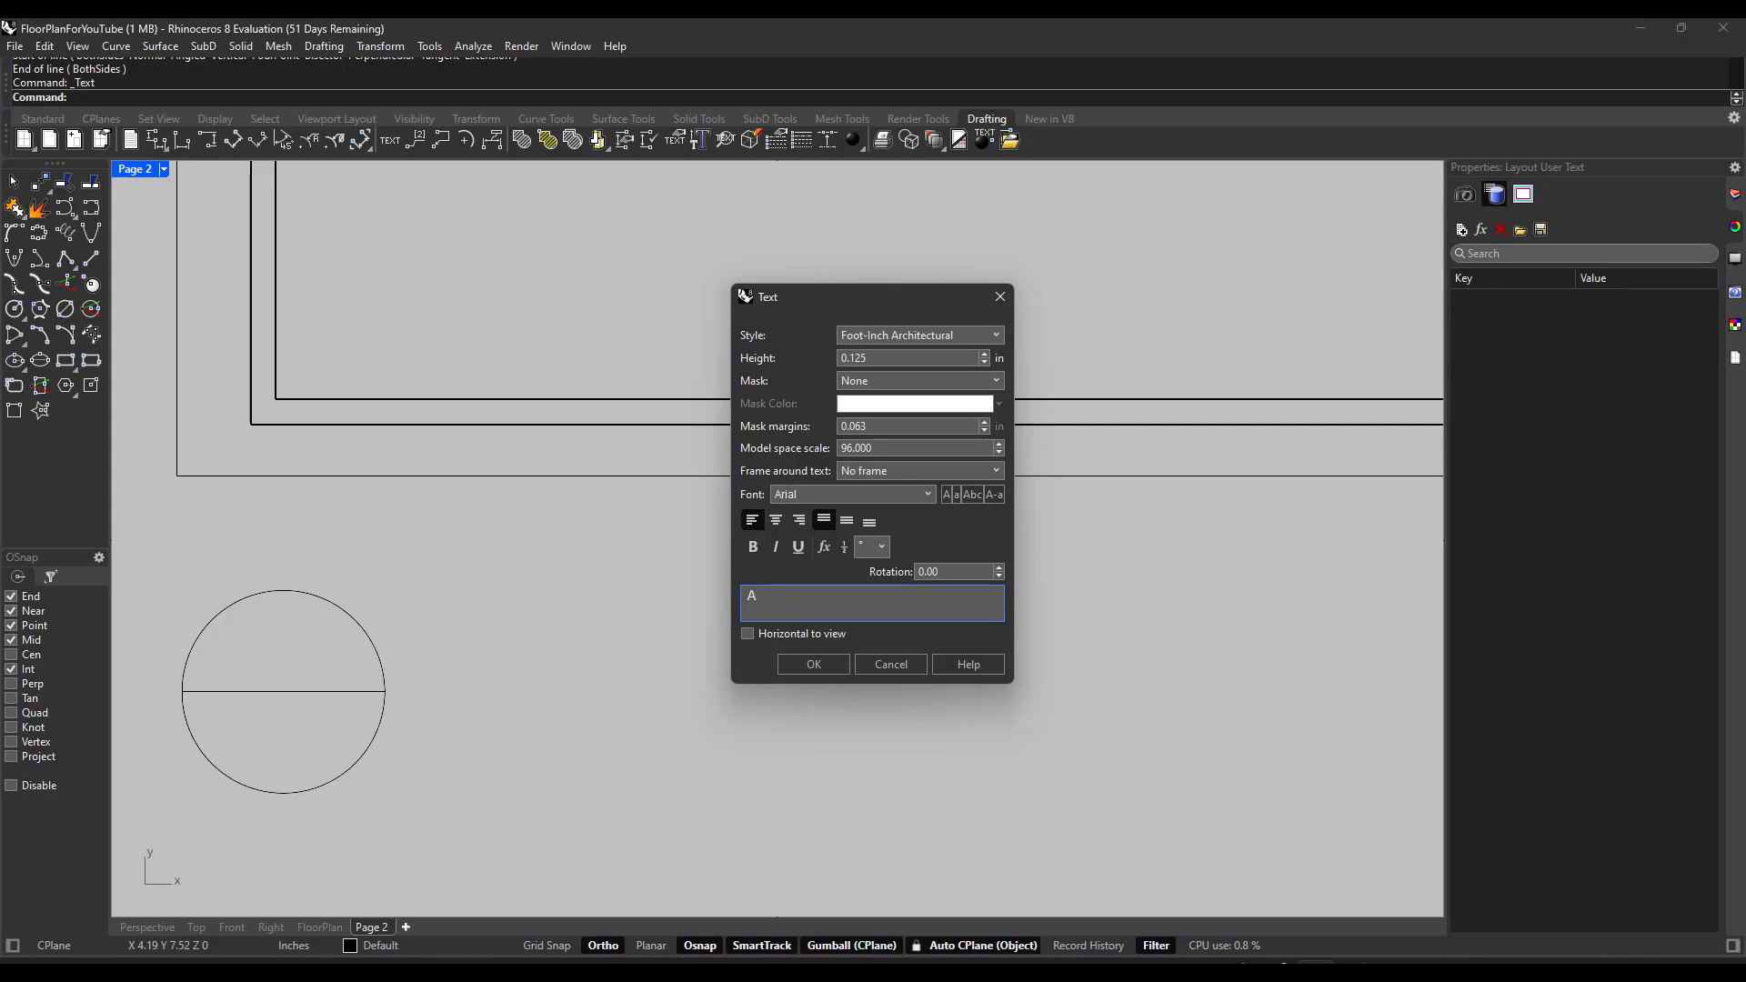
{"action": "left_click", "coordinate": [809, 665]}
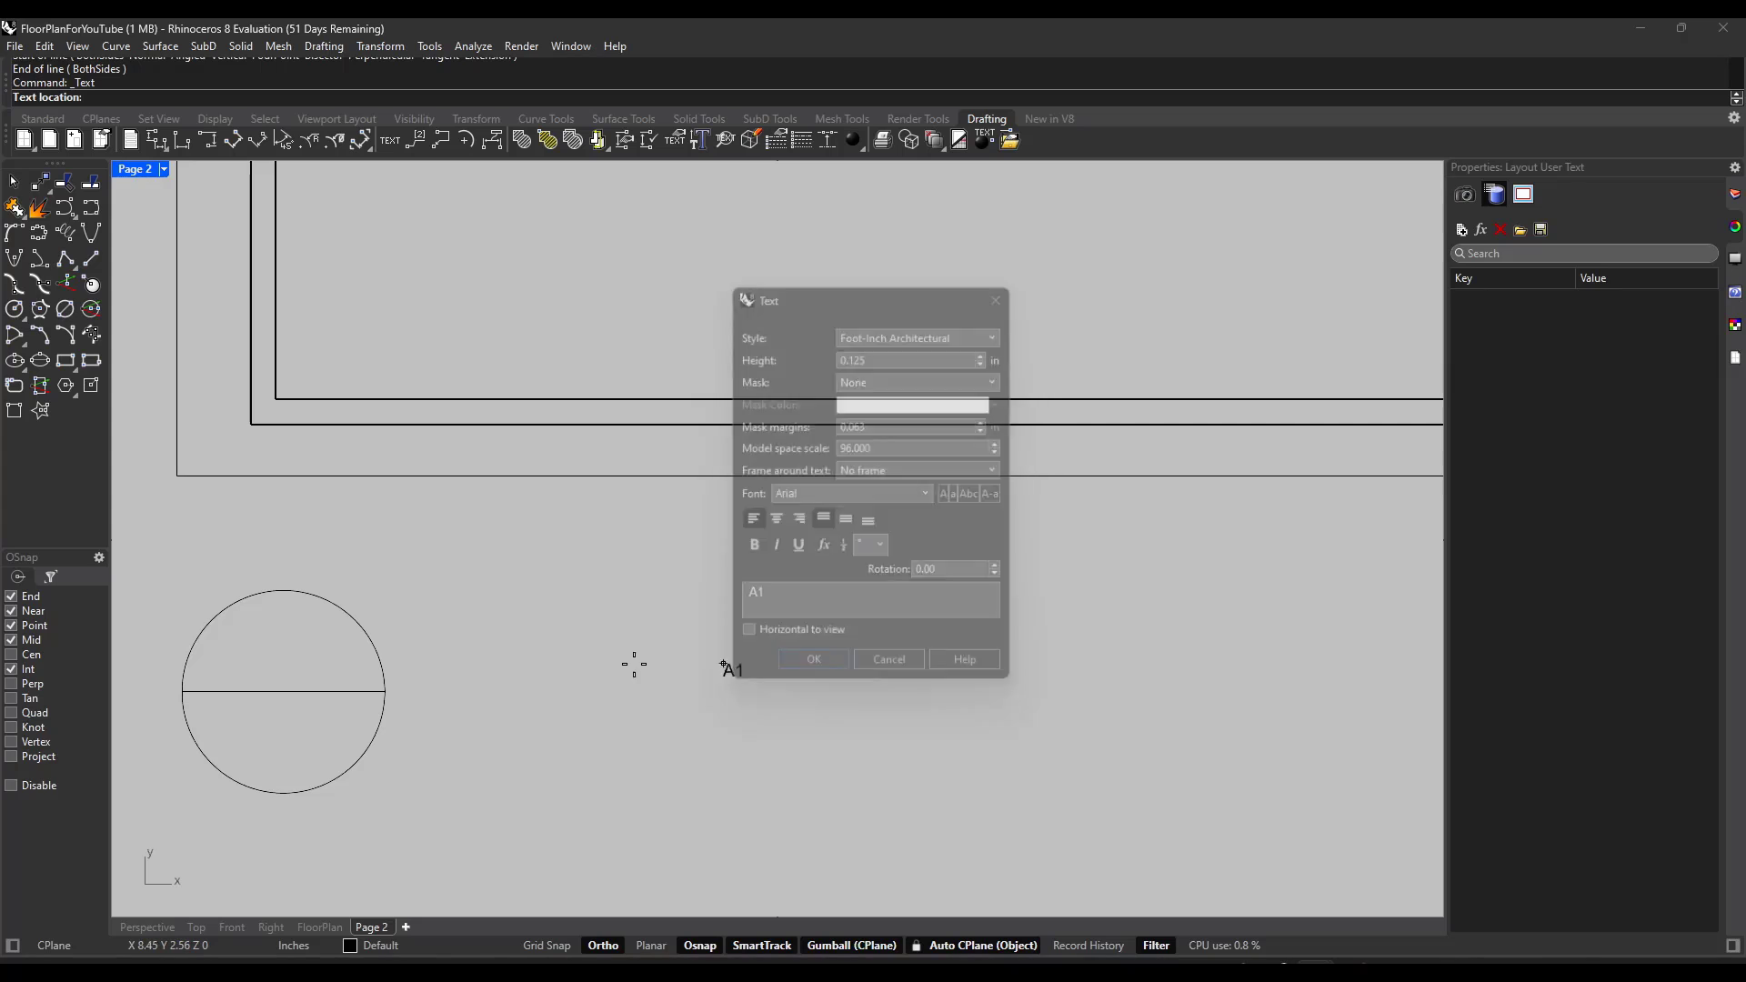
{"action": "left_click", "coordinate": [281, 658]}
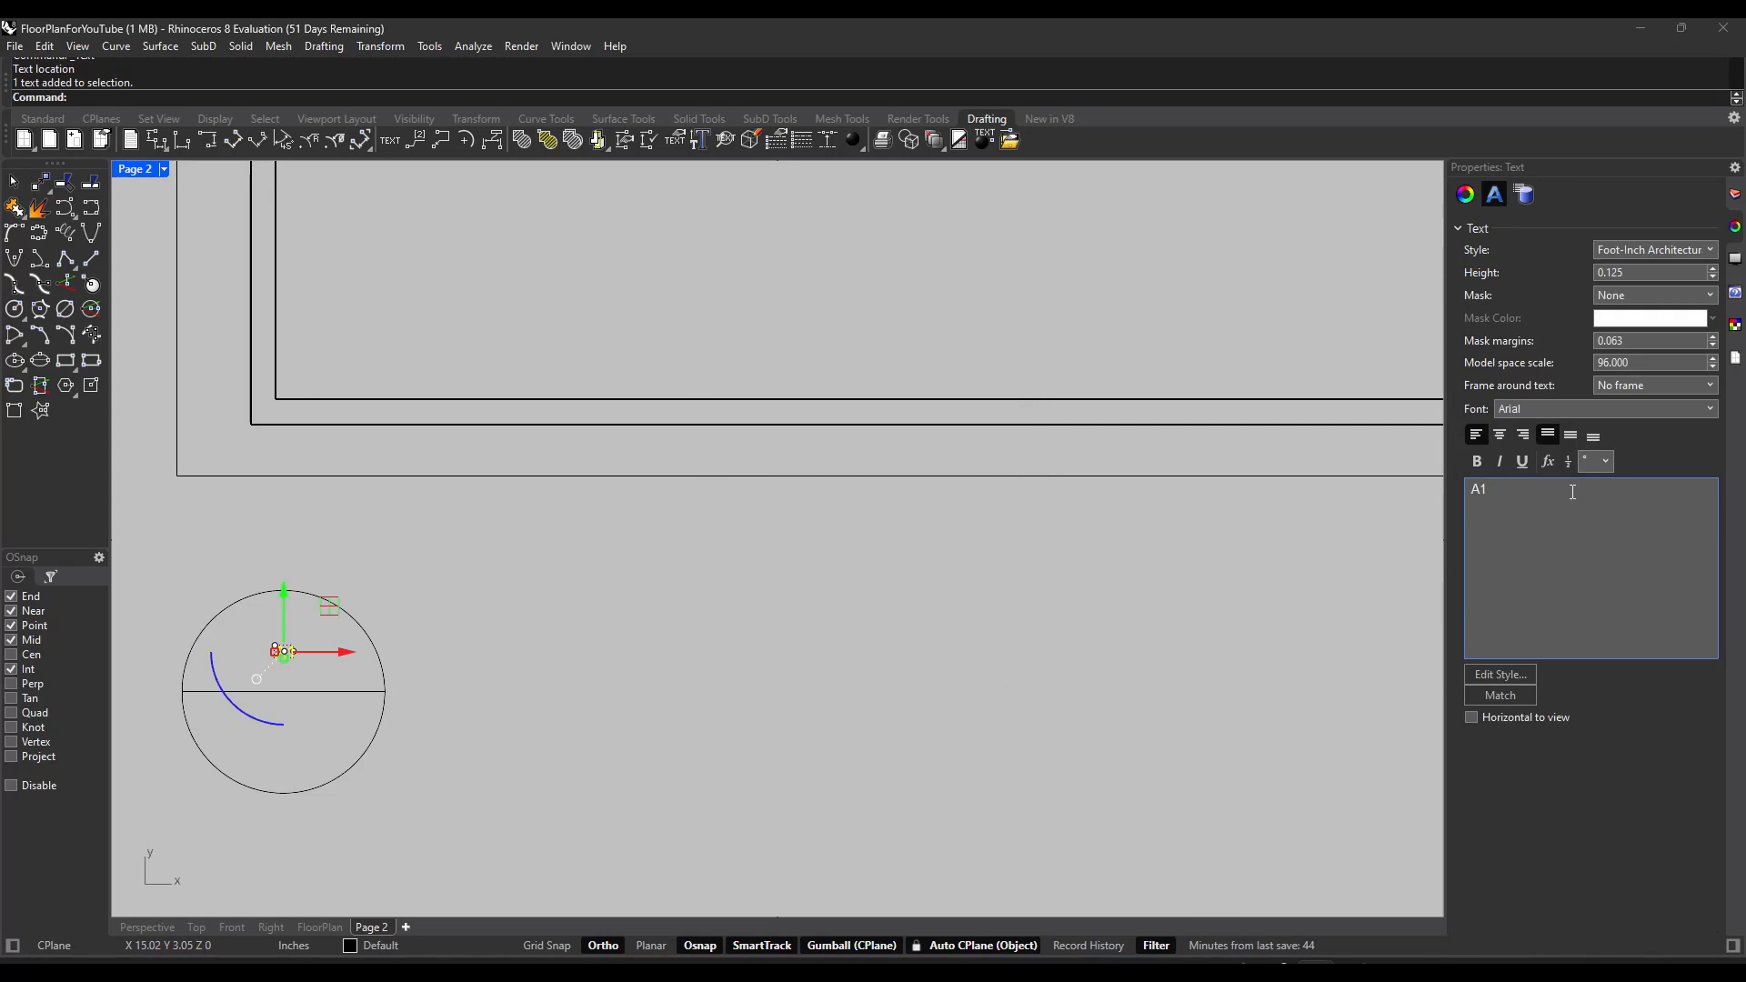
{"action": "left_click", "coordinate": [1712, 268]}
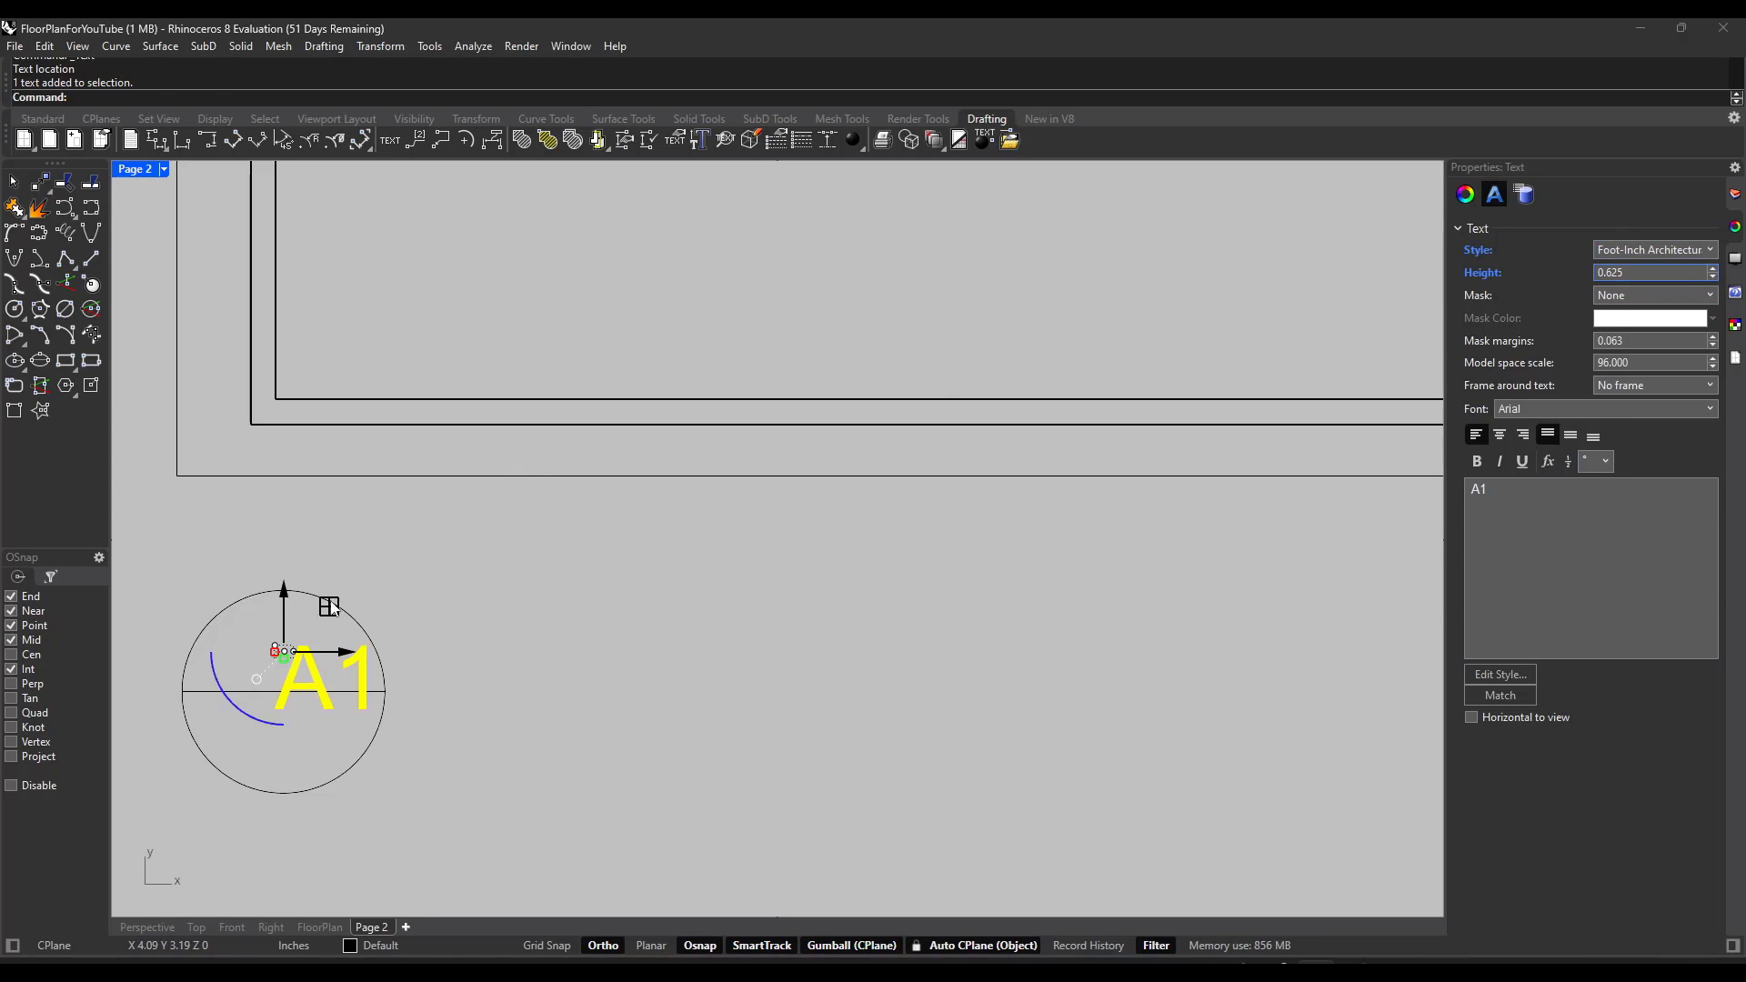
Step: Undo the stray circle drag and center the A1 text in the circle's upper half above the dividing line
{"action": "left_click_drag", "start_coordinate": [329, 600], "coordinate": [342, 576]}
{"action": "key", "text": "ctrl+z"}
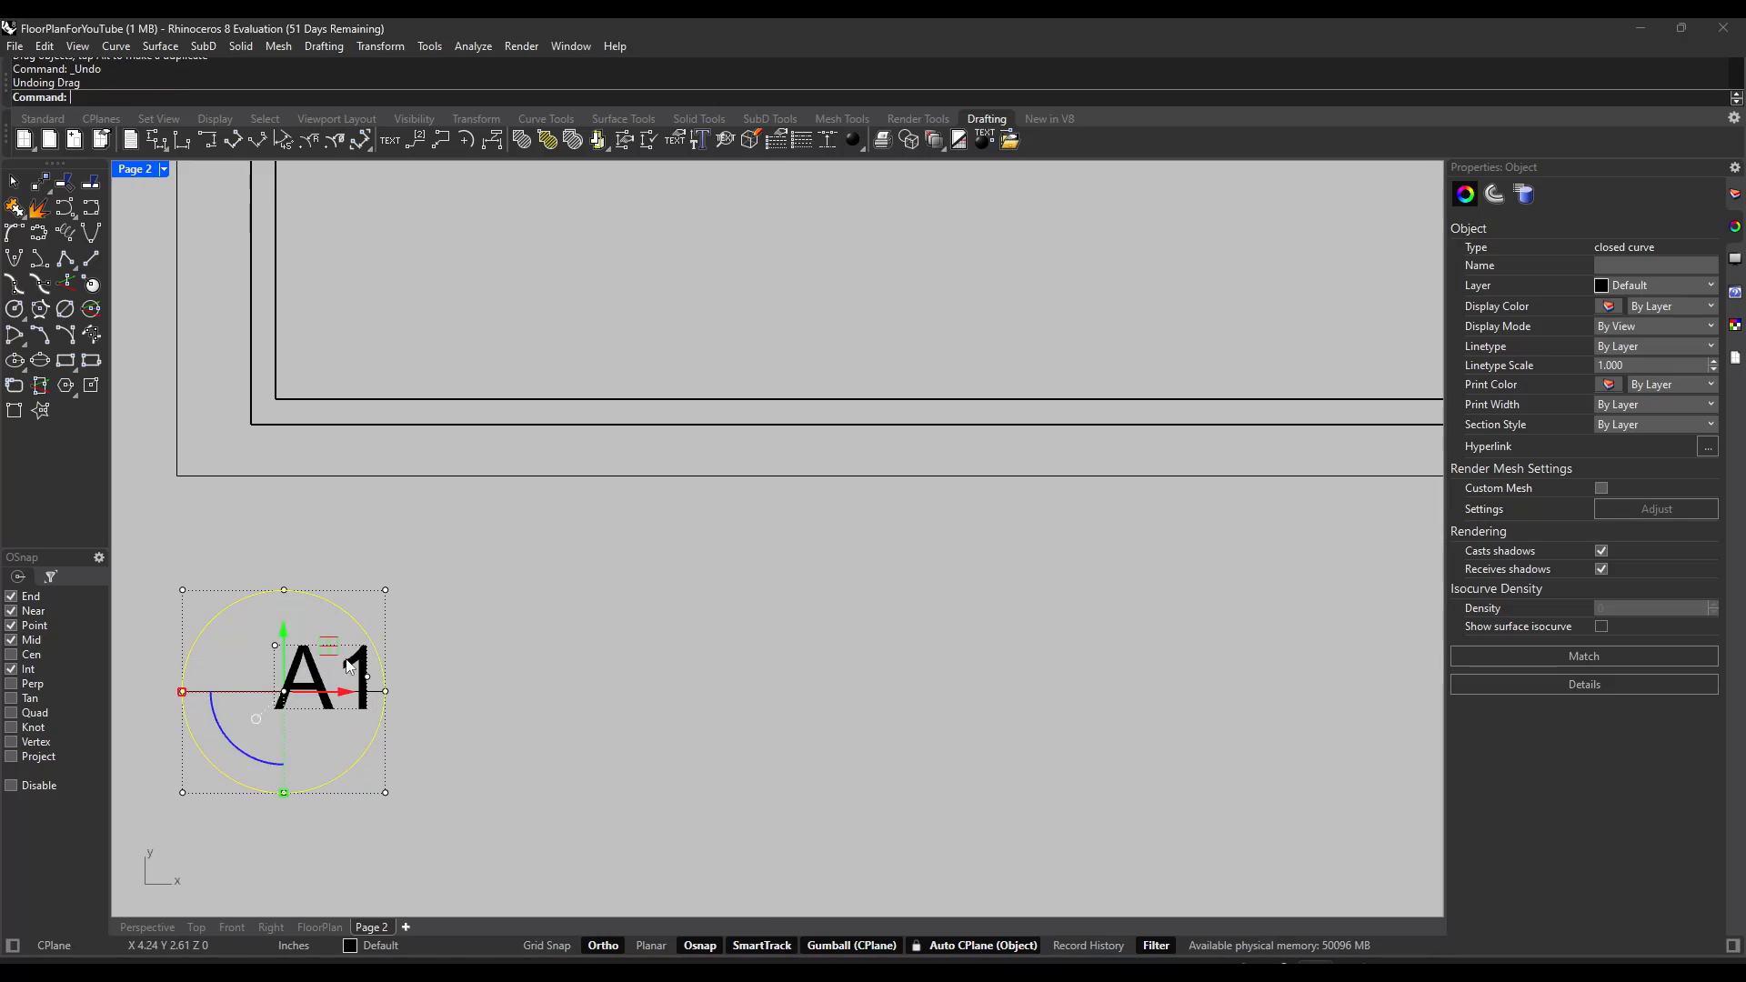
{"action": "left_click", "coordinate": [361, 666]}
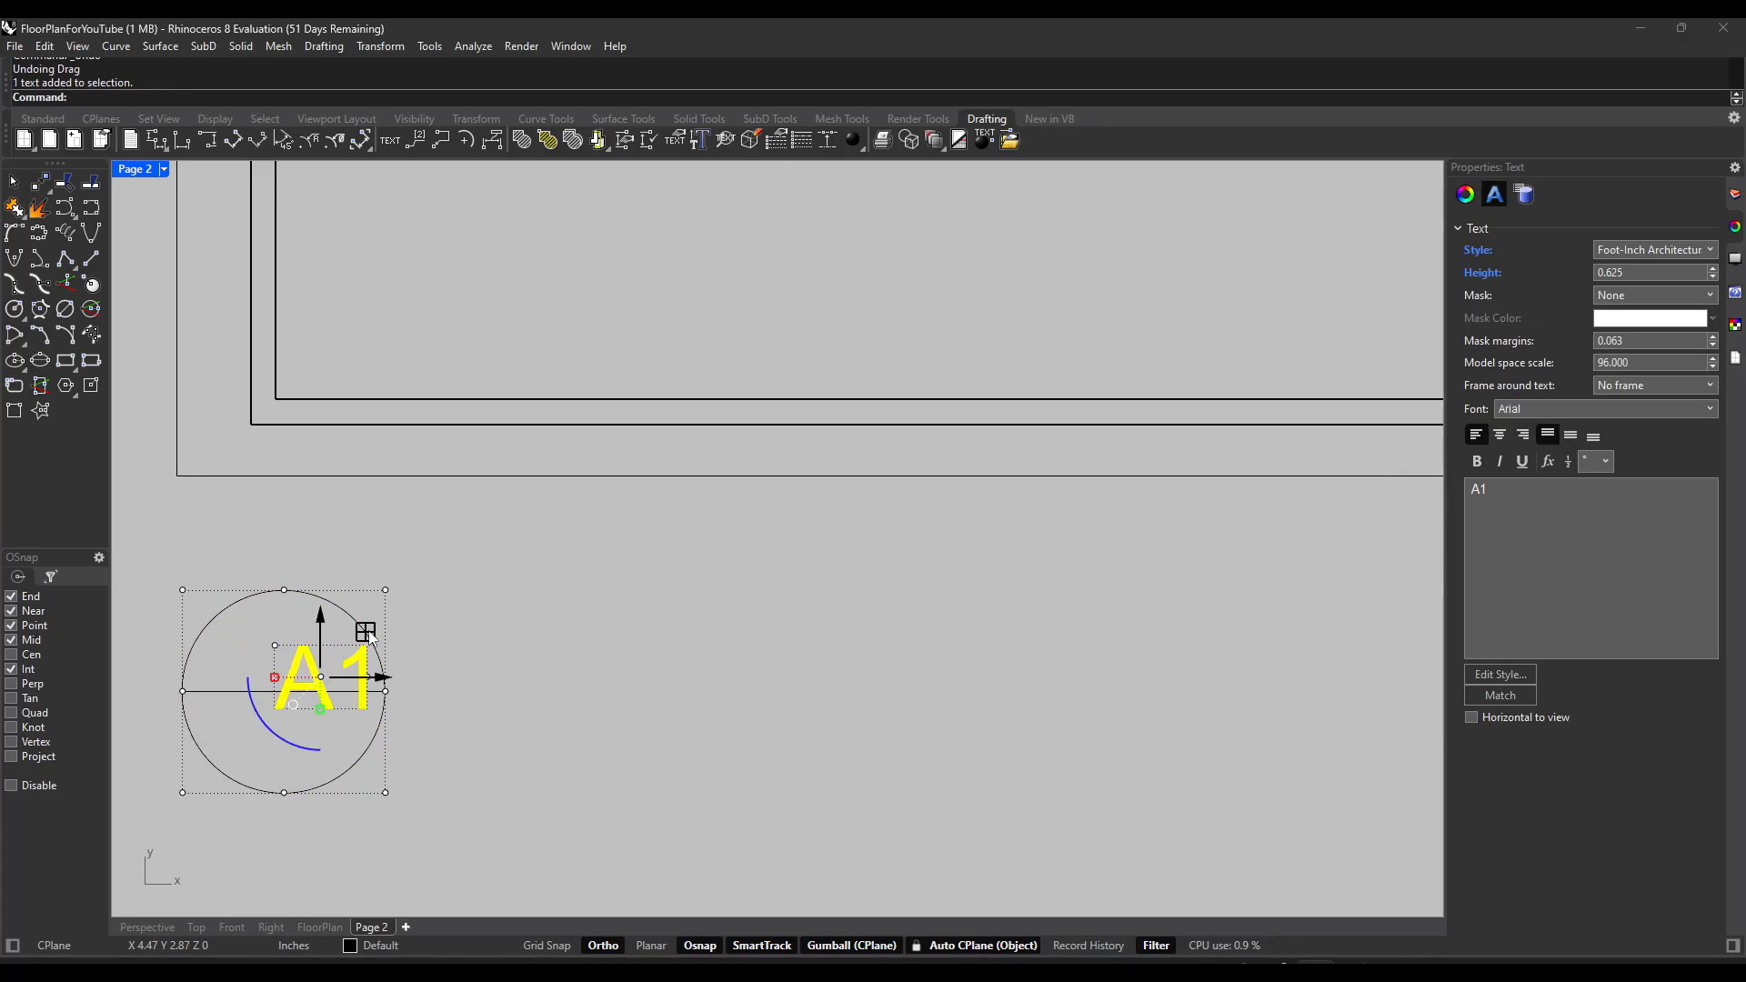
{"action": "left_click_drag", "start_coordinate": [368, 631], "coordinate": [326, 607]}
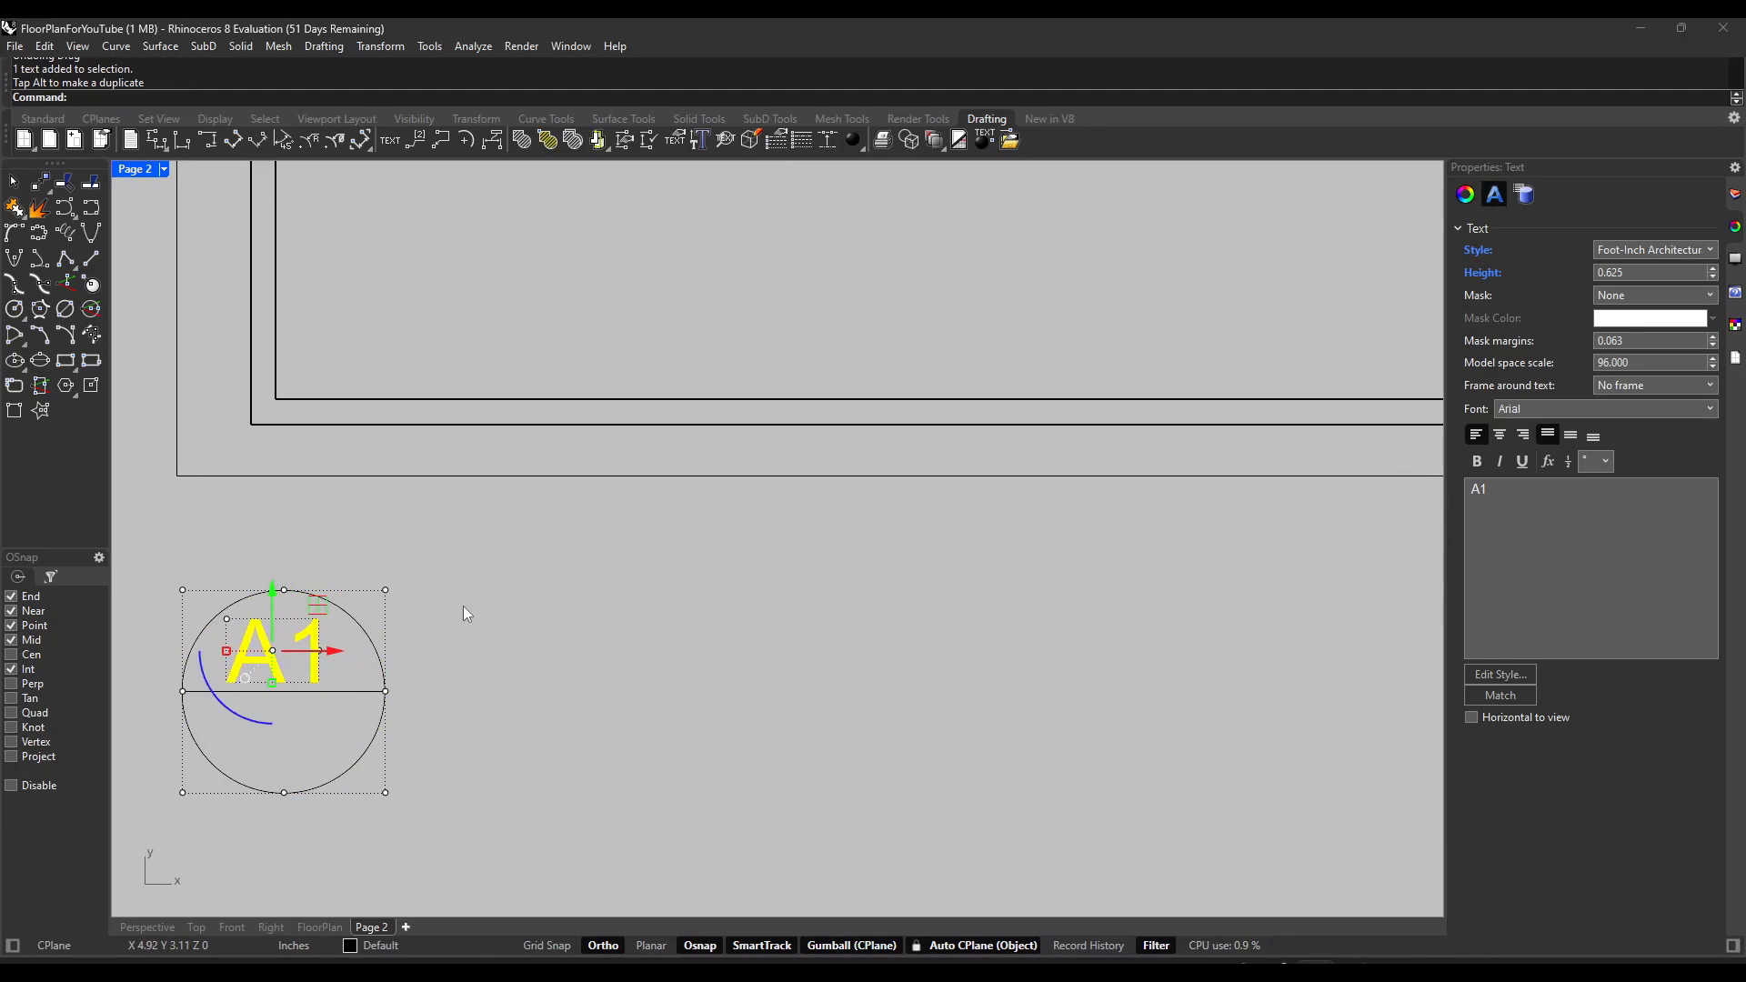
{"action": "left_click", "coordinate": [526, 604]}
{"action": "left_click", "coordinate": [273, 654]}
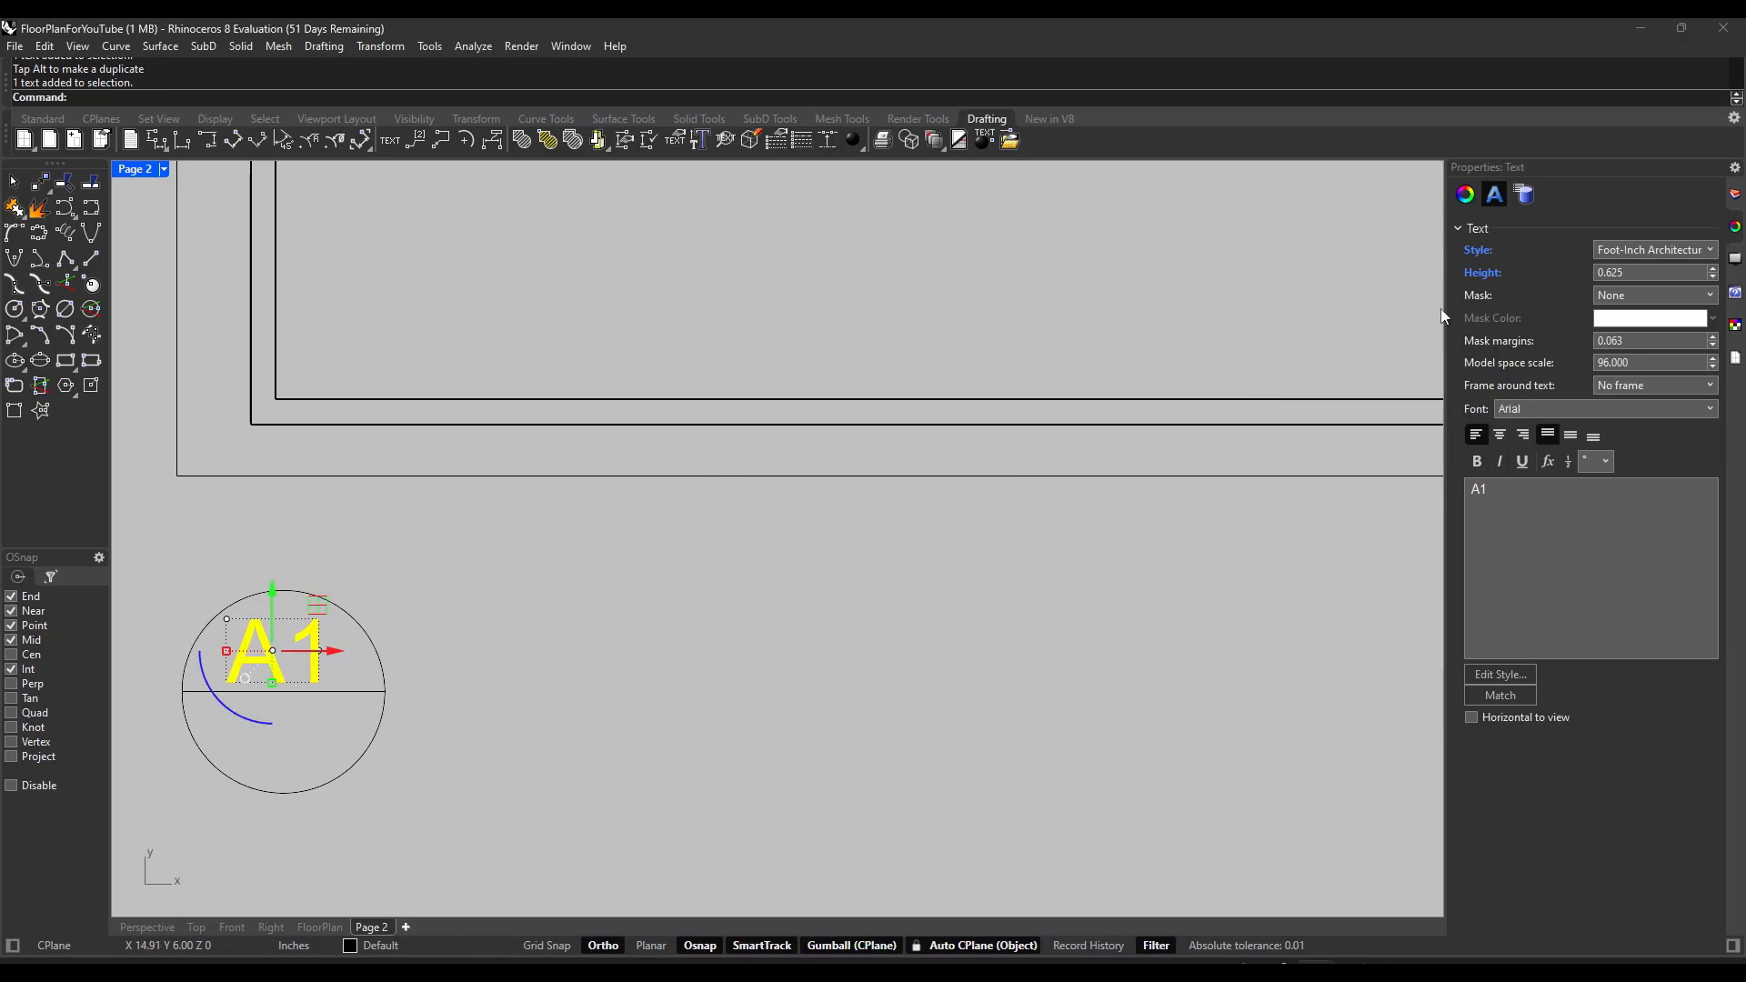
{"action": "left_click_drag", "start_coordinate": [260, 634], "coordinate": [262, 635]}
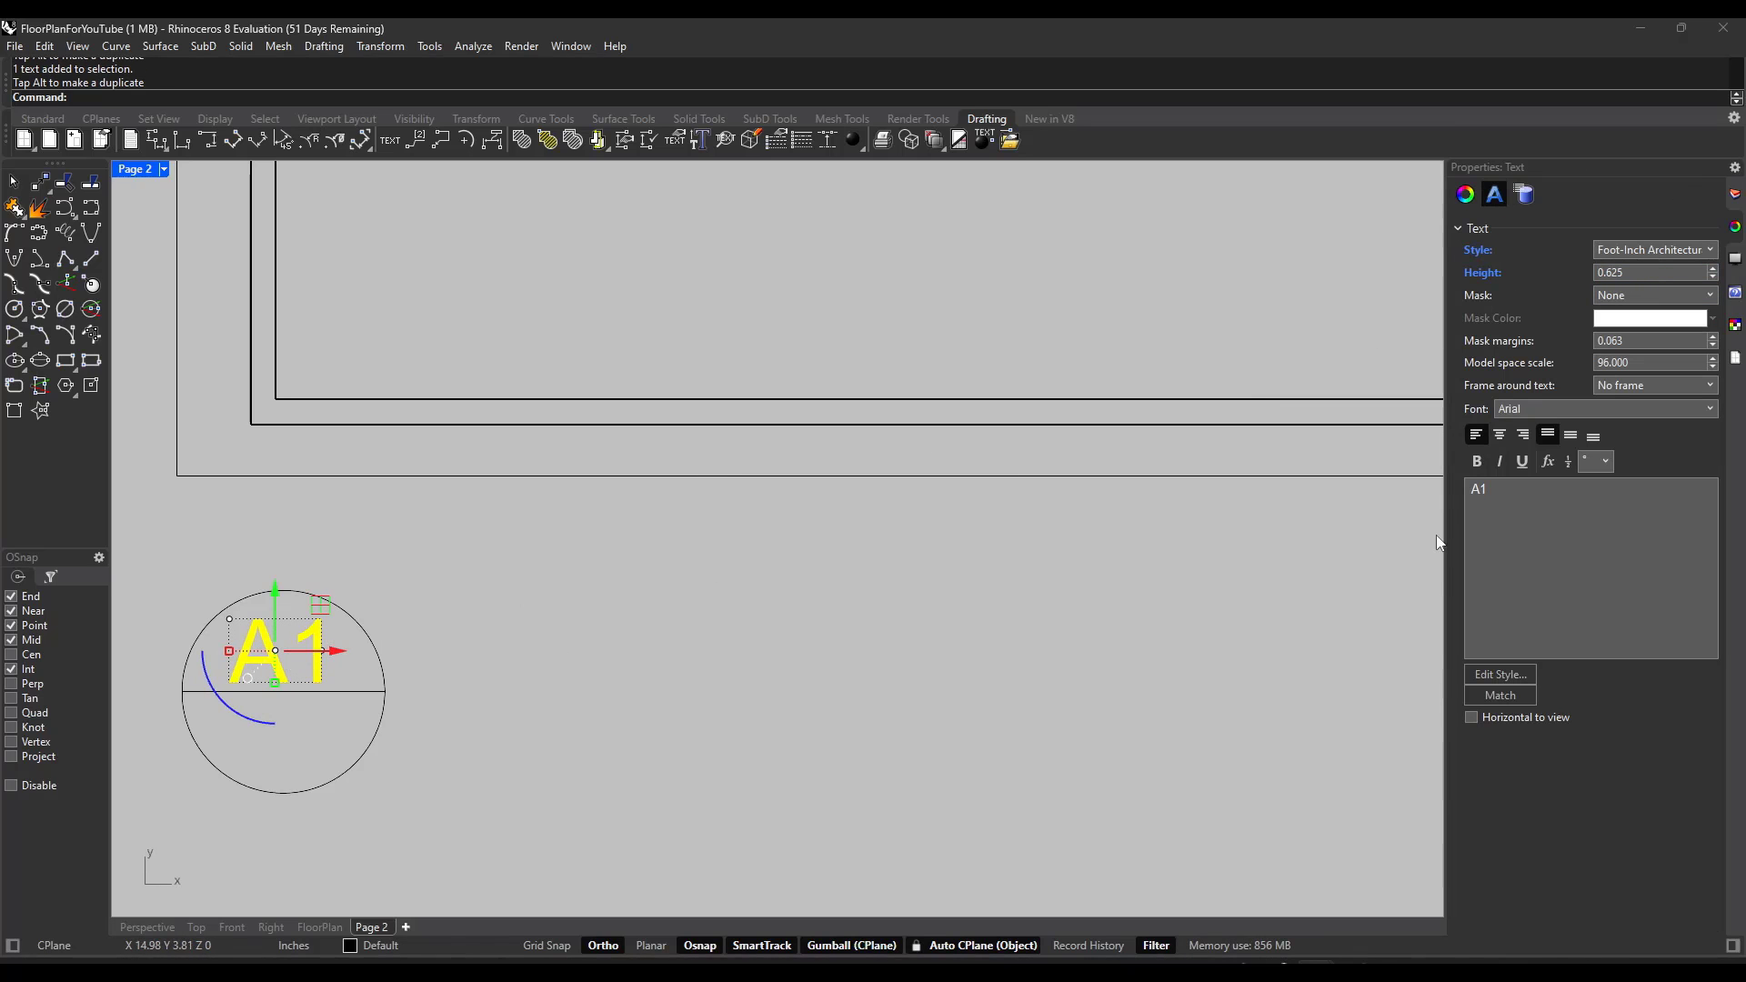
Step: Change the text in the circle's upper half to 1 and copy it straight down into the lower half
{"action": "left_click", "coordinate": [1512, 487]}
{"action": "type", "text": "1"}
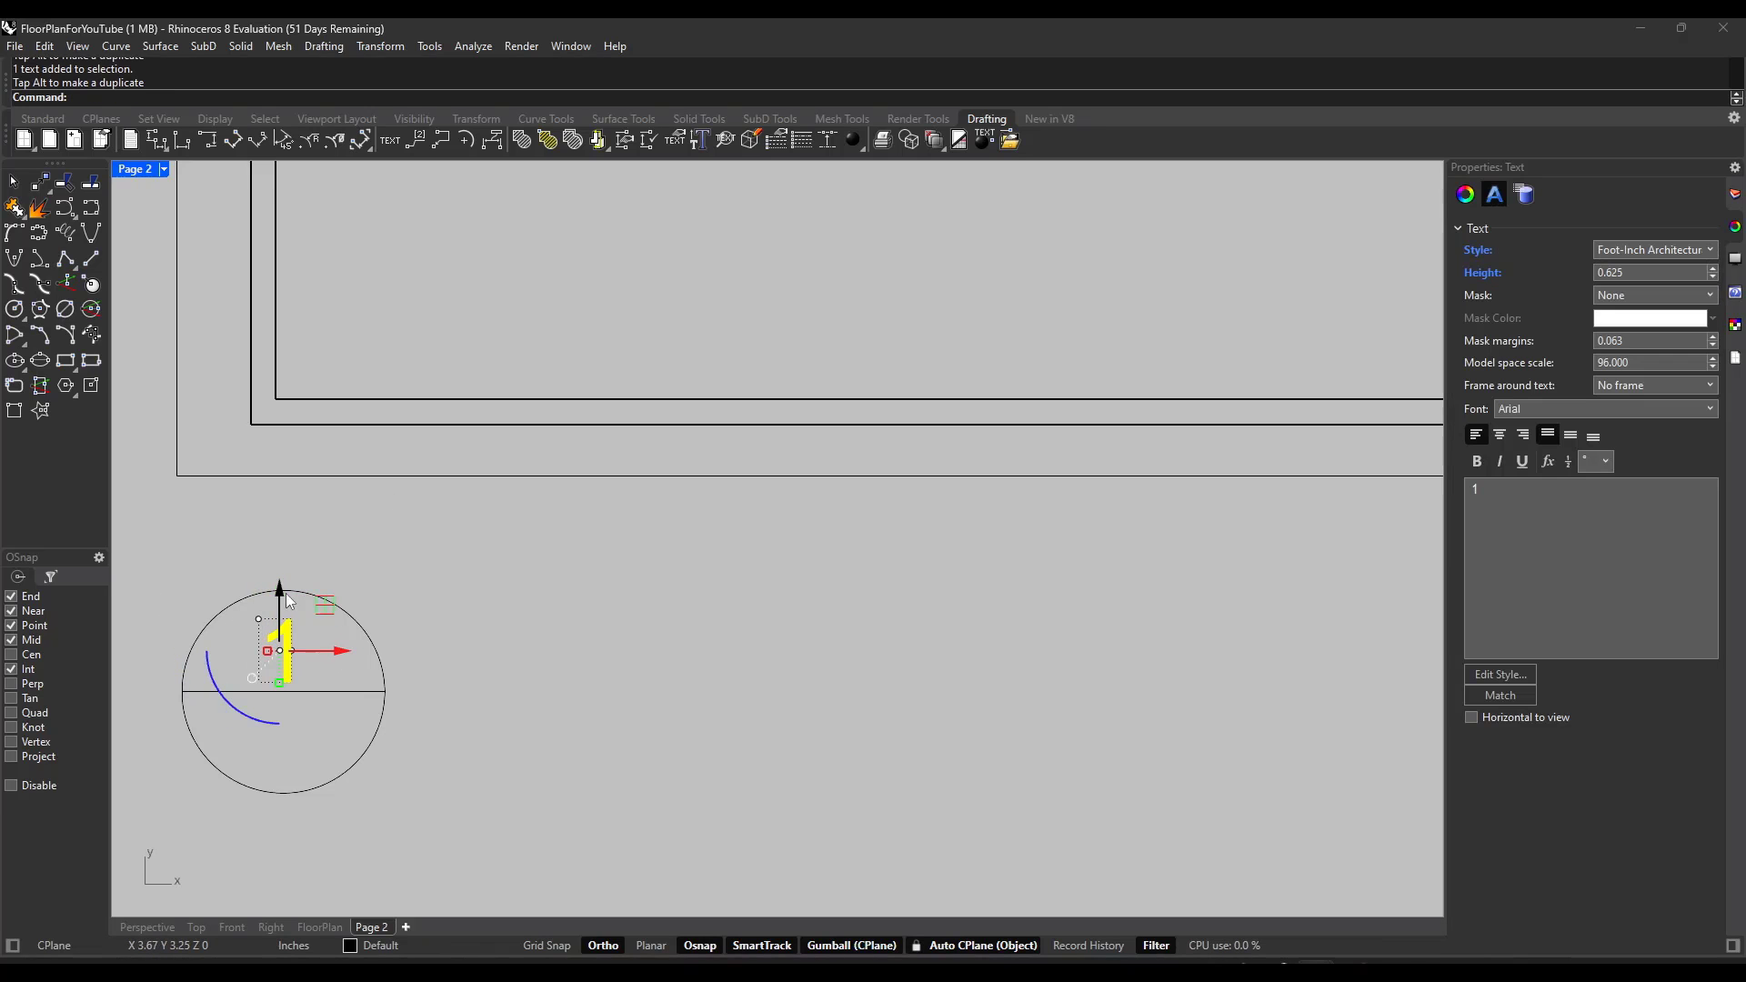
{"action": "left_click_drag", "start_coordinate": [282, 596], "coordinate": [279, 684]}
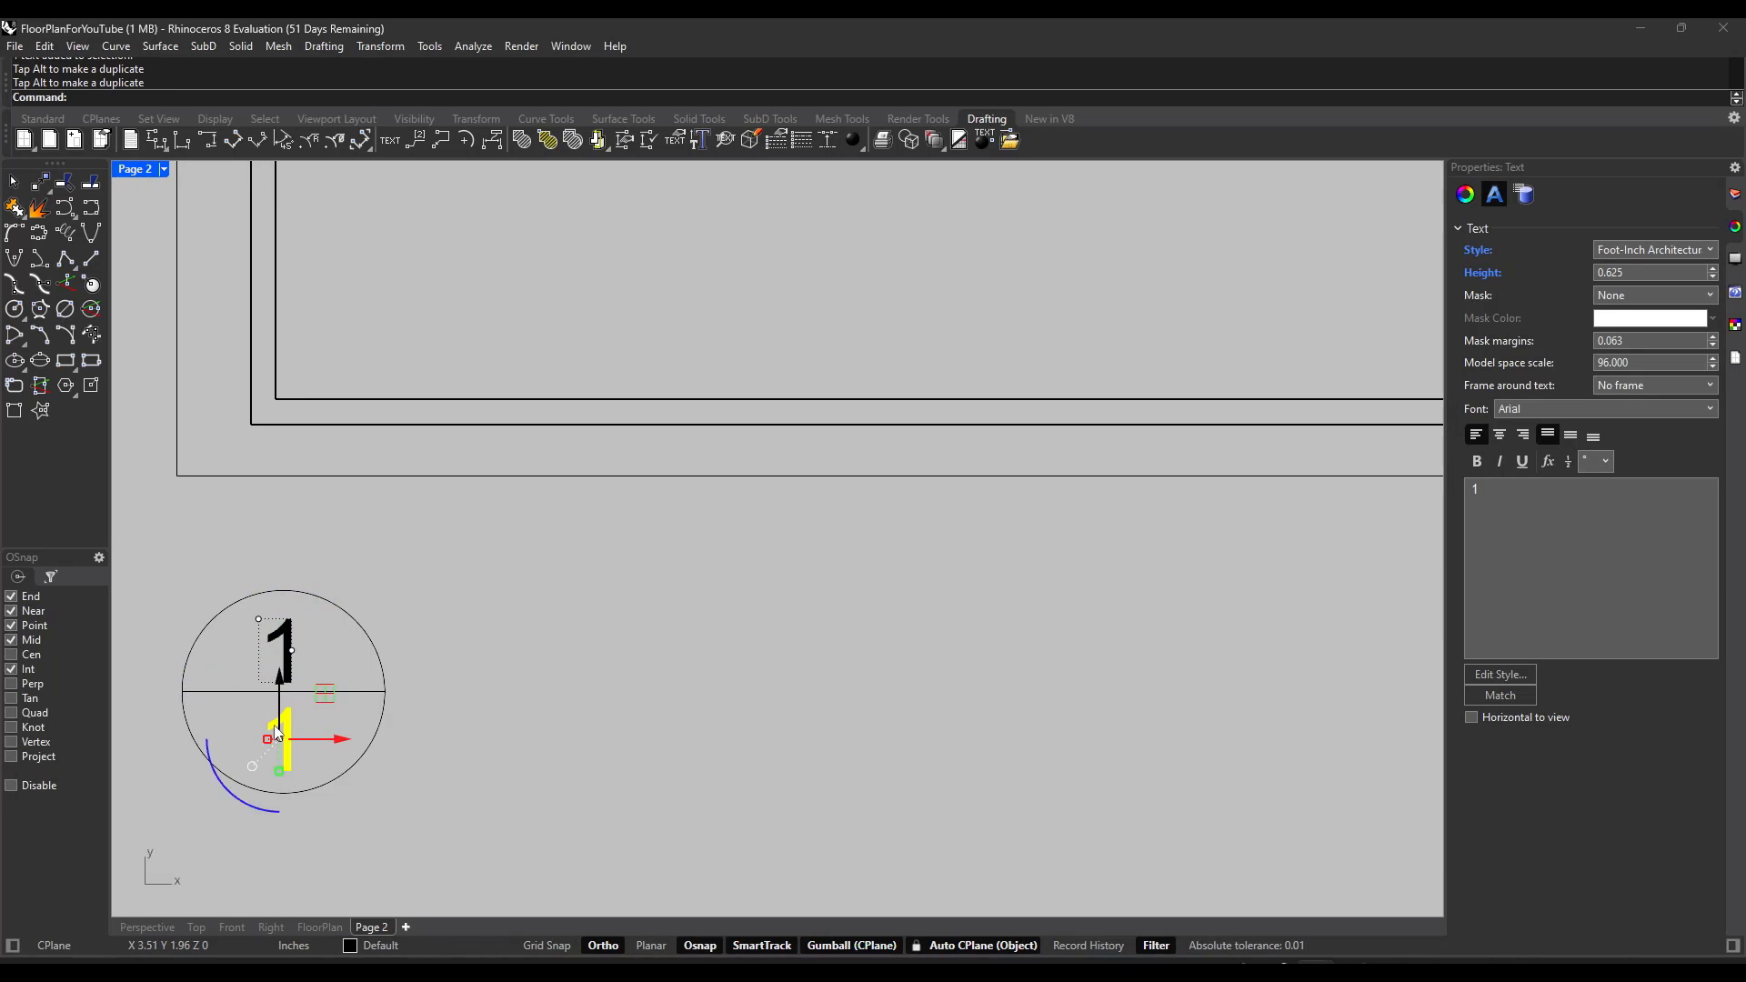
Step: Change the copied text in the circle's lower half to A1
{"action": "double_click", "coordinate": [282, 736]}
{"action": "type", "text": "A1"}
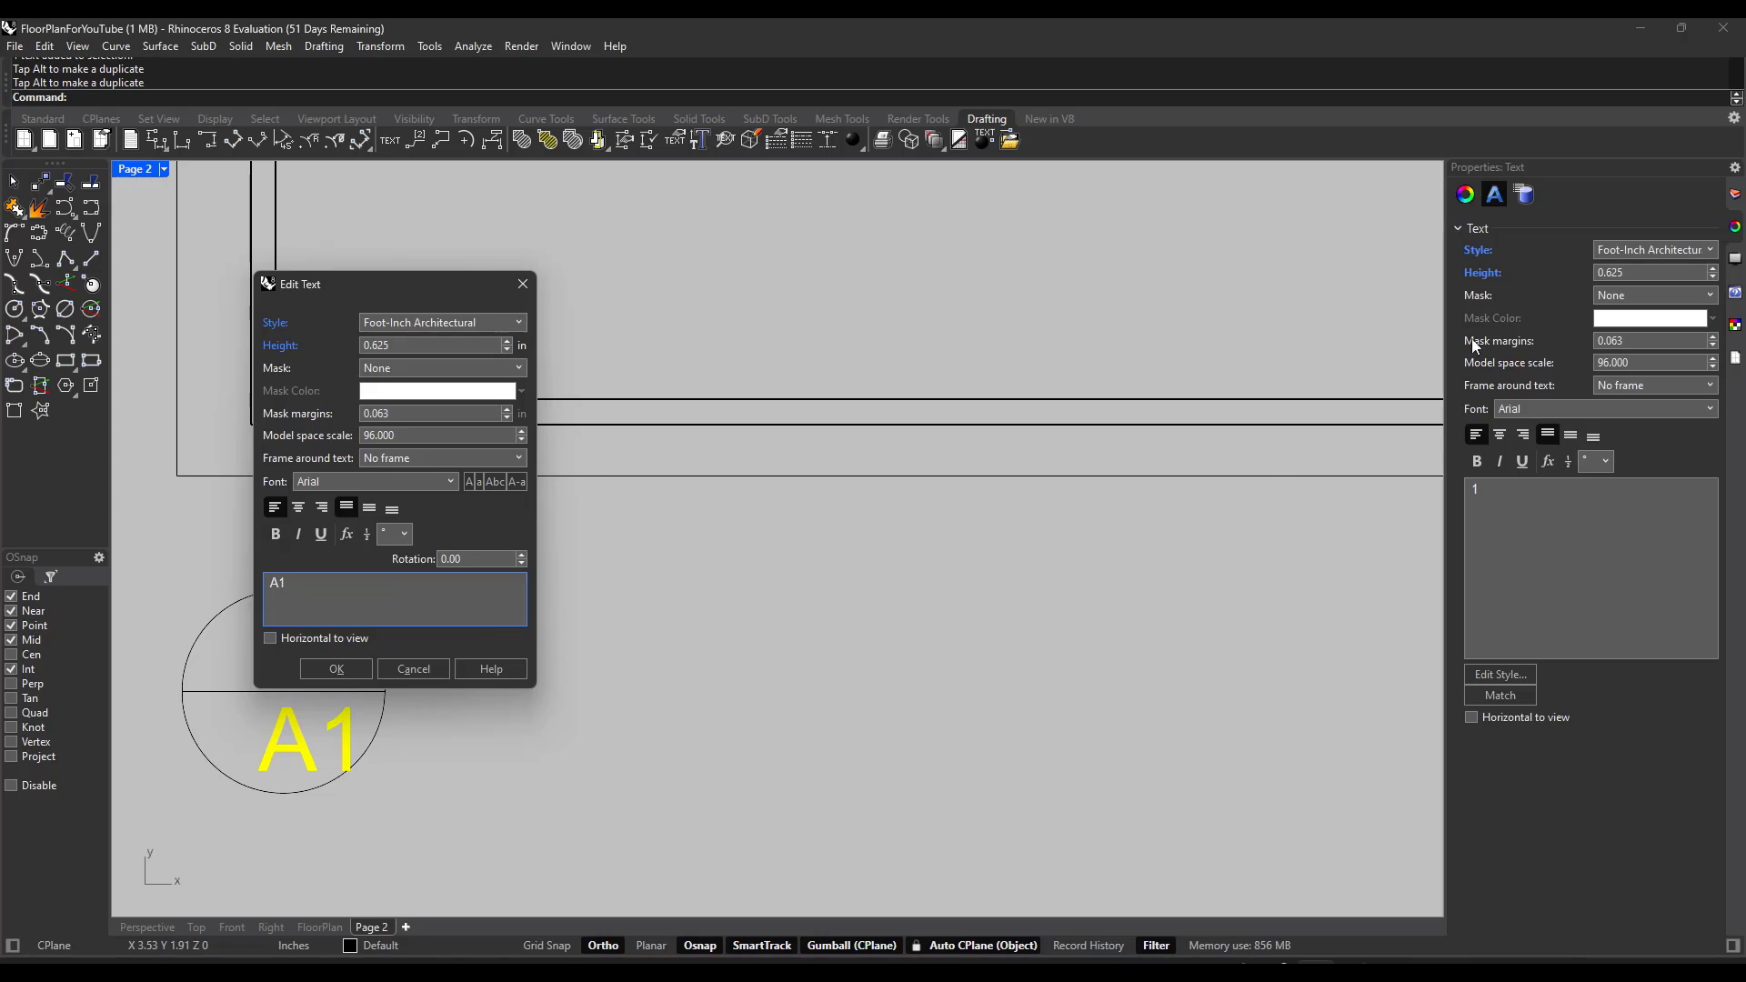
{"action": "left_click", "coordinate": [336, 668]}
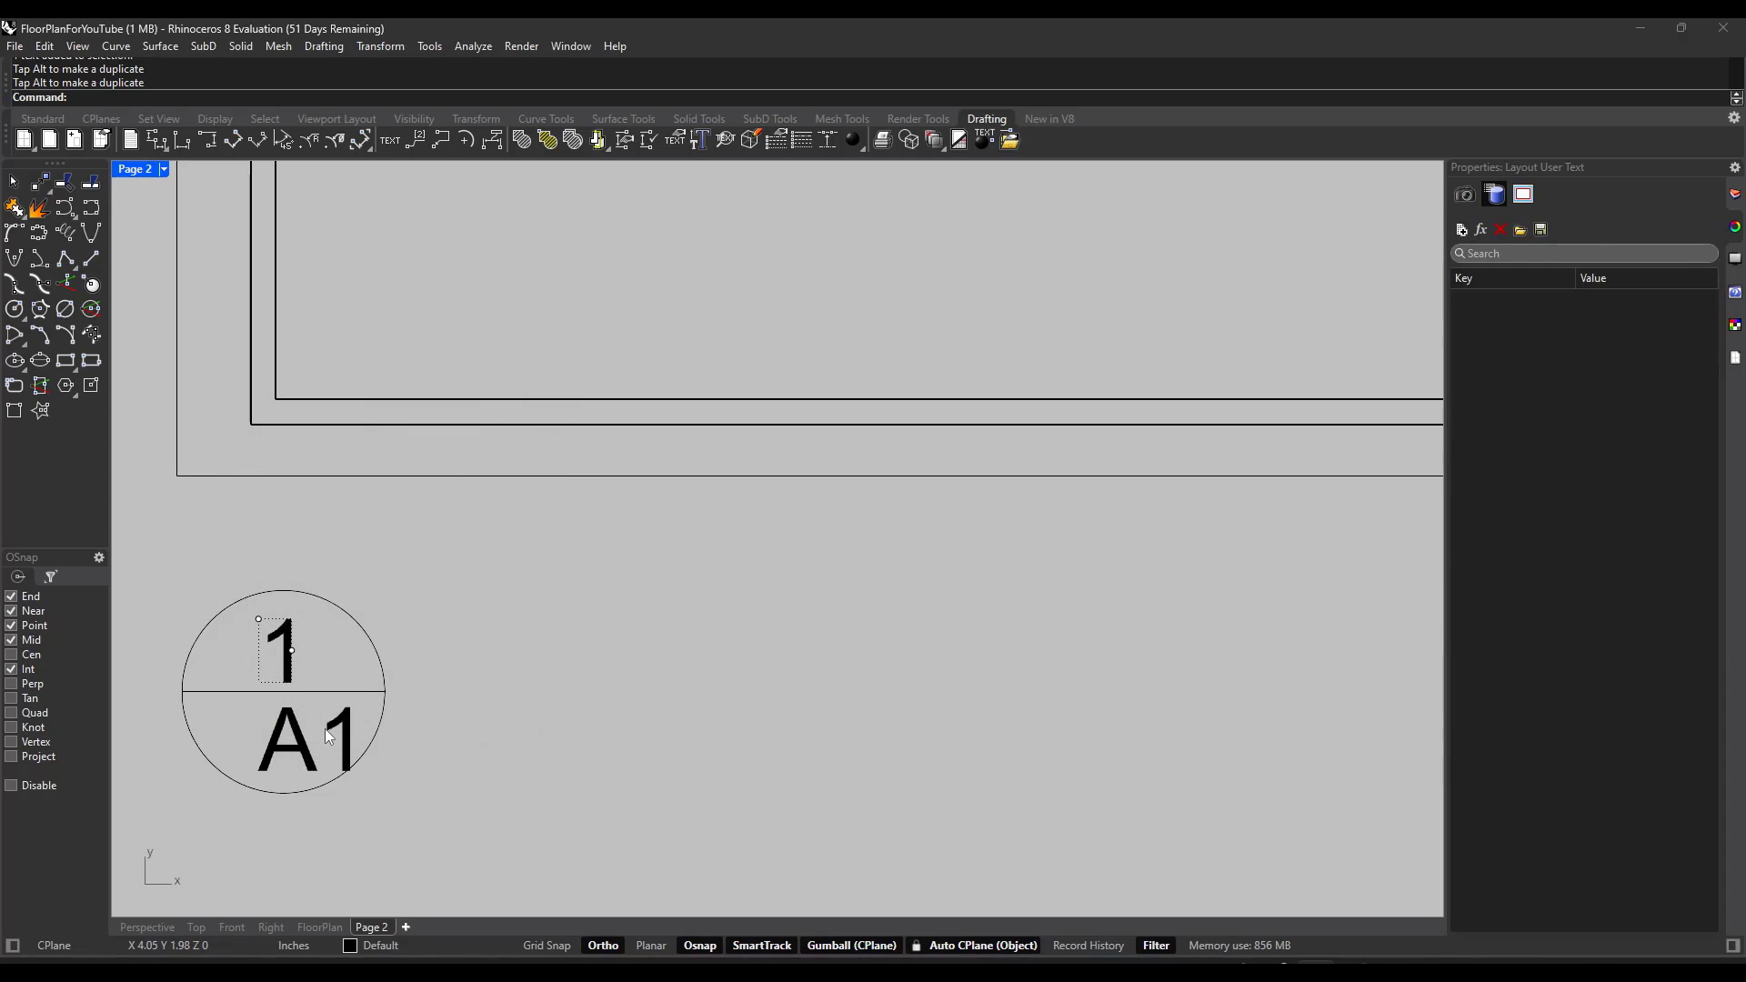
Step: Extend the circle's dividing line horizontally well beyond the right side of the circle to form a title line
{"action": "left_click_drag", "start_coordinate": [348, 698], "coordinate": [1045, 692]}
{"action": "left_click", "coordinate": [358, 692]}
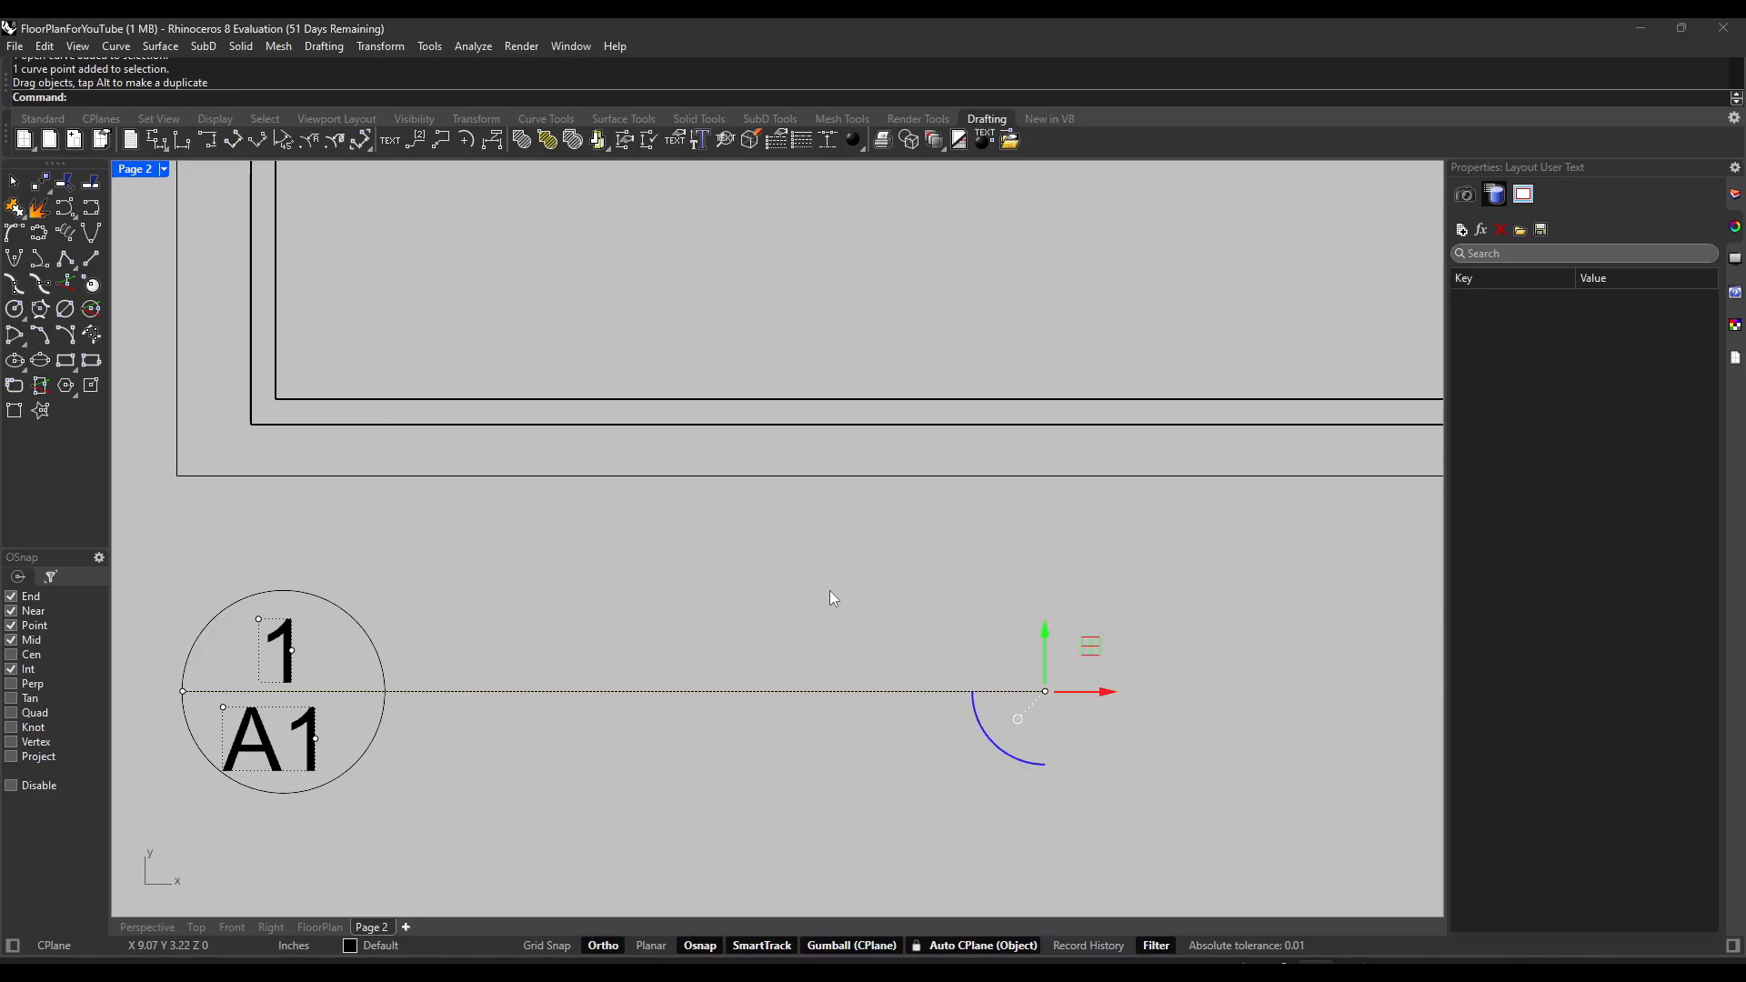
Step: Add the title text "Floor Plan" above the title line just beside the circle and enlarge it
{"action": "key", "text": "Escape"}
{"action": "scroll", "coordinate": [615, 527], "scroll_direction": "down", "scroll_amount": 8}
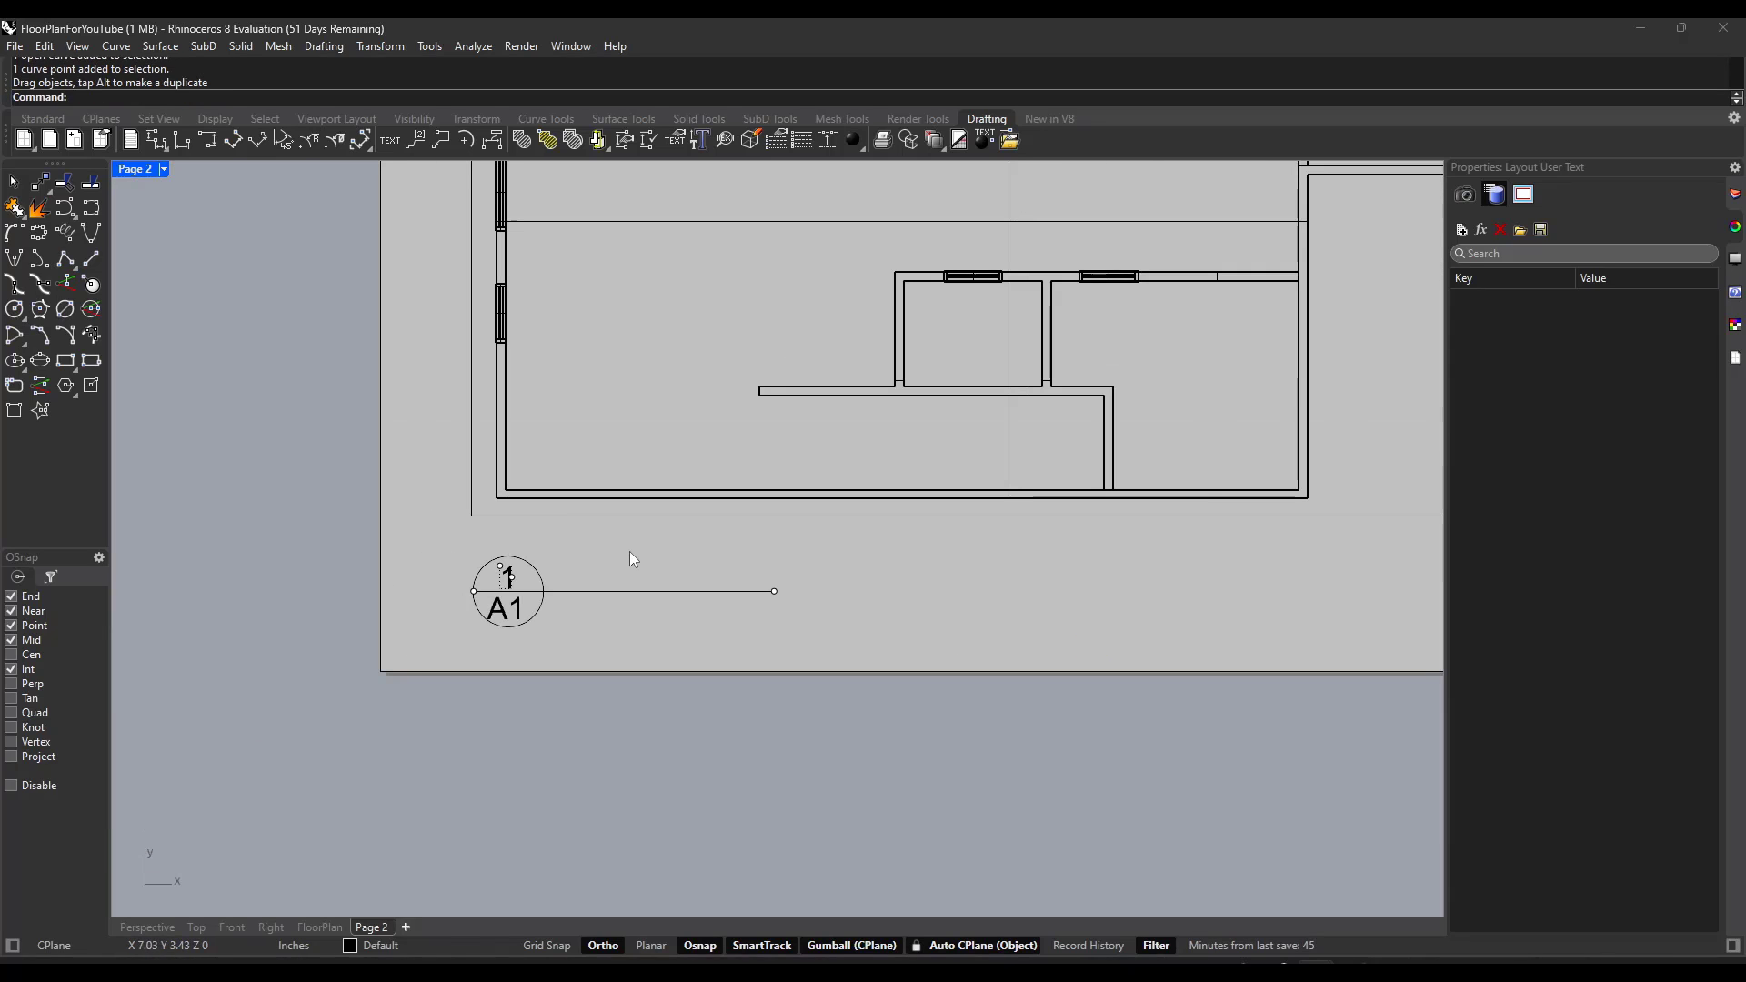
{"action": "left_click", "coordinate": [389, 140]}
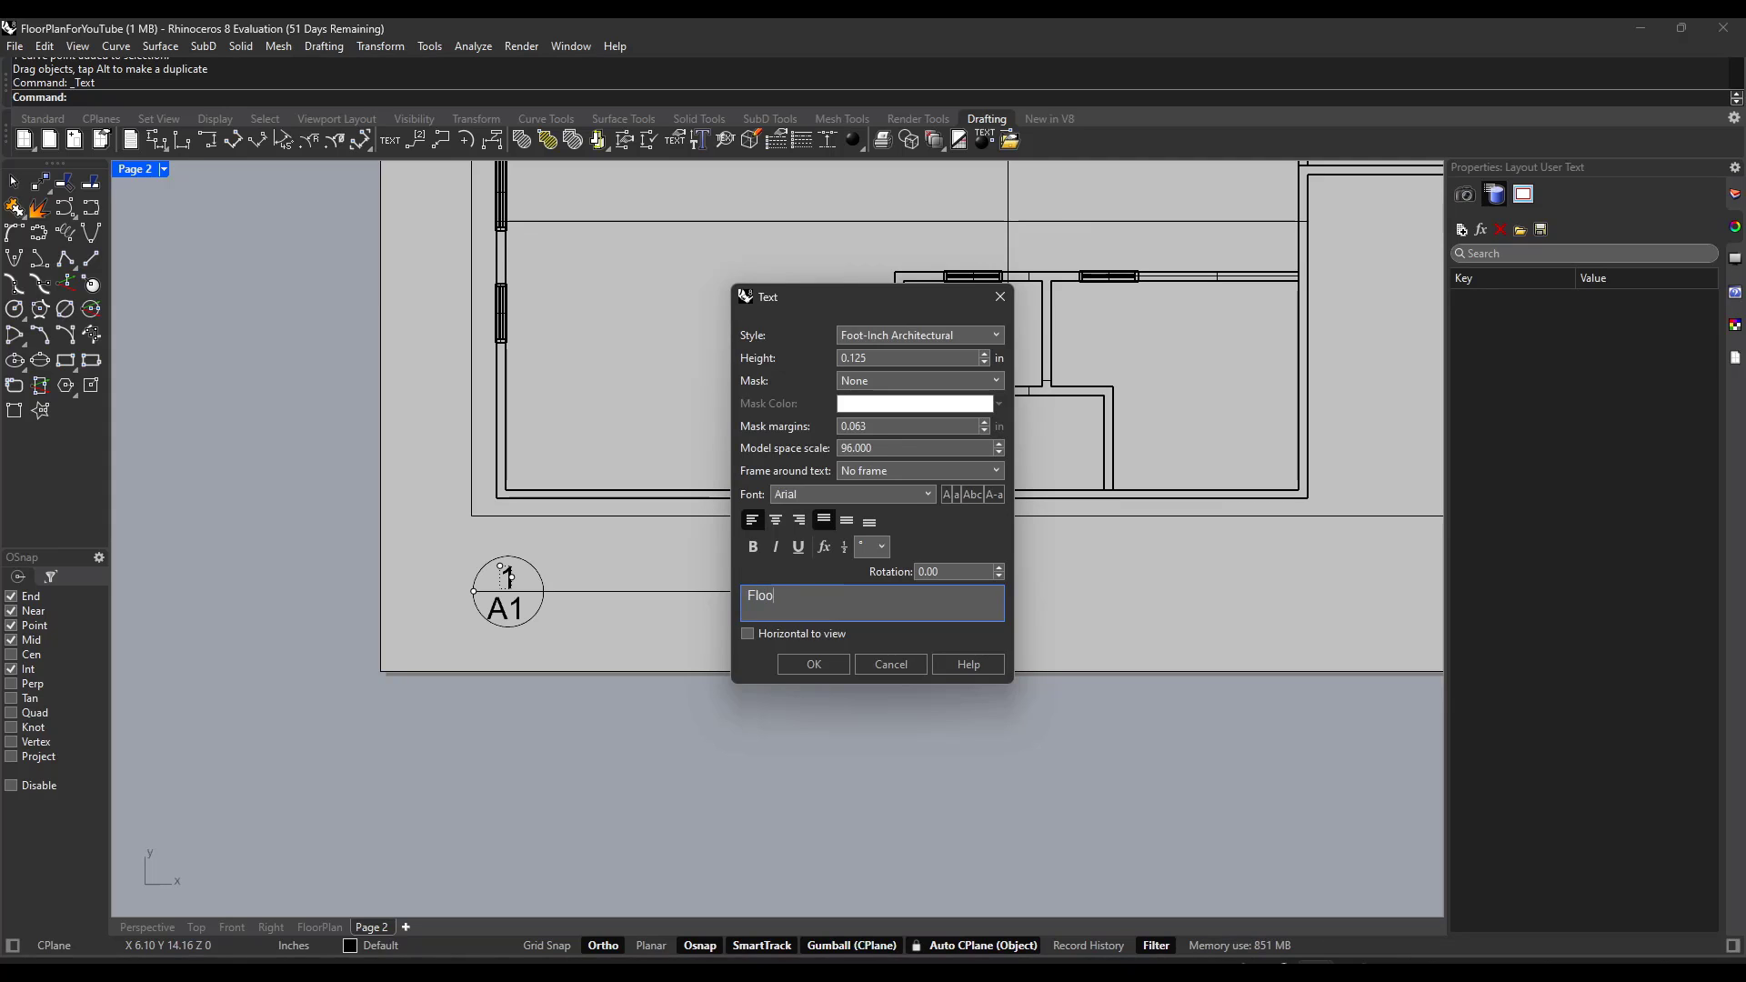
{"action": "left_click", "coordinate": [812, 664]}
{"action": "left_click", "coordinate": [551, 577]}
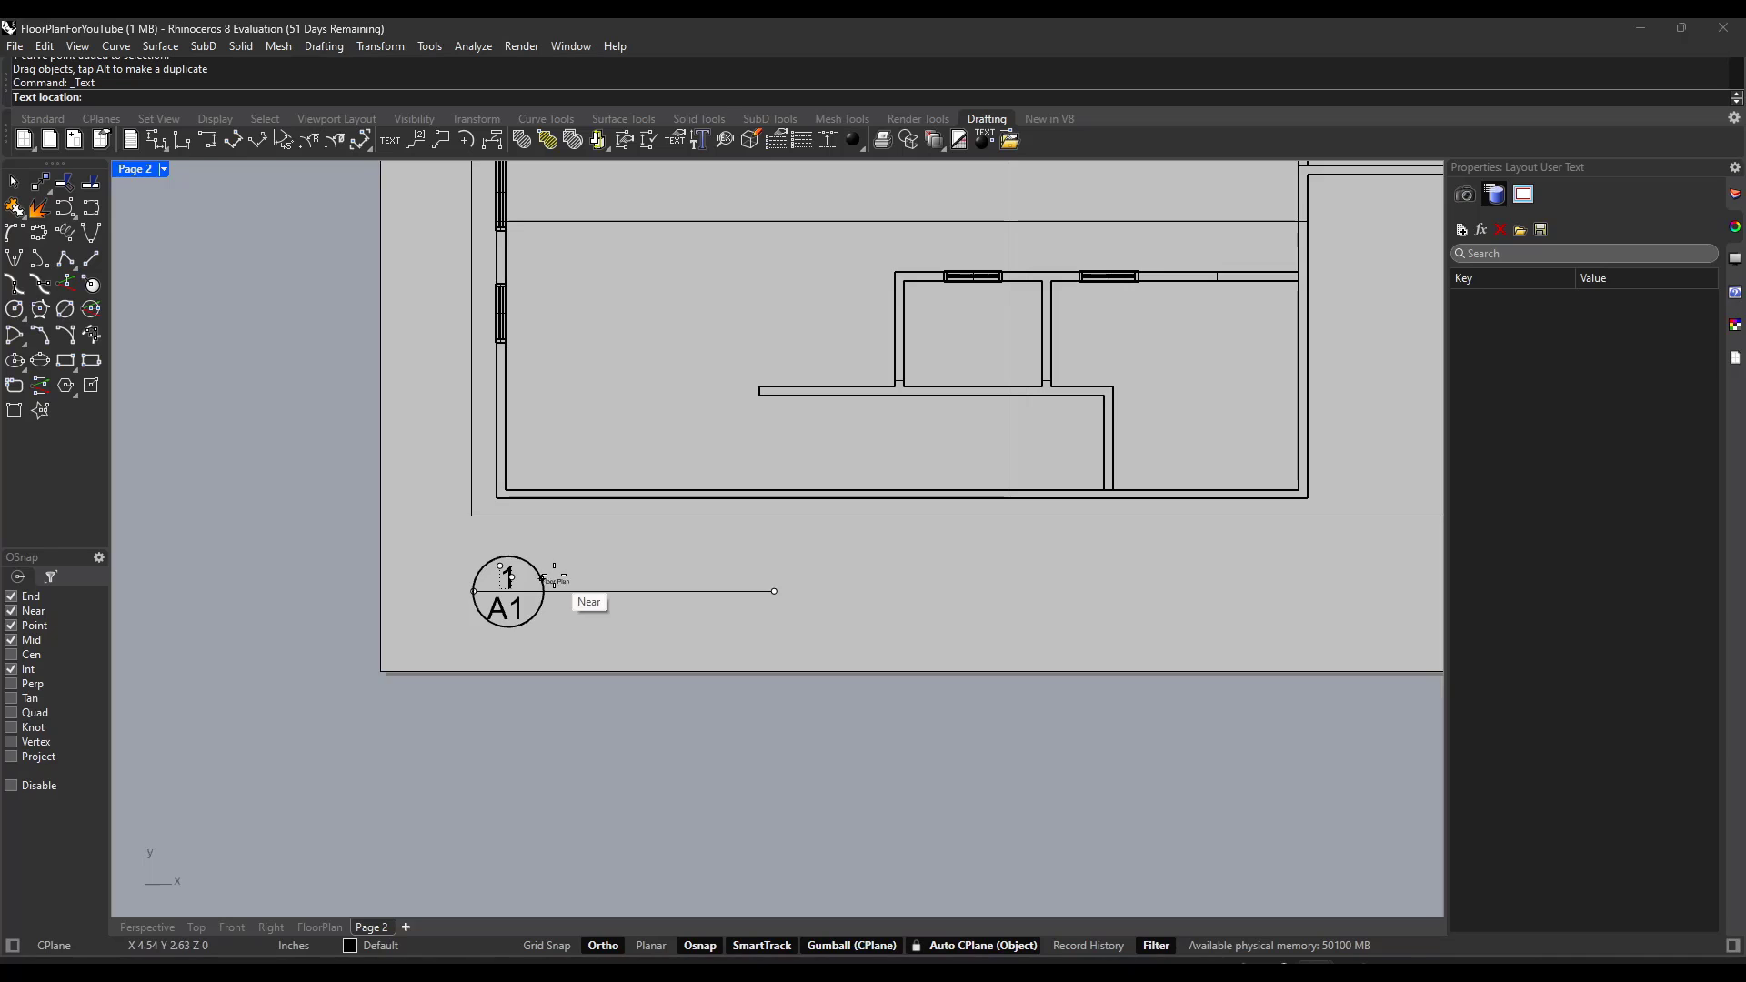
{"action": "scroll", "coordinate": [551, 582], "scroll_direction": "up", "scroll_amount": 5}
{"action": "left_click", "coordinate": [570, 600]}
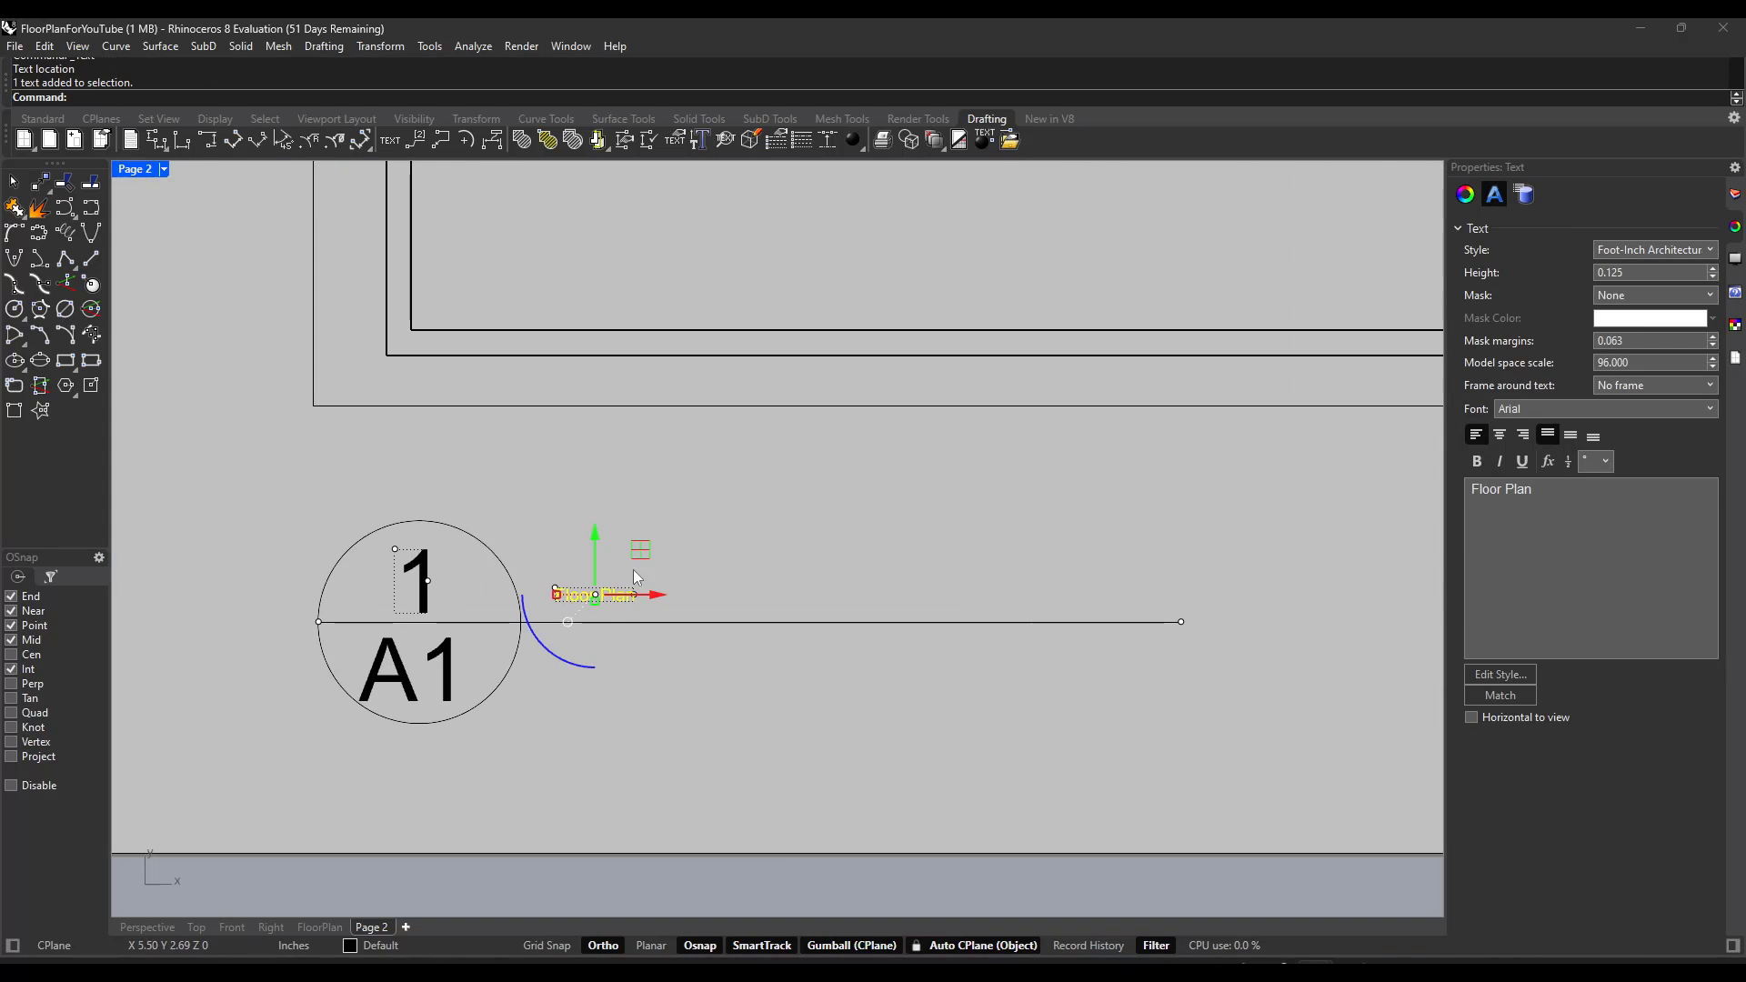
{"action": "key", "text": "Escape"}
{"action": "scroll", "coordinate": [539, 359], "scroll_direction": "down", "scroll_amount": 5}
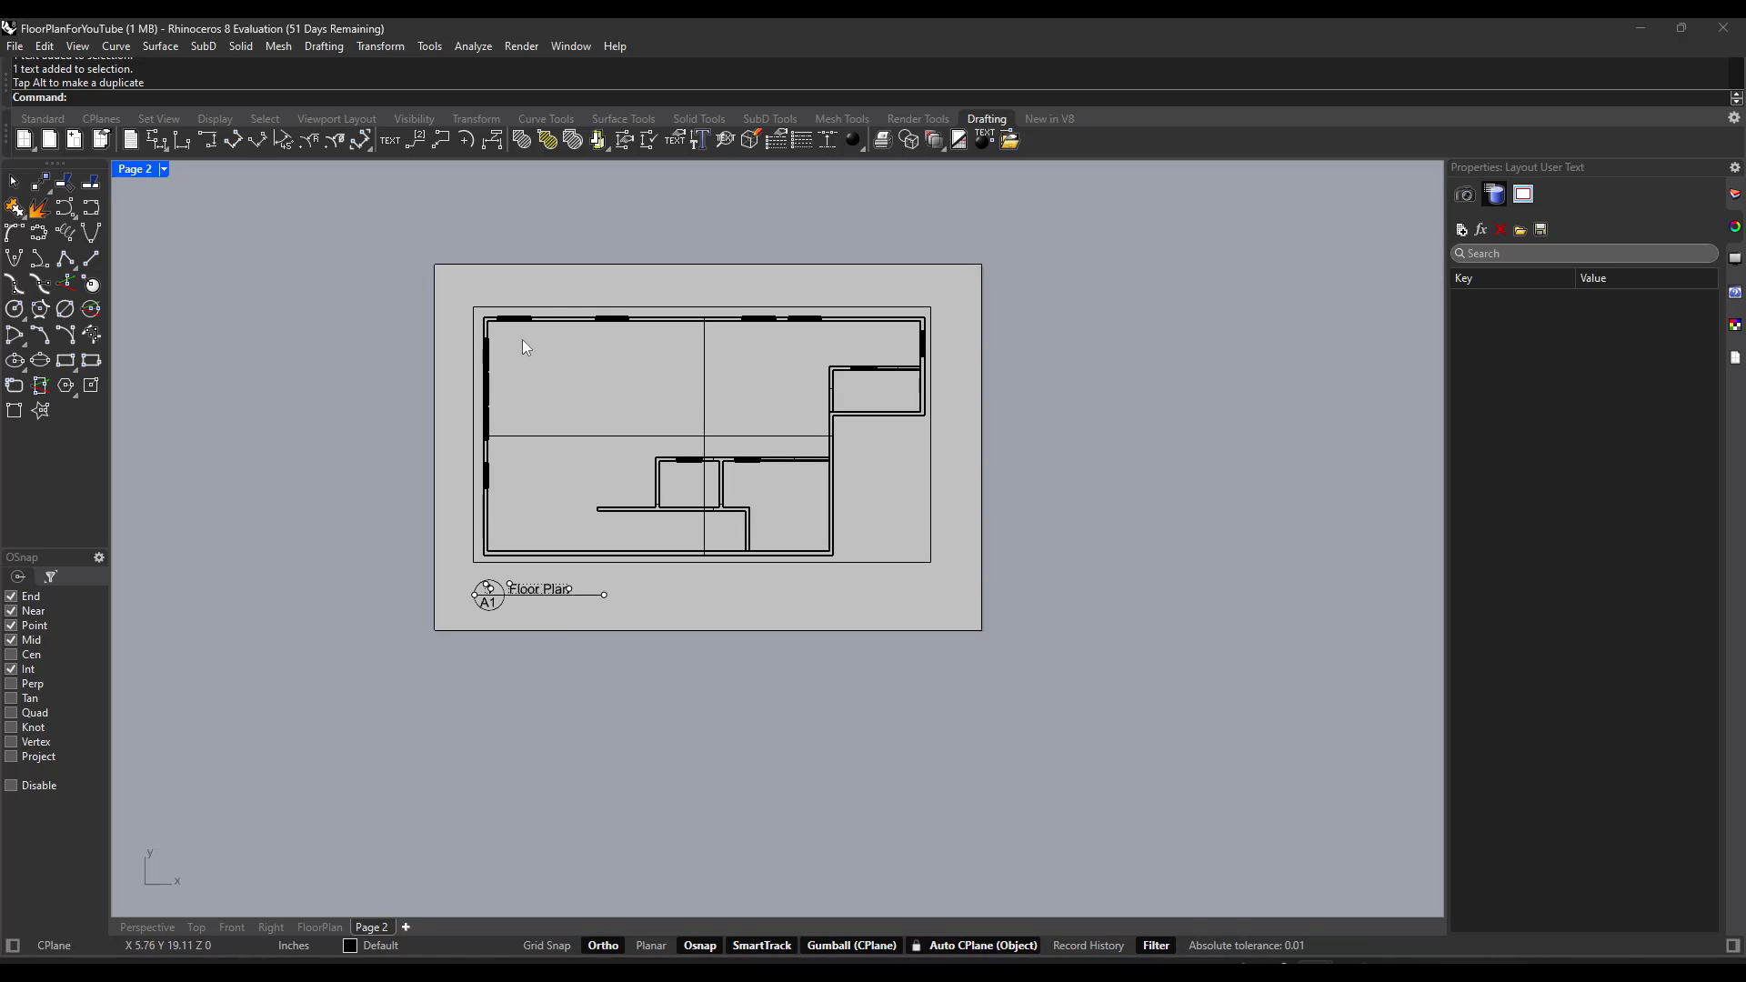
Step: Dimension the upper wall from the outer left corner to the near edge of the first window, placing it above the wall
{"action": "scroll", "coordinate": [465, 309], "scroll_direction": "up", "scroll_amount": 5}
{"action": "scroll", "coordinate": [455, 332], "scroll_direction": "up", "scroll_amount": 2}
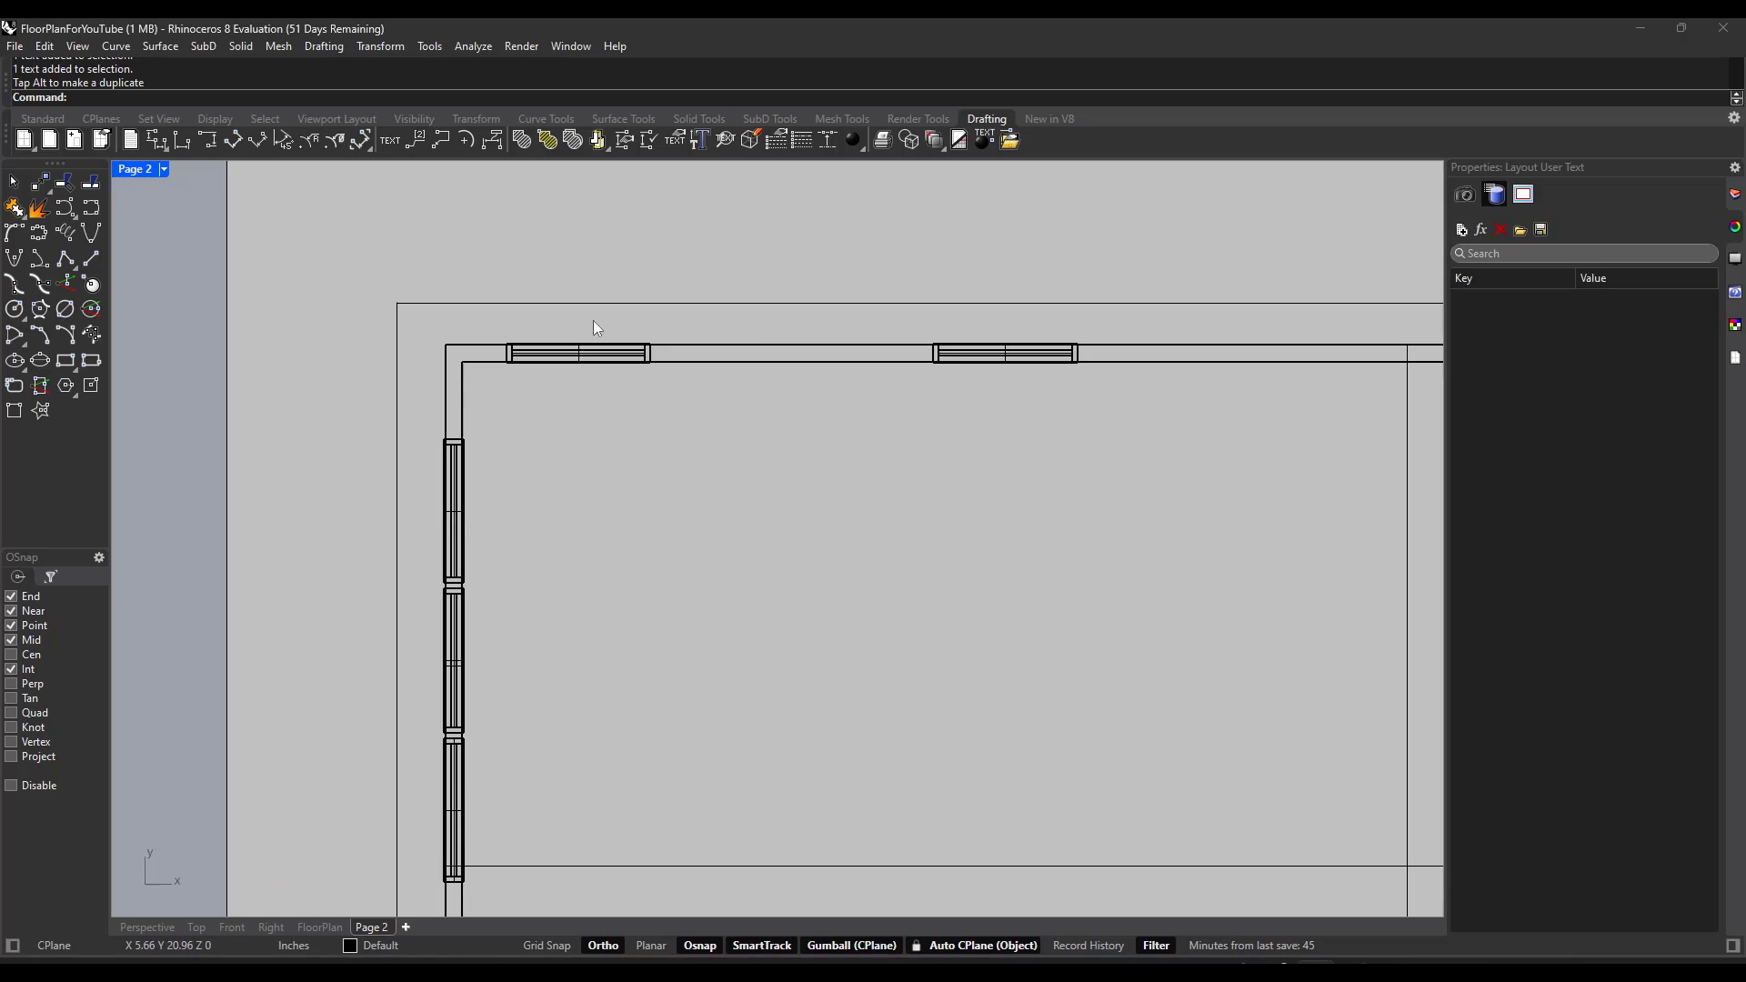
{"action": "scroll", "coordinate": [474, 331], "scroll_direction": "up", "scroll_amount": 3}
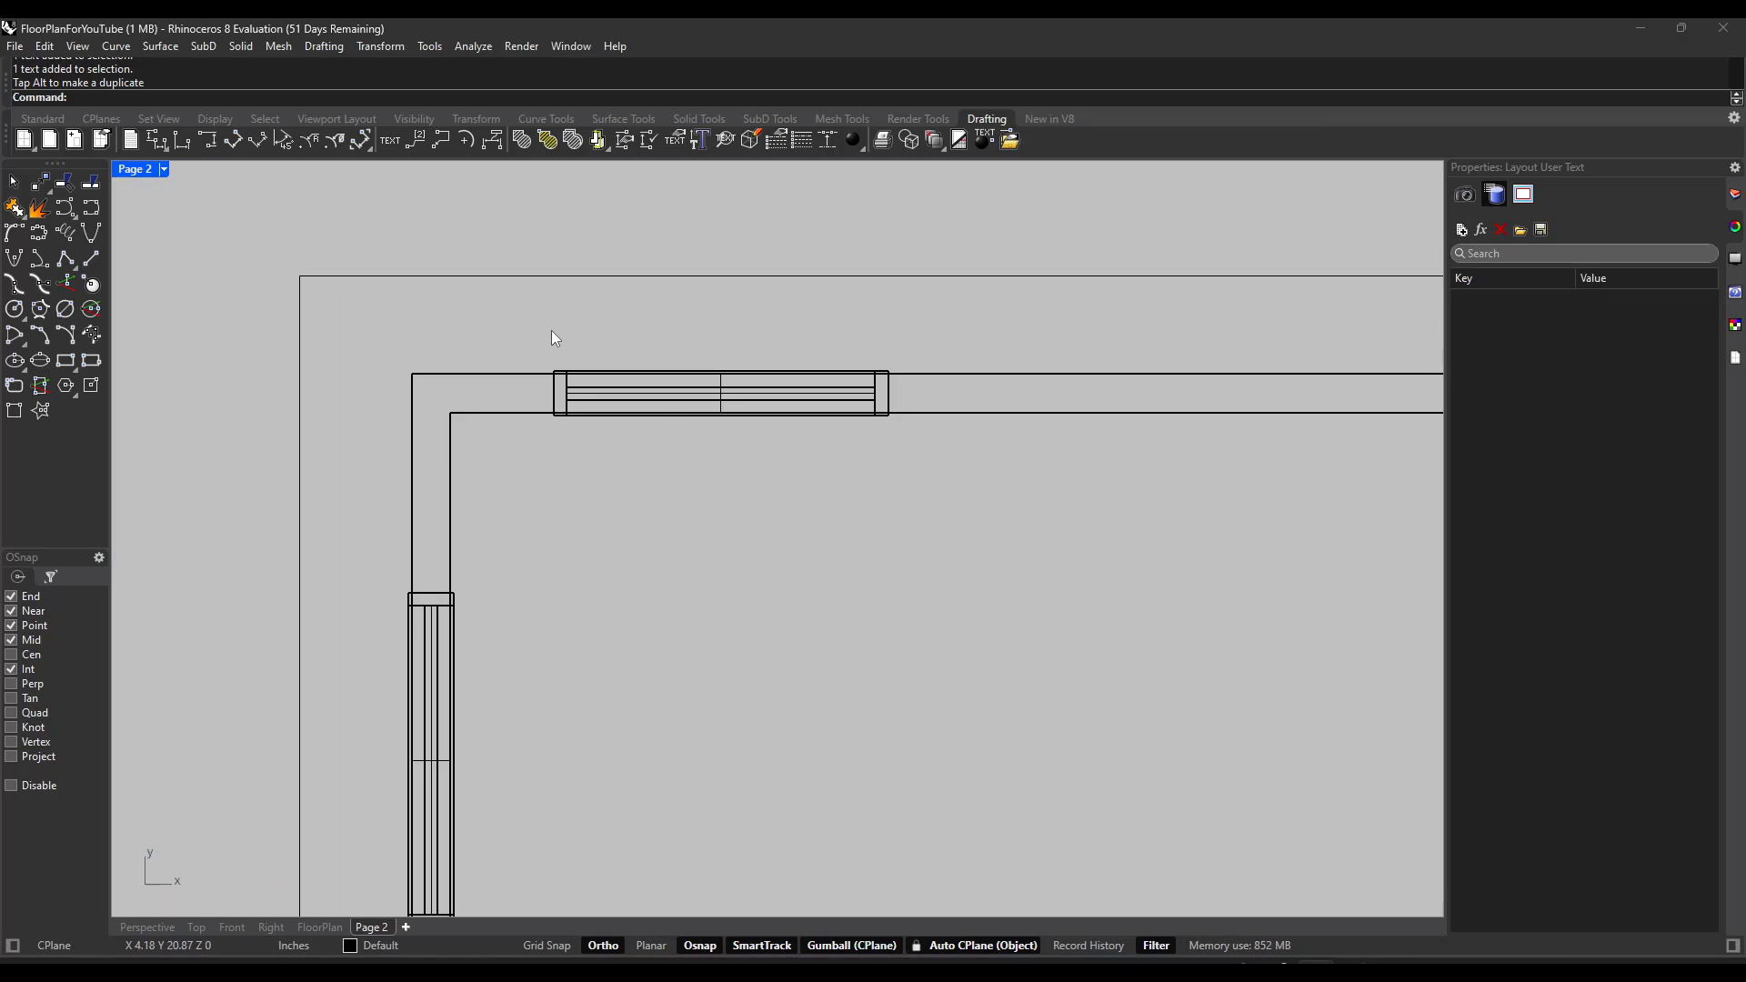
{"action": "left_click", "coordinate": [161, 139]}
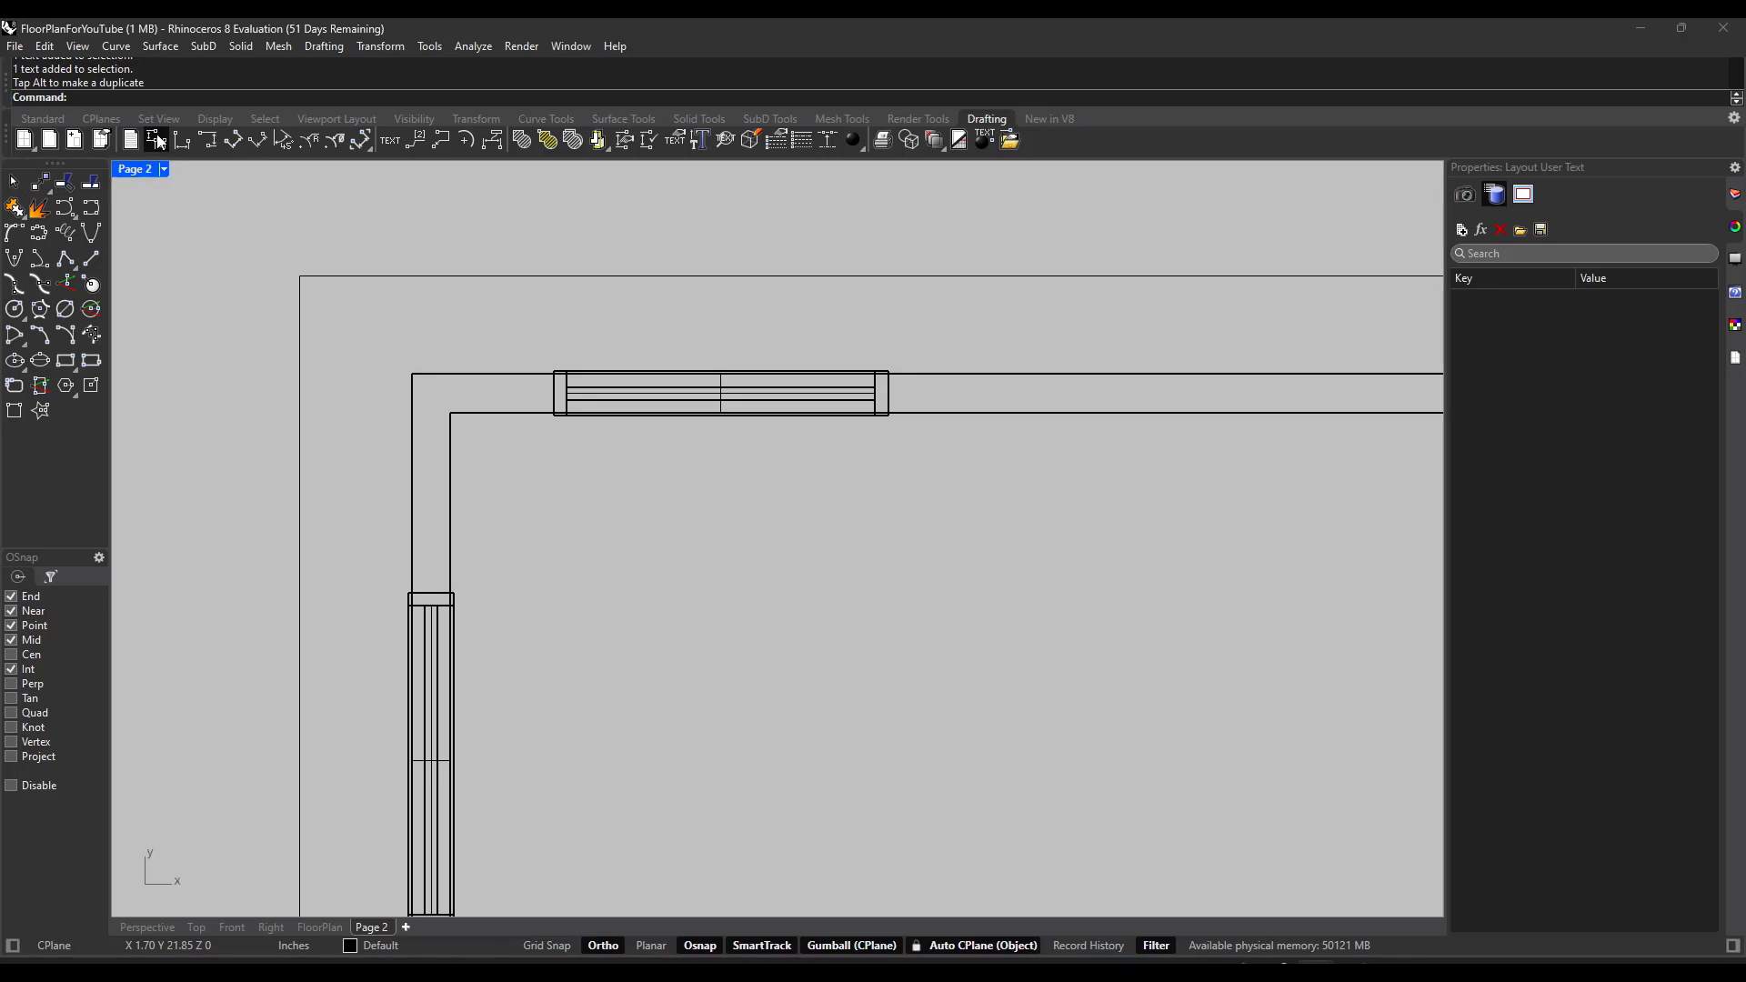
{"action": "left_click", "coordinate": [410, 373]}
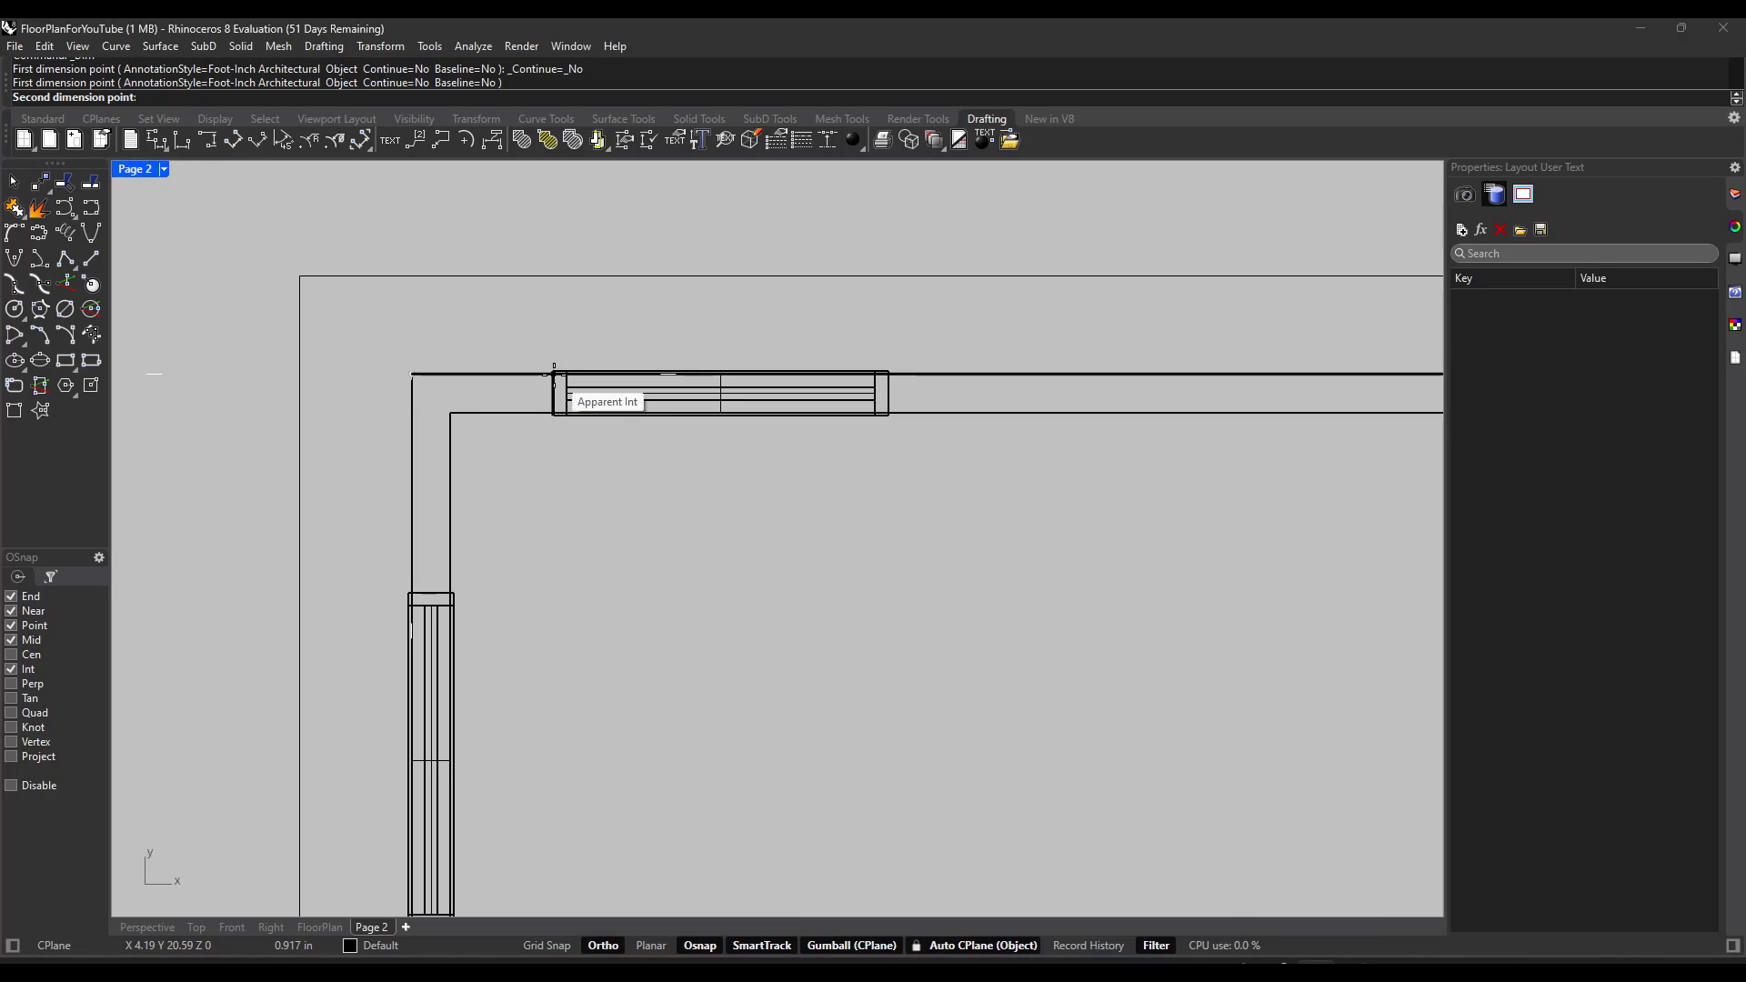
{"action": "scroll", "coordinate": [553, 370], "scroll_direction": "up", "scroll_amount": 3}
{"action": "left_click", "coordinate": [554, 367]}
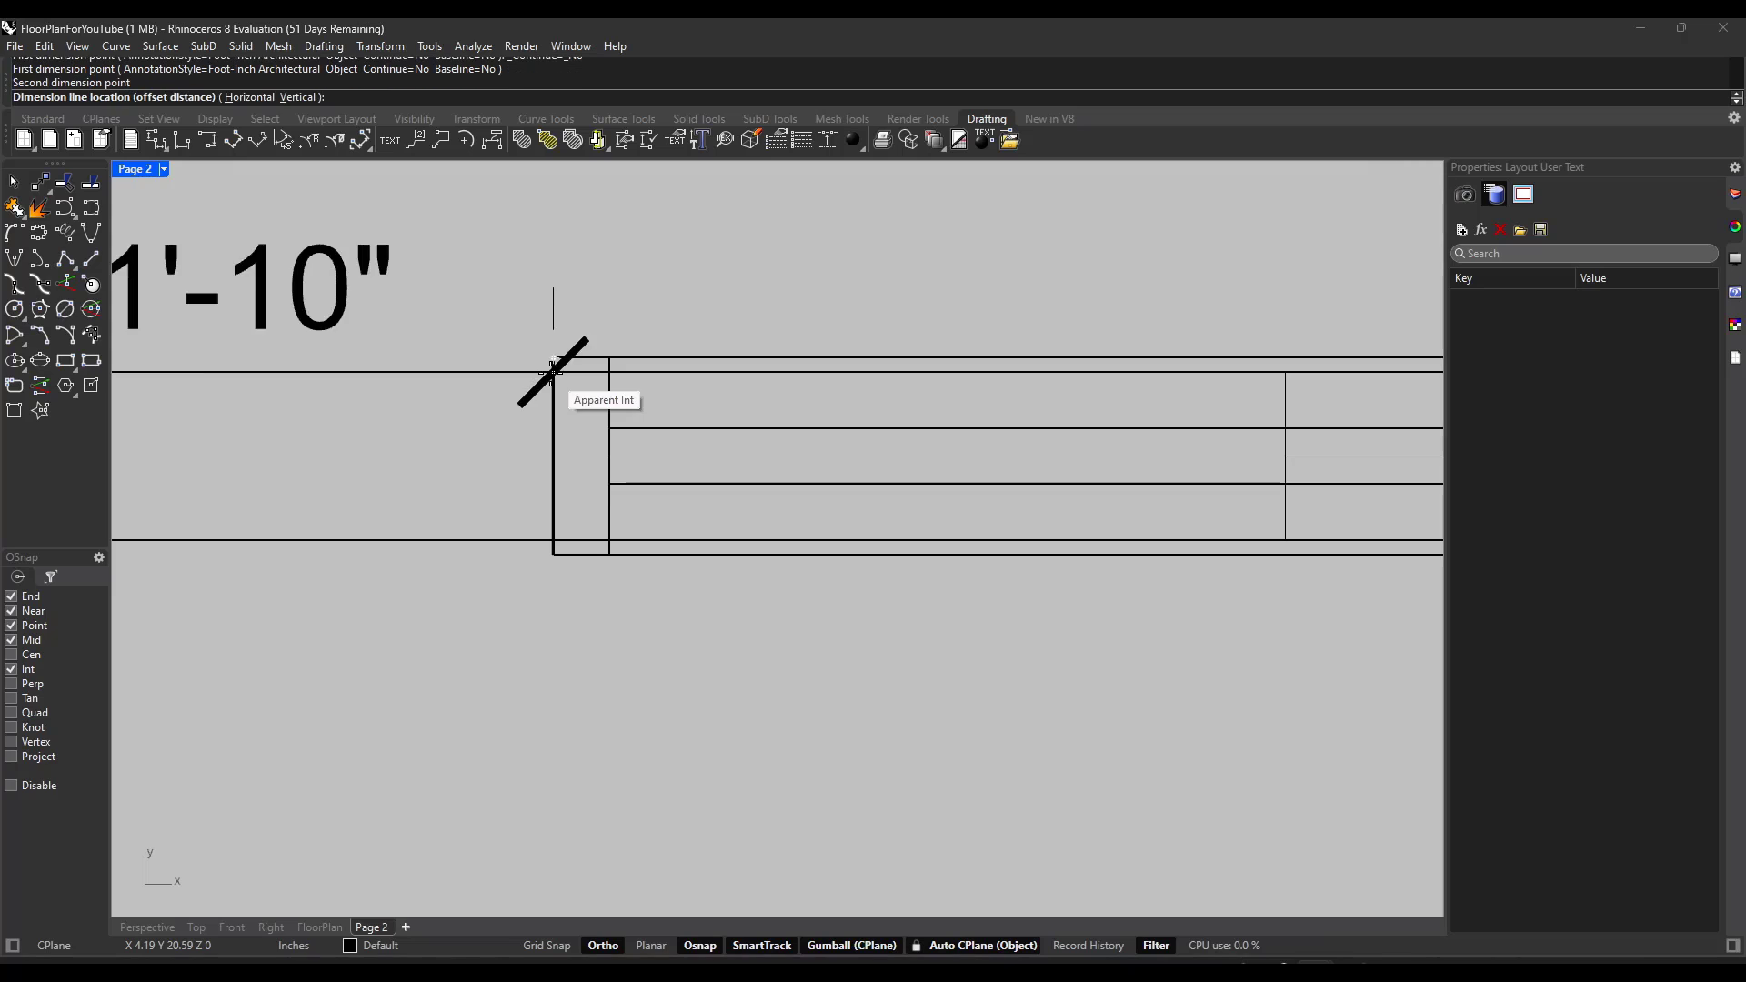
{"action": "scroll", "coordinate": [548, 337], "scroll_direction": "down", "scroll_amount": 3}
{"action": "left_click", "coordinate": [555, 293]}
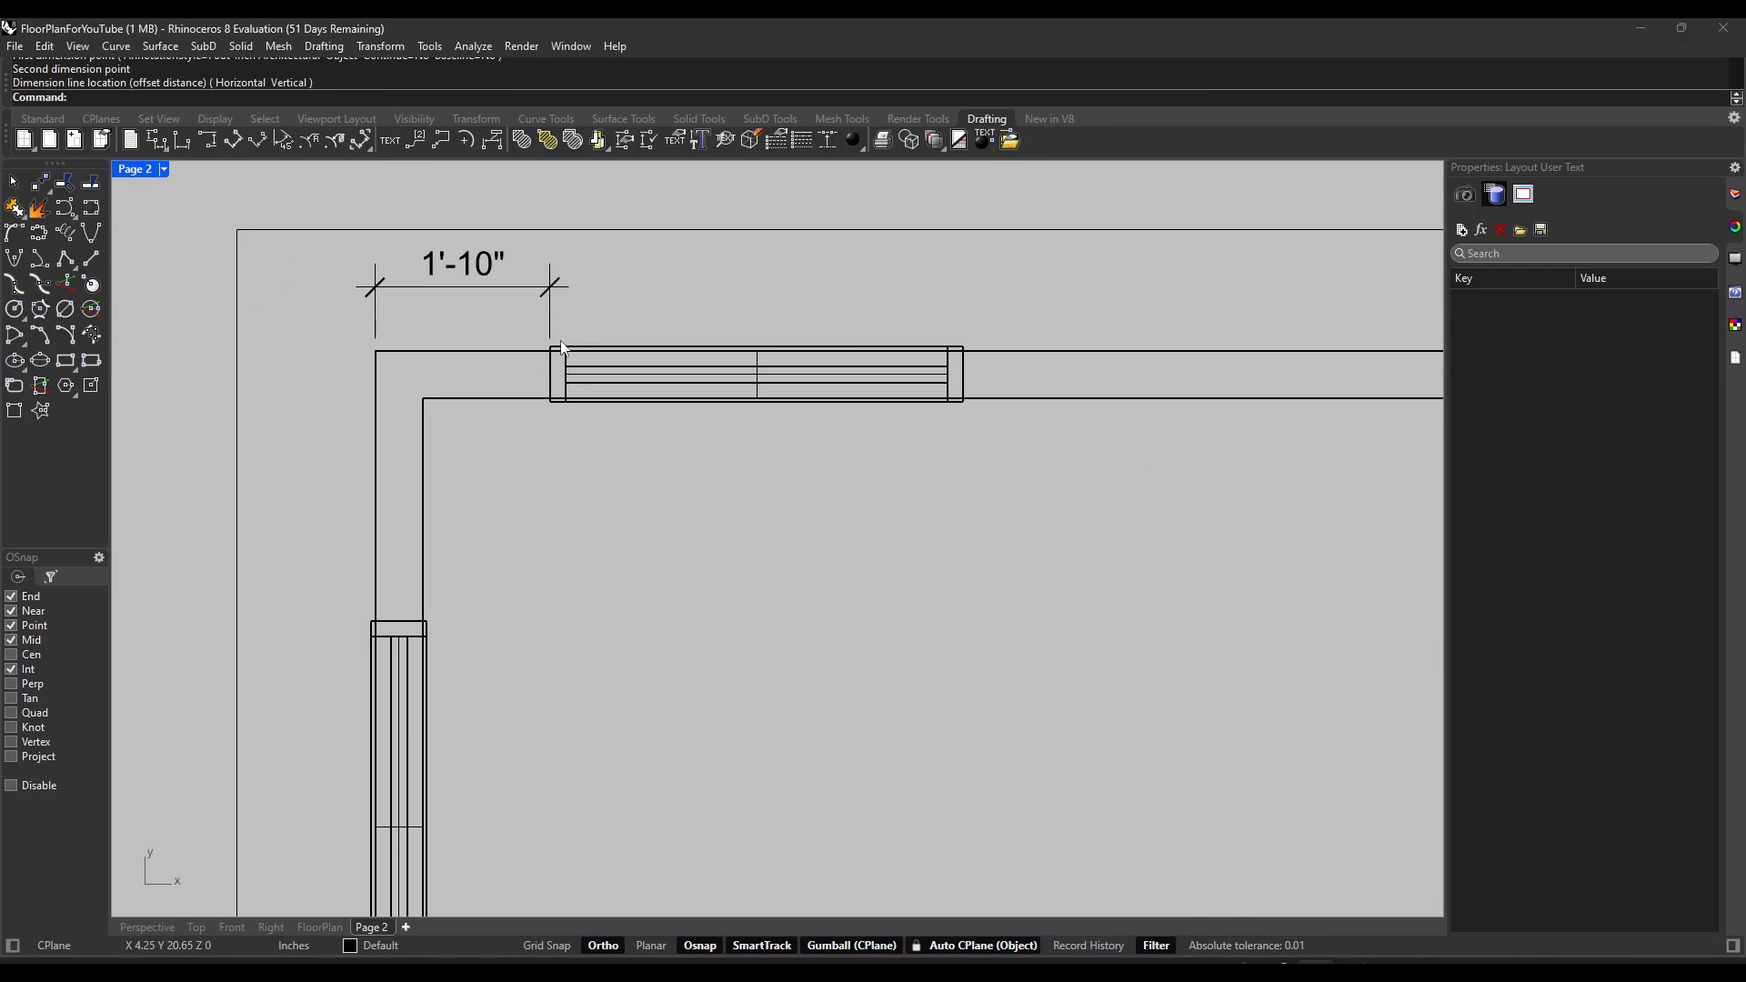
Step: Dimension the full width of the first window in the upper wall, aligning the dimension line with the corner dimension
{"action": "scroll", "coordinate": [548, 348], "scroll_direction": "up", "scroll_amount": 3}
{"action": "left_click", "coordinate": [157, 141]}
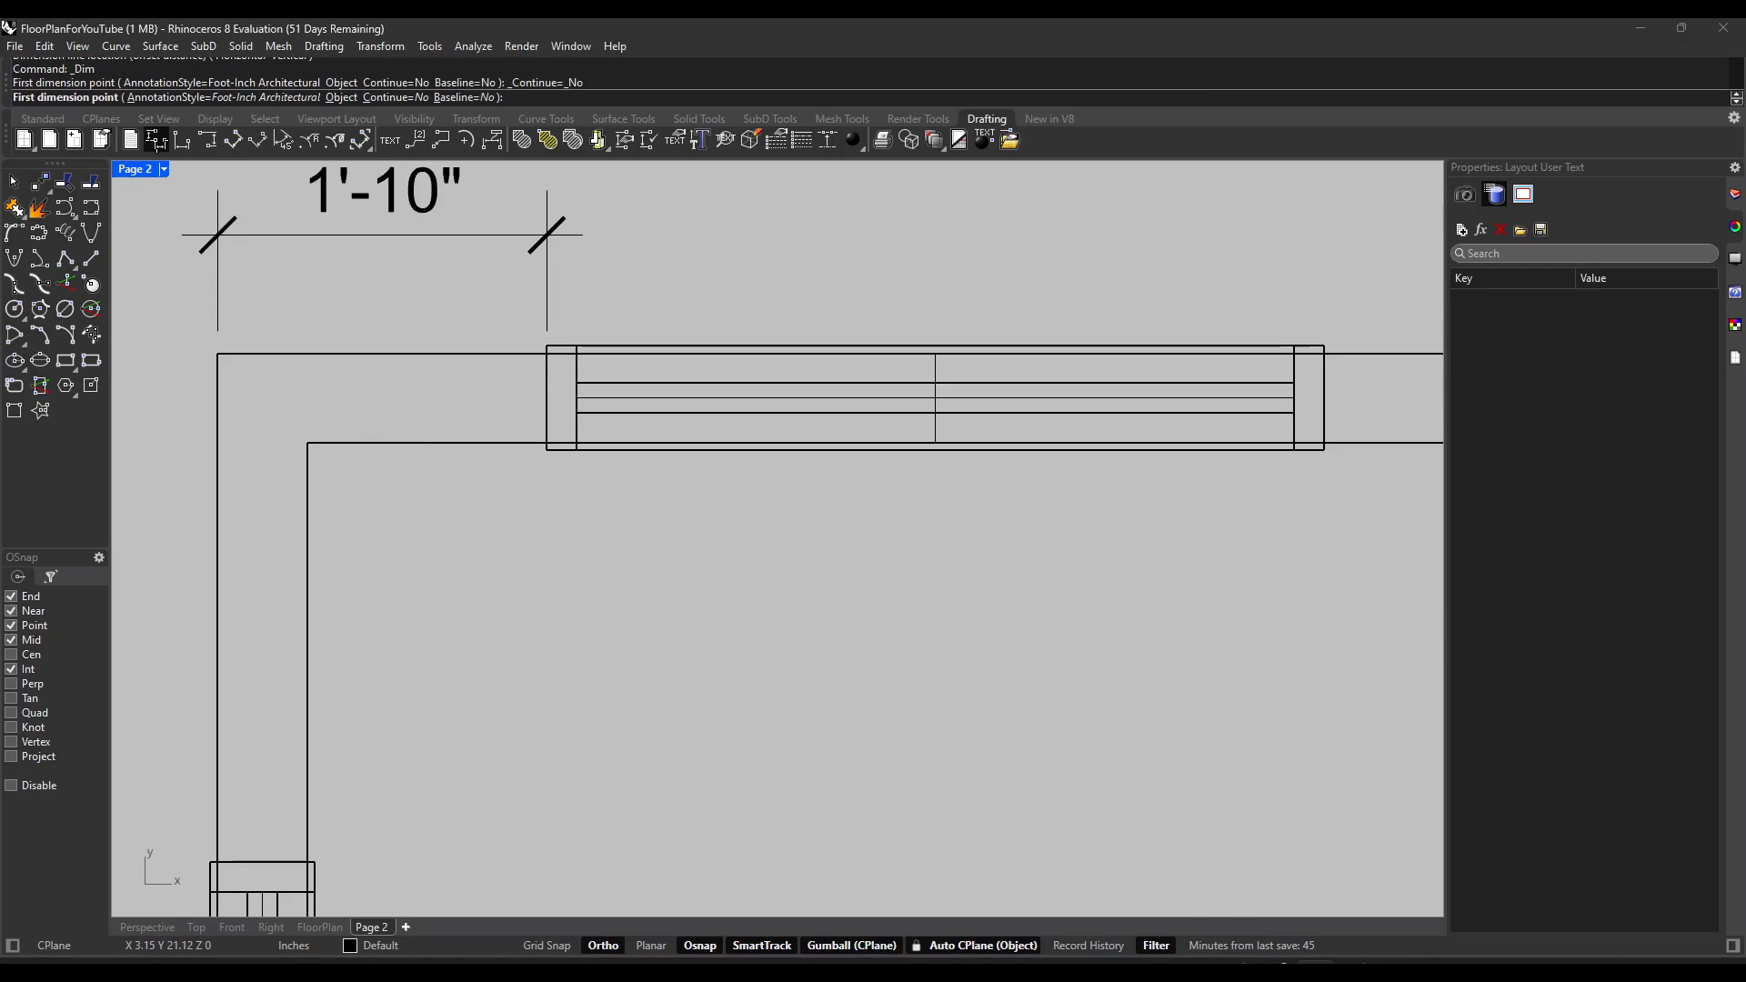
{"action": "scroll", "coordinate": [543, 349], "scroll_direction": "up", "scroll_amount": 3}
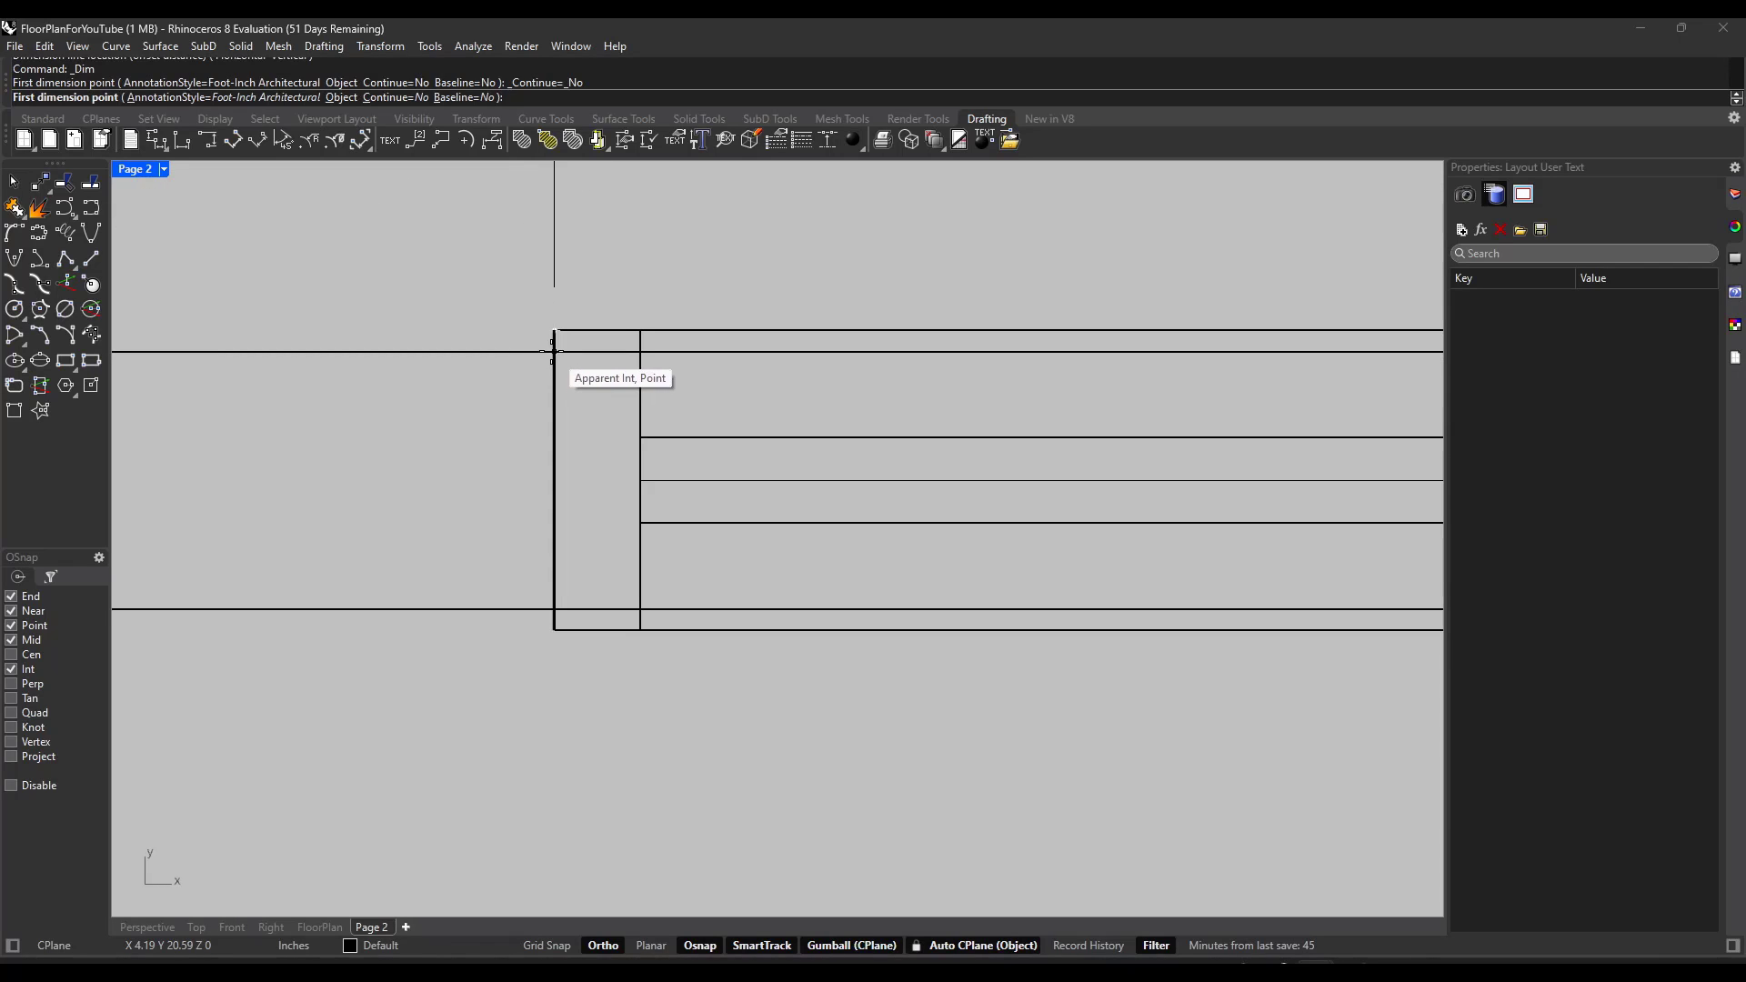
{"action": "left_click", "coordinate": [554, 348]}
{"action": "scroll", "coordinate": [556, 350], "scroll_direction": "down", "scroll_amount": 3}
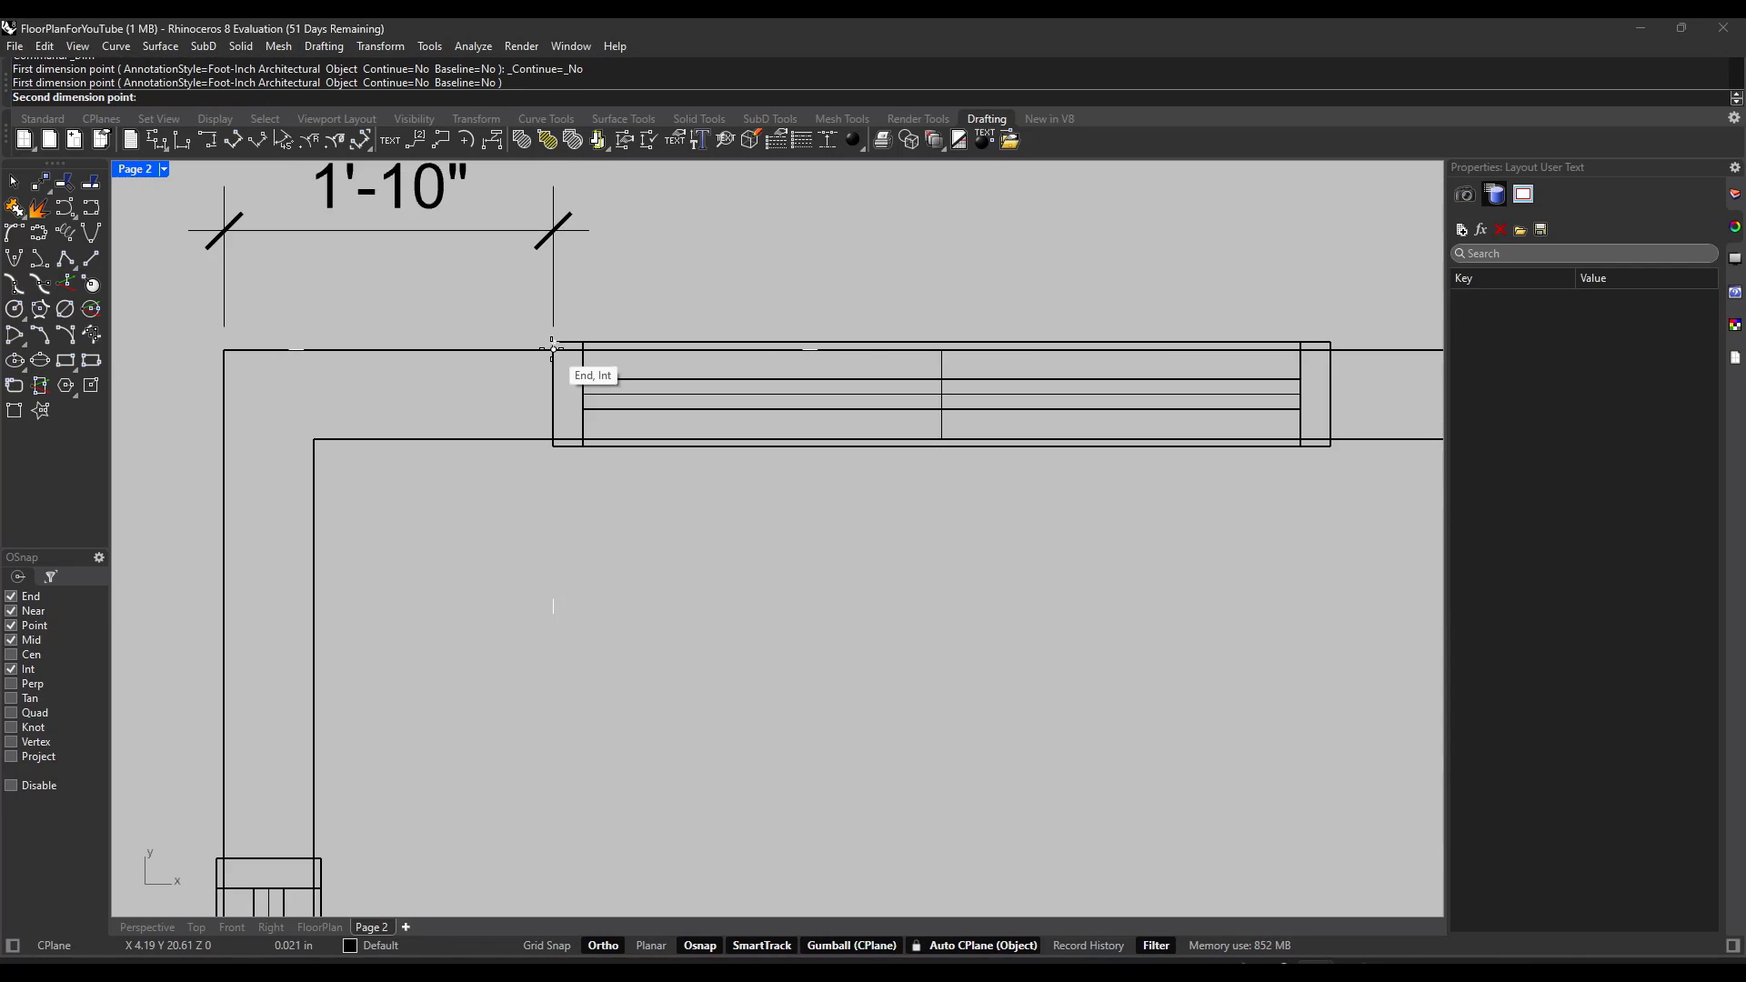
{"action": "scroll", "coordinate": [959, 350], "scroll_direction": "up", "scroll_amount": 4}
{"action": "left_click", "coordinate": [966, 347]}
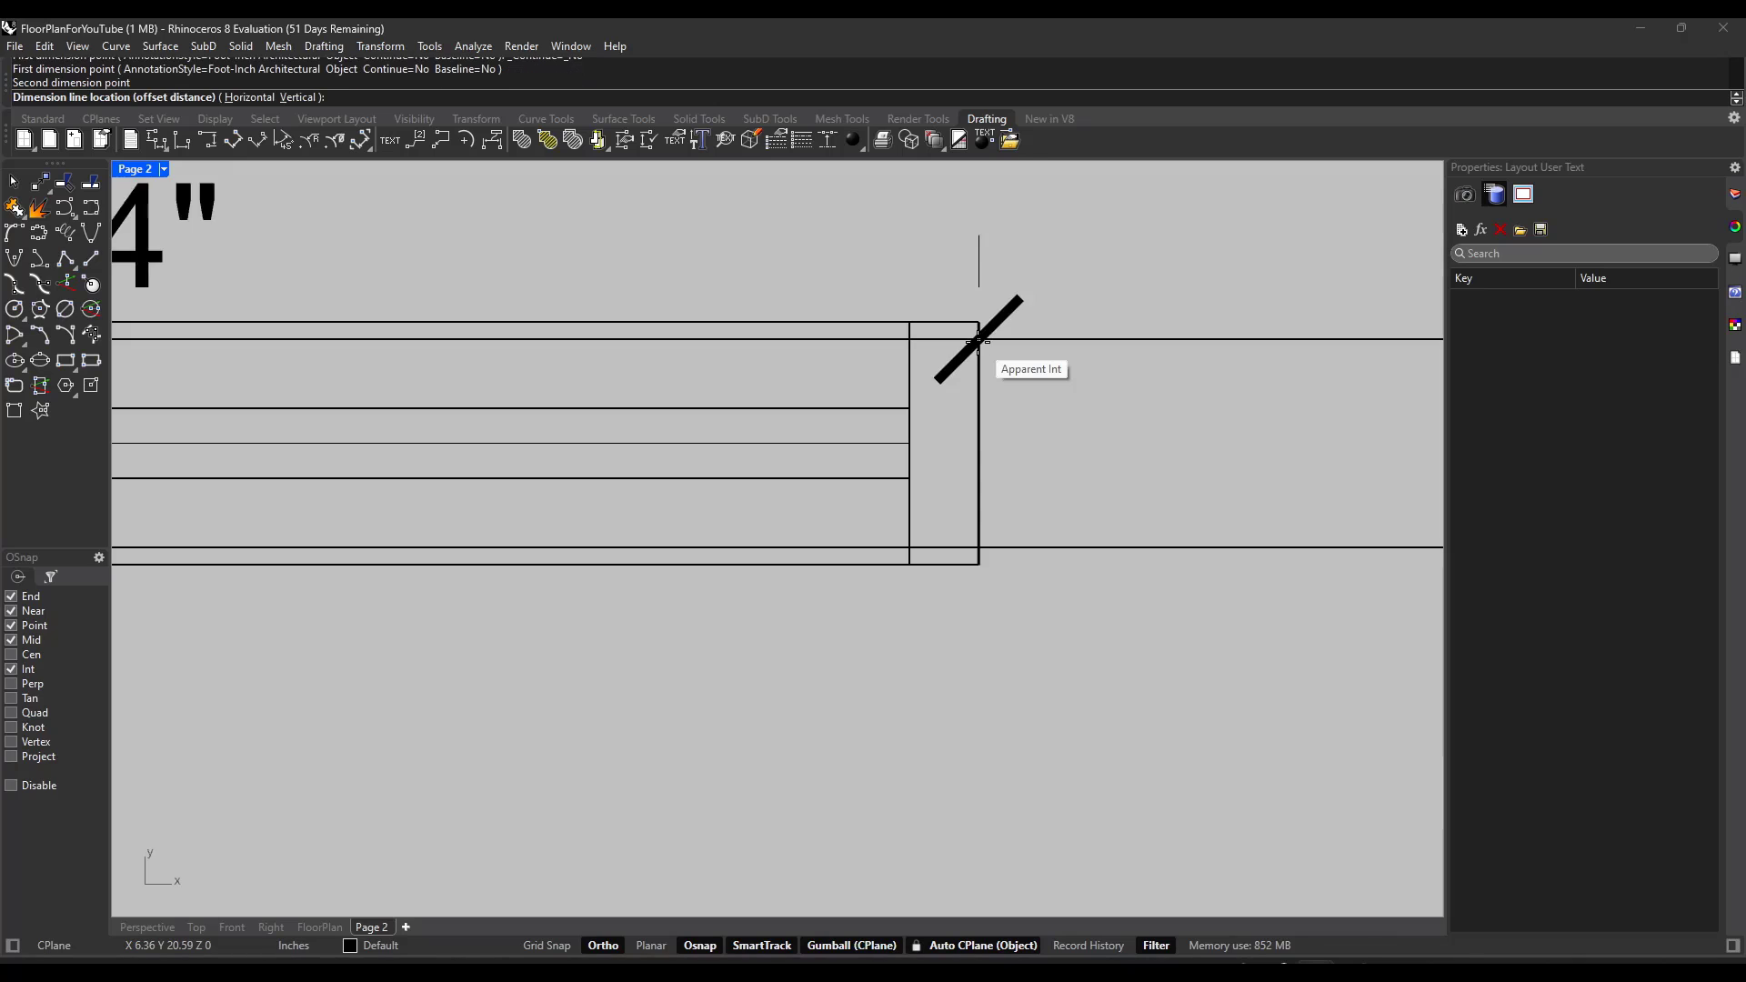
{"action": "scroll", "coordinate": [969, 350], "scroll_direction": "down", "scroll_amount": 3}
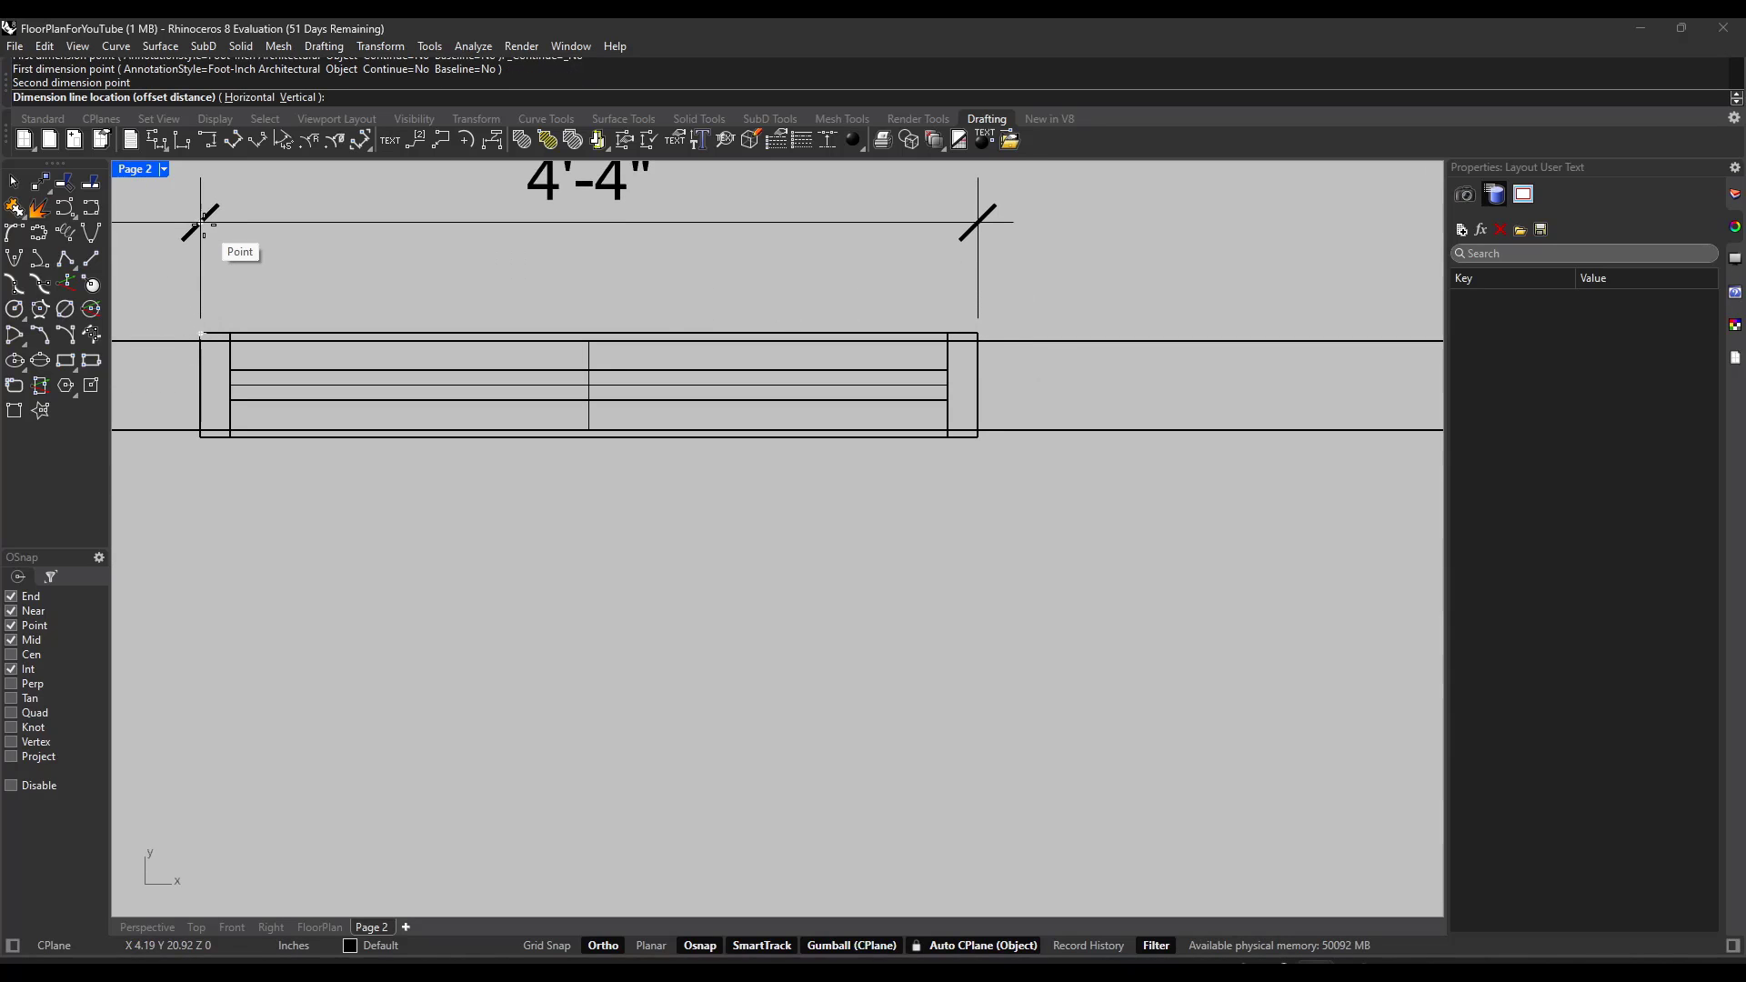
{"action": "left_click", "coordinate": [219, 238]}
{"action": "scroll", "coordinate": [204, 277], "scroll_direction": "down", "scroll_amount": 5}
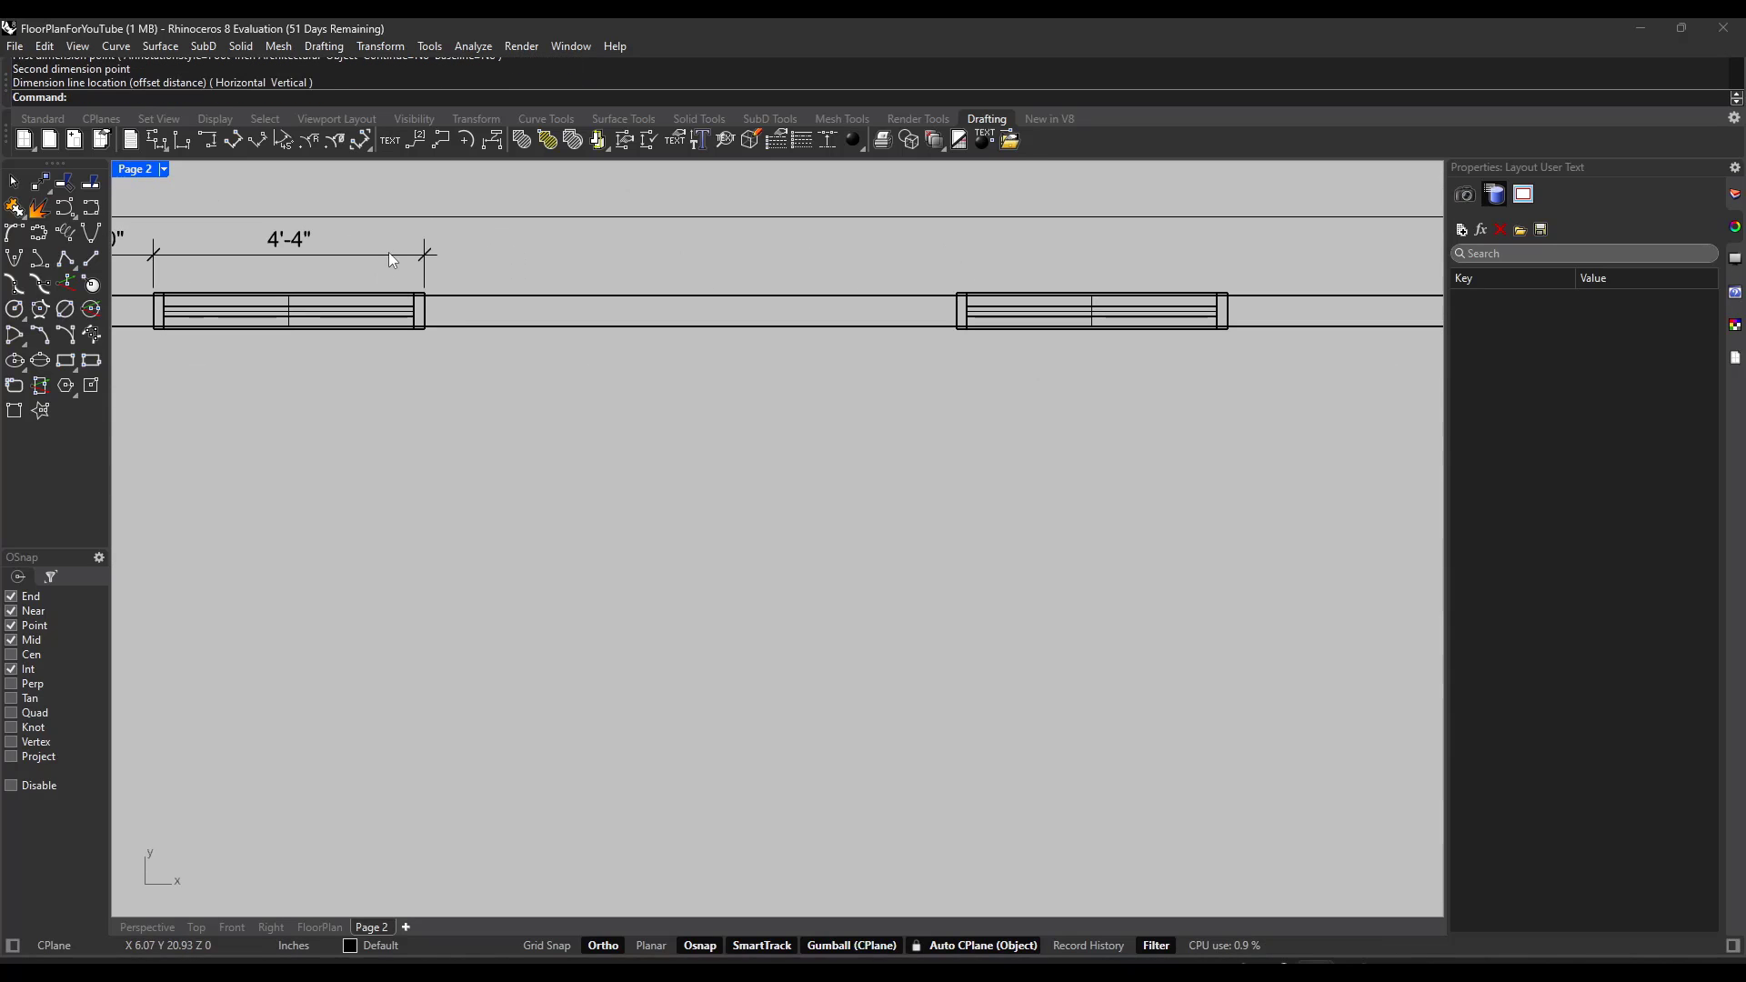
Step: Dimension the upper wall segment between the first and second windows, in line with the existing dimensions
{"action": "left_click", "coordinate": [155, 144]}
{"action": "scroll", "coordinate": [421, 304], "scroll_direction": "up", "scroll_amount": 6}
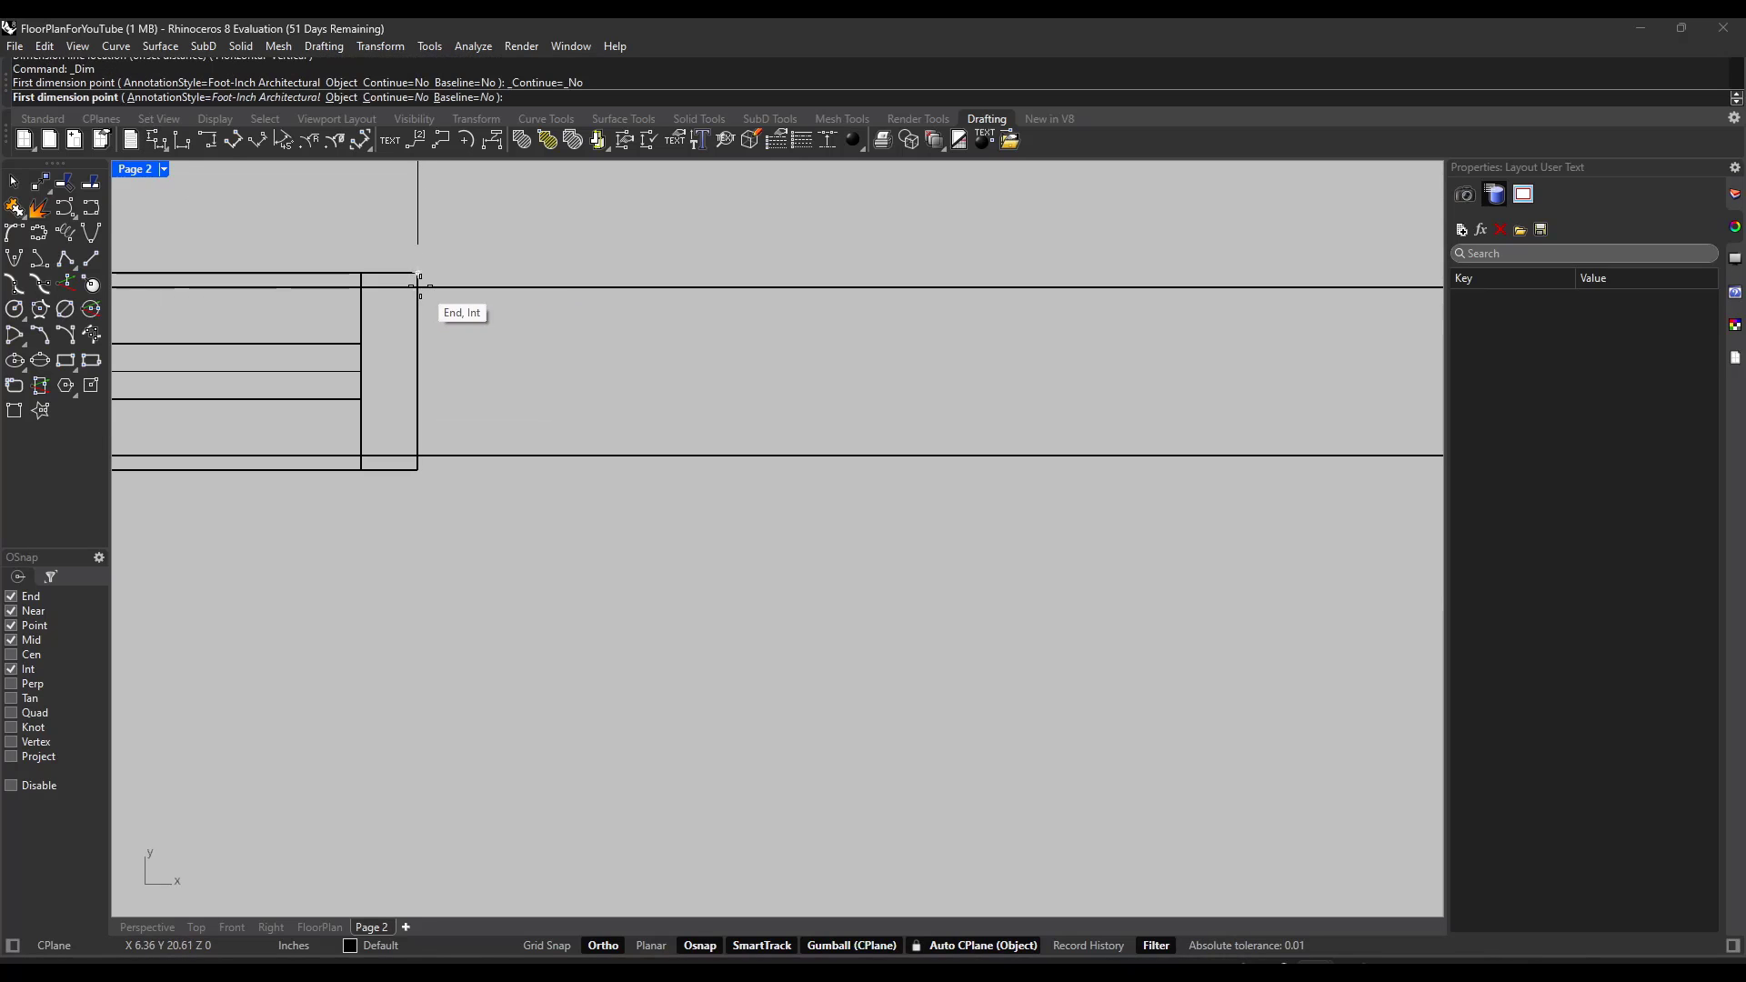
{"action": "left_click", "coordinate": [416, 287]}
{"action": "scroll", "coordinate": [368, 186], "scroll_direction": "down", "scroll_amount": 4}
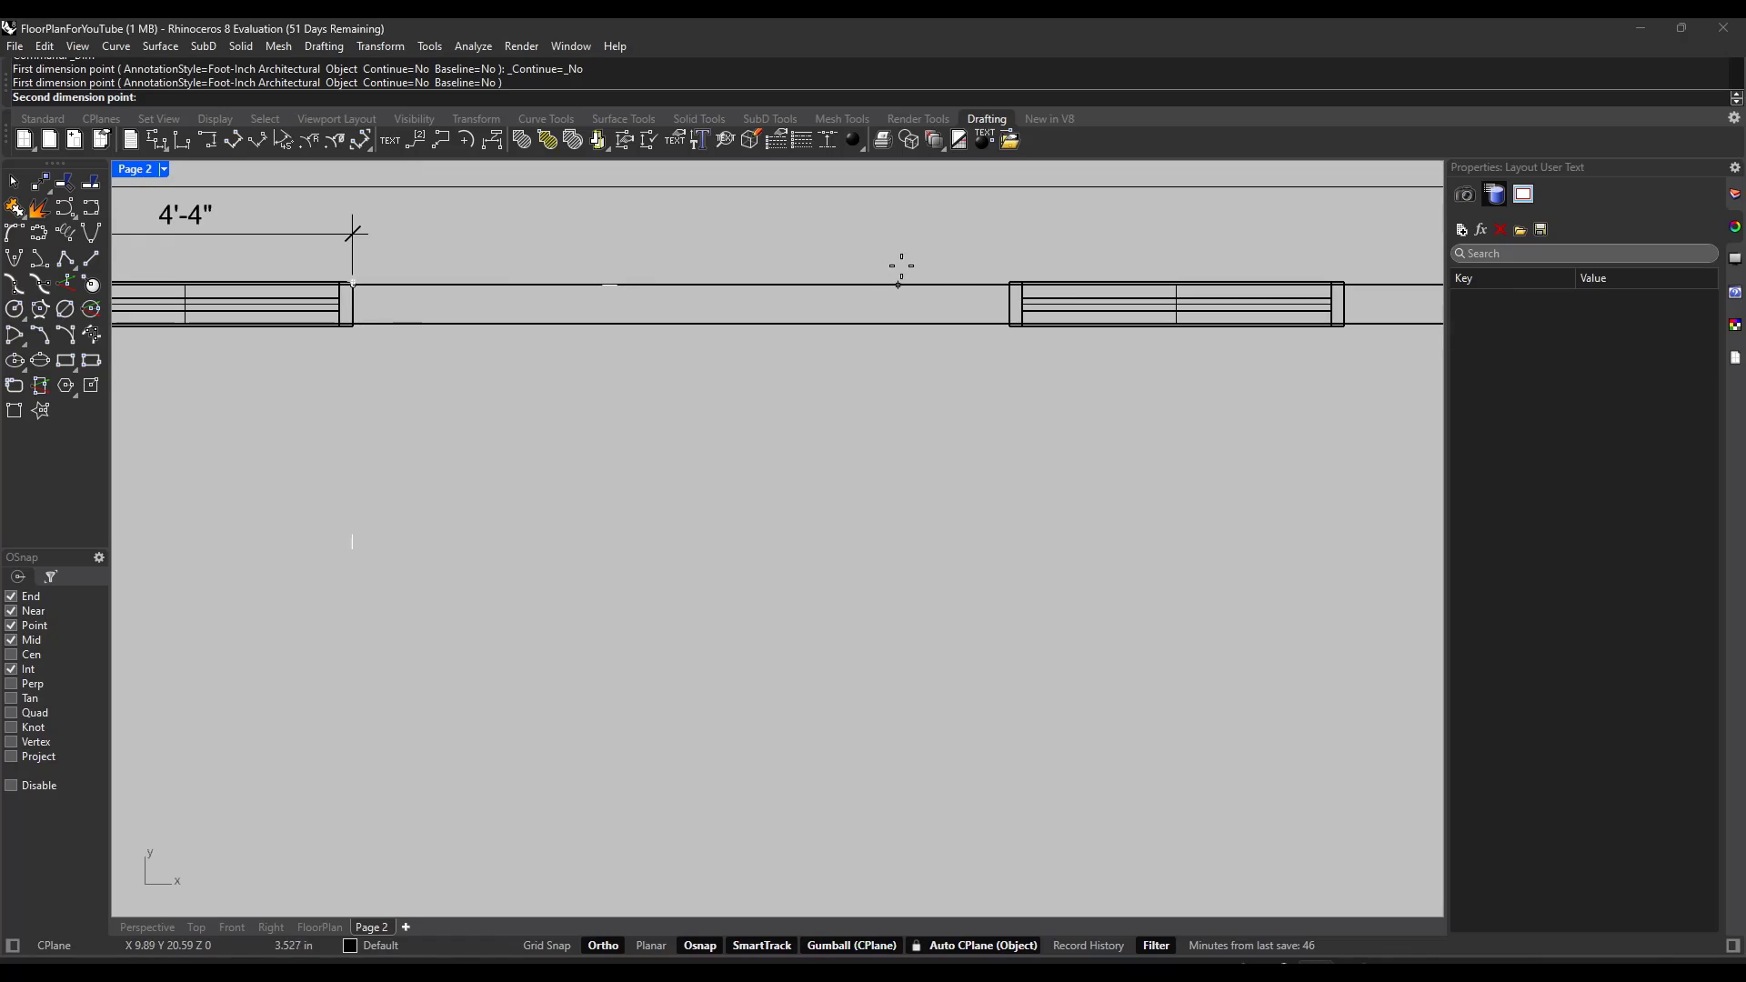
{"action": "scroll", "coordinate": [1033, 288], "scroll_direction": "up", "scroll_amount": 4}
{"action": "left_click", "coordinate": [1033, 288]}
{"action": "scroll", "coordinate": [1033, 287], "scroll_direction": "down", "scroll_amount": 3}
{"action": "scroll", "coordinate": [727, 454], "scroll_direction": "down", "scroll_amount": 3}
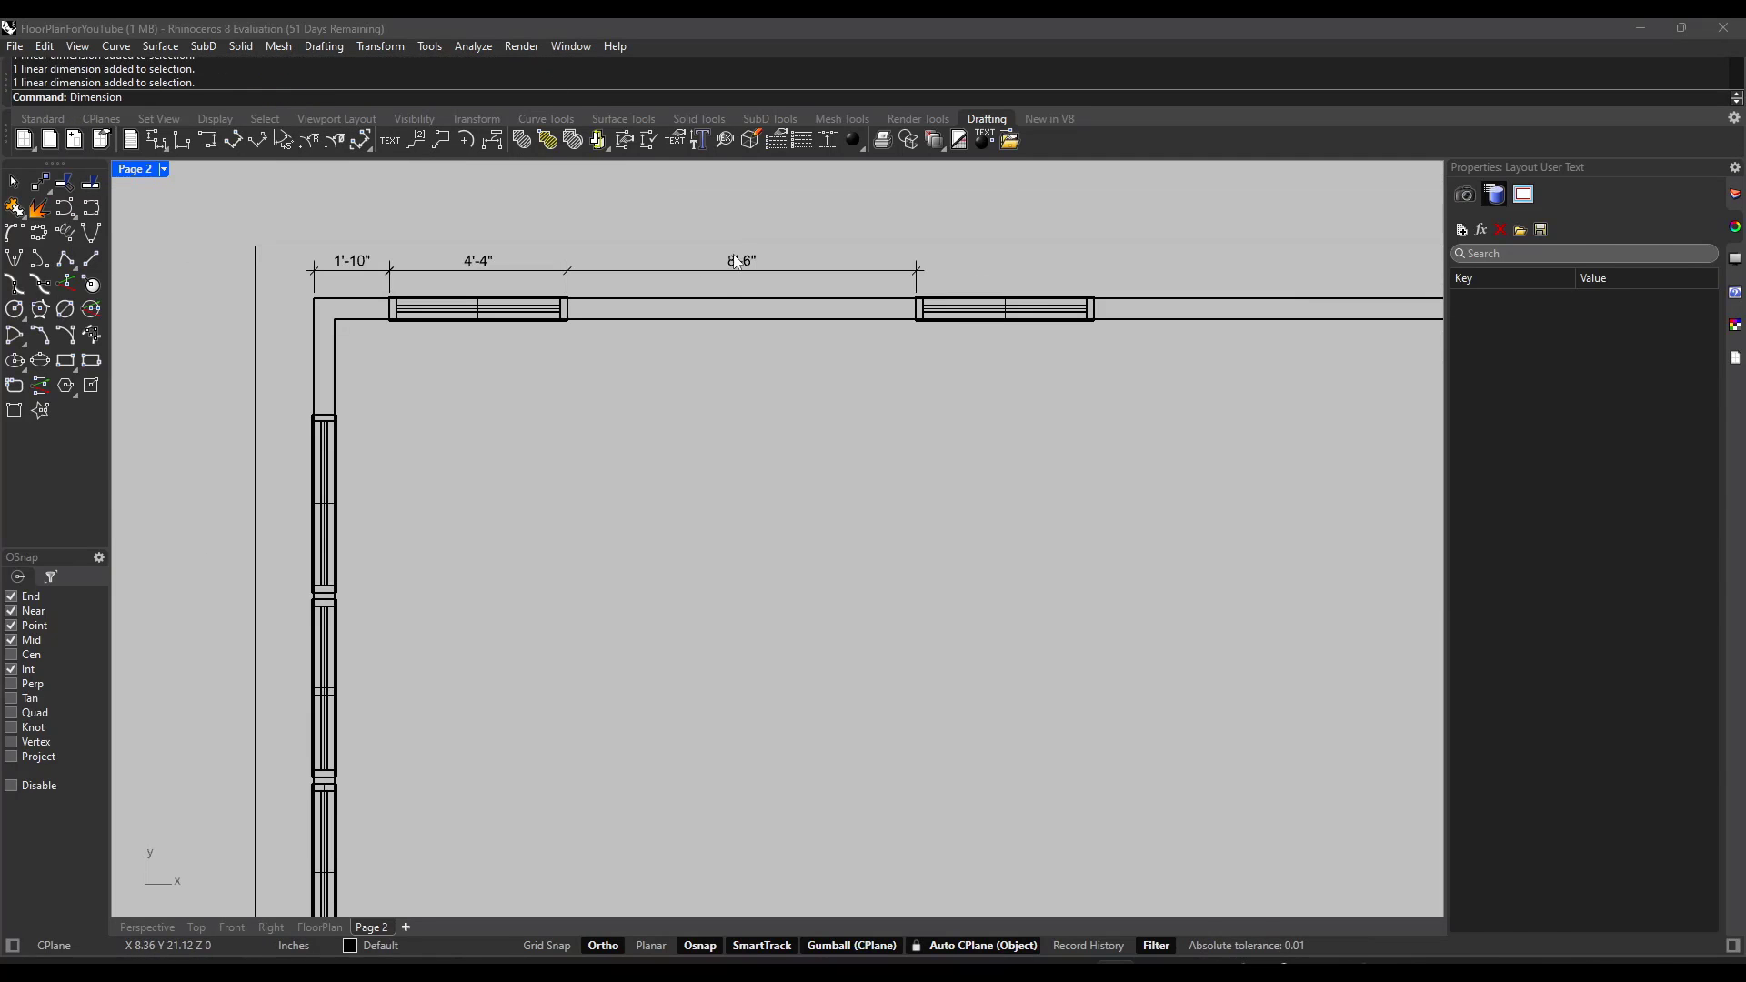
Step: Set the text height of all three dimensions along the upper wall to 0.25
{"action": "scroll", "coordinate": [738, 256], "scroll_direction": "up", "scroll_amount": 3}
{"action": "left_click", "coordinate": [739, 261]}
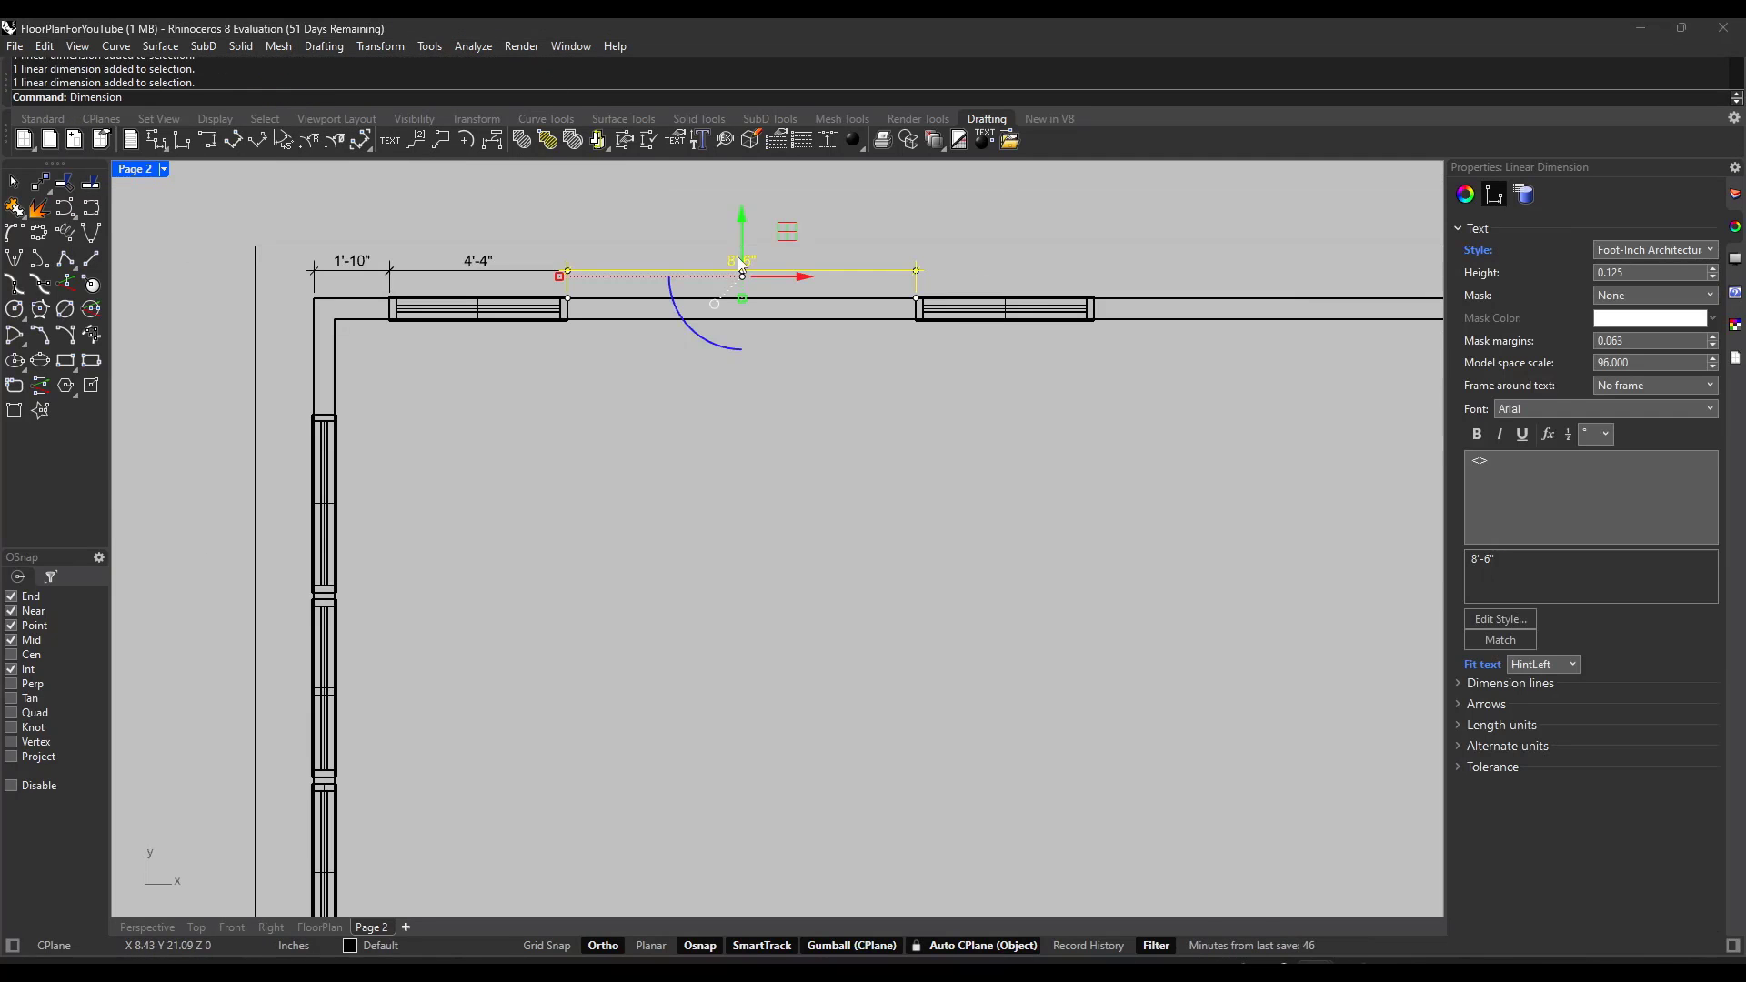
{"action": "left_click", "coordinate": [1713, 272]}
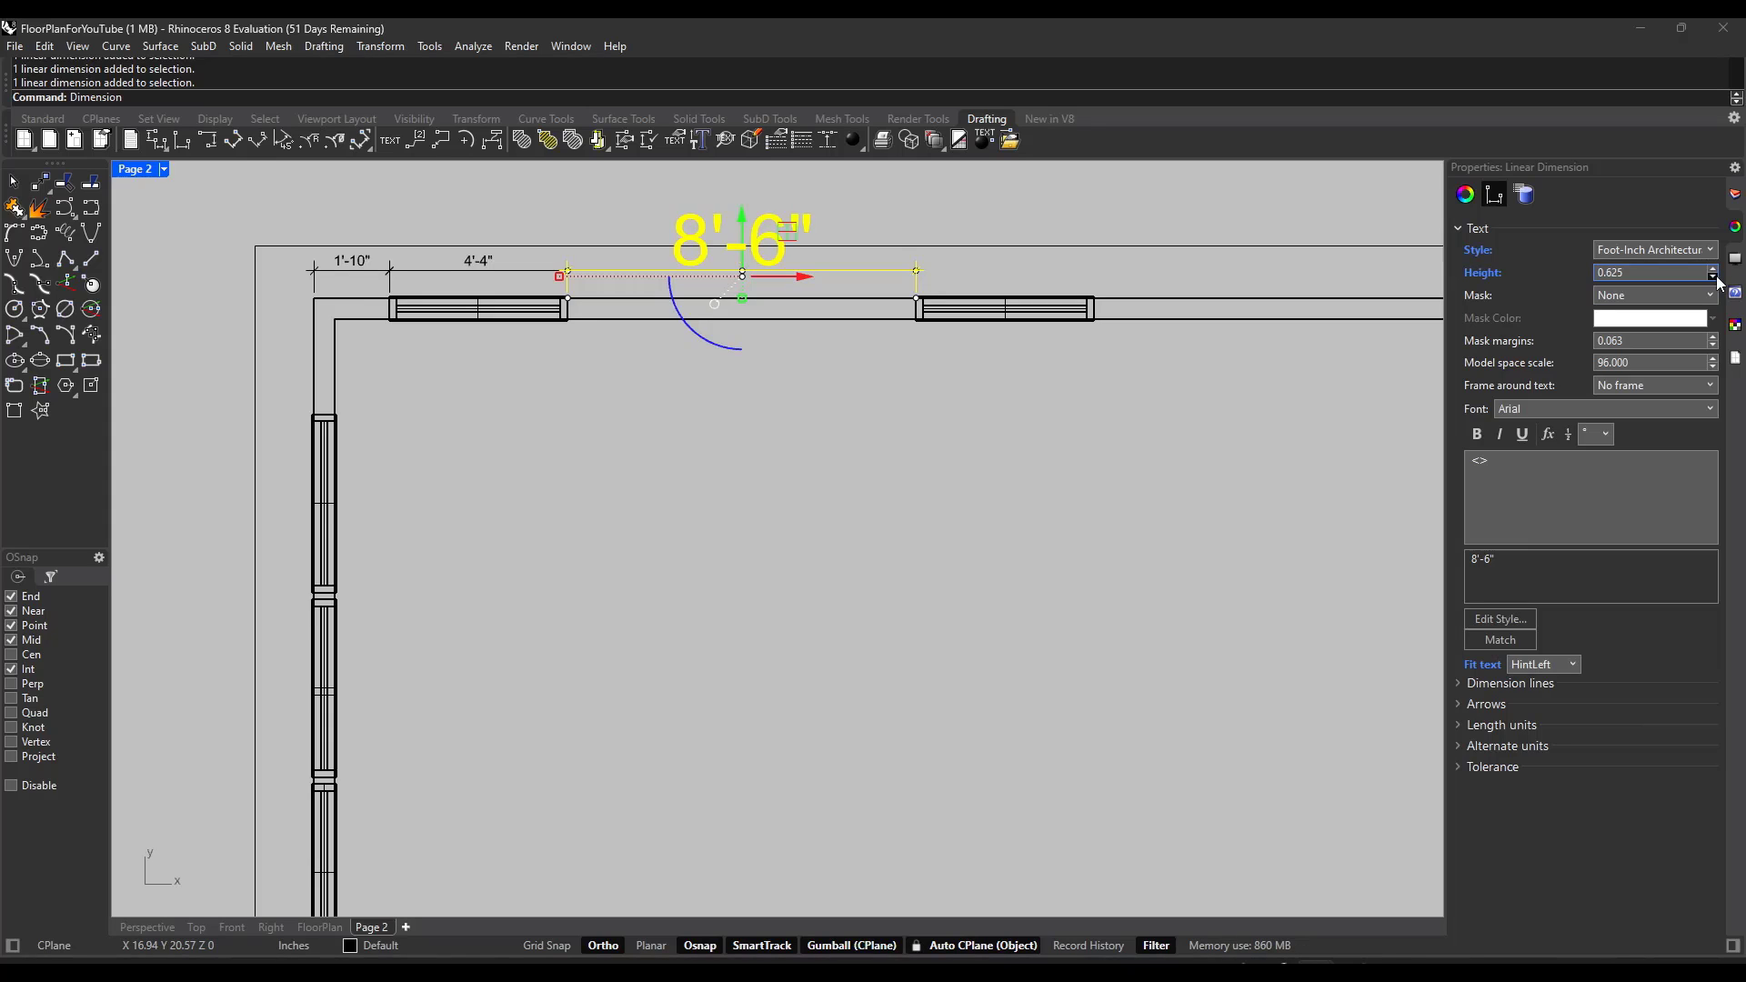
{"action": "left_click", "coordinate": [1713, 277]}
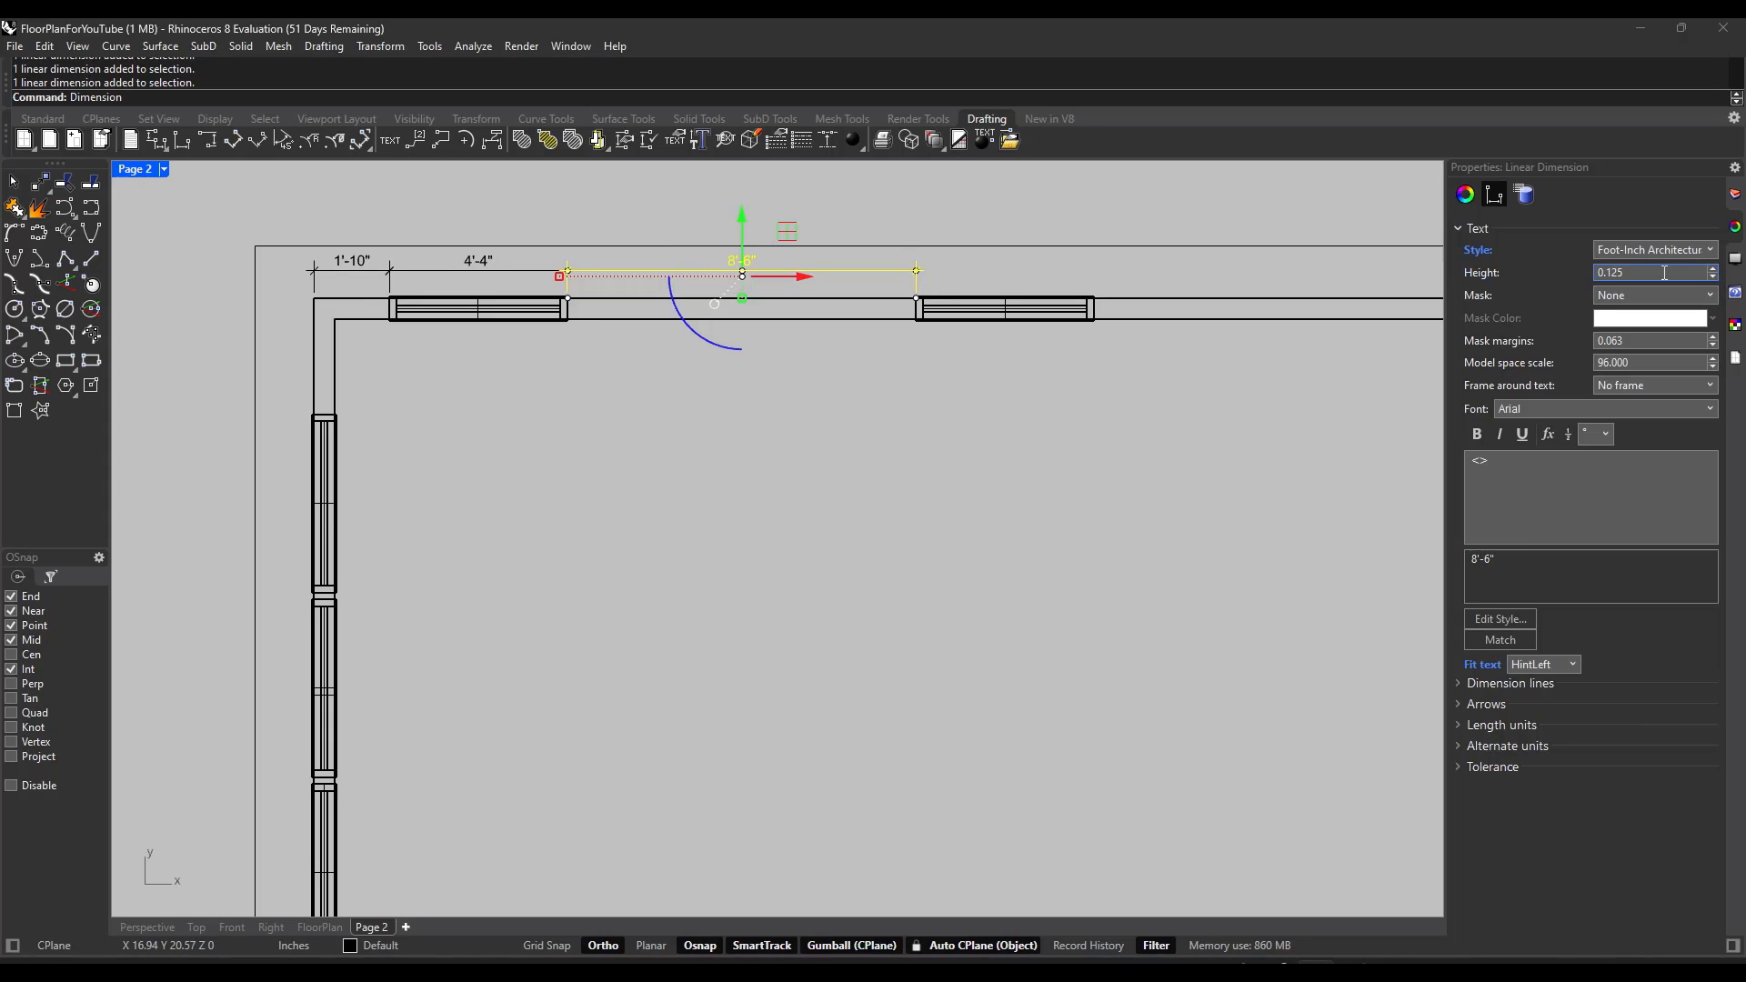
{"action": "left_click", "coordinate": [481, 263], "text": "shift"}
{"action": "left_click", "coordinate": [361, 271], "text": "shift"}
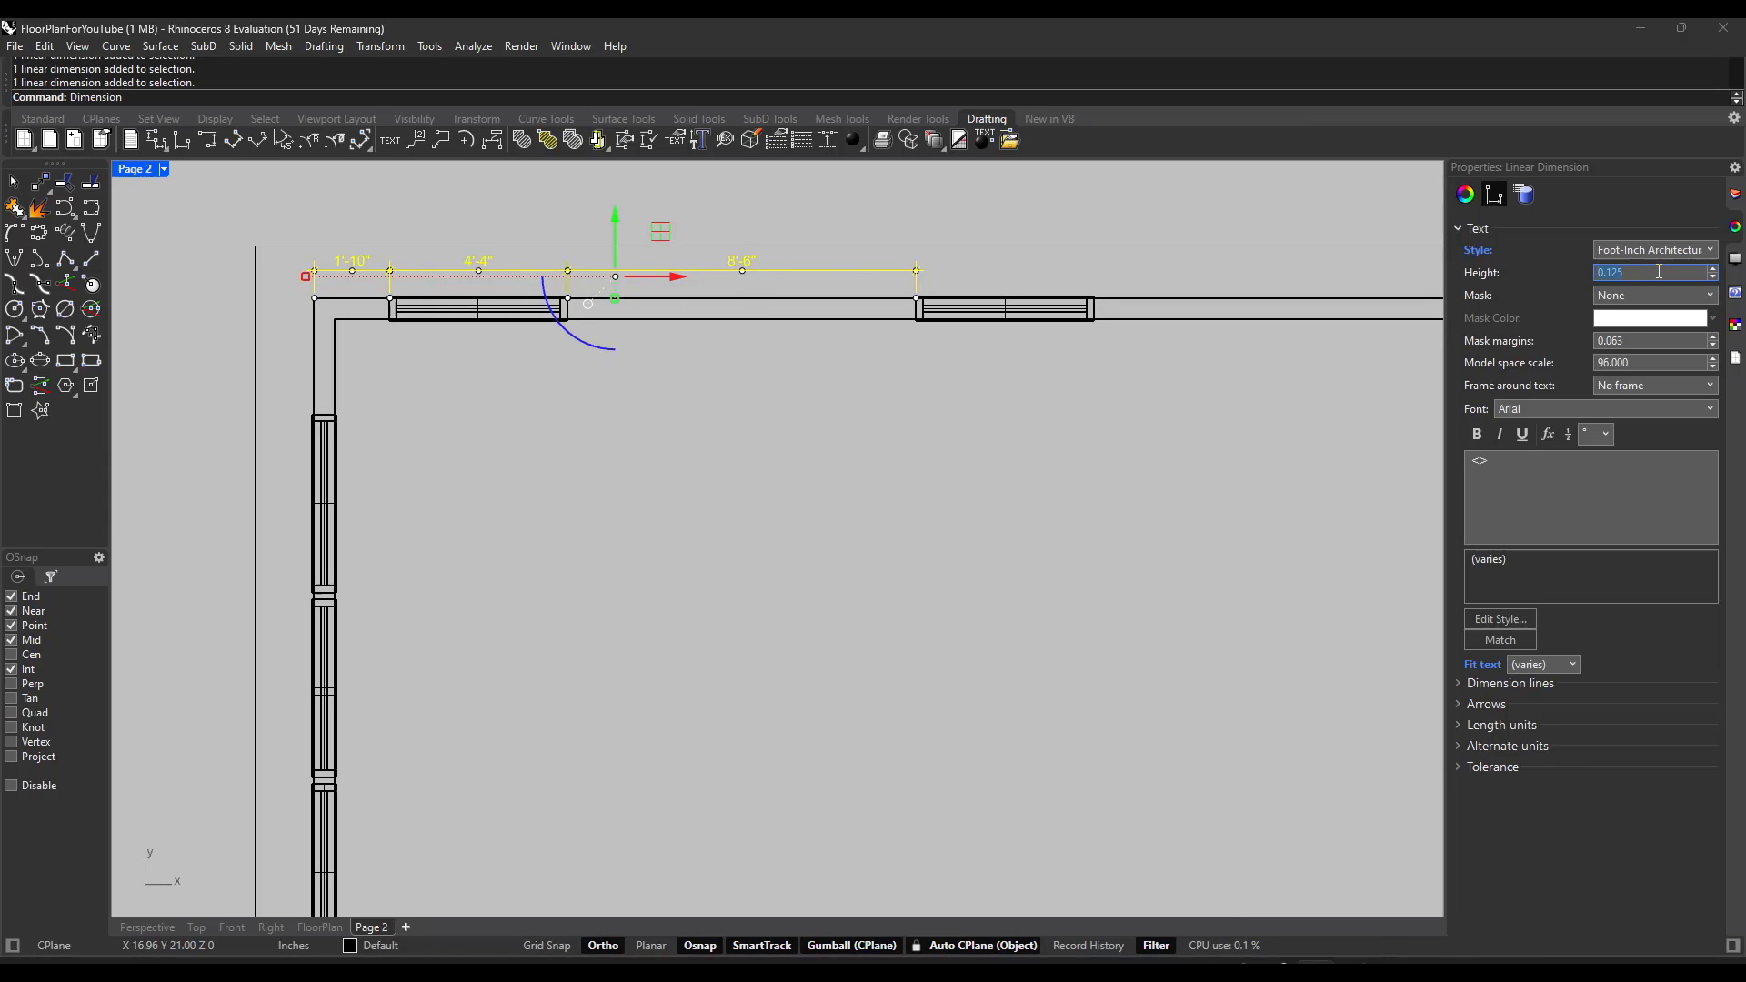
{"action": "type", "text": ".5"}
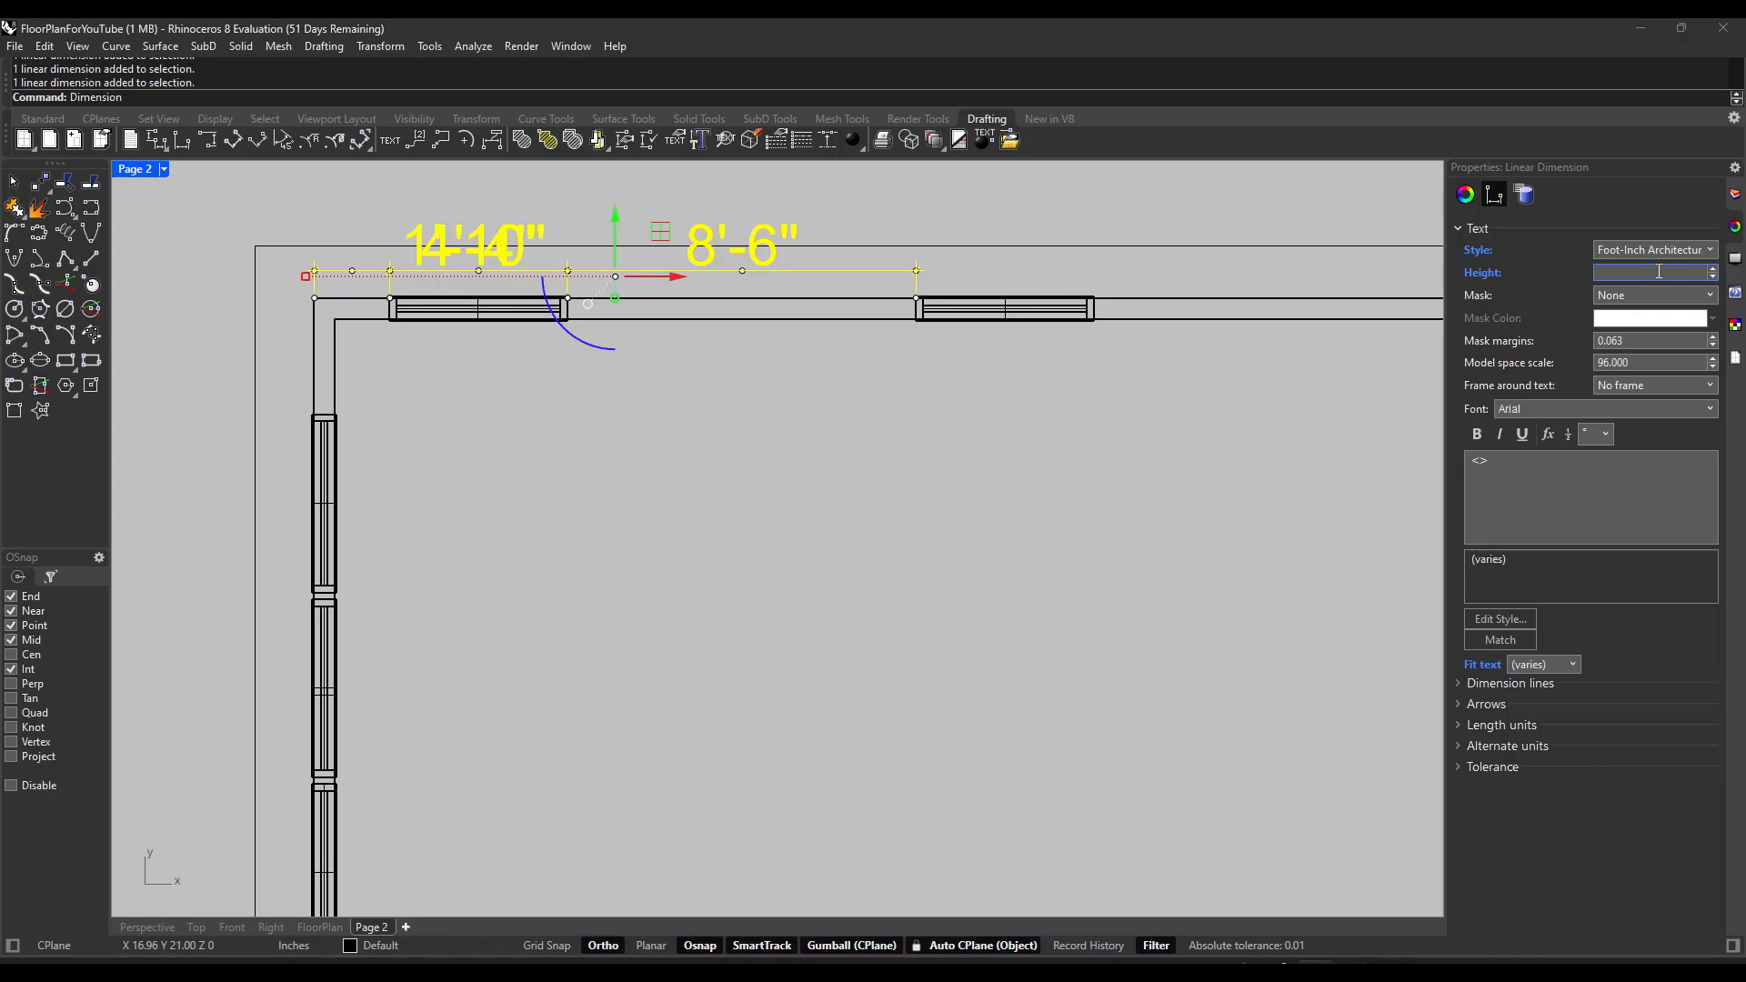
{"action": "type", "text": ".25"}
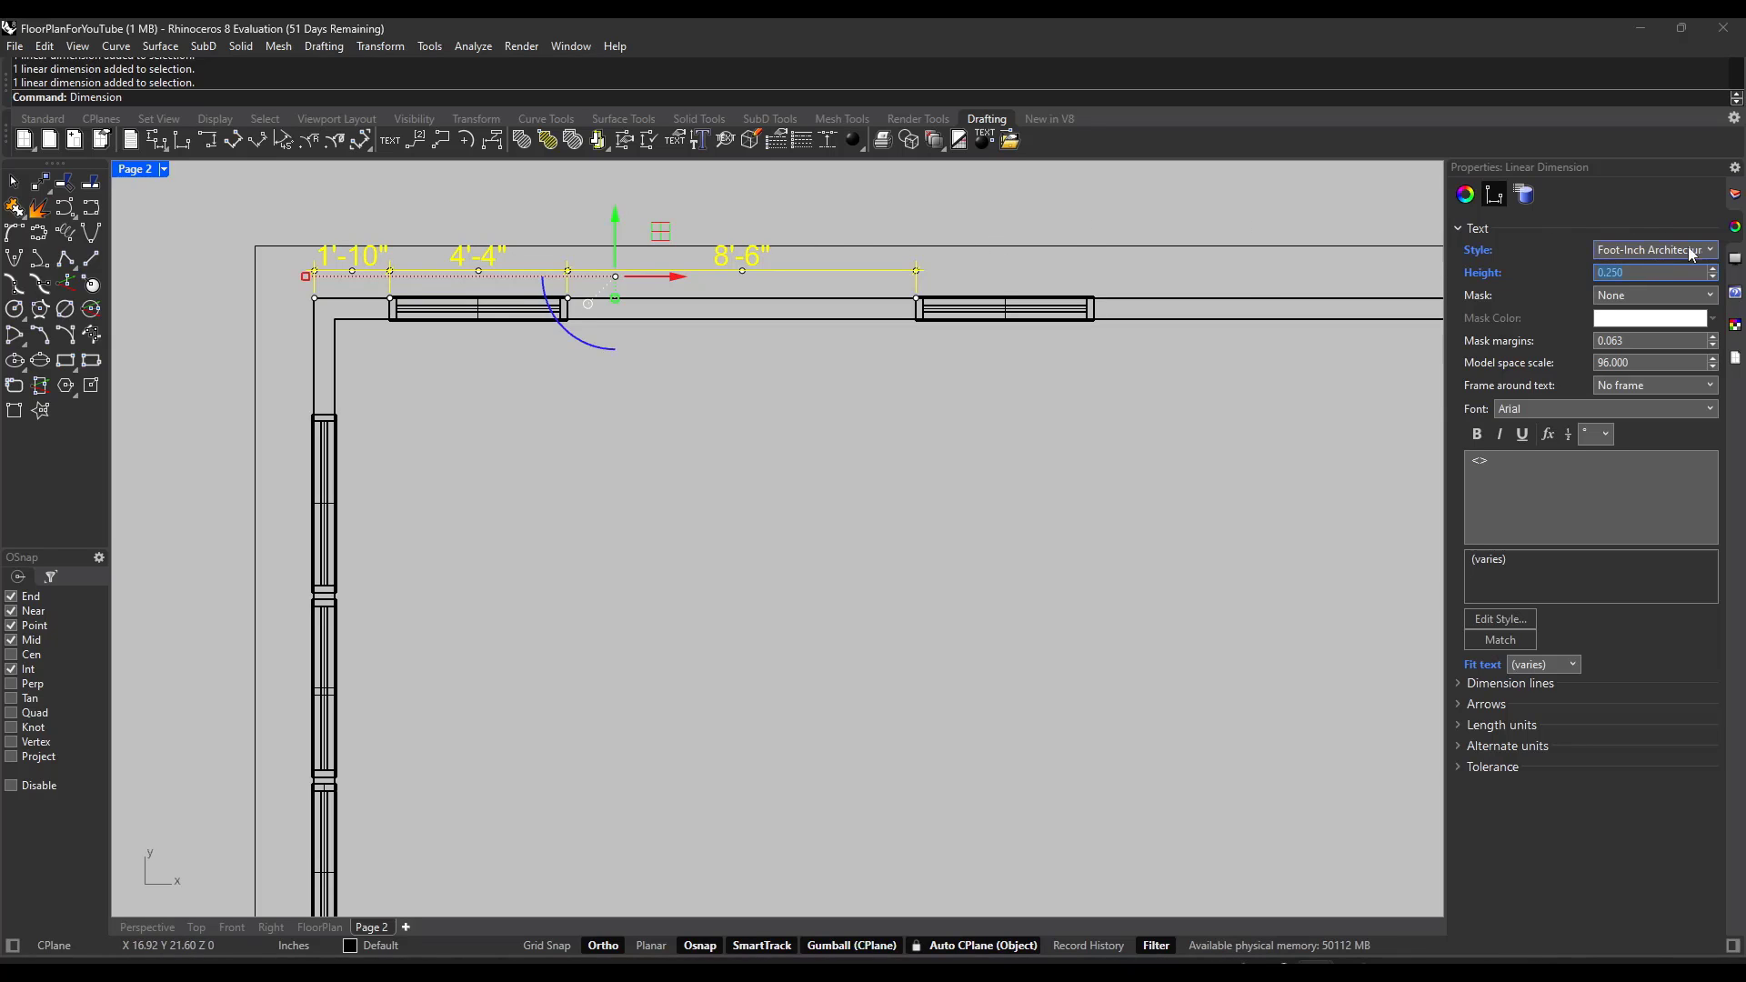
Step: Create a layer named Dimensions, move the three selected dimensions onto it and clear the selection
{"action": "left_click", "coordinate": [1735, 194]}
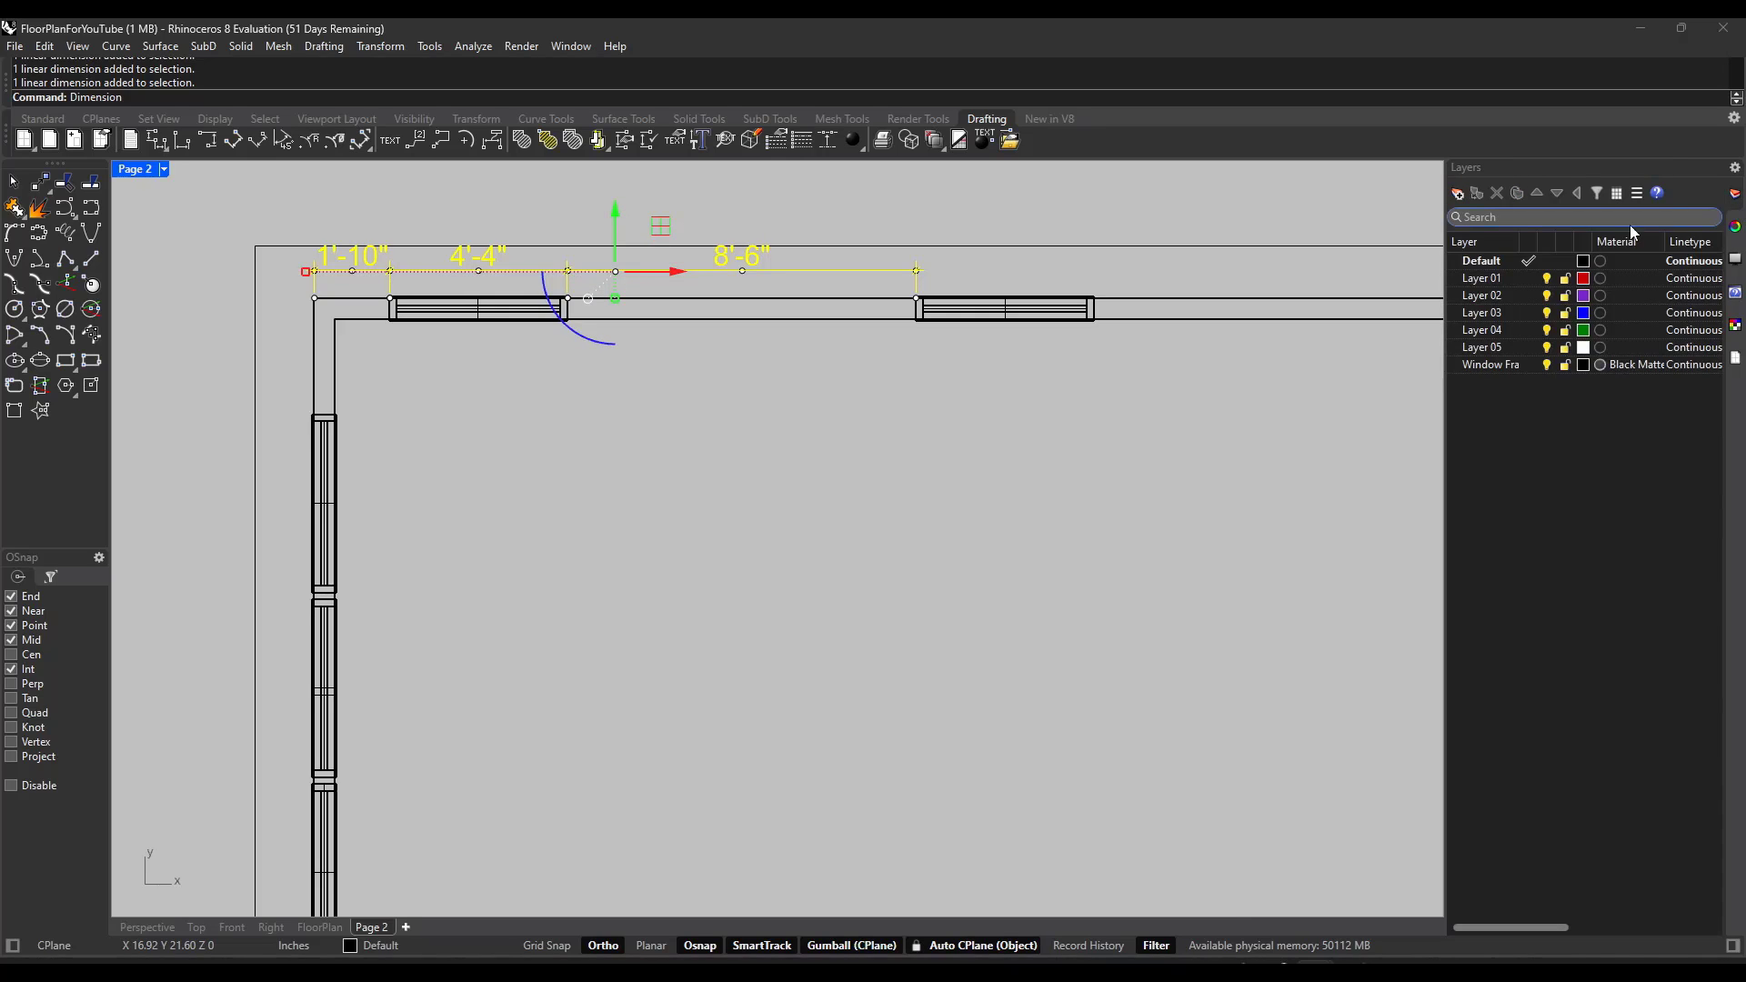
{"action": "left_click", "coordinate": [1458, 195]}
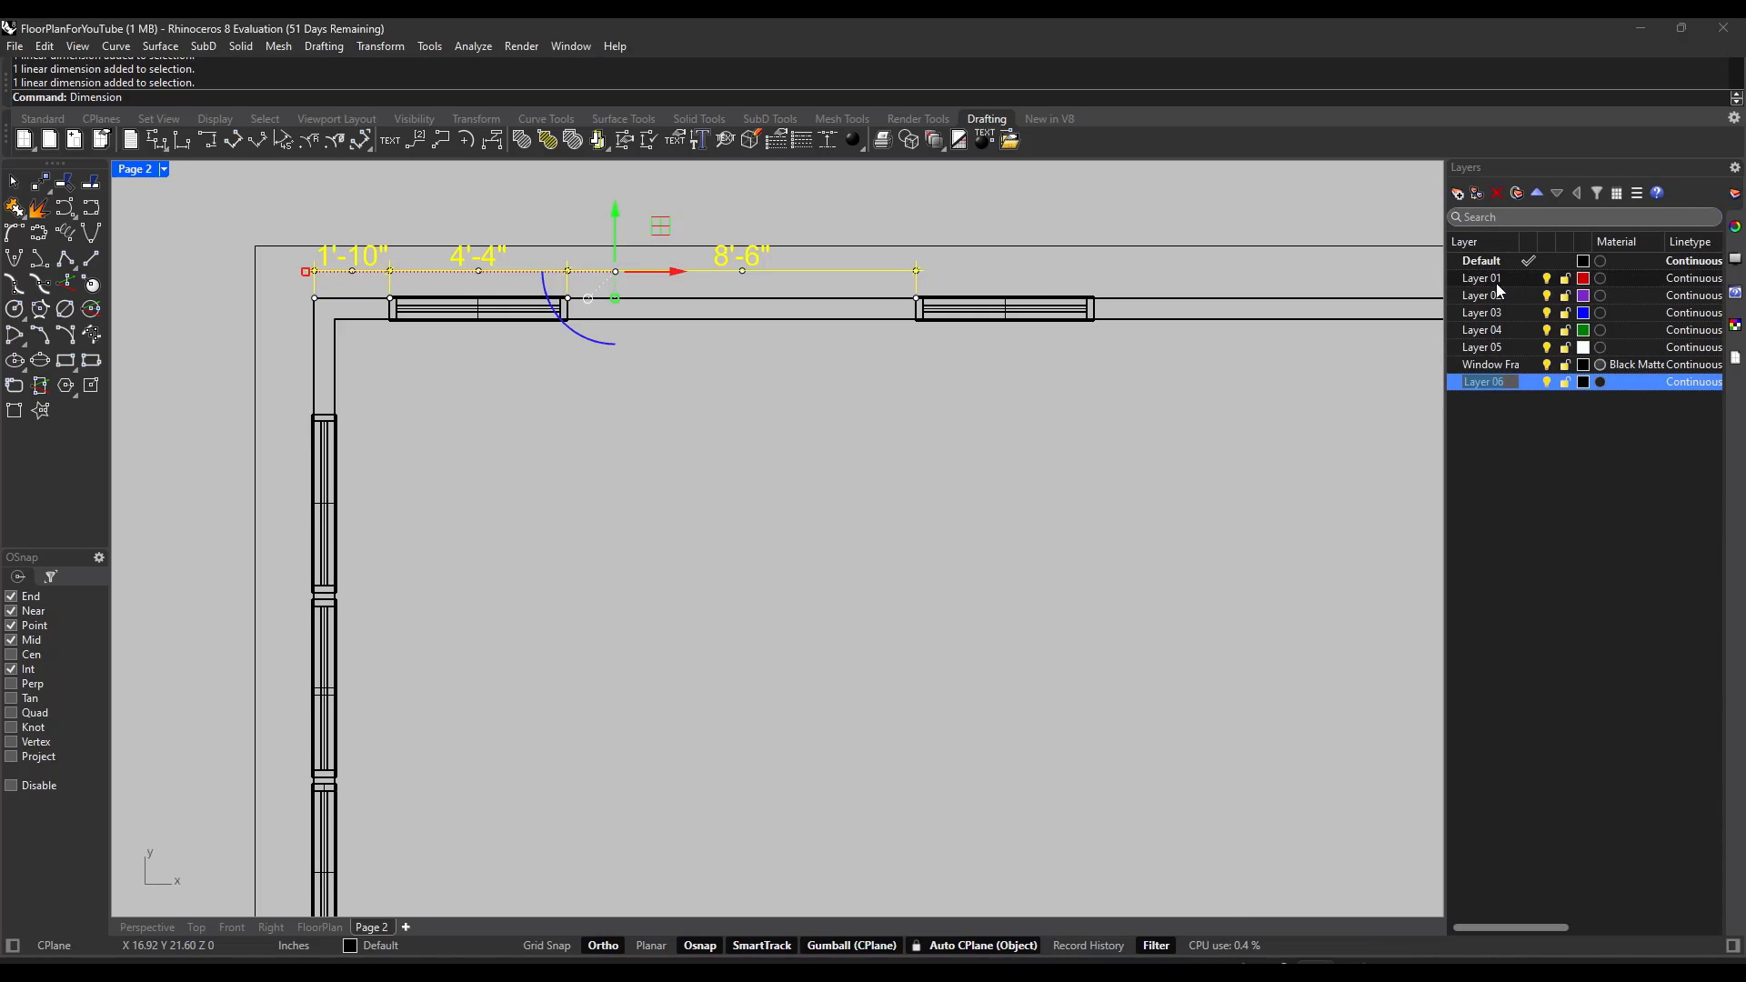
{"action": "type", "text": "Dimensions"}
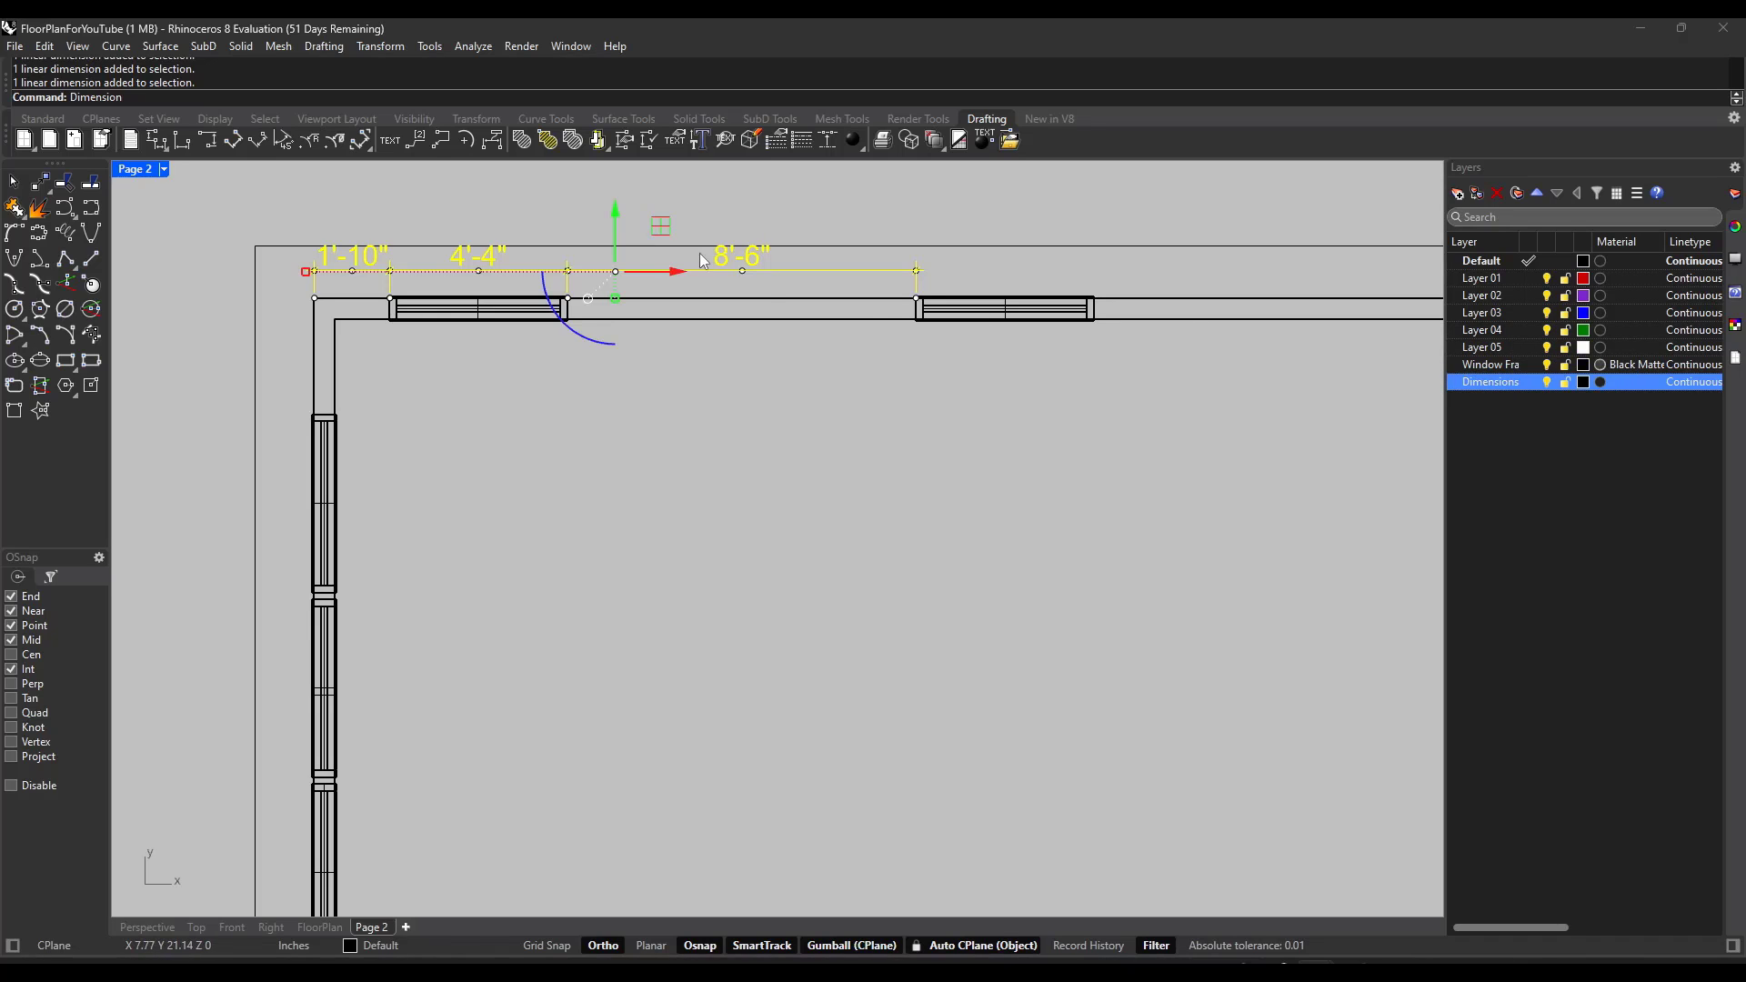
{"action": "right_click", "coordinate": [1493, 384]}
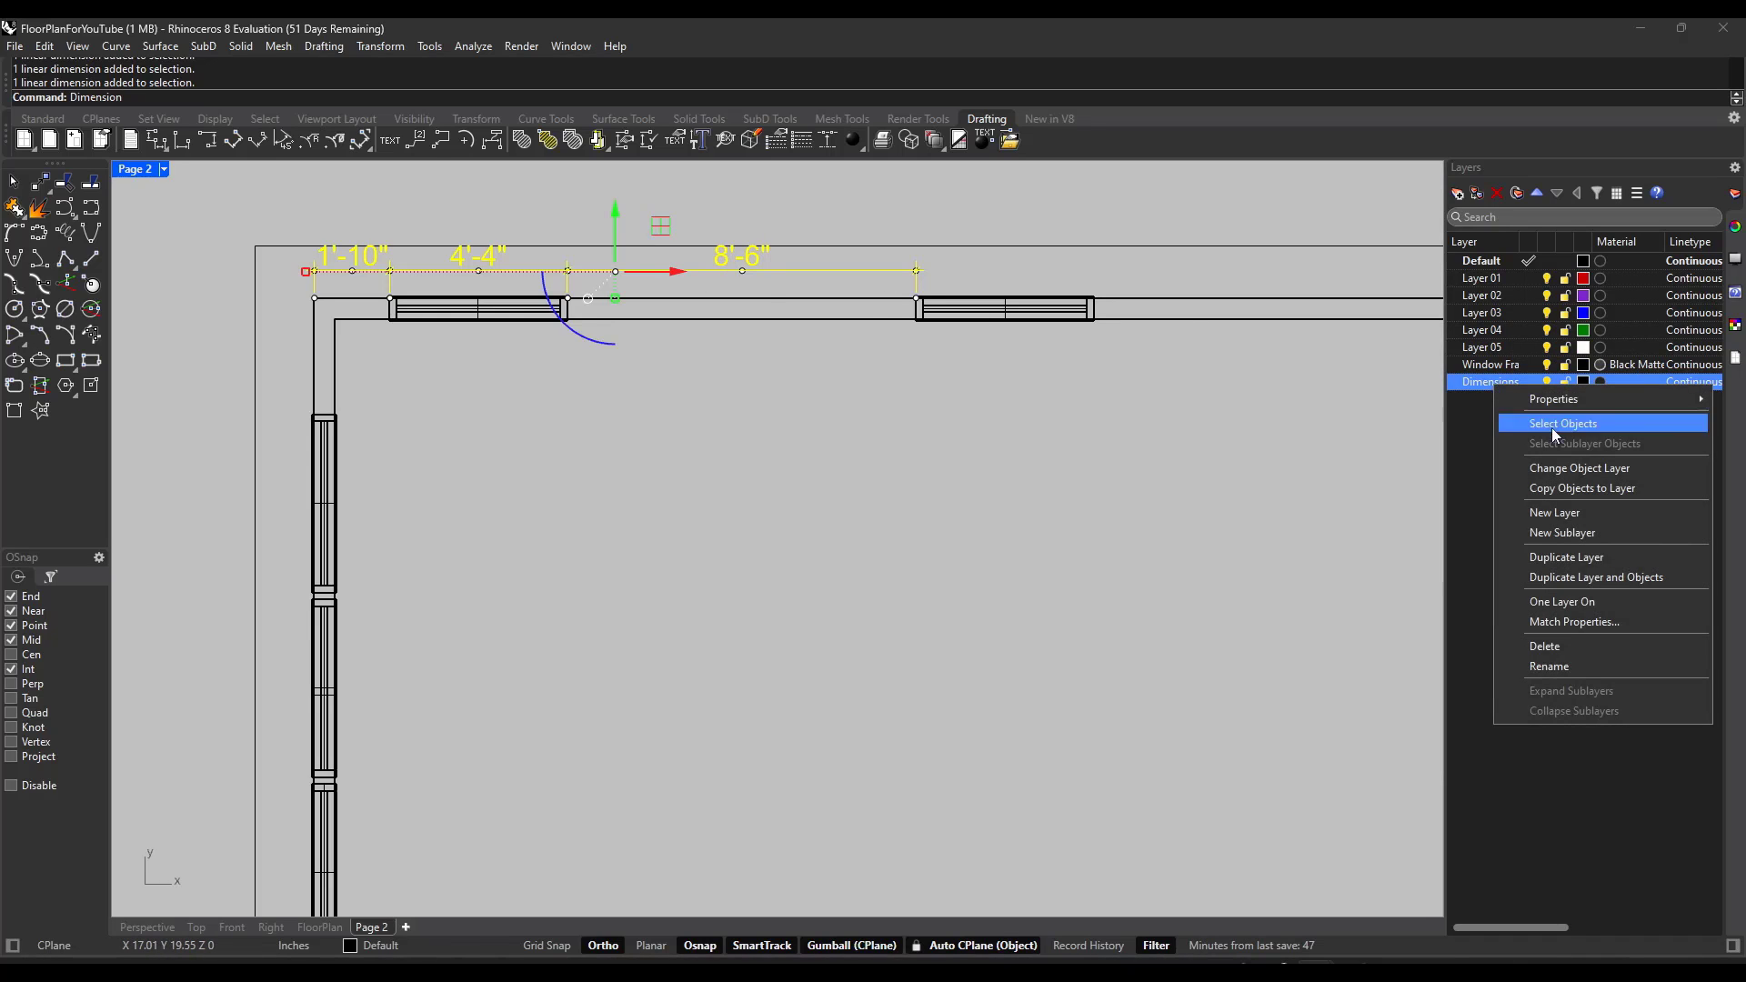
{"action": "left_click", "coordinate": [1580, 467]}
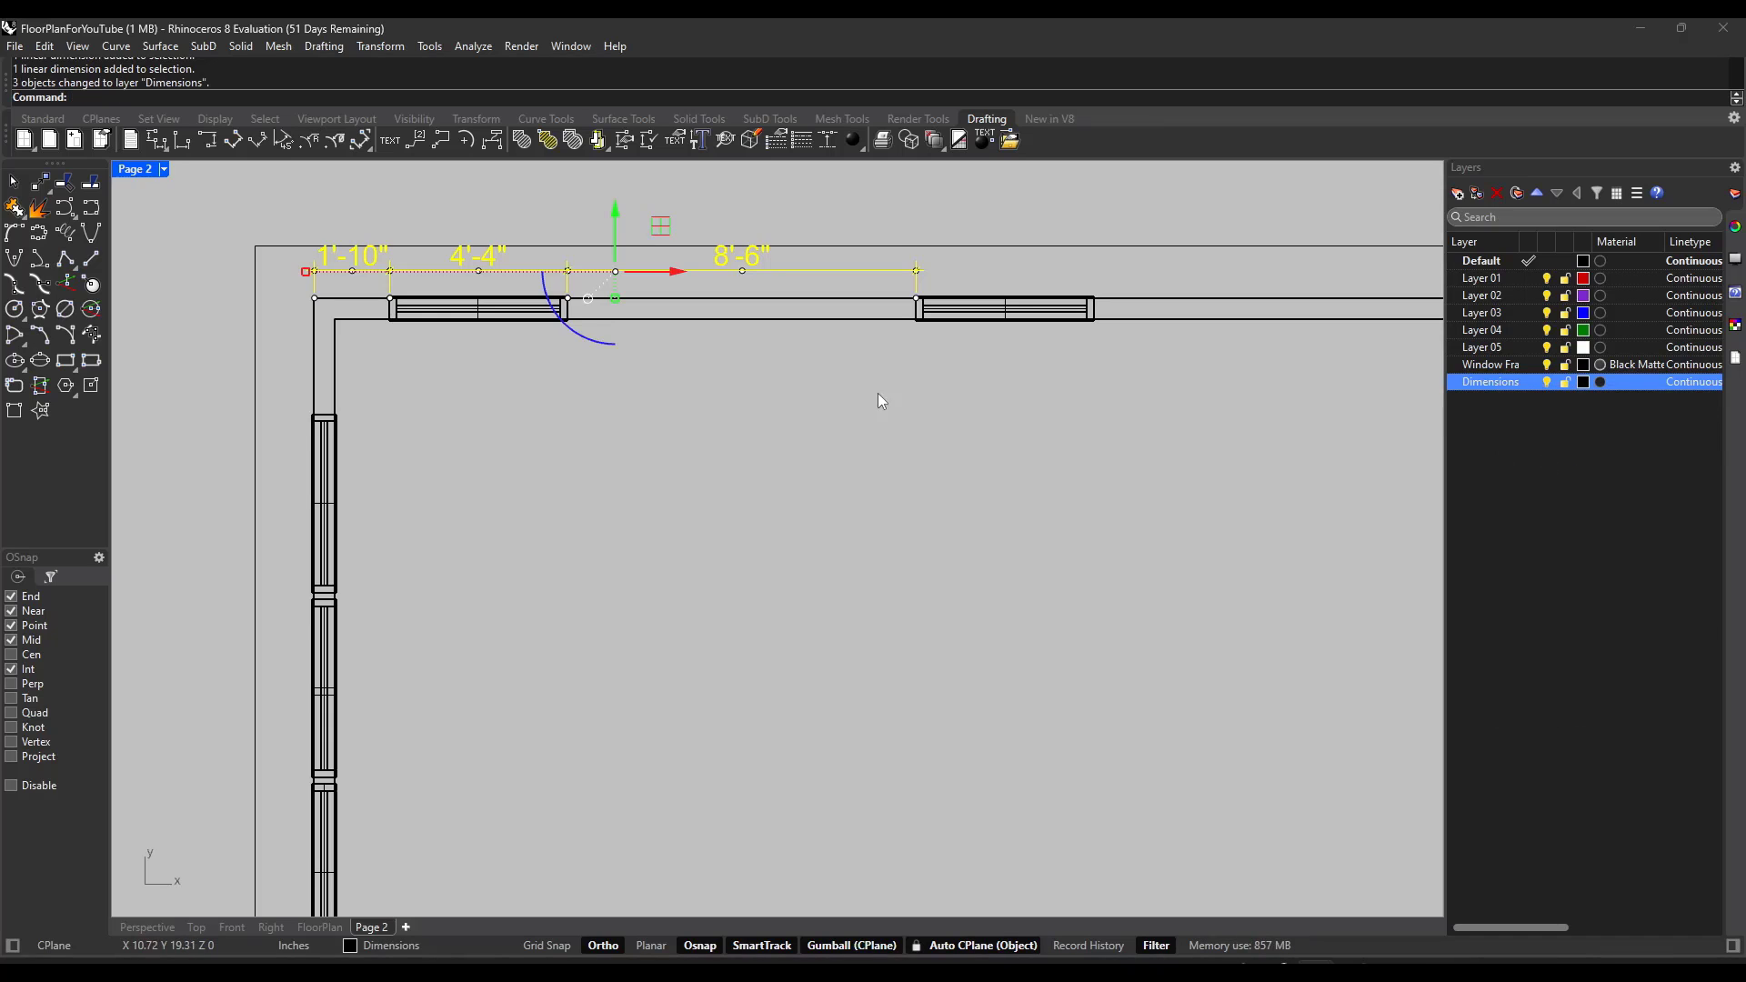
{"action": "left_click", "coordinate": [930, 187]}
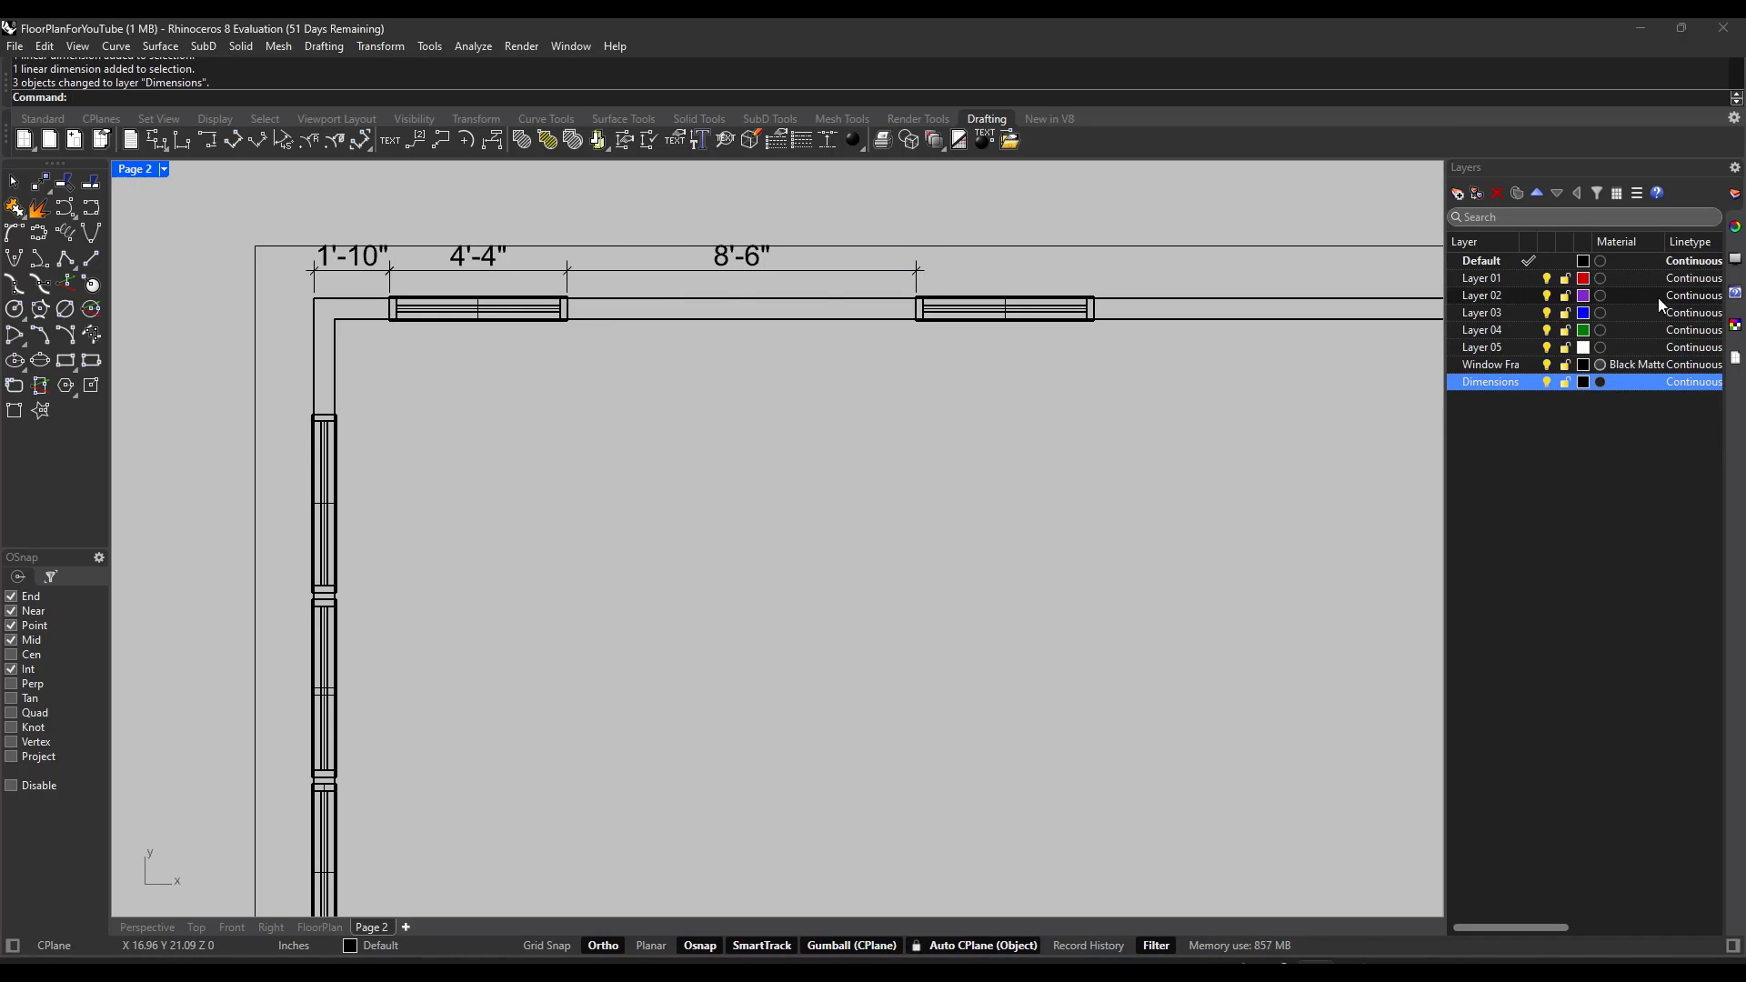
Step: Select all objects on the Dimensions layer and bring up their dimension properties
{"action": "right_click", "coordinate": [1482, 383]}
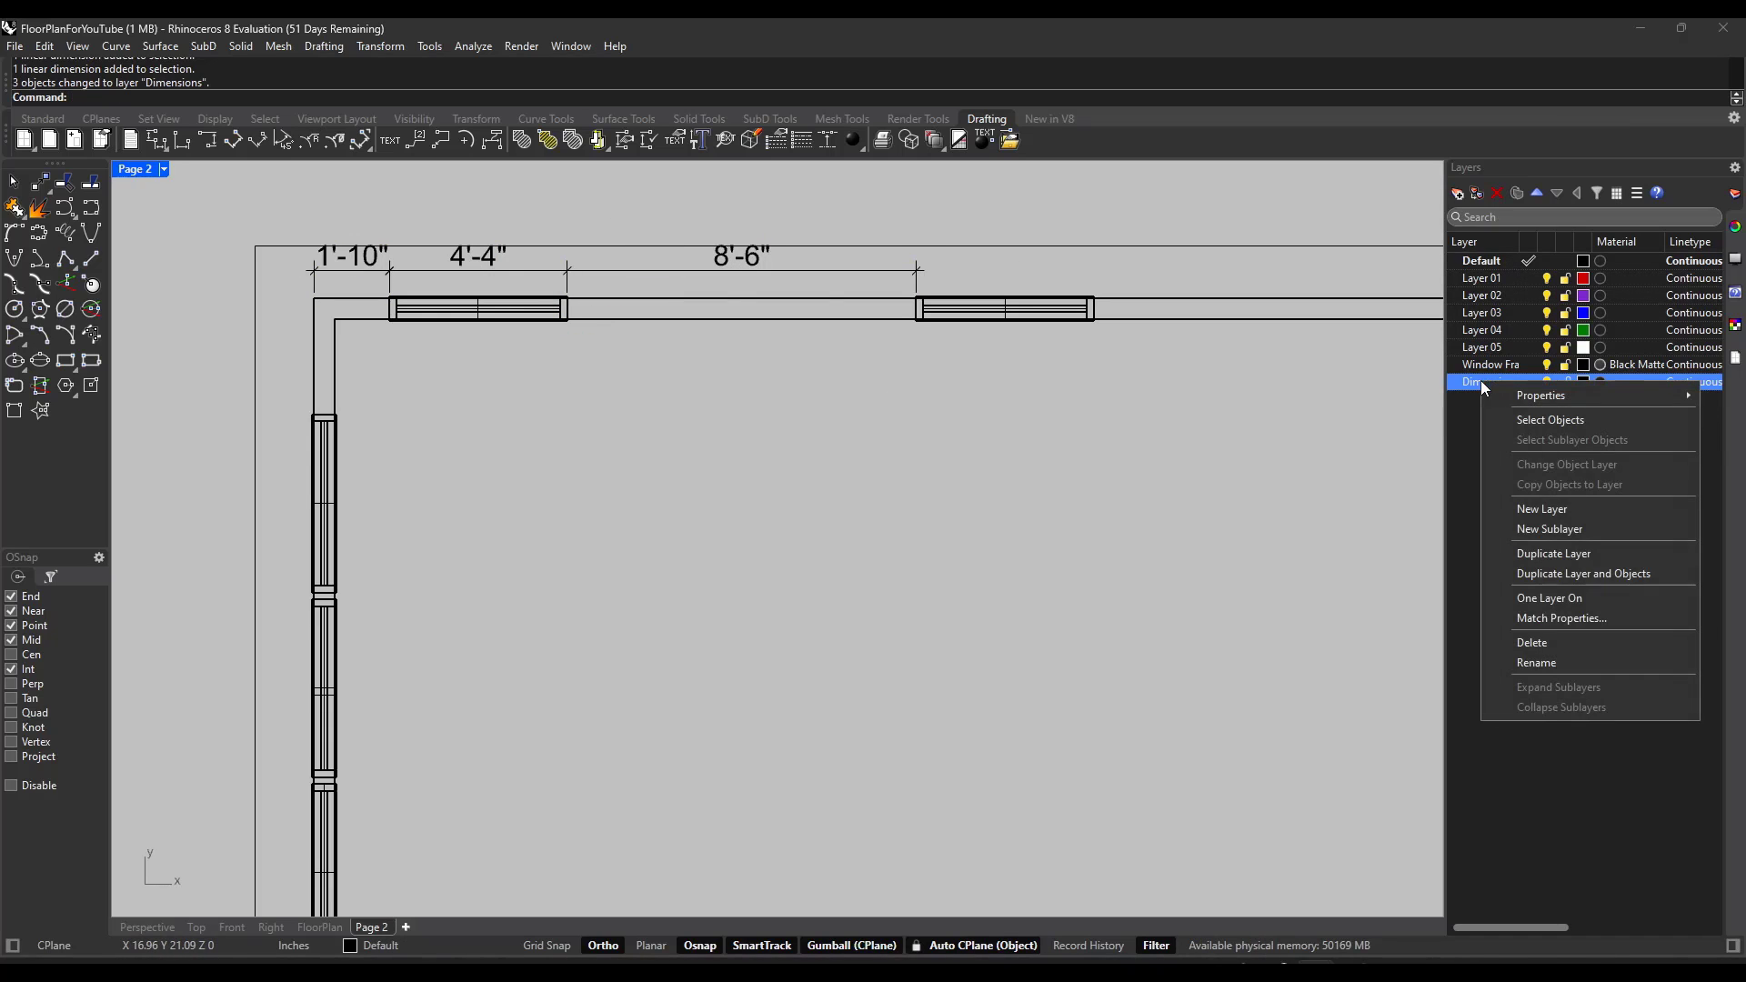
{"action": "left_click", "coordinate": [1536, 419]}
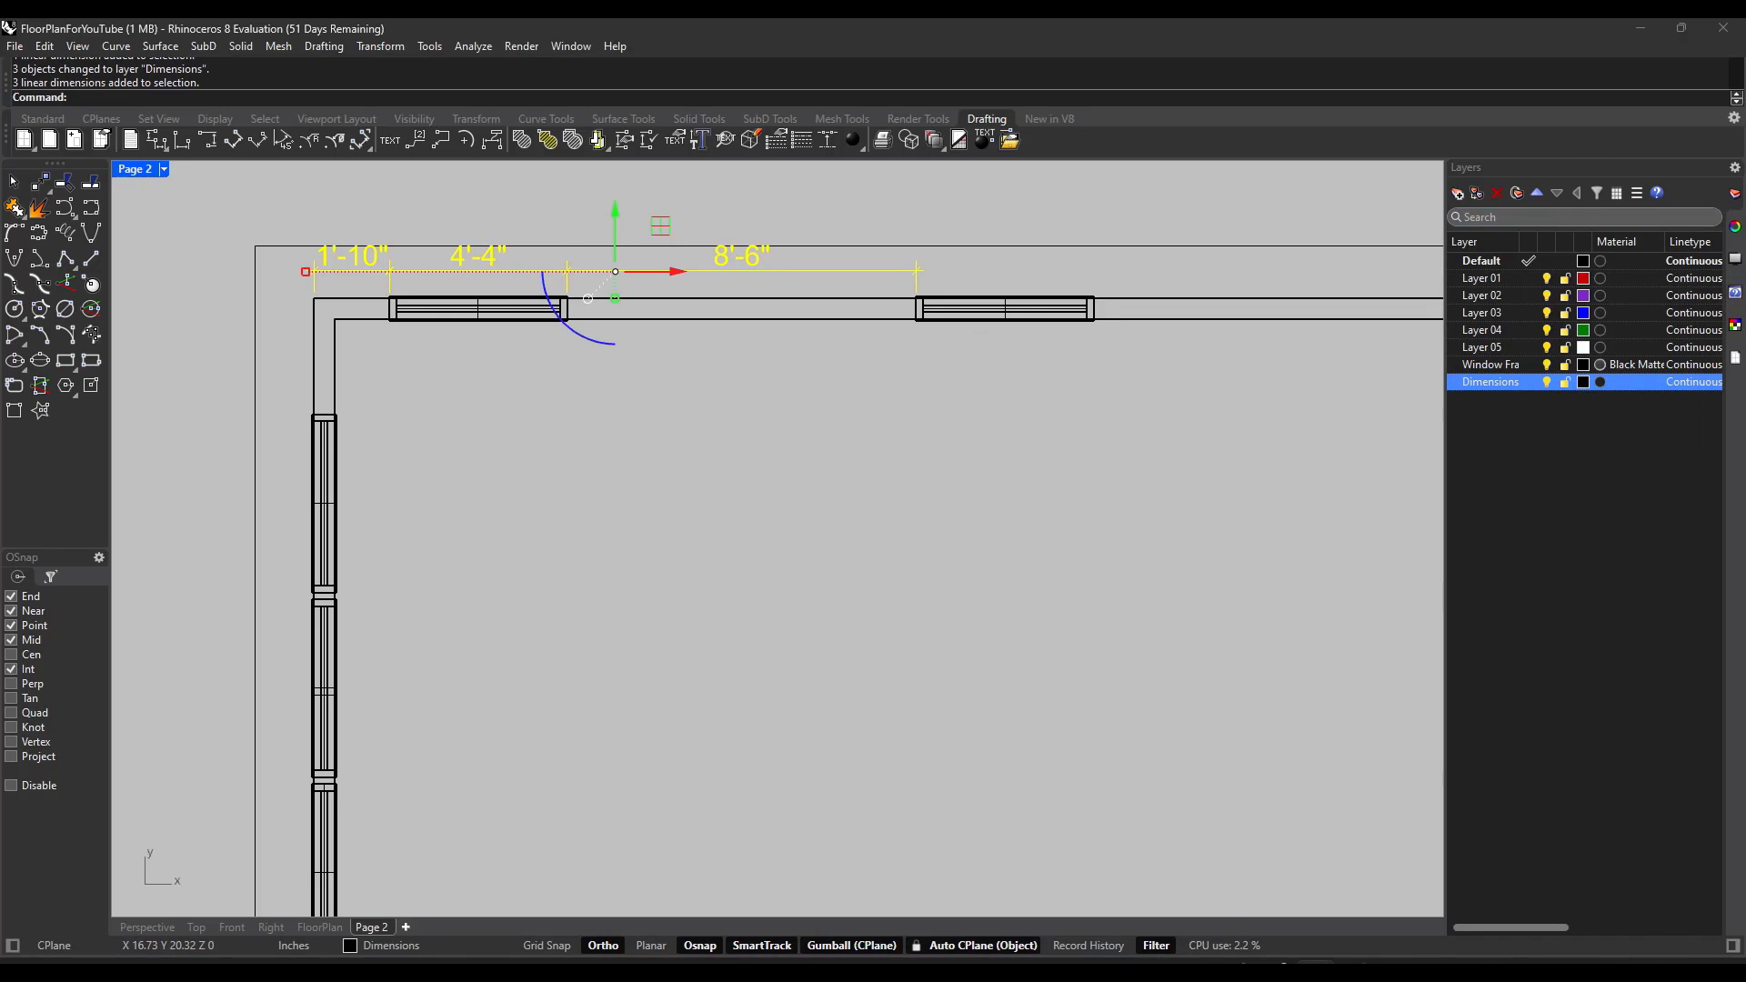
{"action": "left_click", "coordinate": [1735, 227]}
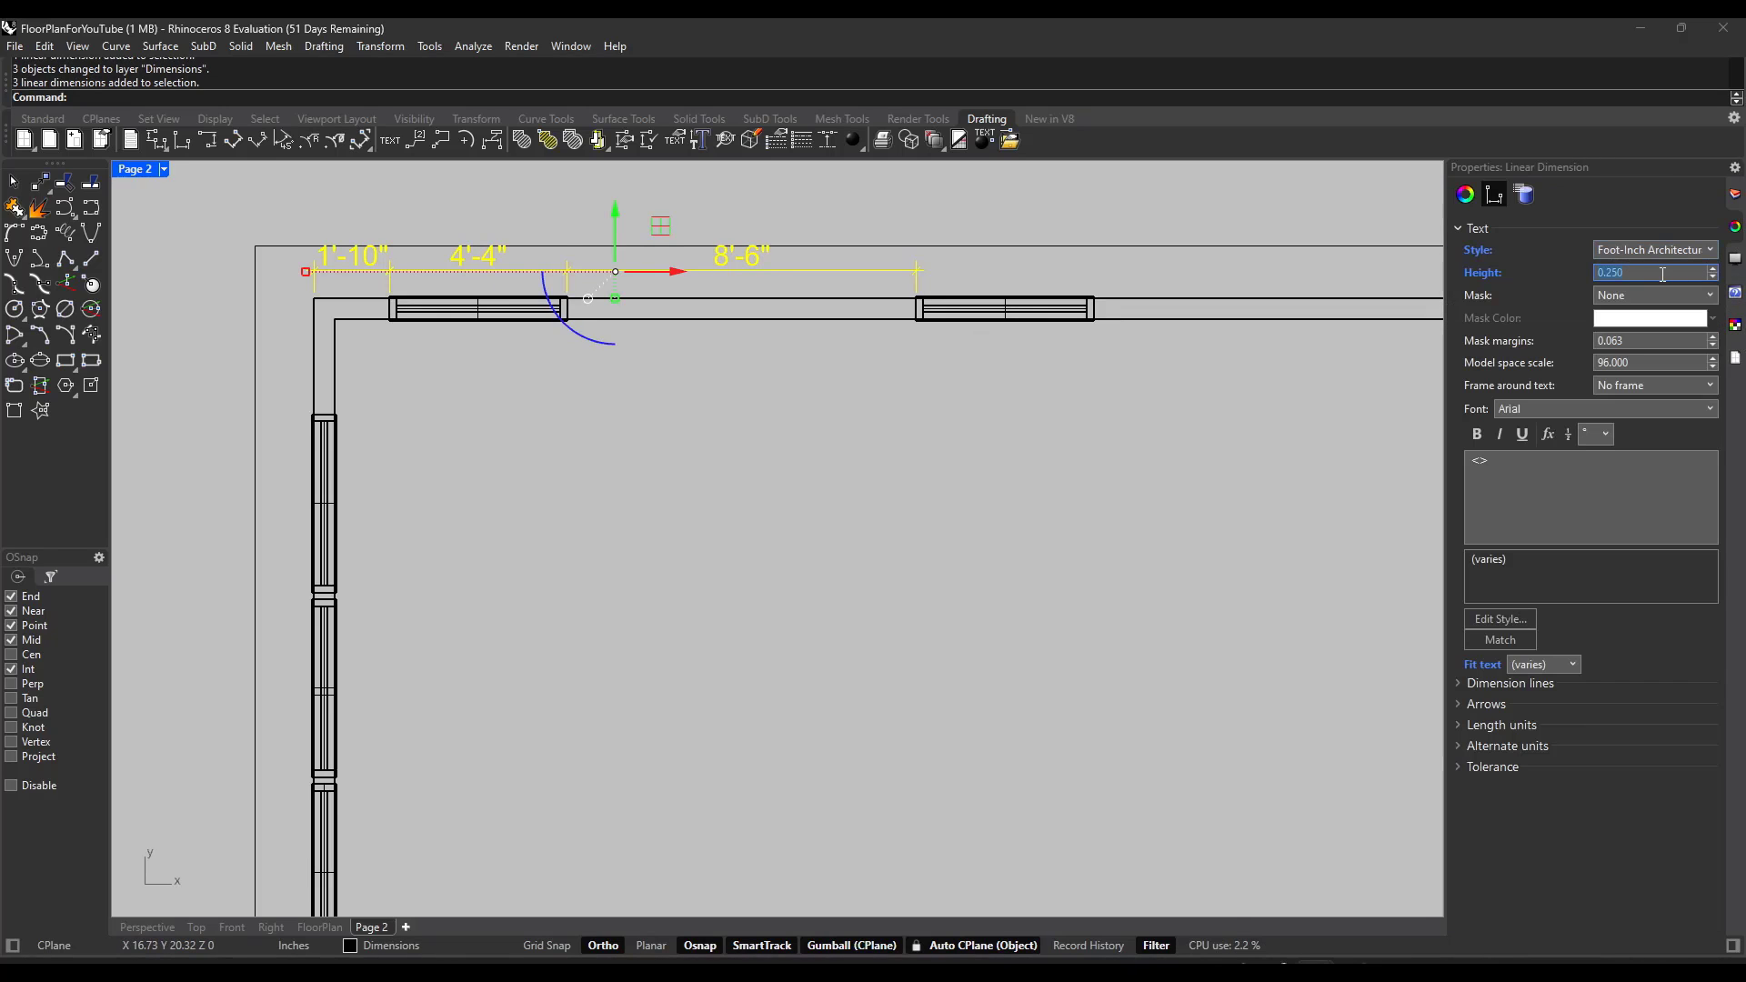
Step: Set the text height of the selected dimensions to 0.2 and clear the selection
{"action": "type", "text": ".2"}
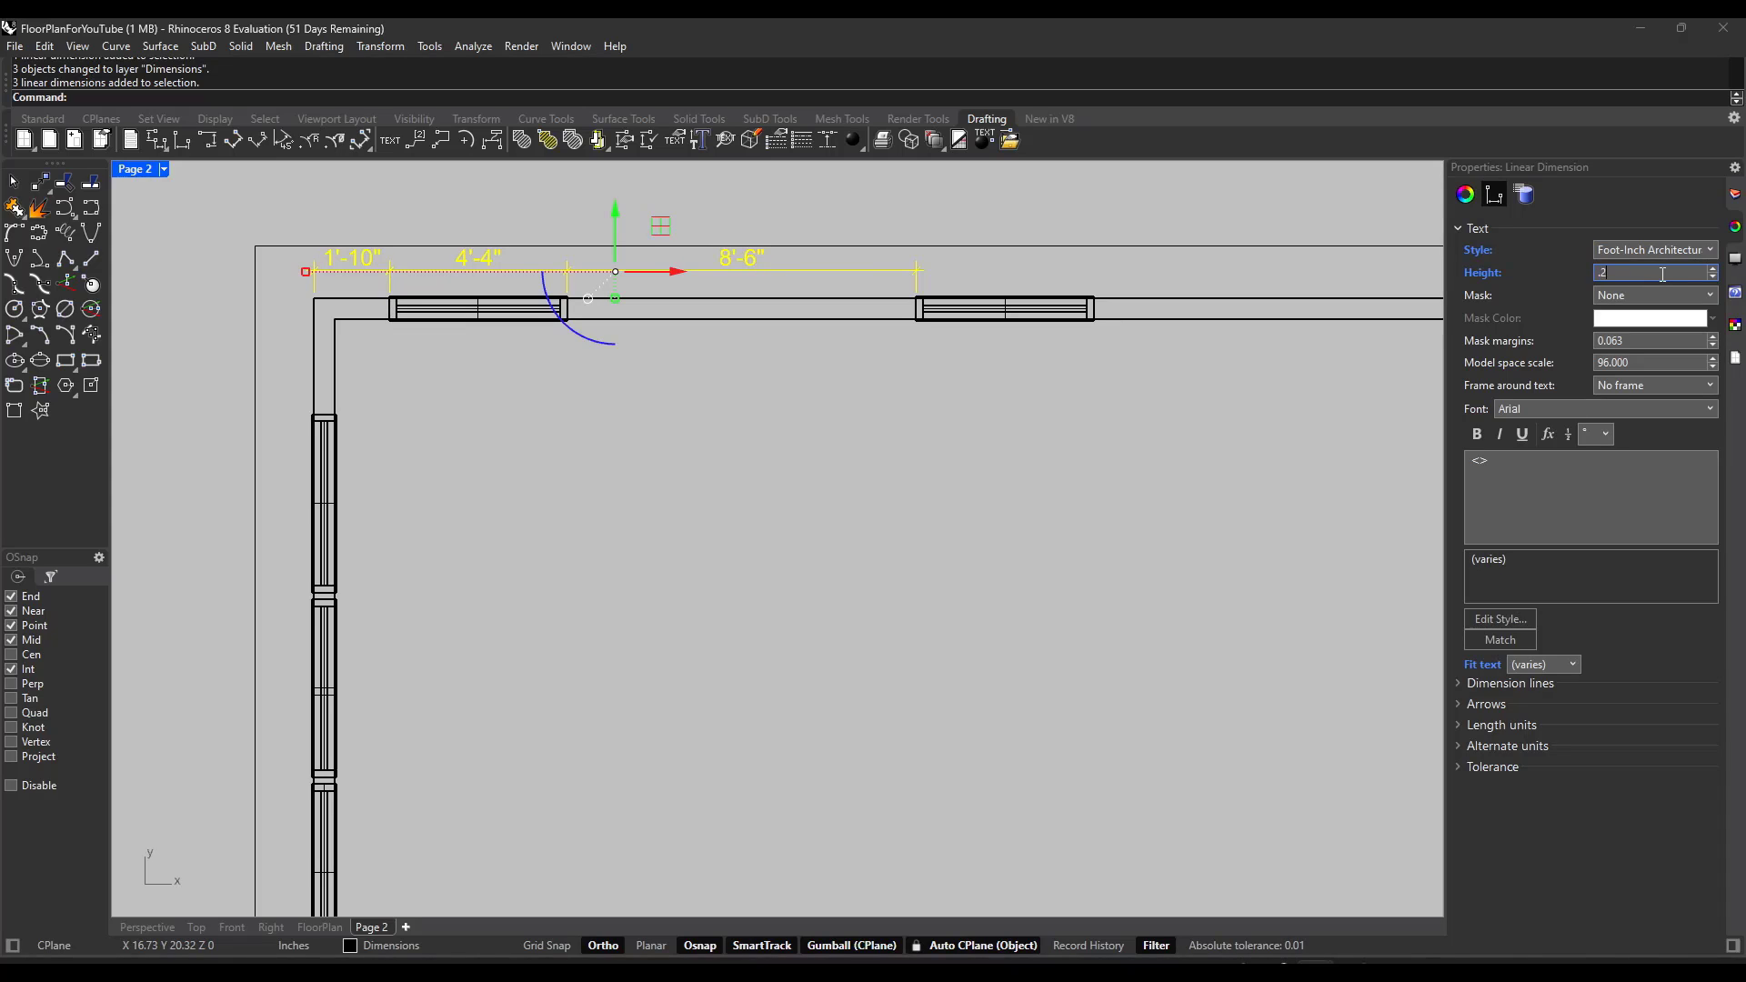
{"action": "key", "text": "Return"}
{"action": "left_click", "coordinate": [979, 234]}
Step: Move the whole Floor Plan title symbol slightly up, closer to the lower edge of the scaled view, and deselect it
{"action": "scroll", "coordinate": [562, 206], "scroll_direction": "down", "scroll_amount": 6}
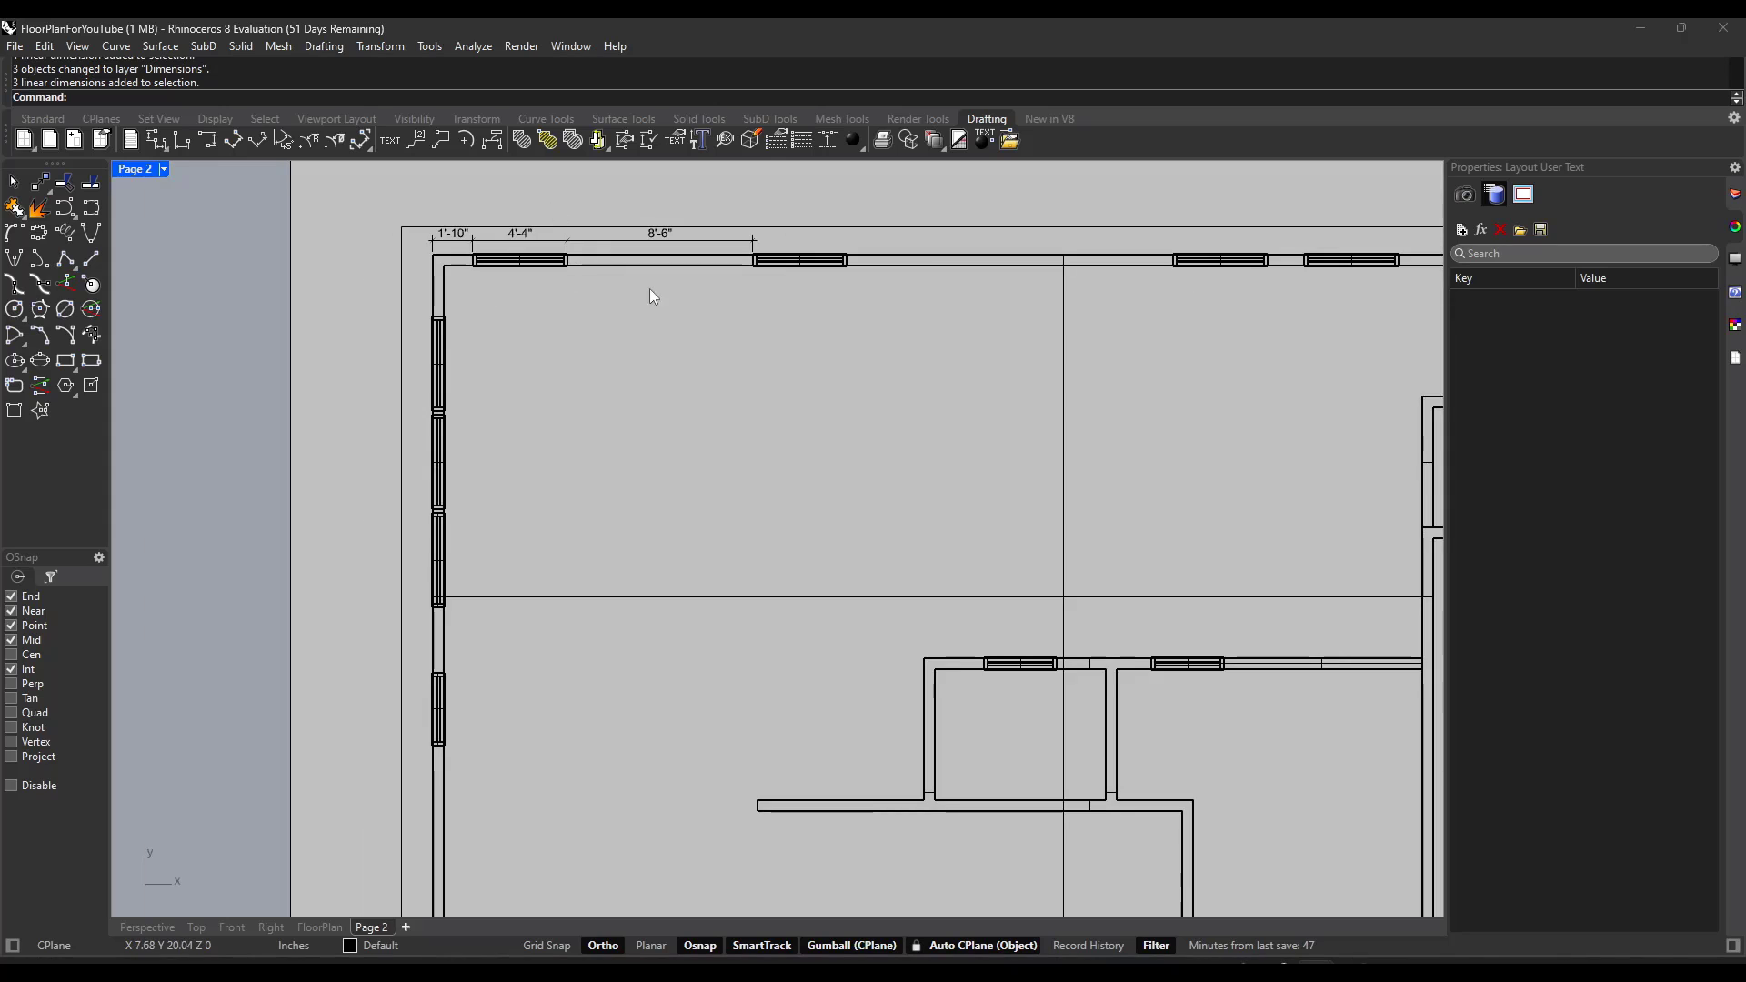
{"action": "scroll", "coordinate": [670, 287], "scroll_direction": "up", "scroll_amount": 1}
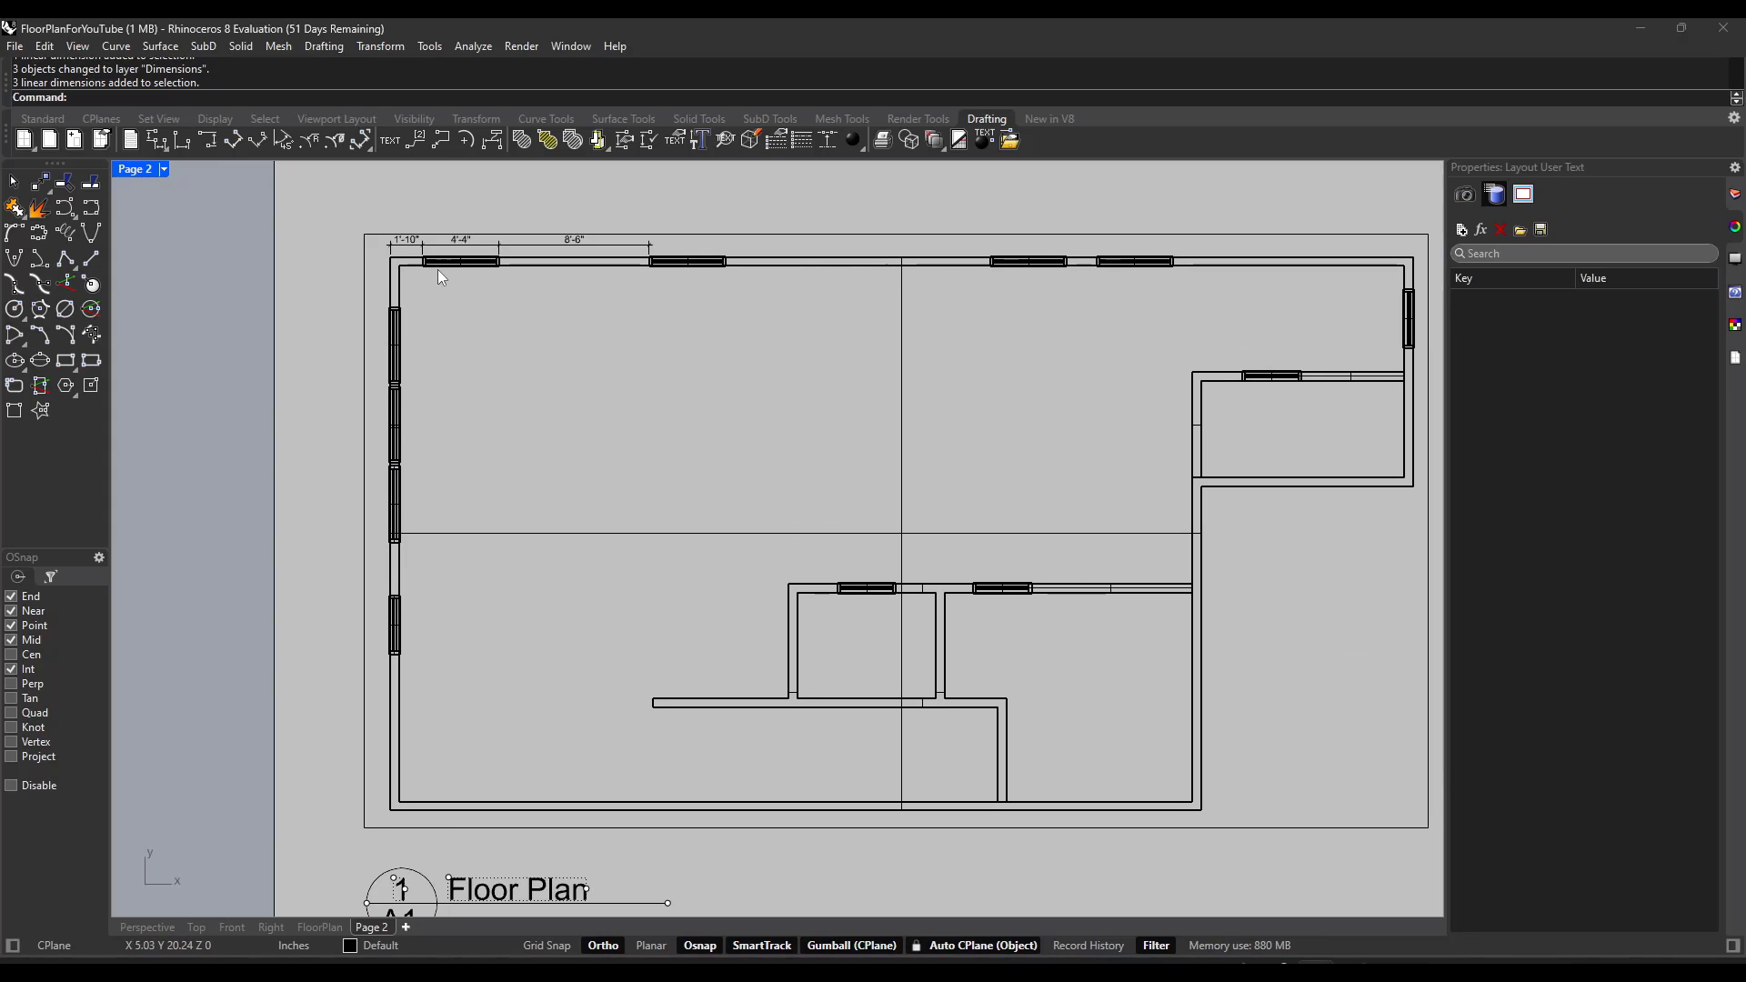
{"action": "scroll", "coordinate": [439, 269], "scroll_direction": "down", "scroll_amount": 1}
{"action": "scroll", "coordinate": [713, 285], "scroll_direction": "down", "scroll_amount": 1}
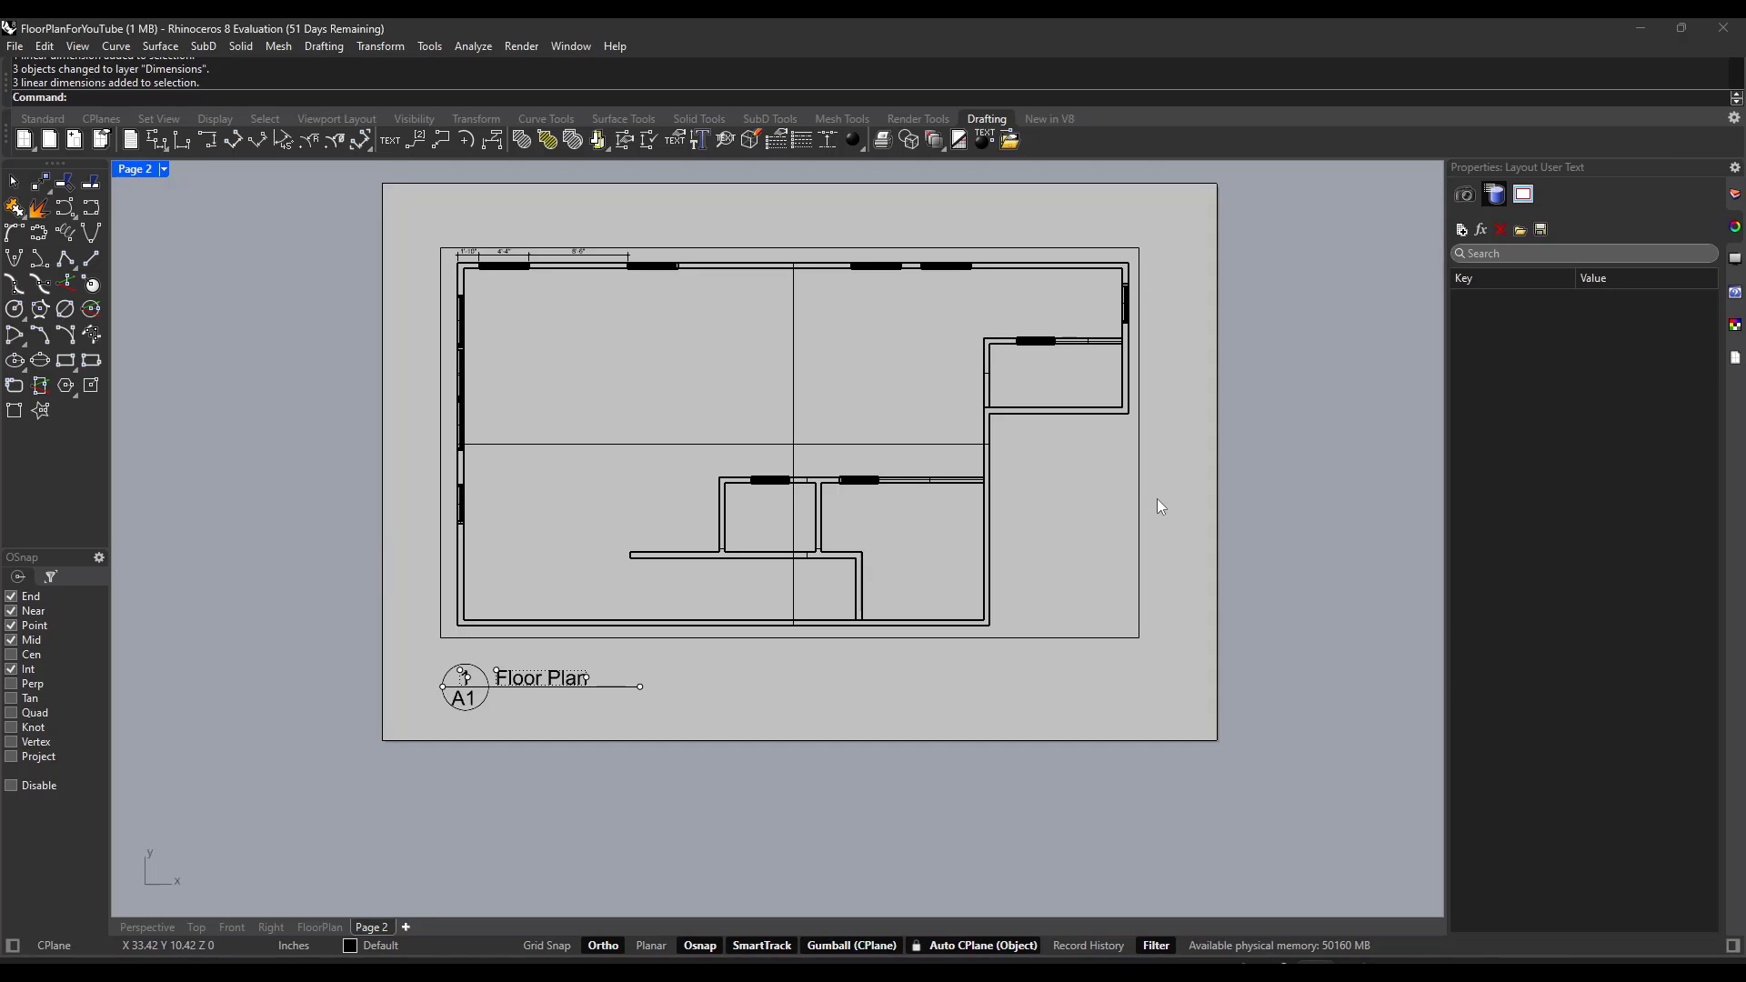
{"action": "scroll", "coordinate": [1155, 491], "scroll_direction": "down", "scroll_amount": 1}
{"action": "scroll", "coordinate": [1166, 504], "scroll_direction": "up", "scroll_amount": 1}
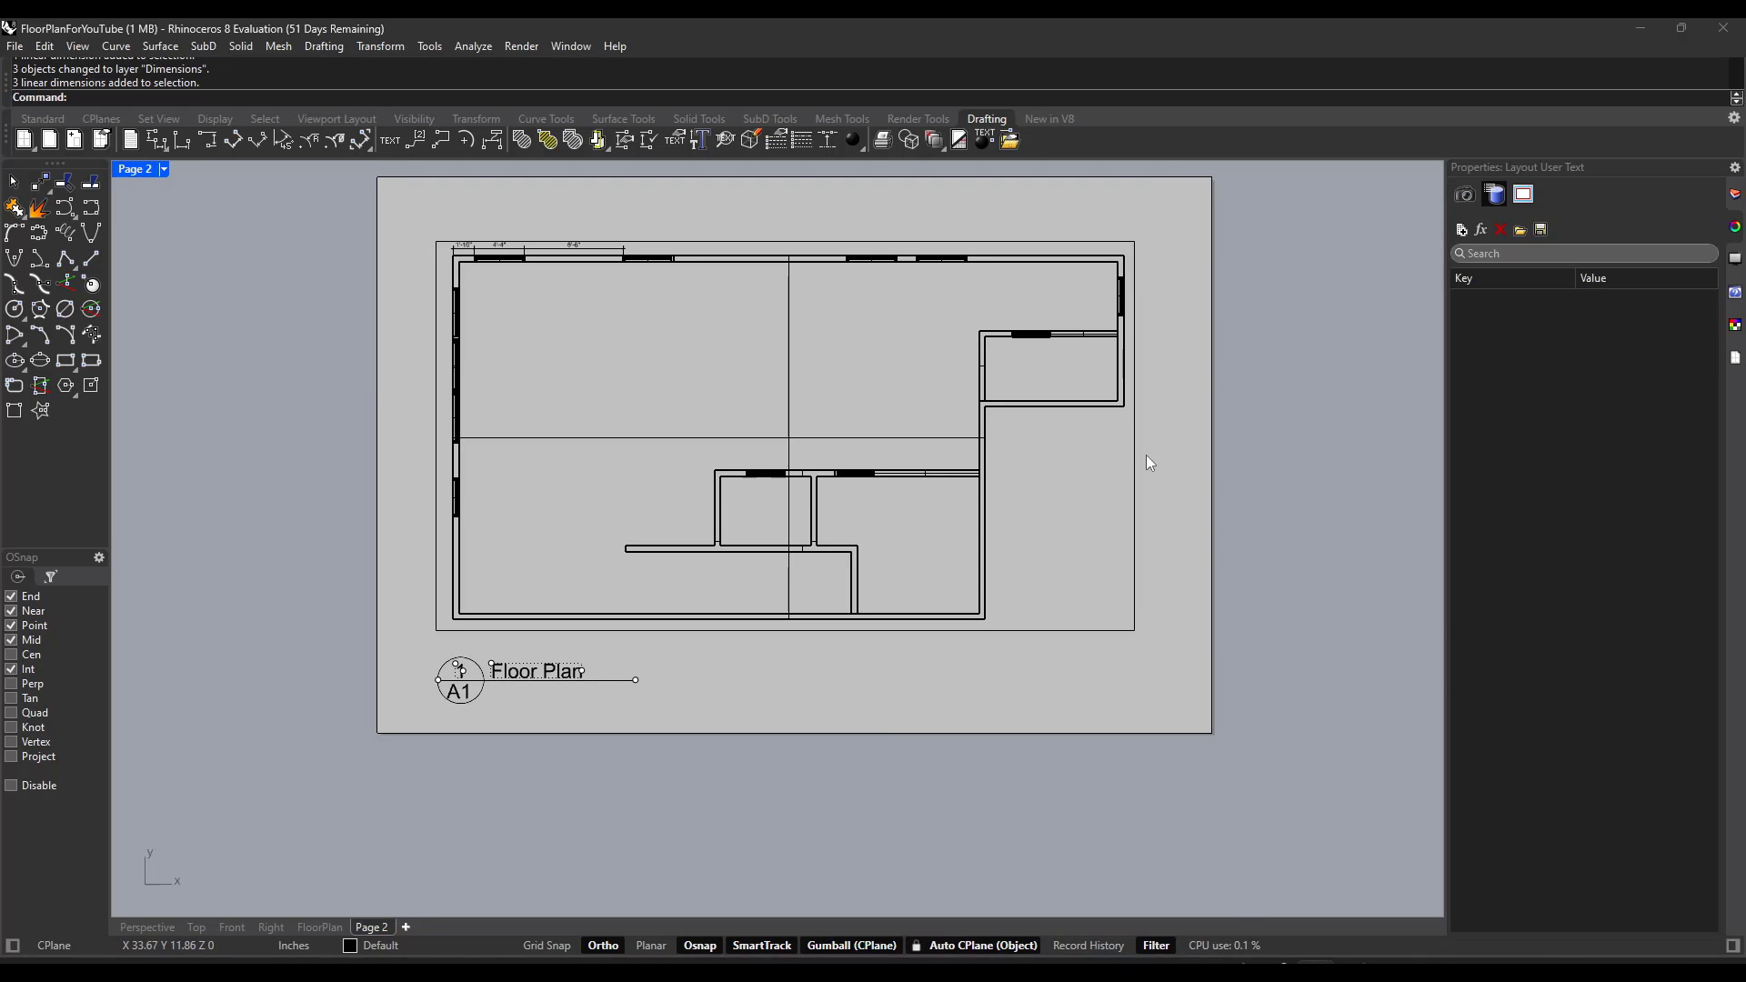
{"action": "left_click_drag", "start_coordinate": [418, 644], "coordinate": [675, 716]}
{"action": "left_click_drag", "start_coordinate": [539, 627], "coordinate": [536, 615]}
{"action": "left_click", "coordinate": [764, 694]}
Step: Draw a border rectangle around the view and its title, leaving a wider title block strip along the sheet's right edge
{"action": "scroll", "coordinate": [761, 685], "scroll_direction": "down", "scroll_amount": 1}
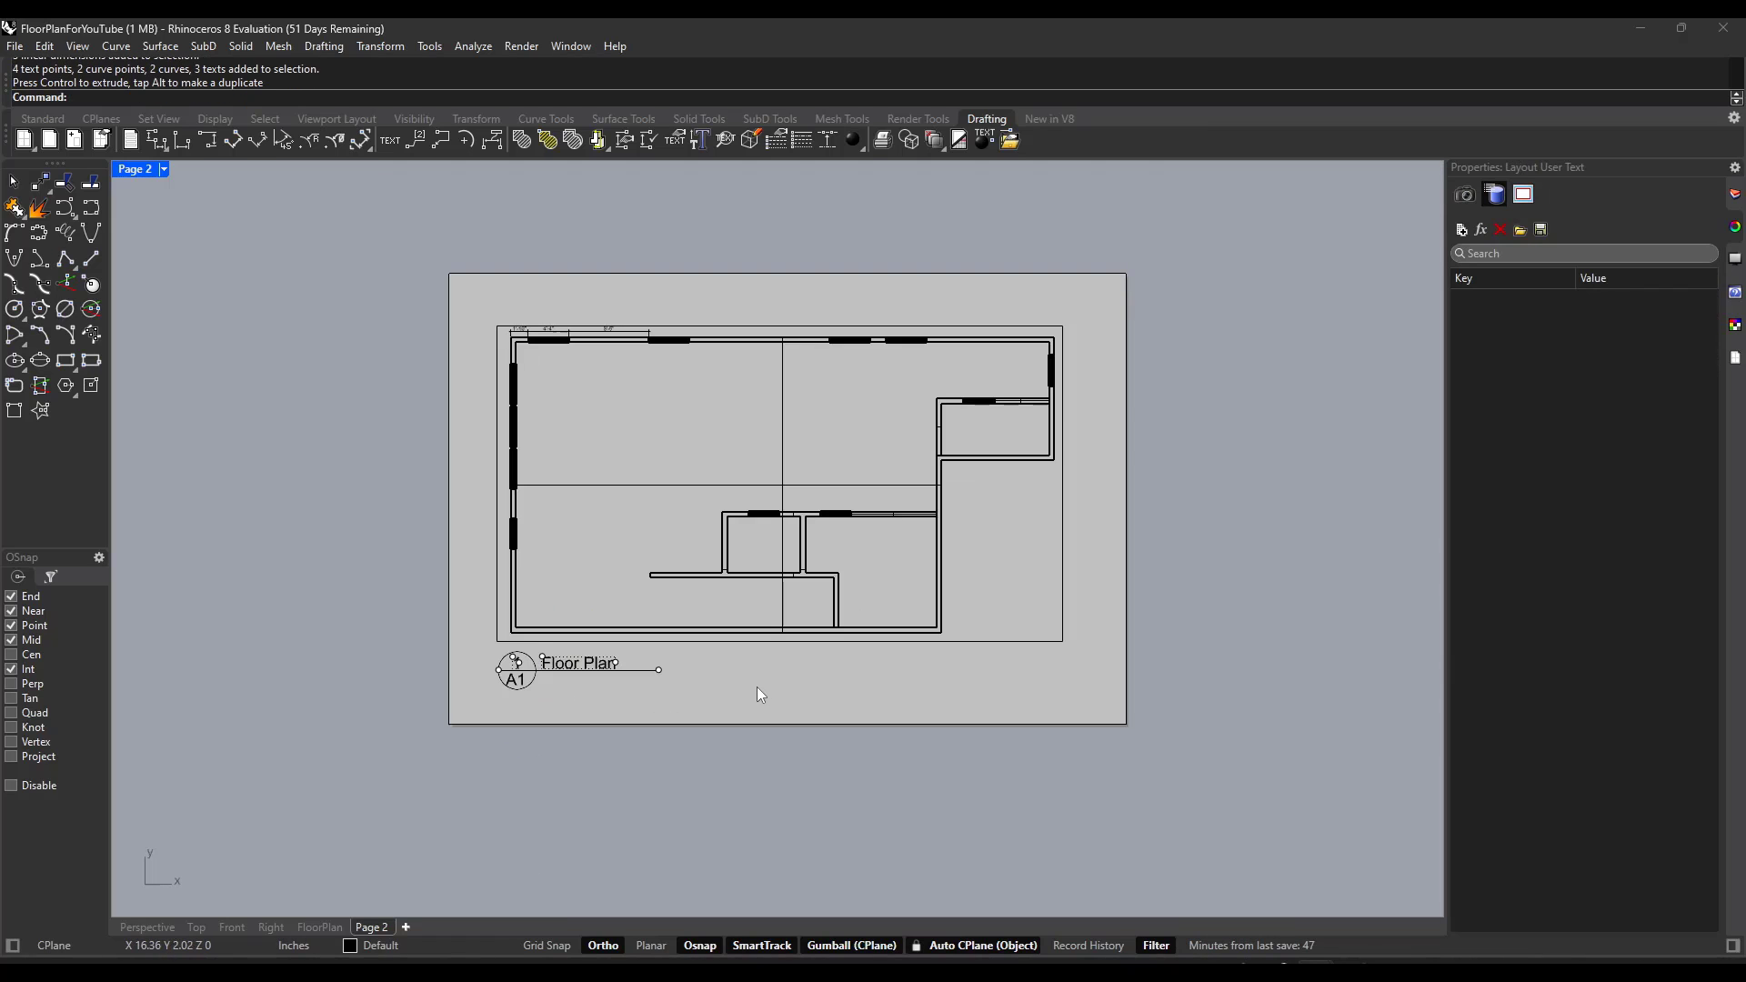
{"action": "scroll", "coordinate": [886, 702], "scroll_direction": "up", "scroll_amount": 1}
{"action": "scroll", "coordinate": [901, 568], "scroll_direction": "down", "scroll_amount": 1}
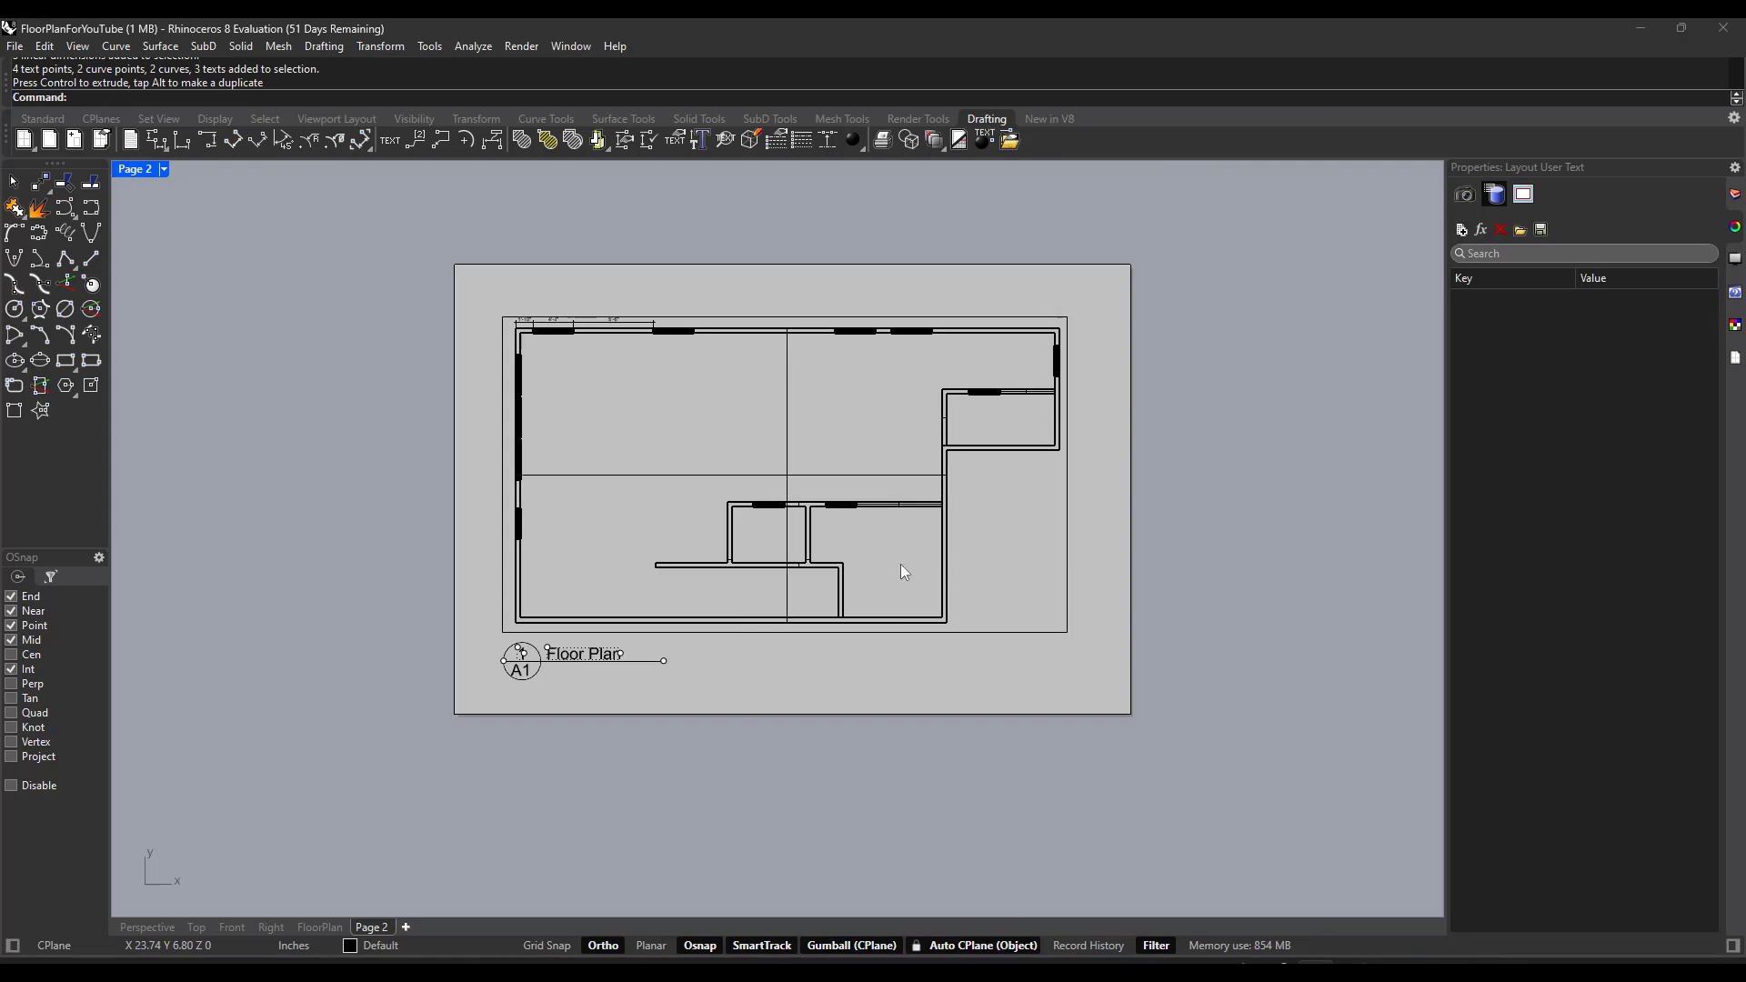
{"action": "scroll", "coordinate": [1000, 345], "scroll_direction": "up", "scroll_amount": 1}
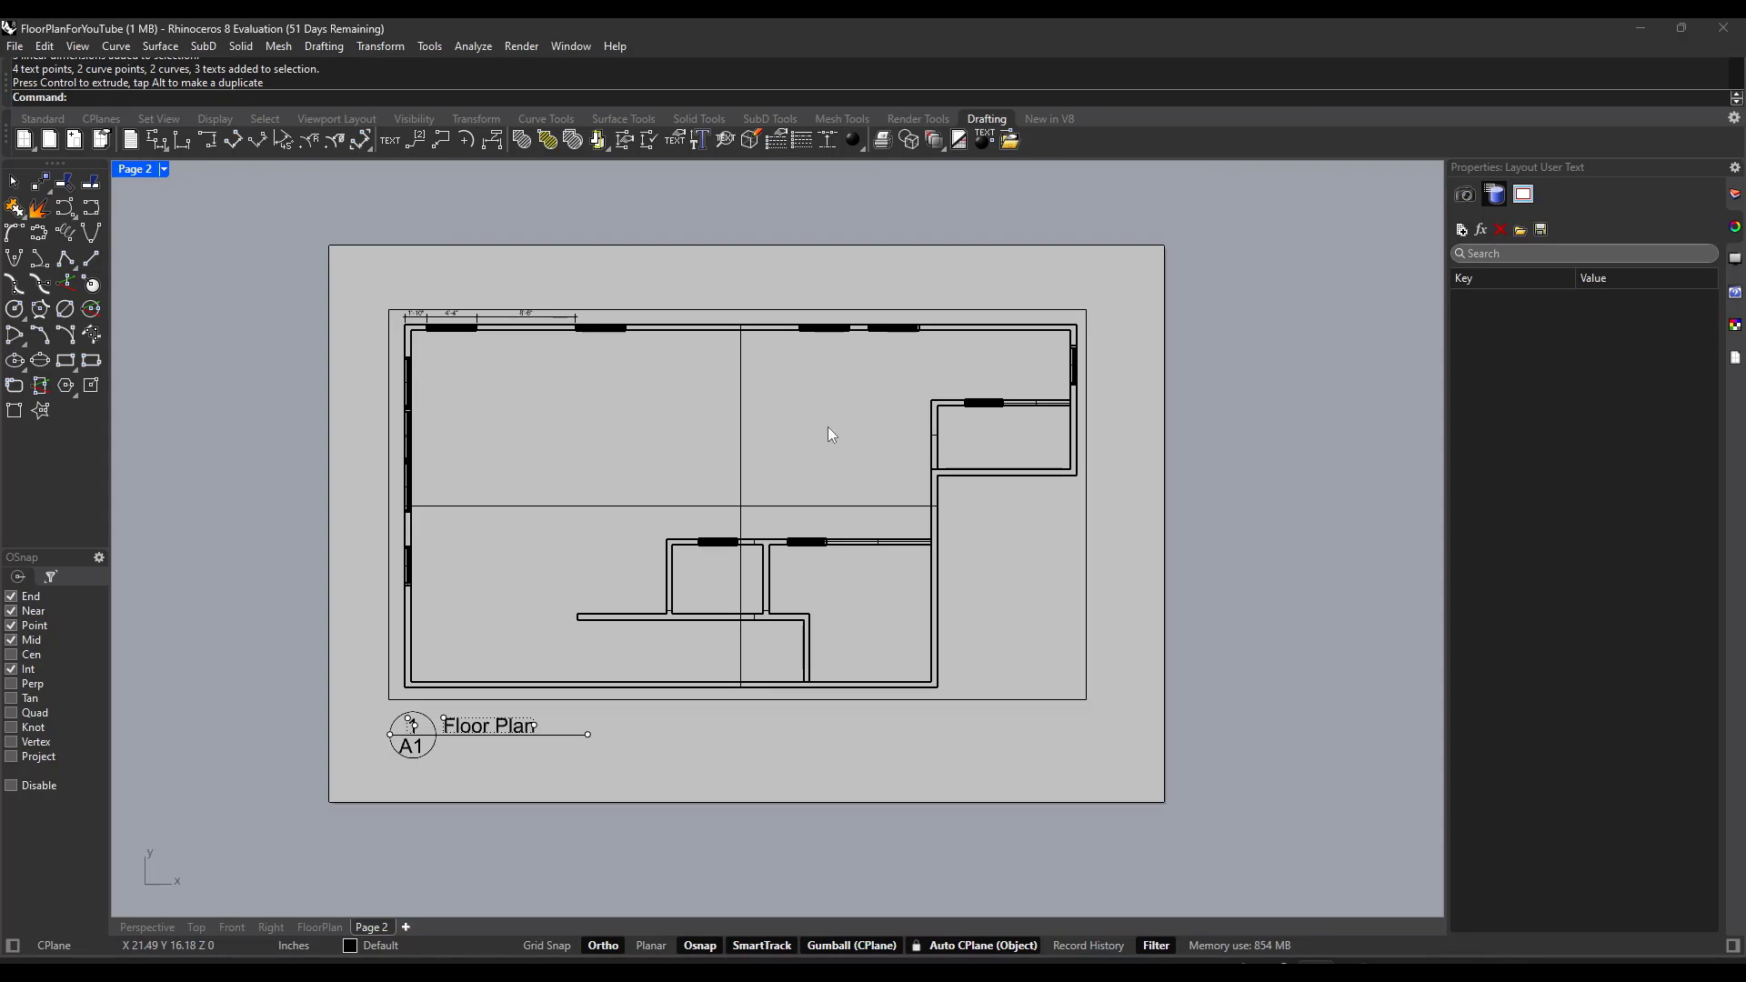
{"action": "type", "text": "rectangle"}
{"action": "key", "text": "Return"}
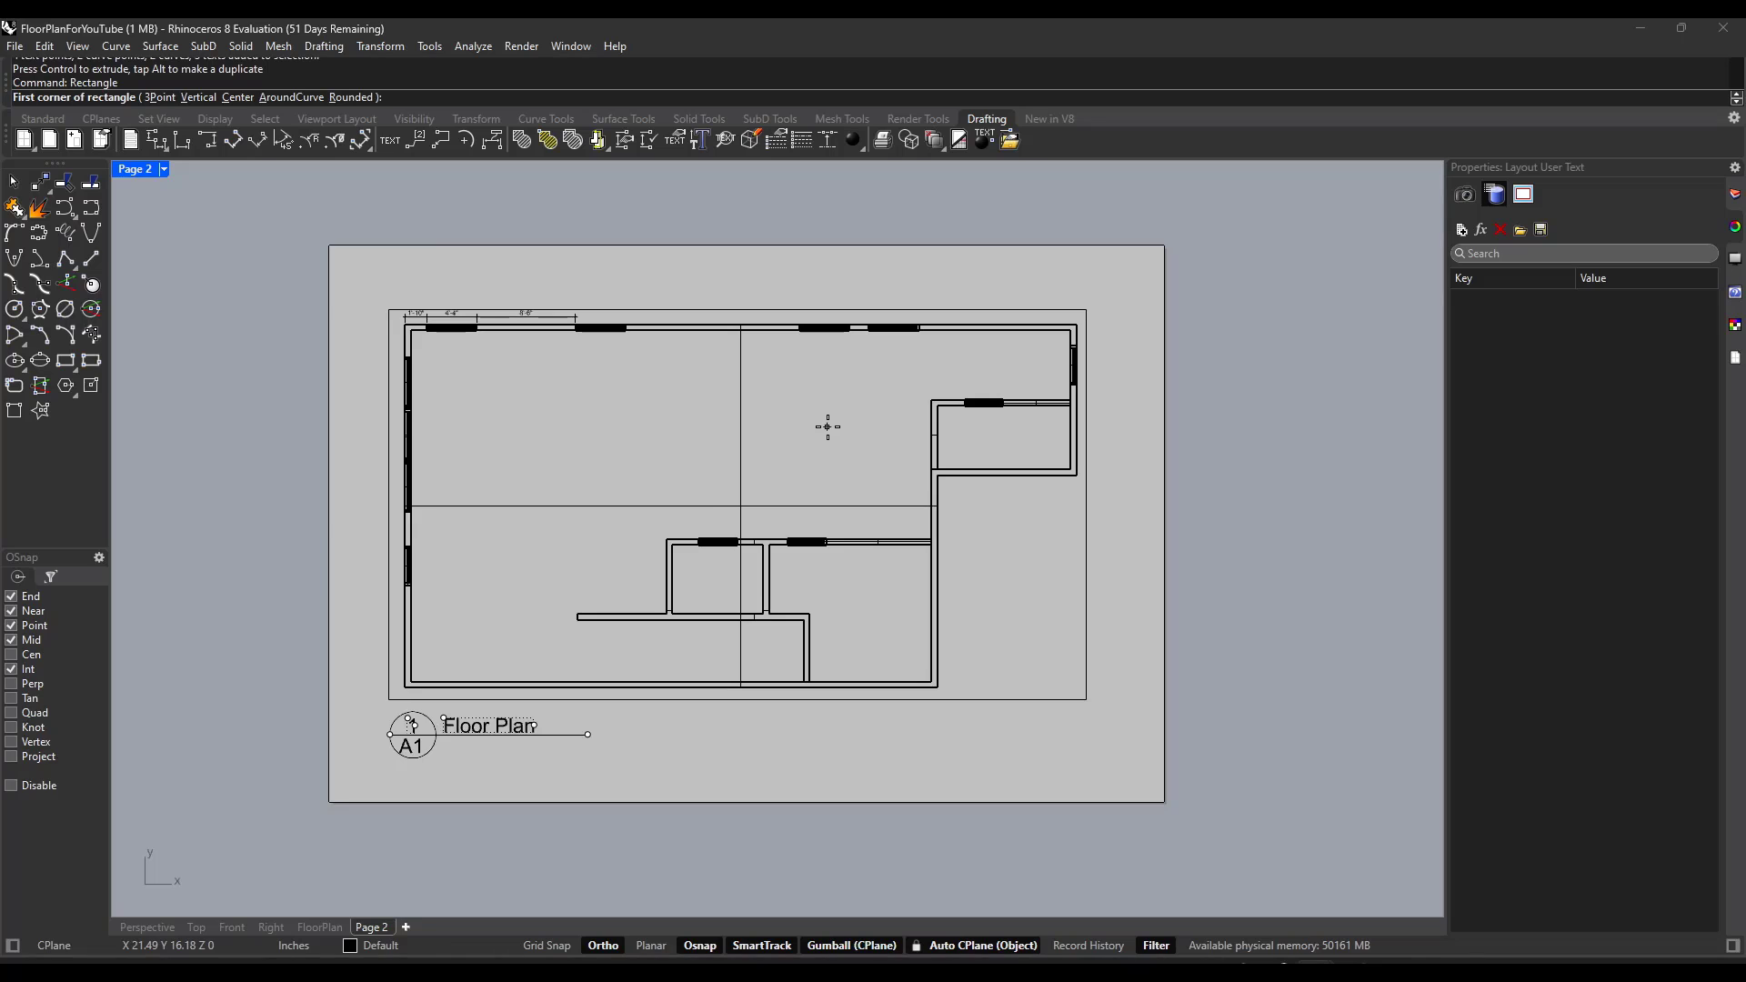
{"action": "left_click", "coordinate": [369, 282]}
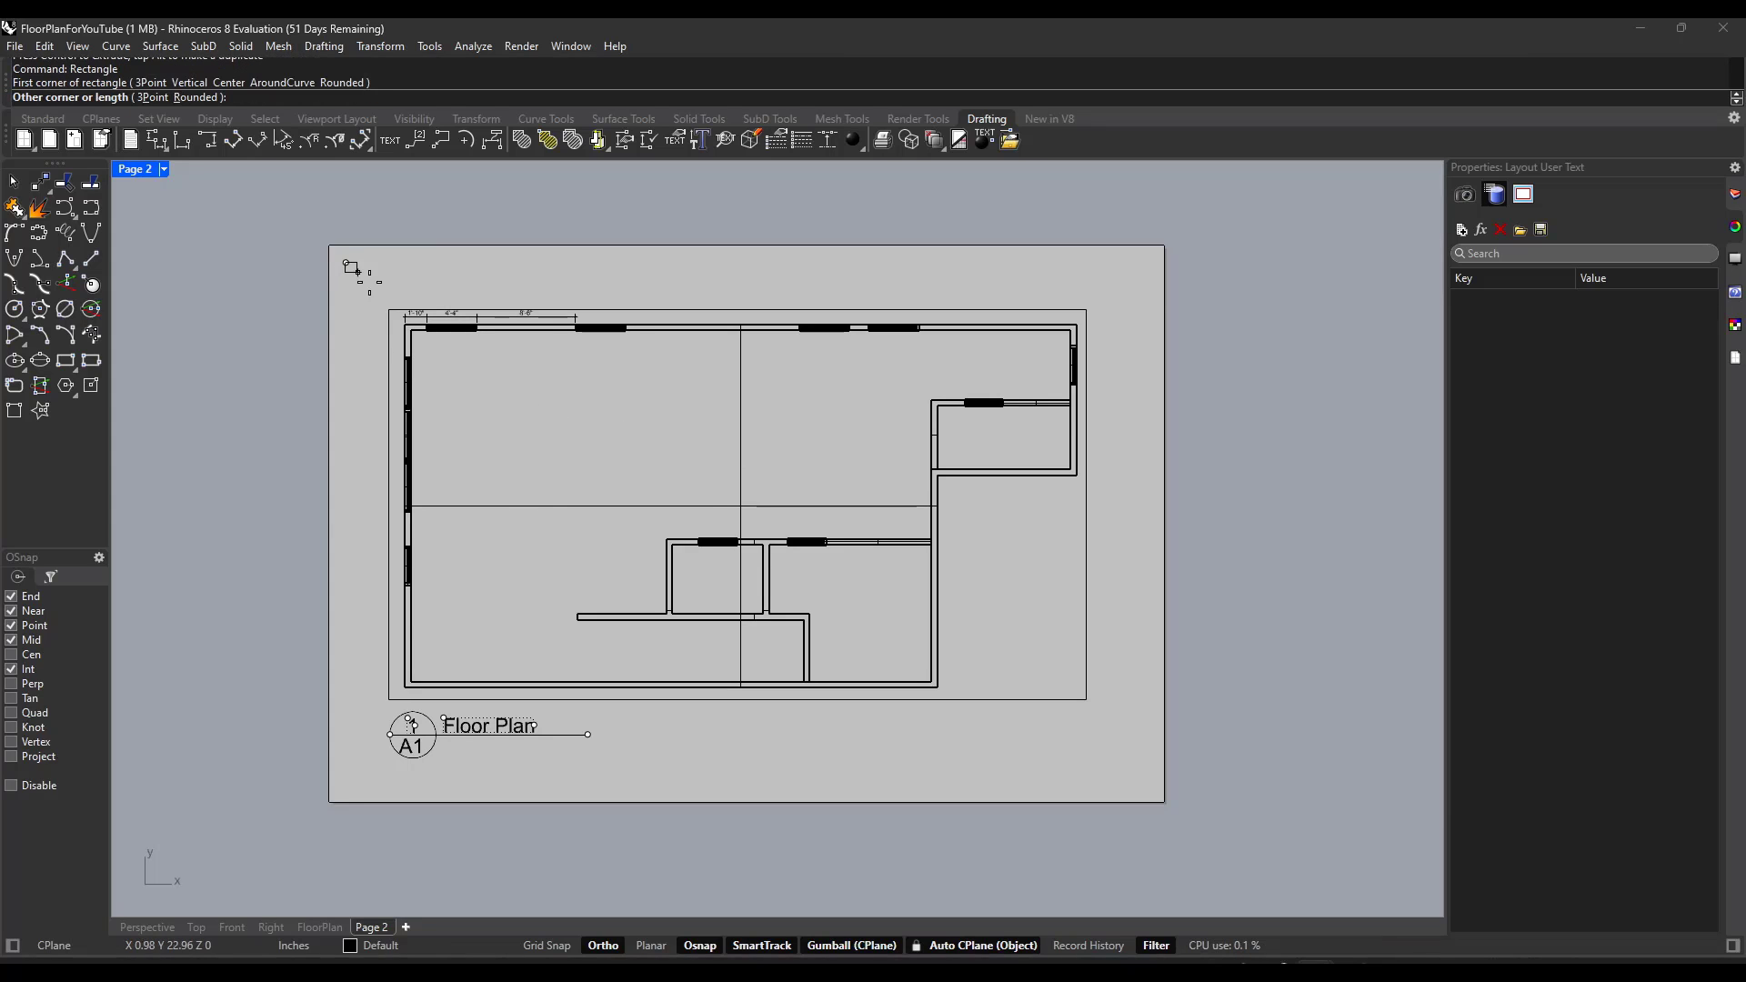
{"action": "left_click", "coordinate": [1099, 781]}
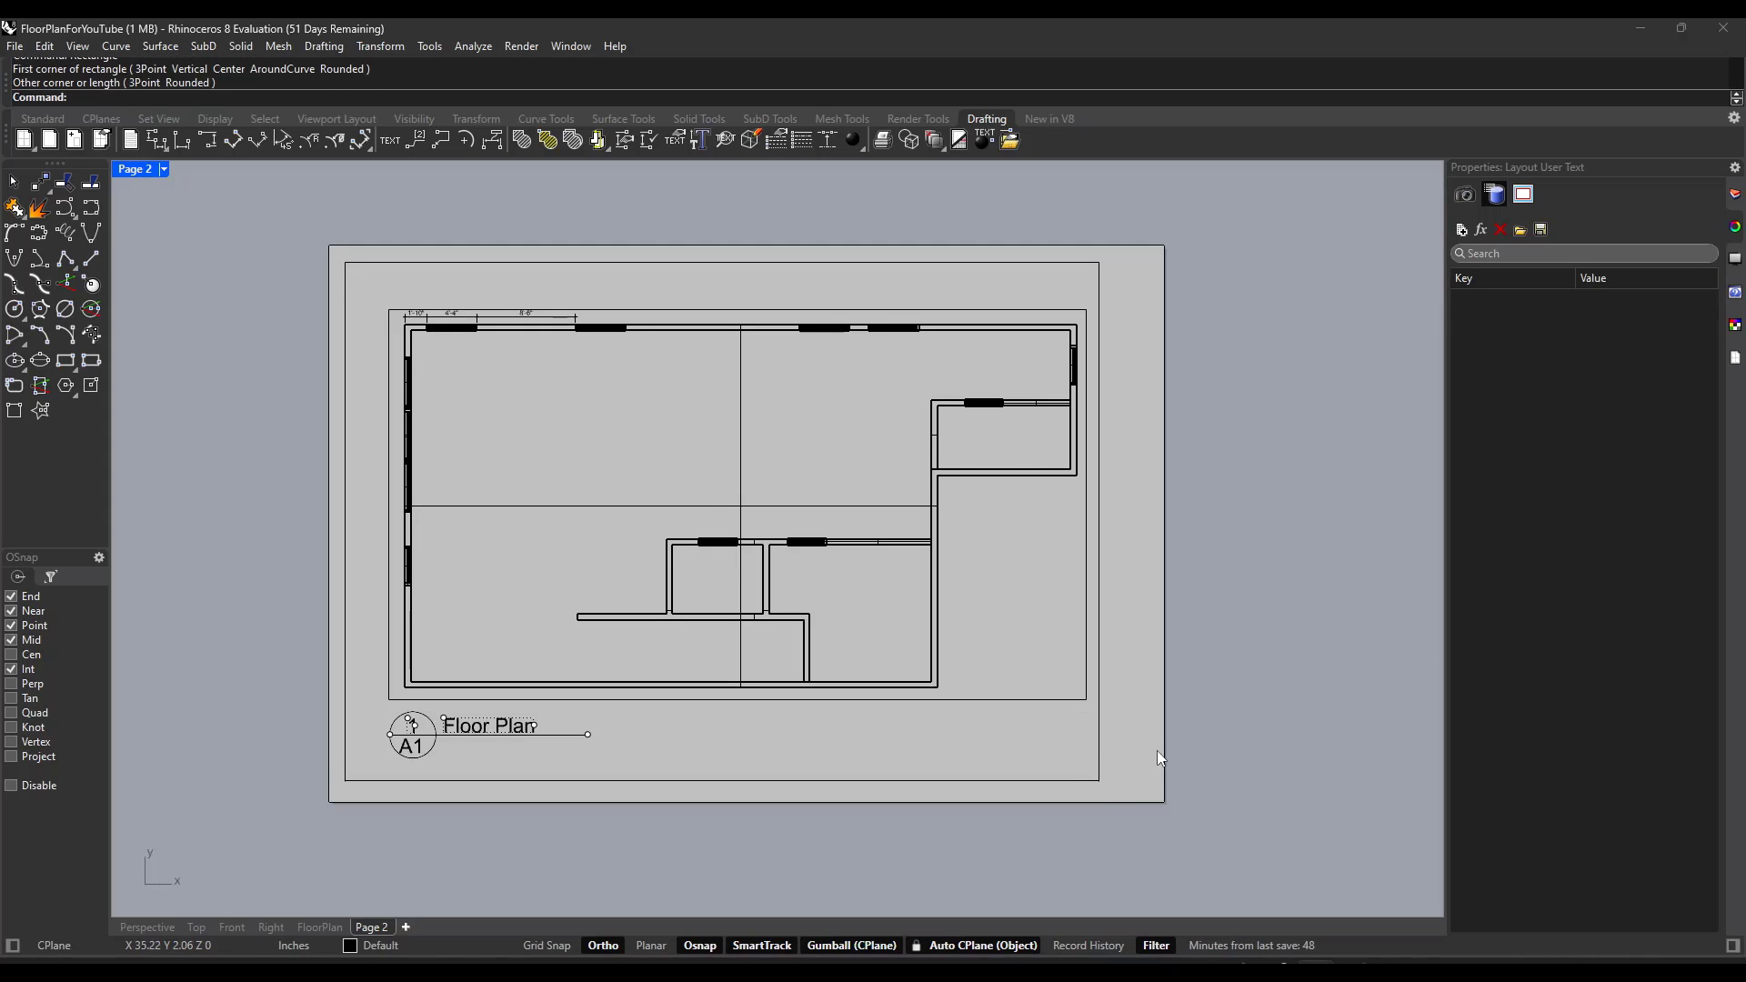
Step: Draw a horizontal line from the border's right side across the title strip, near the sheet's lower right corner
{"action": "scroll", "coordinate": [1247, 762], "scroll_direction": "up", "scroll_amount": 4}
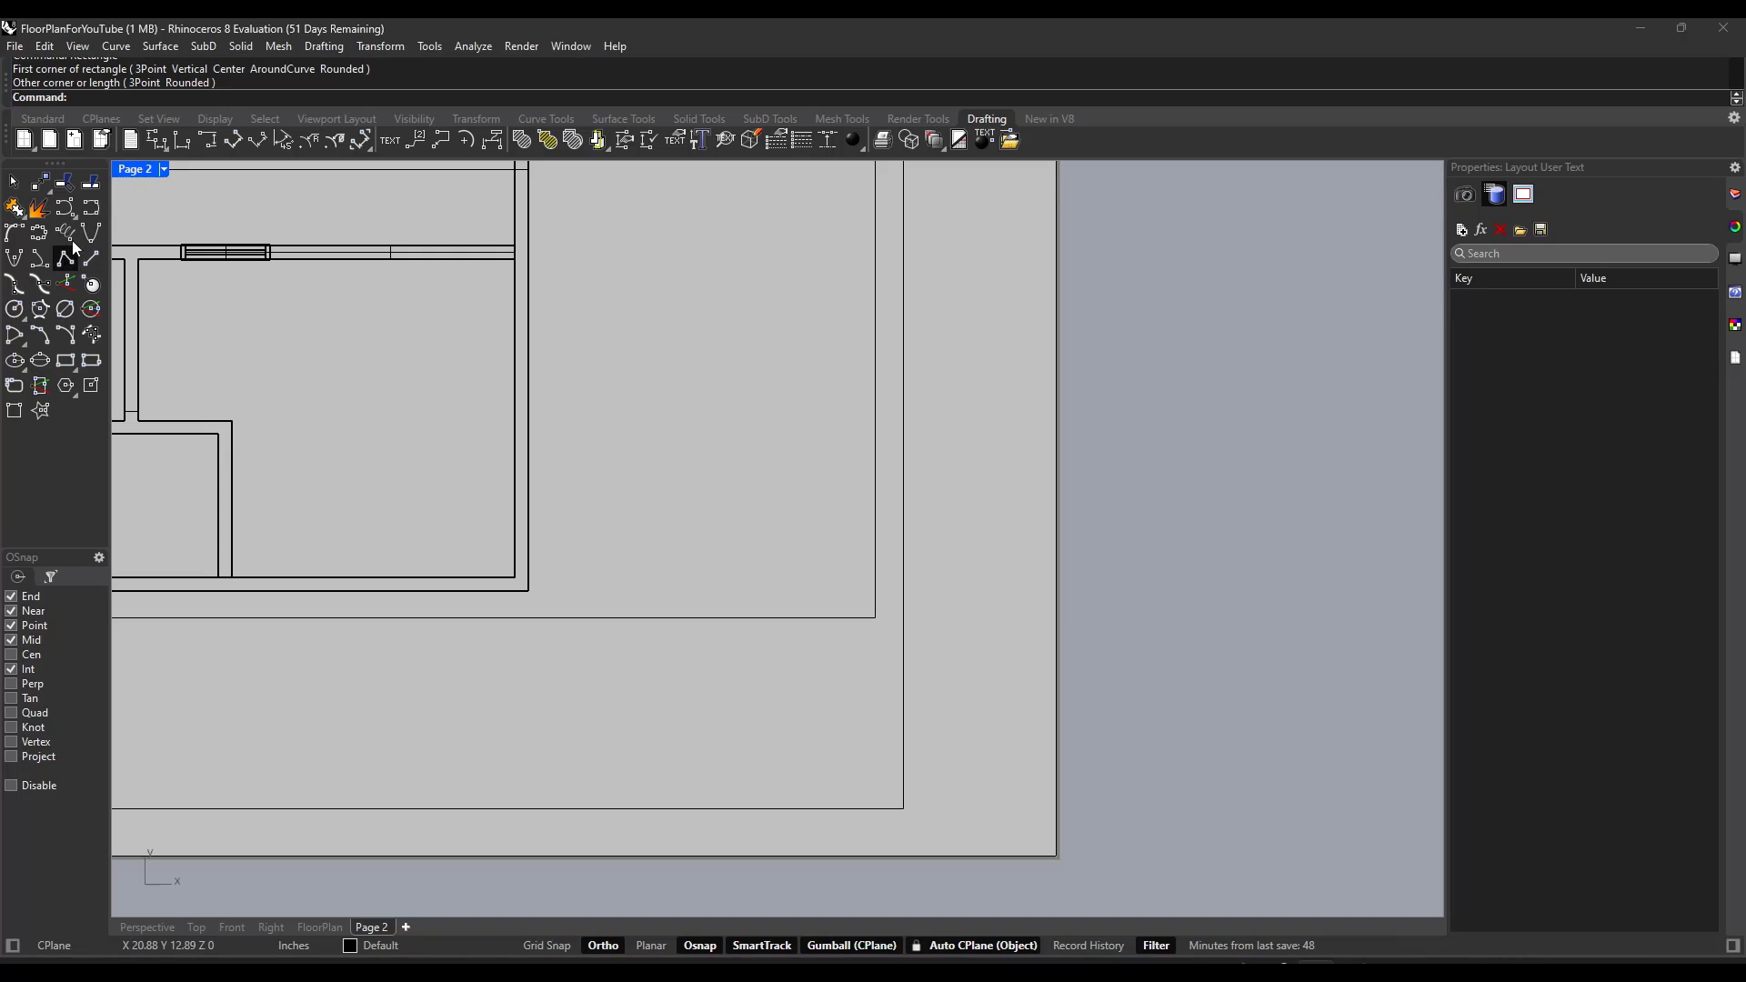
{"action": "type", "text": "Line"}
{"action": "key", "text": "Return"}
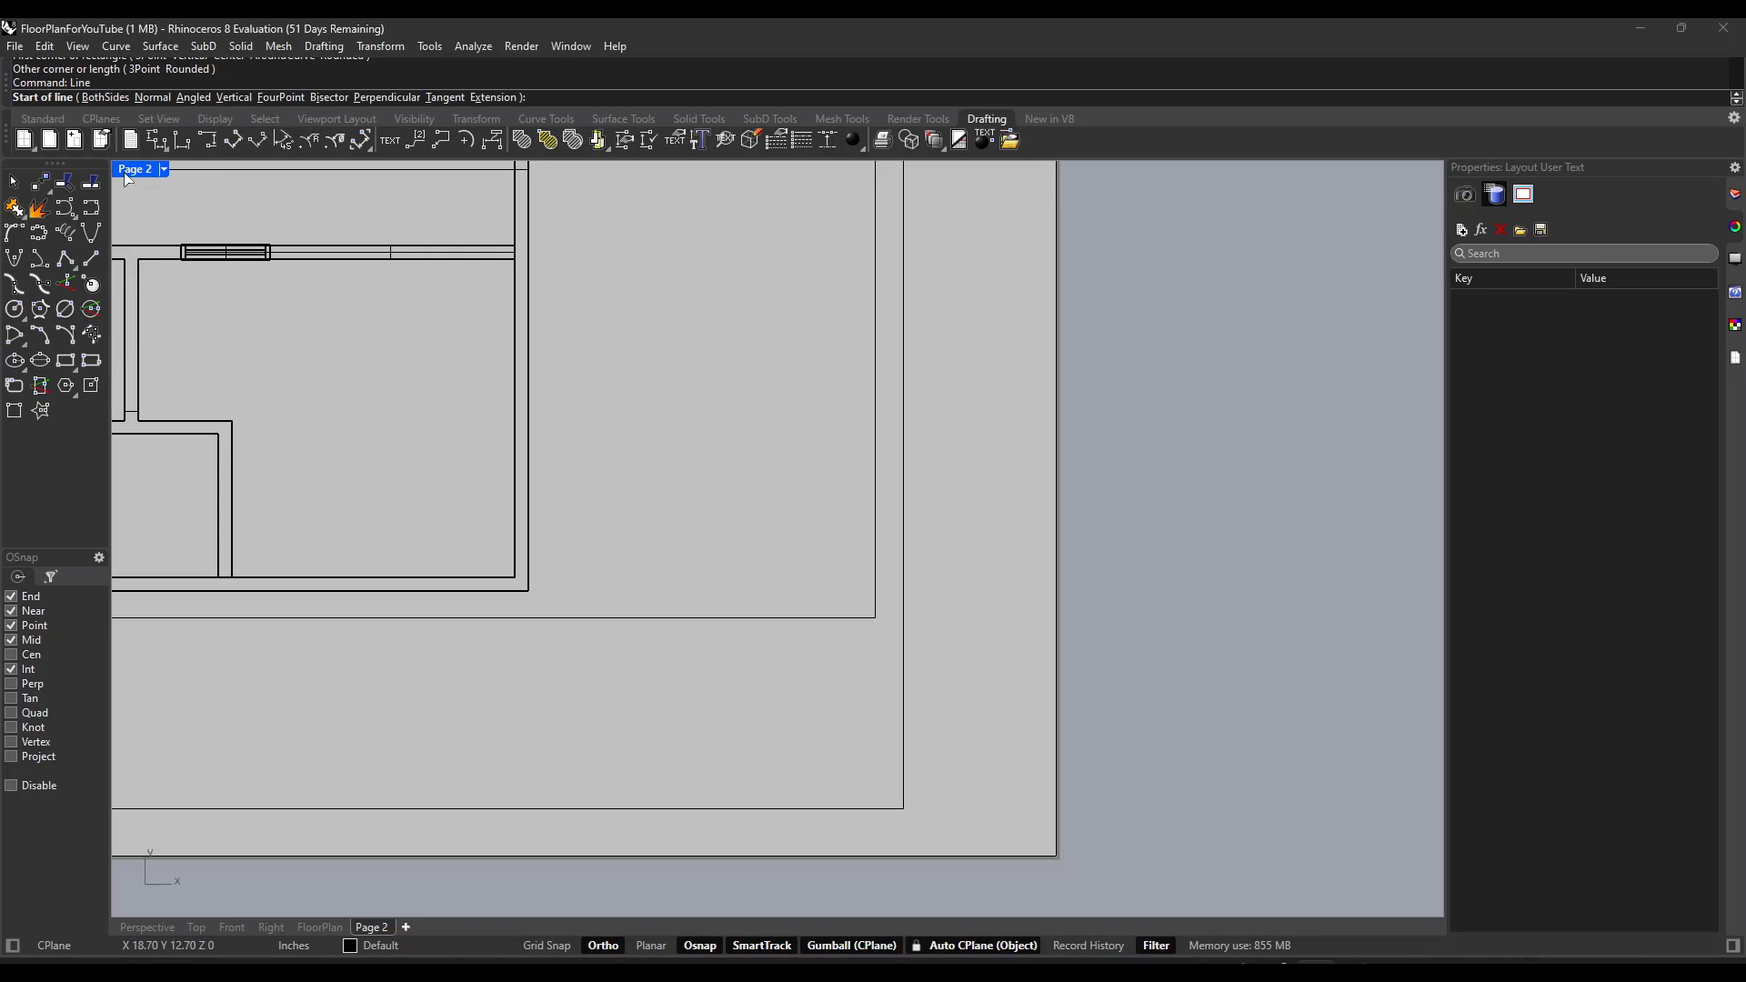
{"action": "scroll", "coordinate": [909, 699], "scroll_direction": "up", "scroll_amount": 2}
{"action": "left_click", "coordinate": [903, 699]}
{"action": "left_click", "coordinate": [1087, 698]}
{"action": "scroll", "coordinate": [1024, 565], "scroll_direction": "down", "scroll_amount": 2}
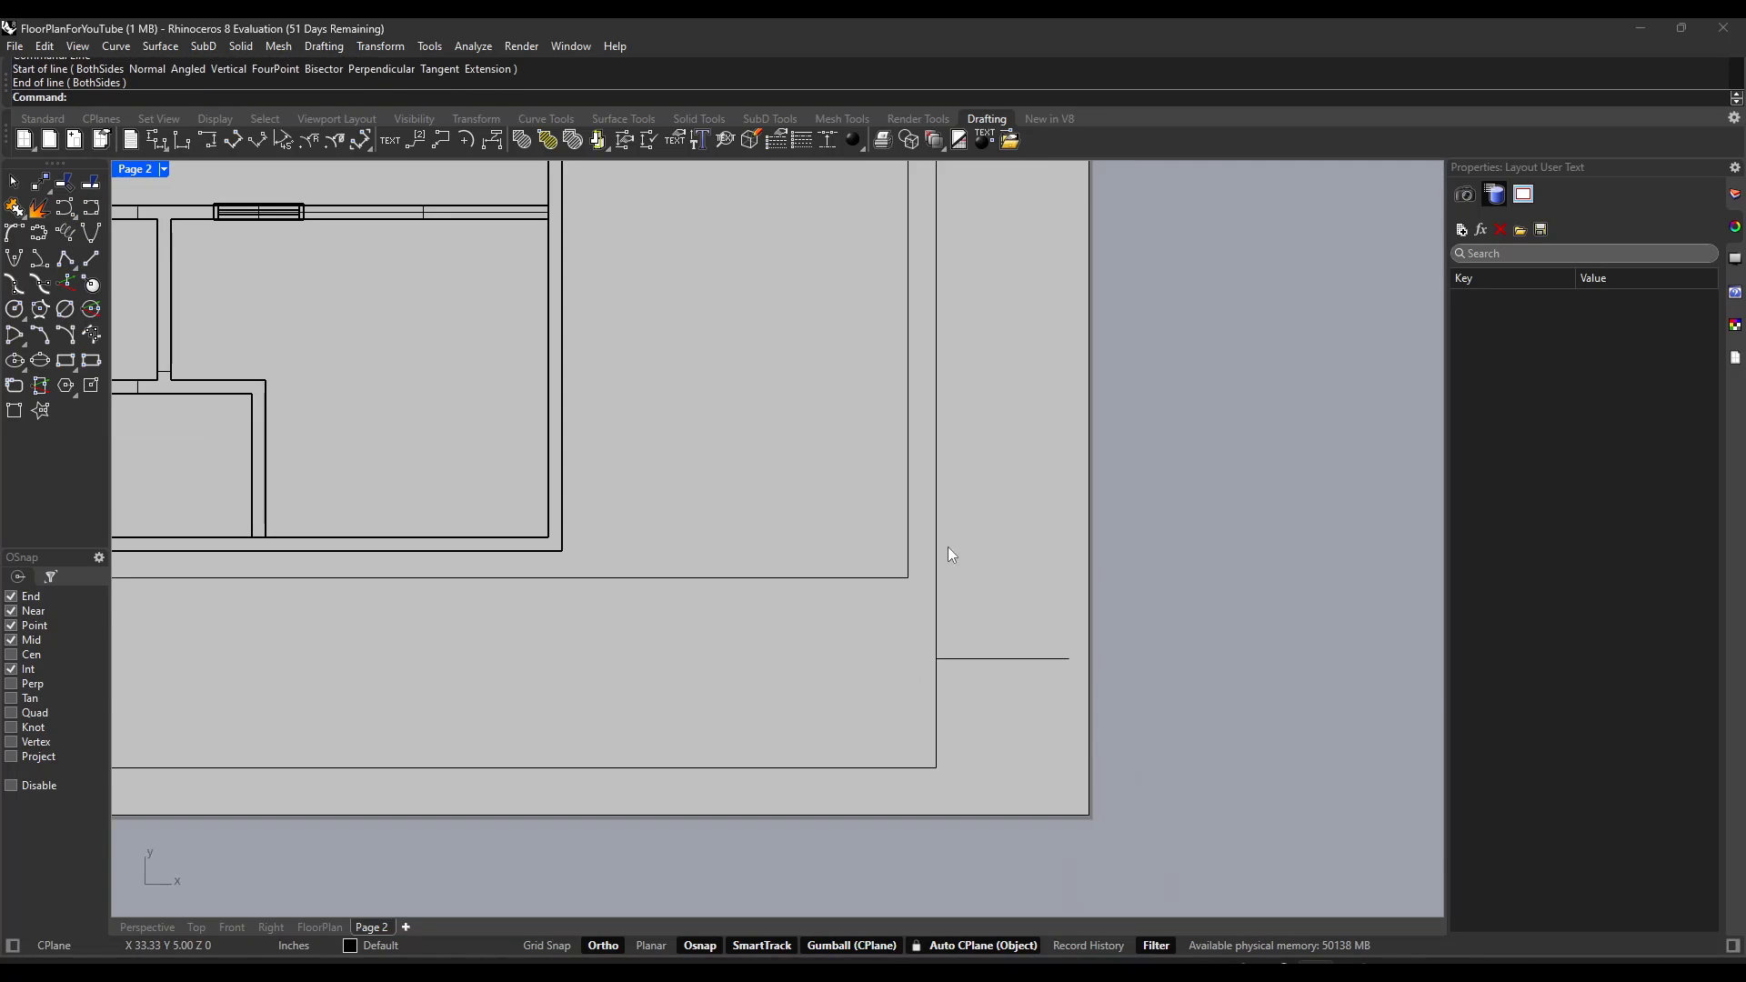
Step: Add the sheet number text A1 just below the short line in the title strip
{"action": "left_click", "coordinate": [390, 141]}
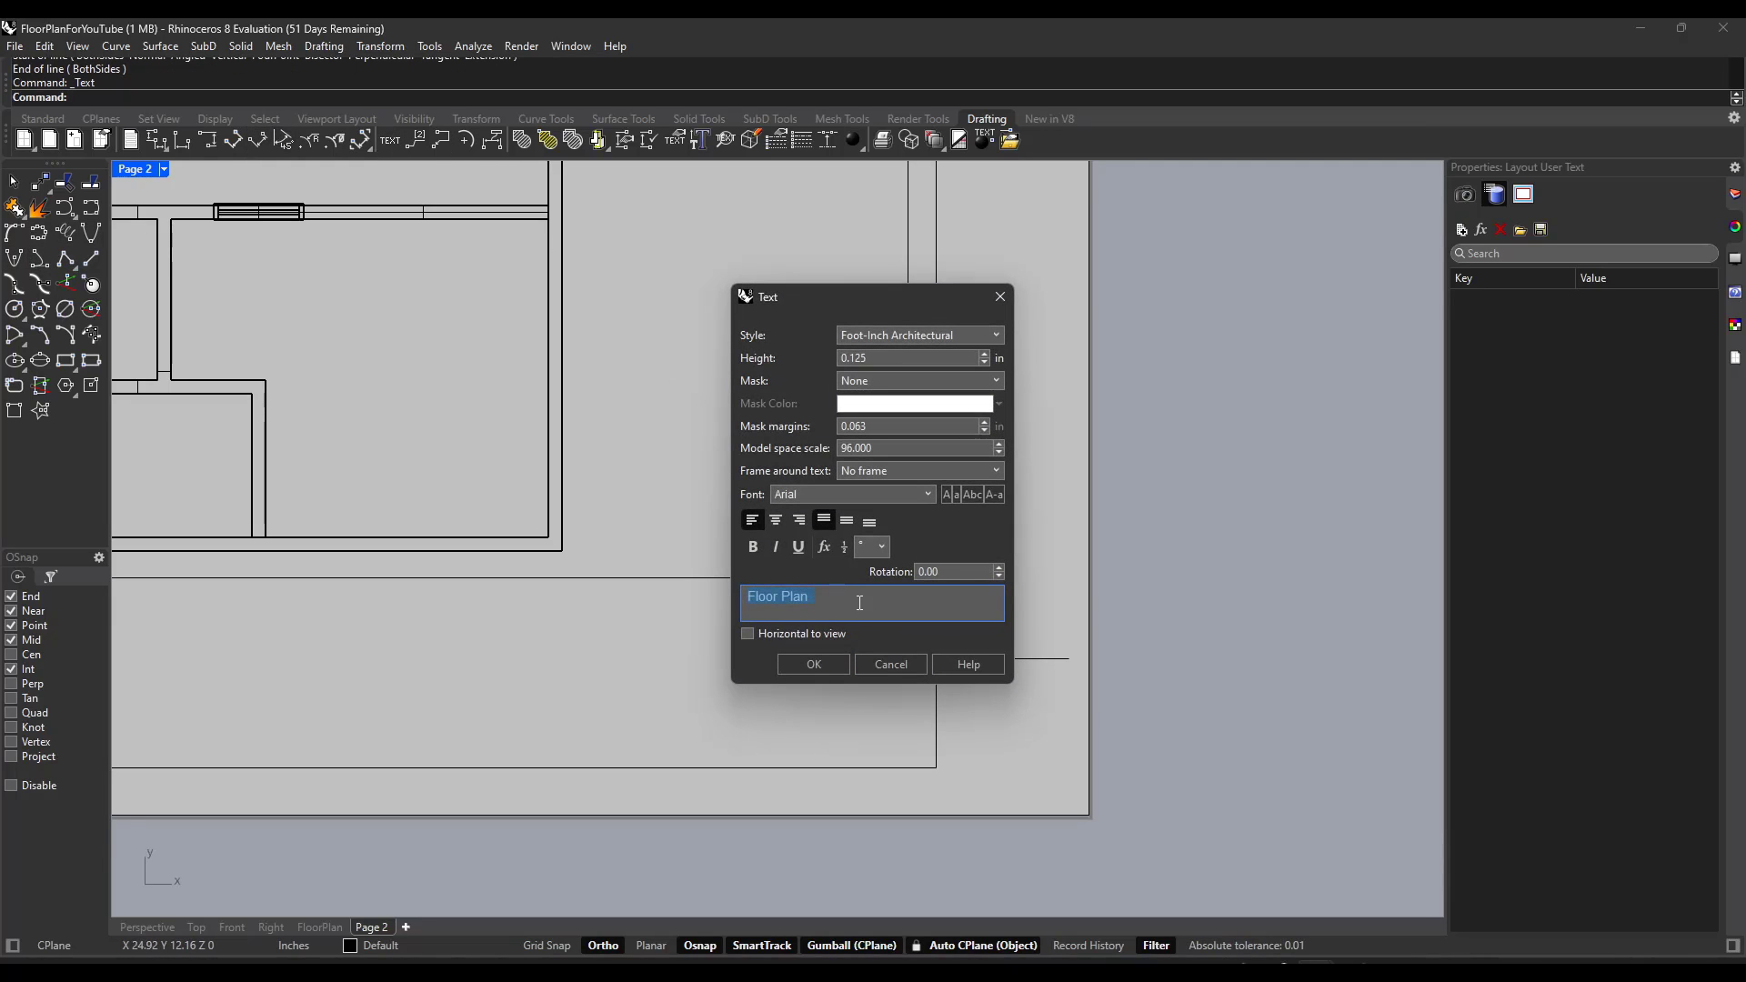
{"action": "type", "text": "A"}
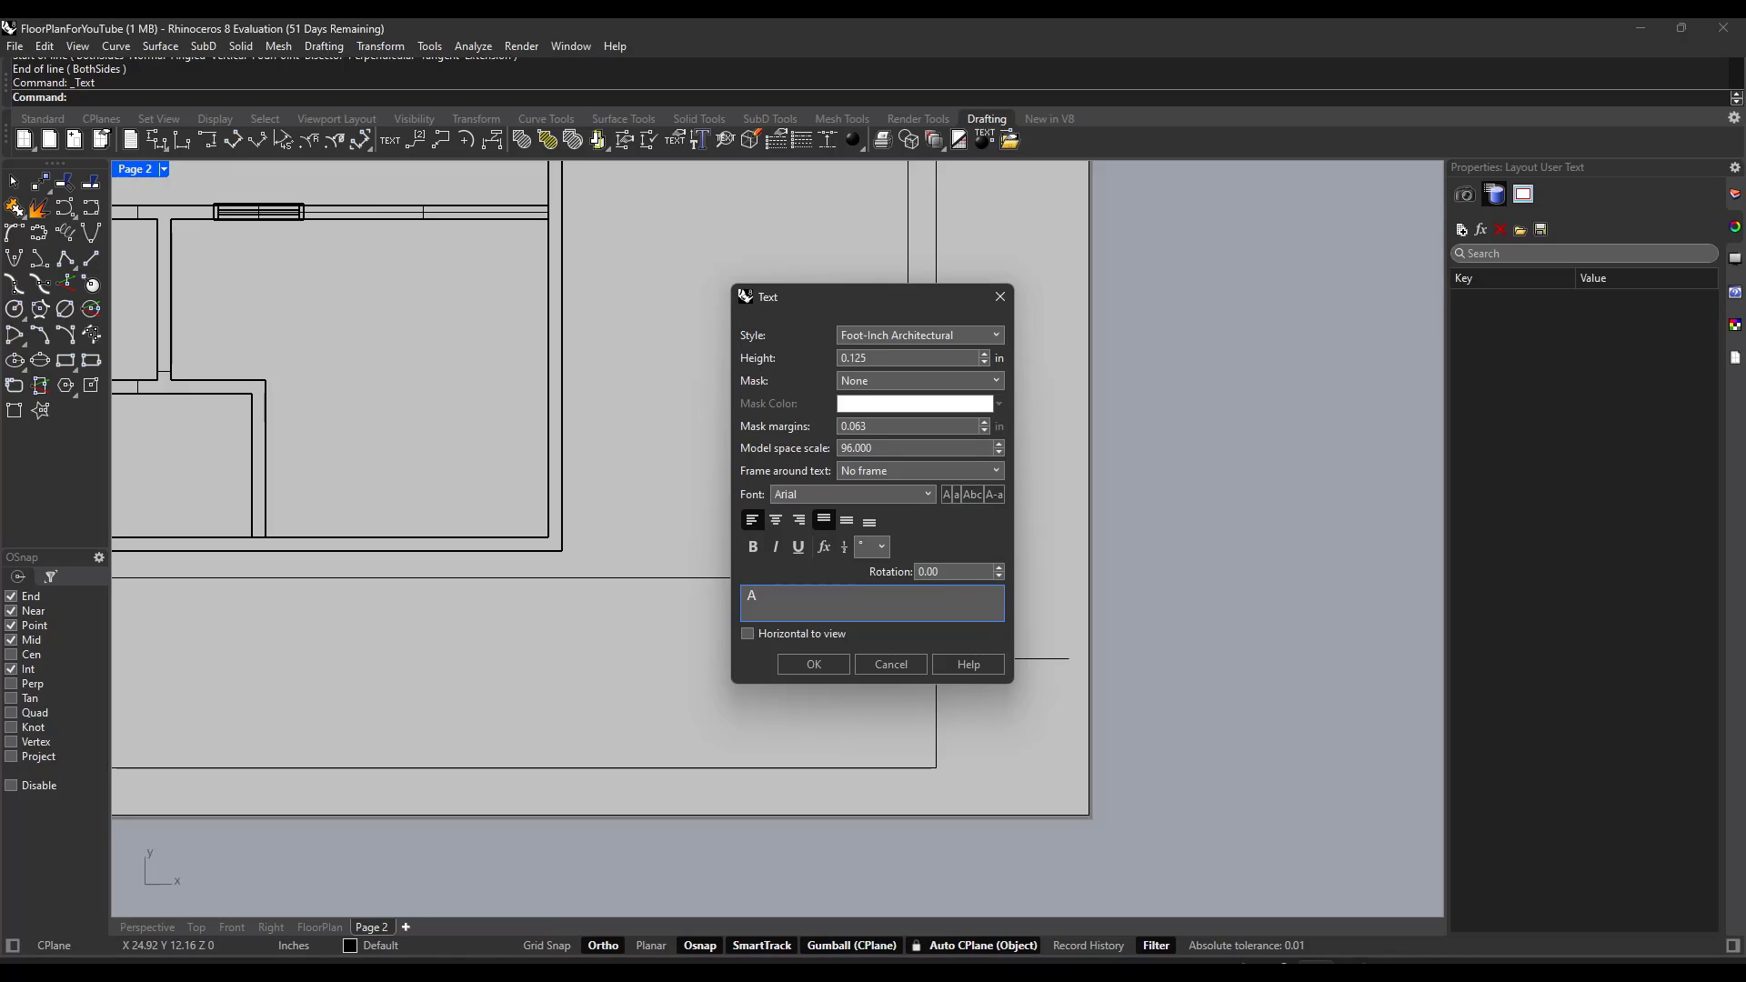
{"action": "type", "text": "01"}
{"action": "key", "text": "BackSpace"}
{"action": "key", "text": "BackSpace"}
{"action": "type", "text": "1"}
{"action": "left_click", "coordinate": [832, 664]}
{"action": "left_click", "coordinate": [958, 682]}
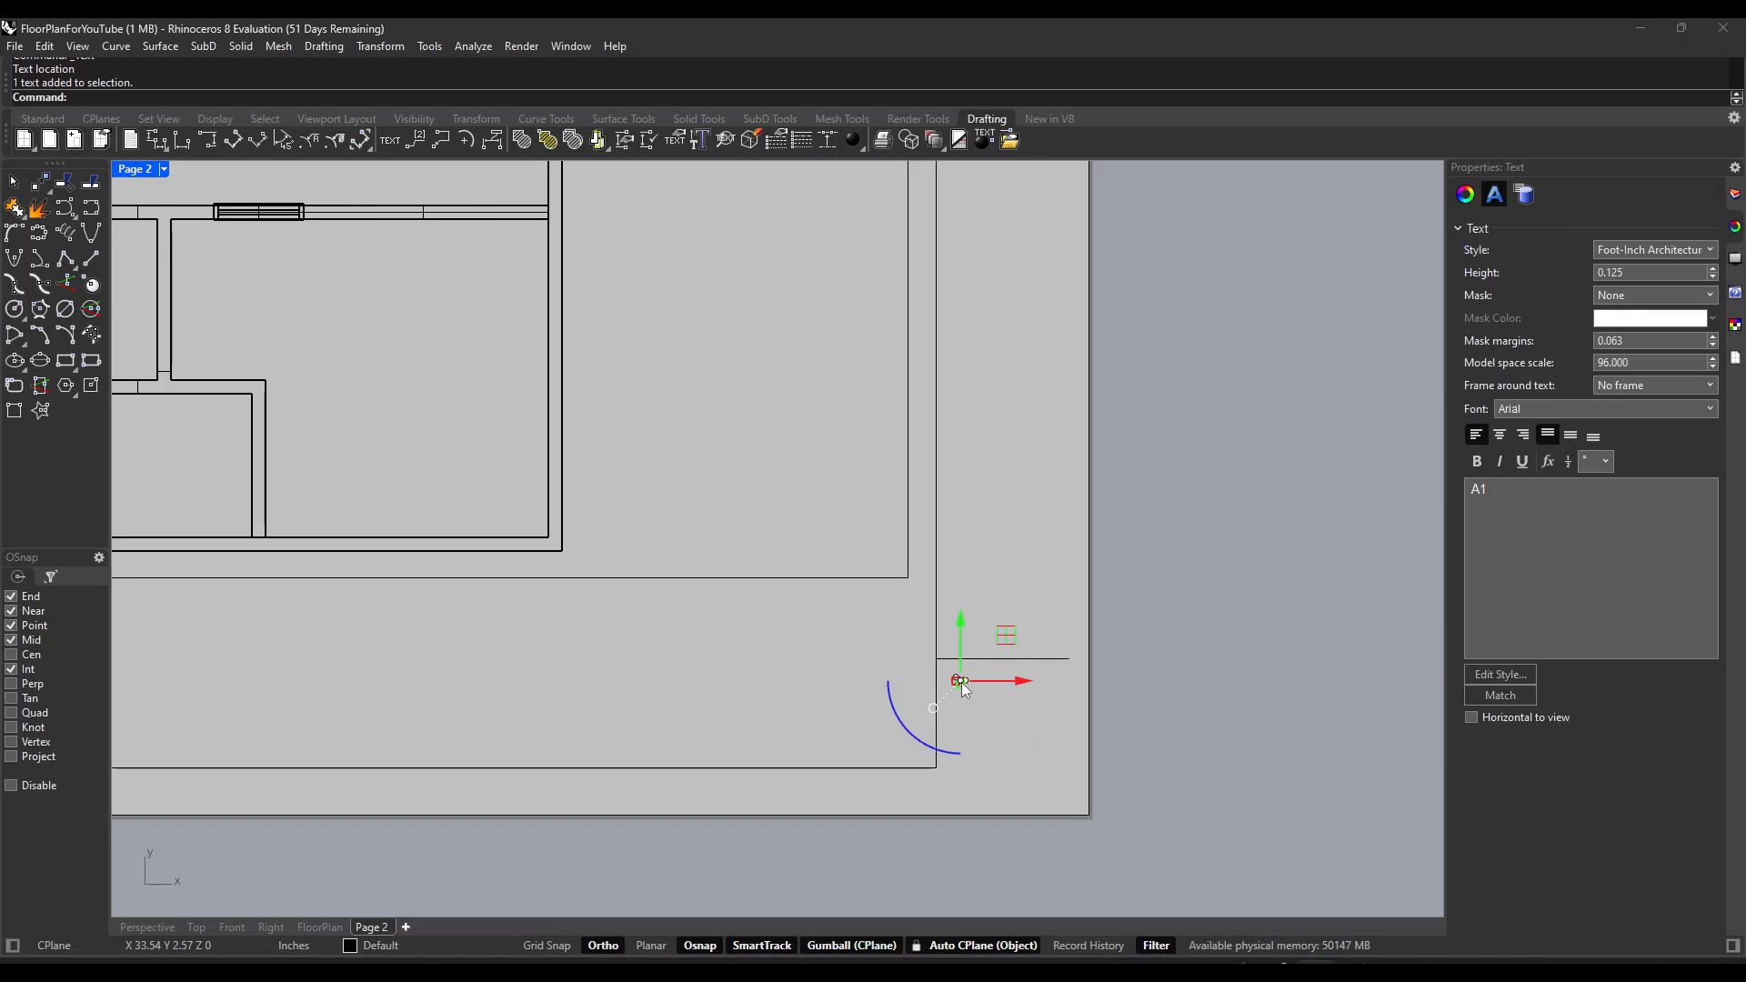
Step: Enlarge the A1 sheet number and centre it in the title strip below the line
{"action": "double_click", "coordinate": [1661, 273]}
{"action": "type", "text": ".5"}
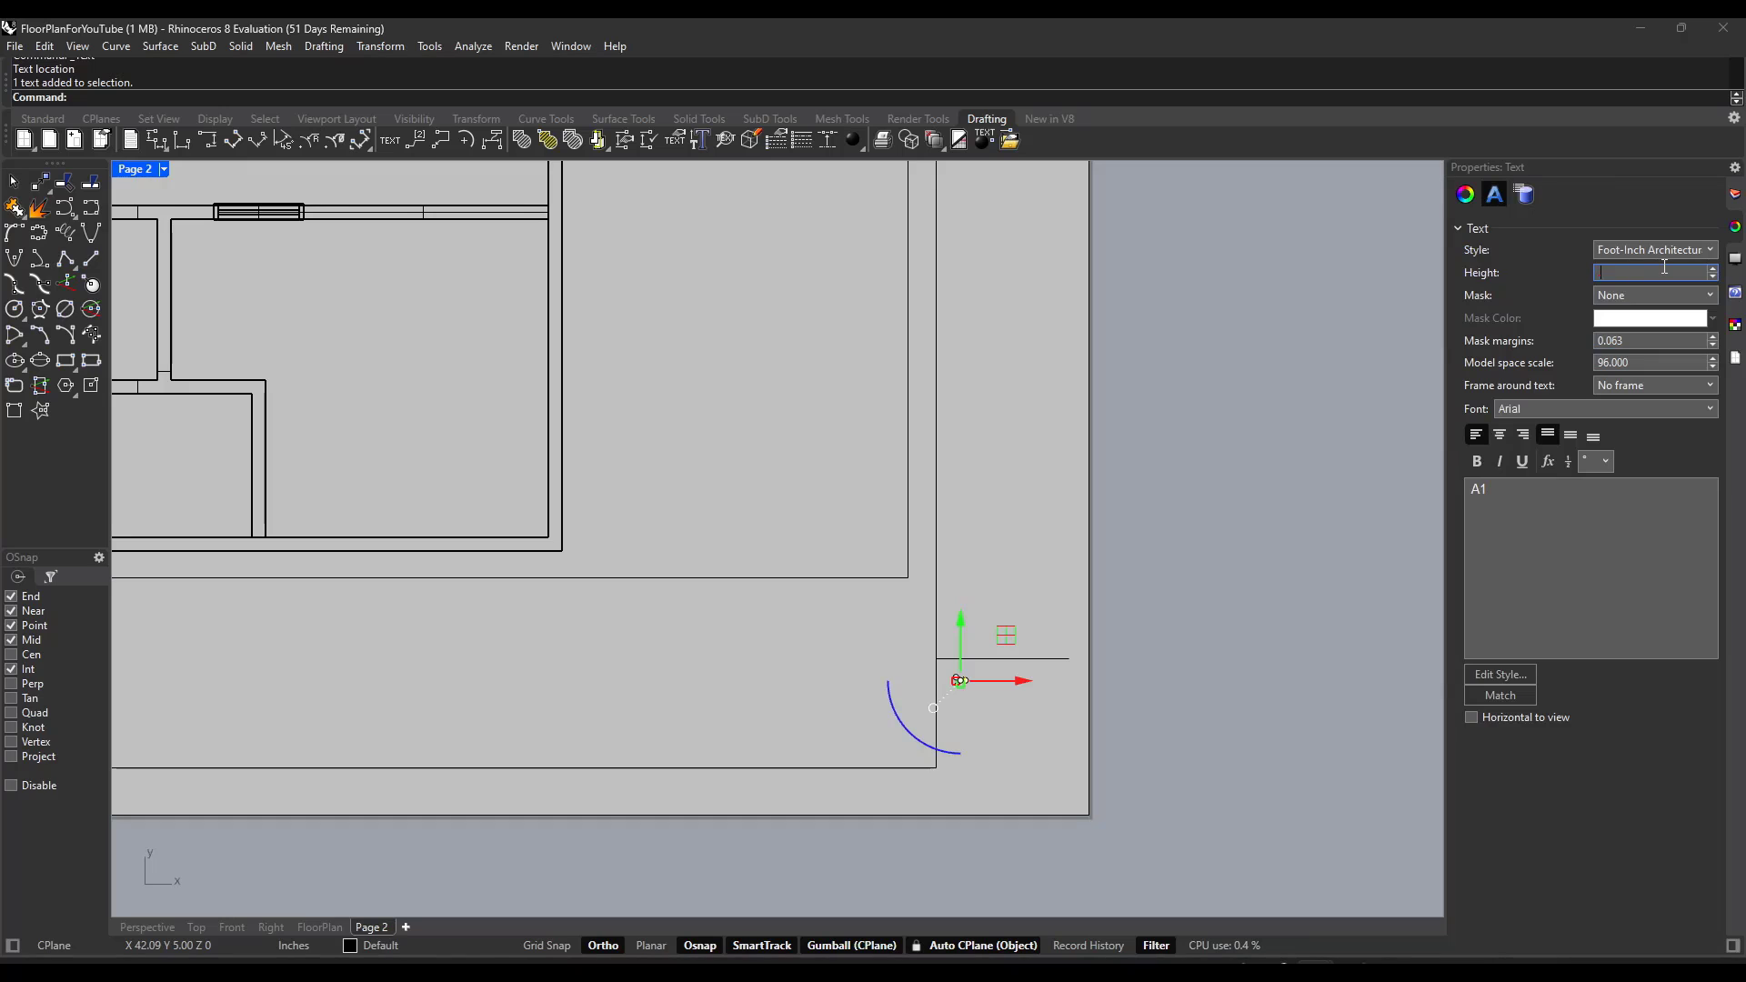
{"action": "key", "text": "Return"}
{"action": "key", "text": "Escape"}
{"action": "left_click", "coordinate": [1000, 702]}
{"action": "left_click_drag", "start_coordinate": [1041, 656], "coordinate": [1006, 659]}
{"action": "left_click", "coordinate": [1127, 565]}
{"action": "scroll", "coordinate": [1082, 571], "scroll_direction": "down", "scroll_amount": 5}
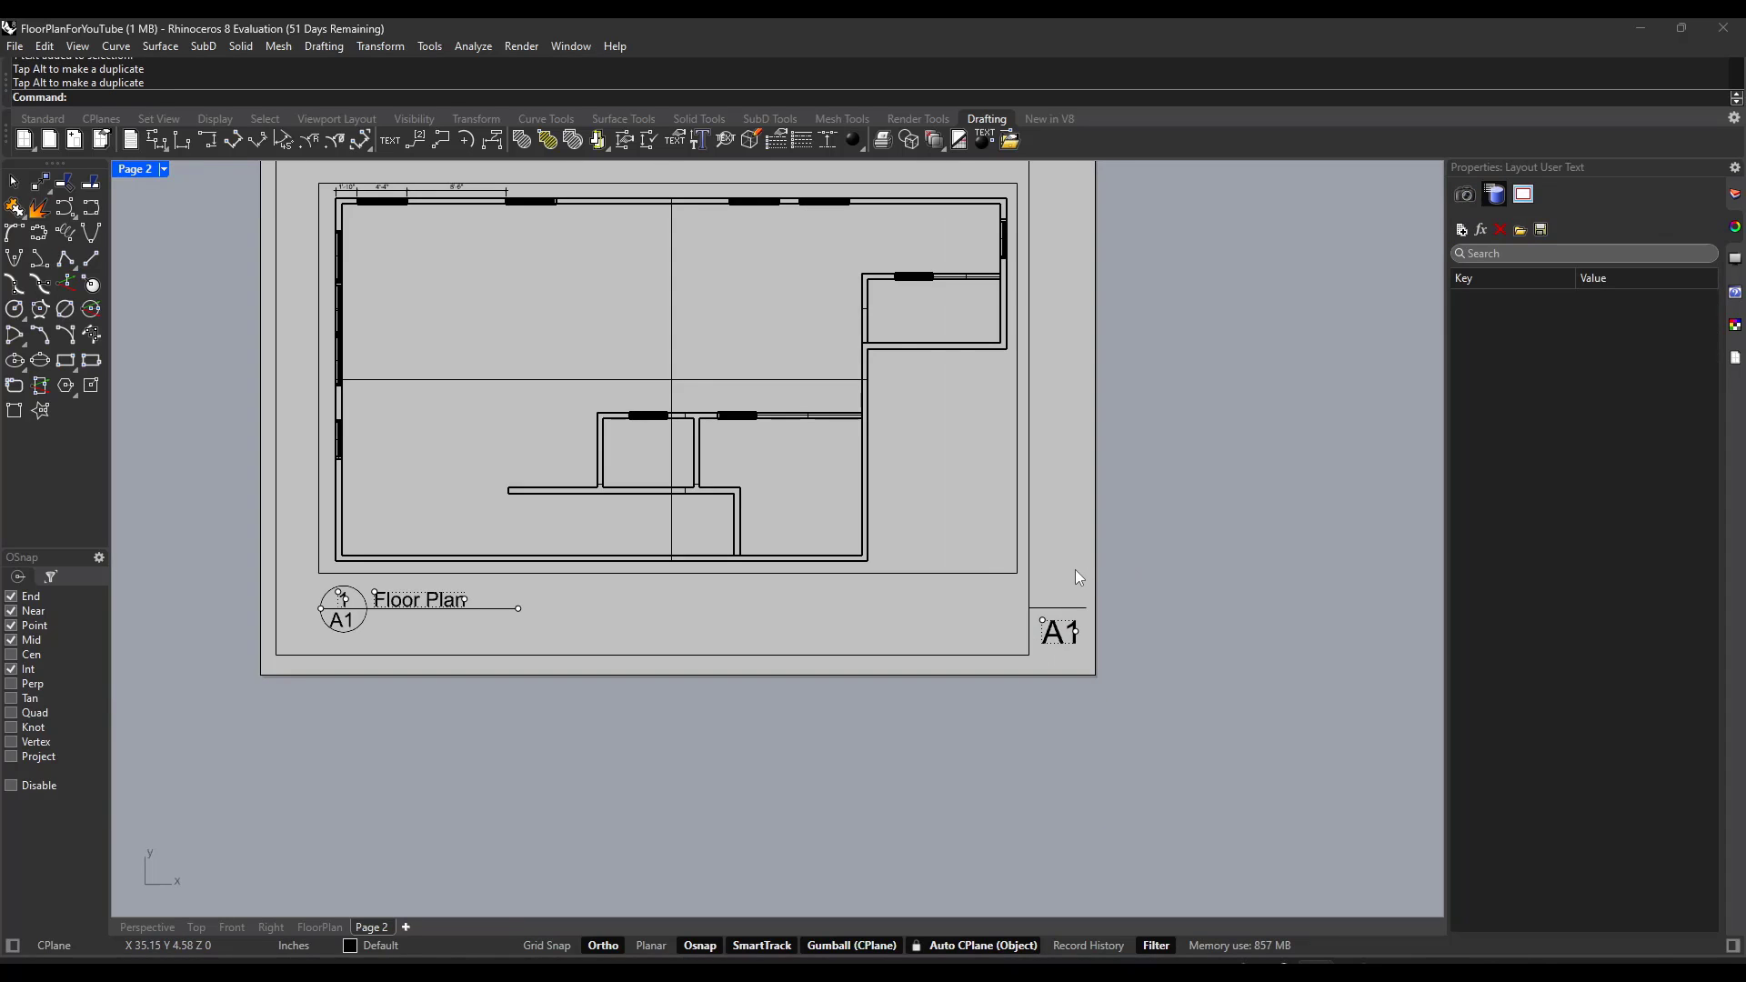
{"action": "scroll", "coordinate": [1144, 527], "scroll_direction": "up", "scroll_amount": 2}
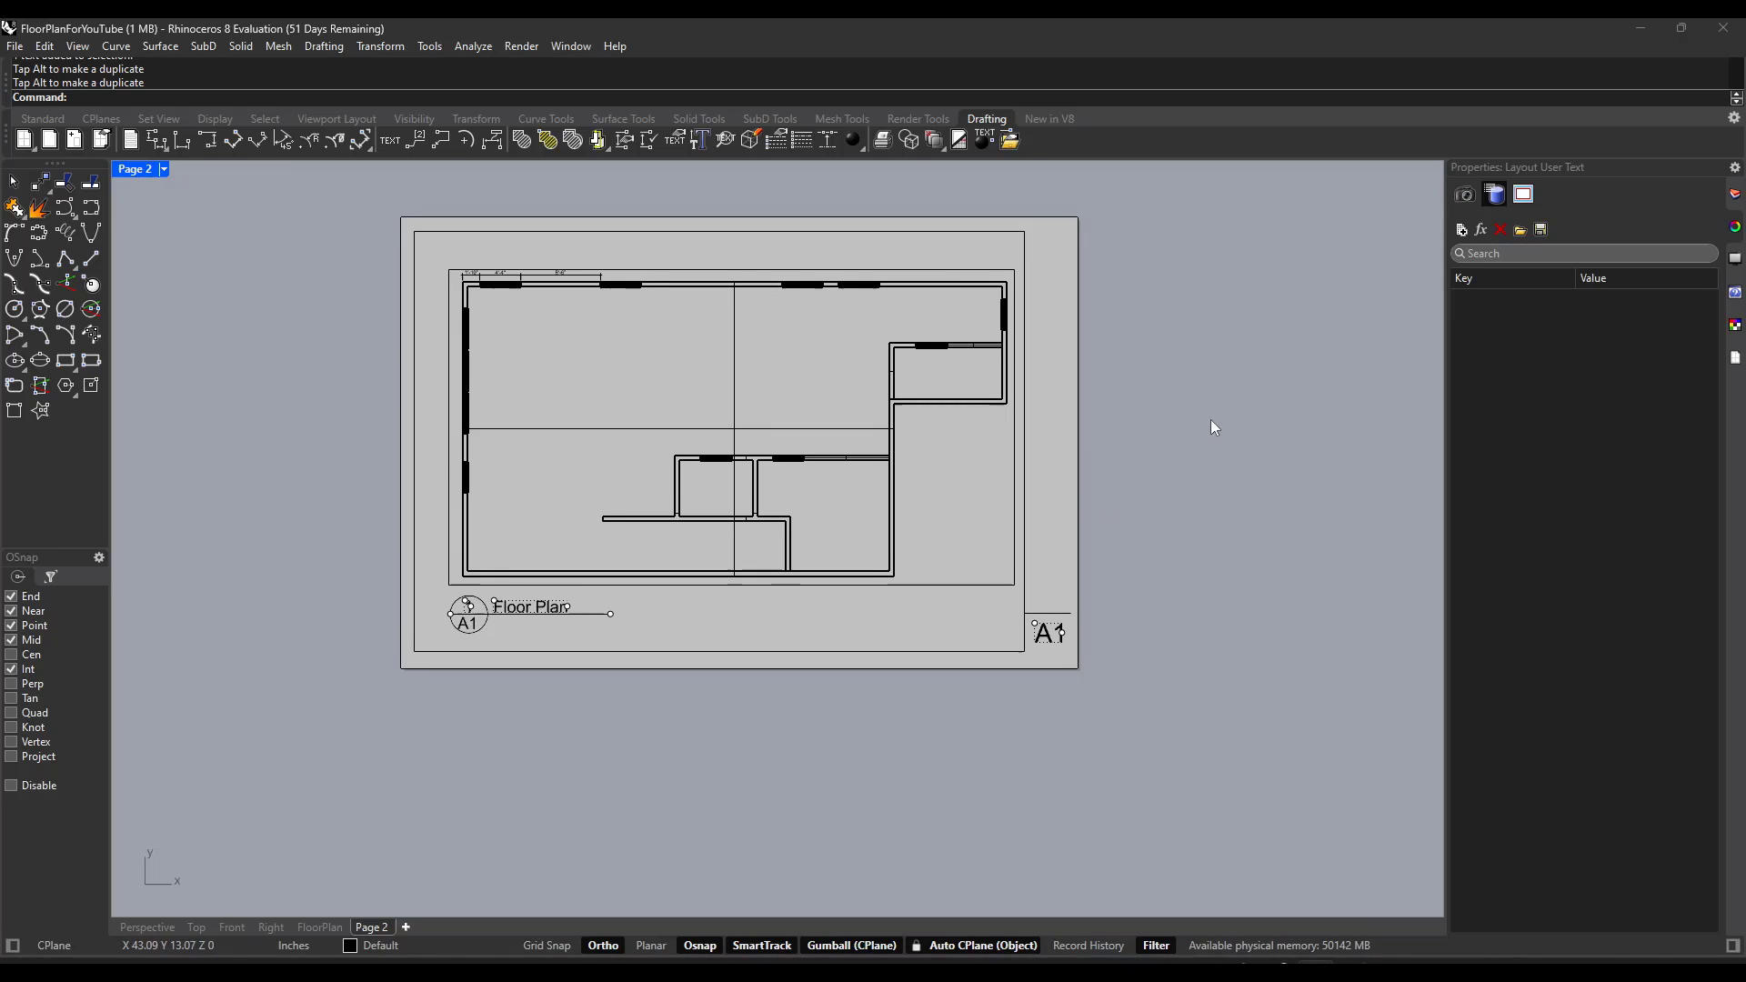
{"action": "scroll", "coordinate": [1055, 211], "scroll_direction": "up", "scroll_amount": 1}
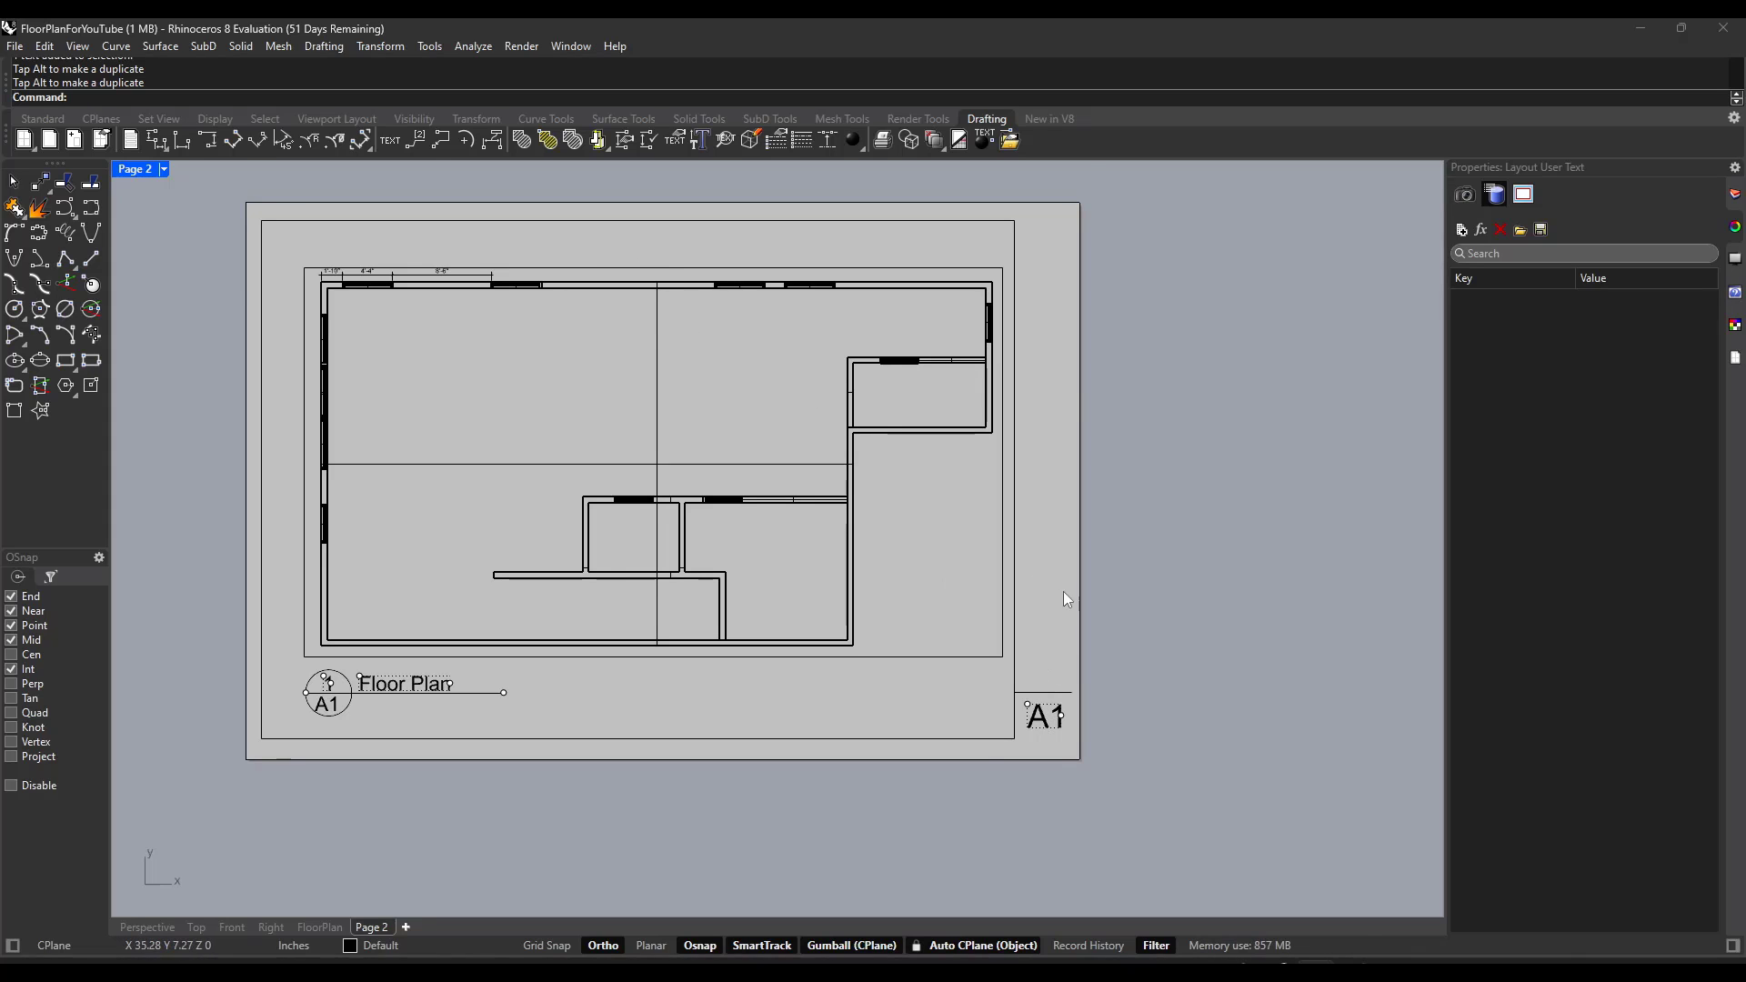
{"action": "scroll", "coordinate": [1064, 618], "scroll_direction": "up", "scroll_amount": 2}
{"action": "scroll", "coordinate": [1046, 602], "scroll_direction": "down", "scroll_amount": 2}
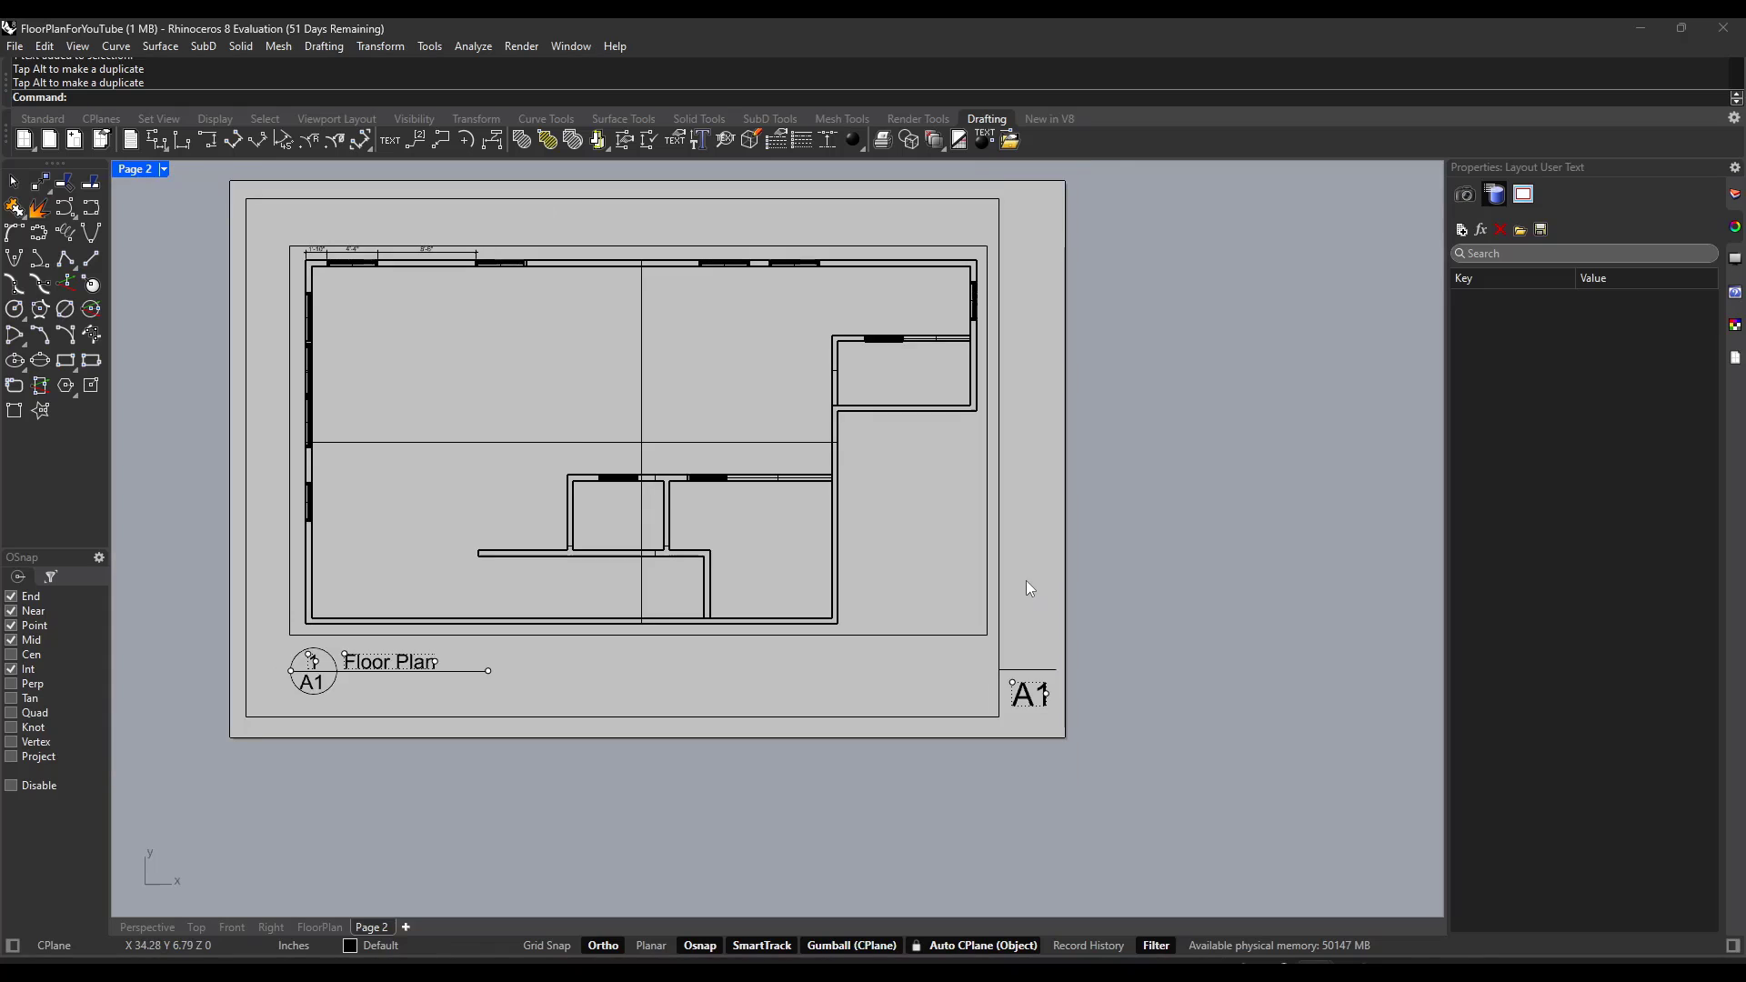
{"action": "scroll", "coordinate": [1050, 580], "scroll_direction": "up", "scroll_amount": 1}
{"action": "scroll", "coordinate": [1046, 608], "scroll_direction": "up", "scroll_amount": 1}
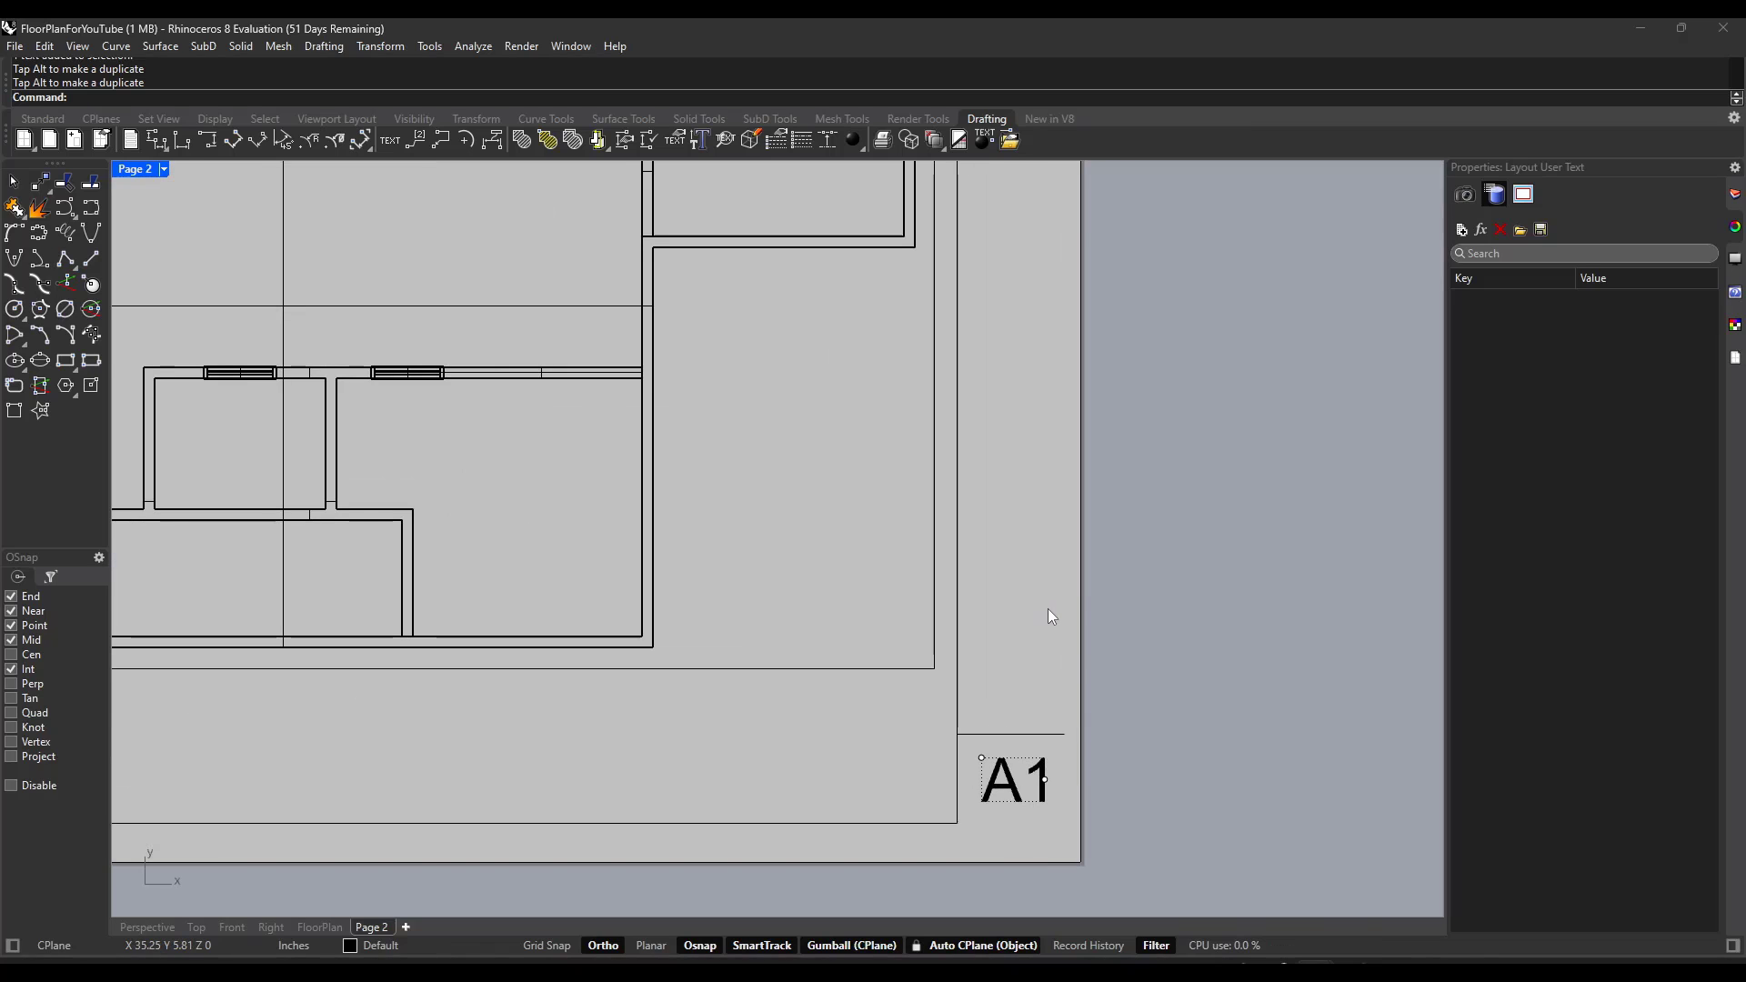
{"action": "scroll", "coordinate": [1047, 609], "scroll_direction": "down", "scroll_amount": 2}
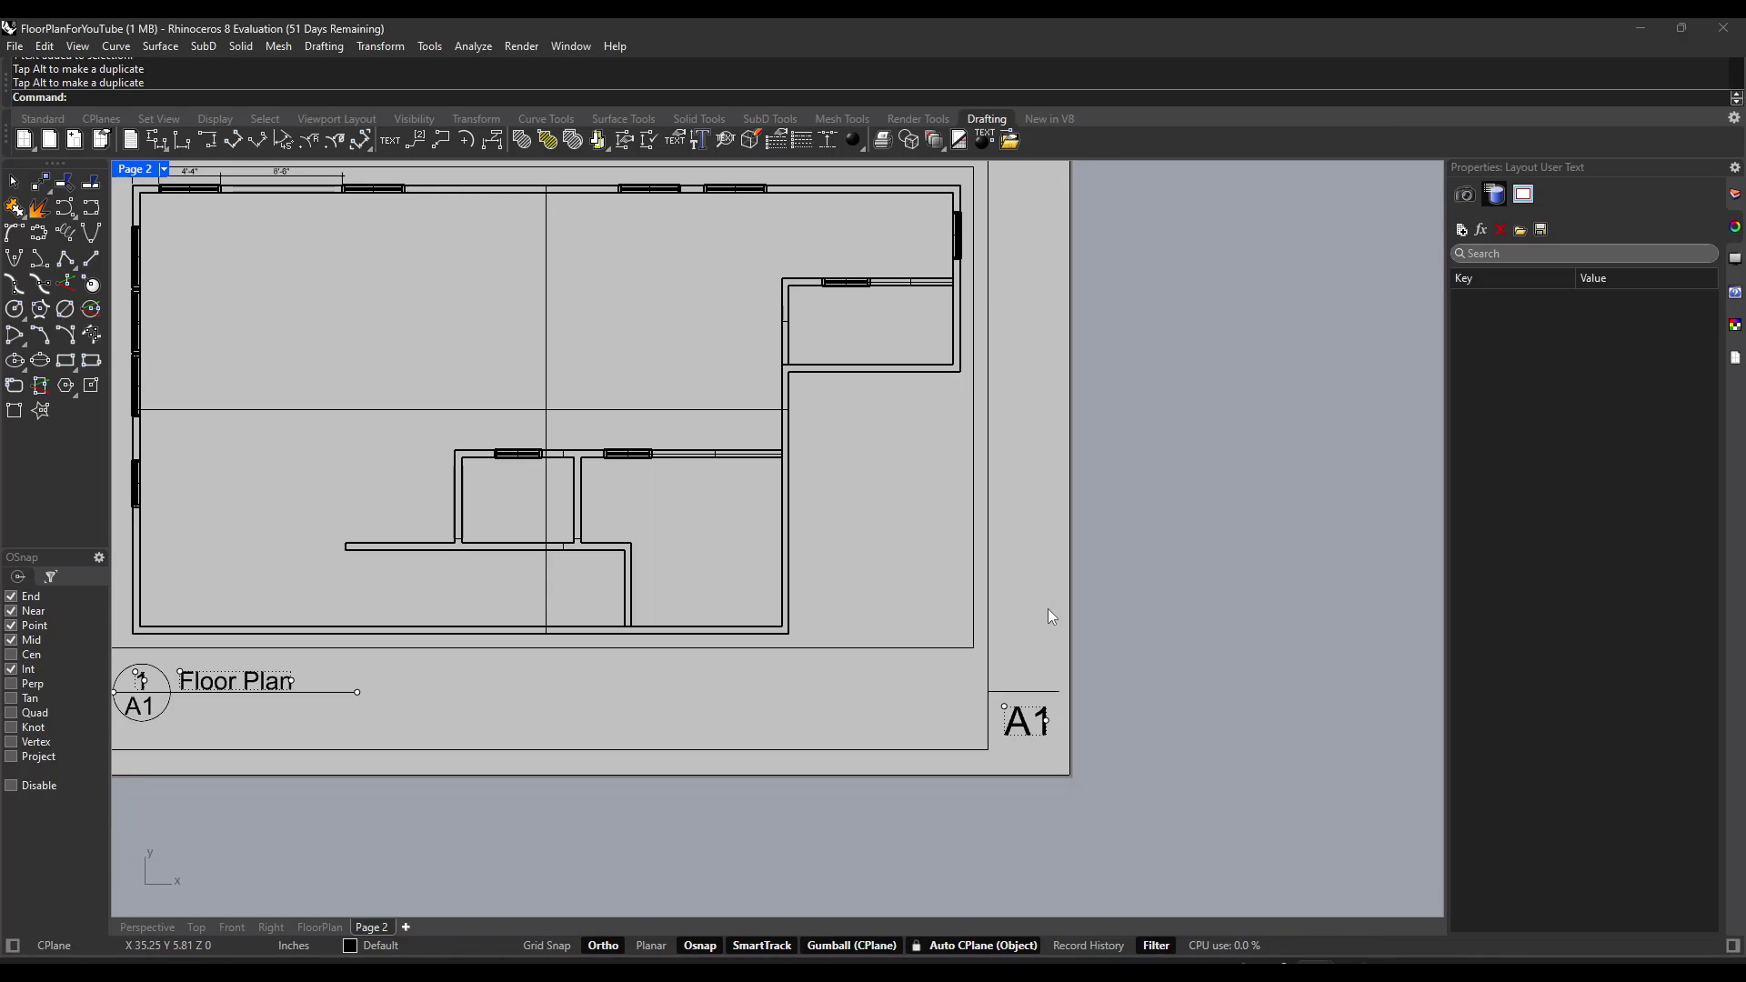
Step: Add the text House Floor Plan in the title strip just above the line over the sheet number
{"action": "left_click", "coordinate": [388, 140]}
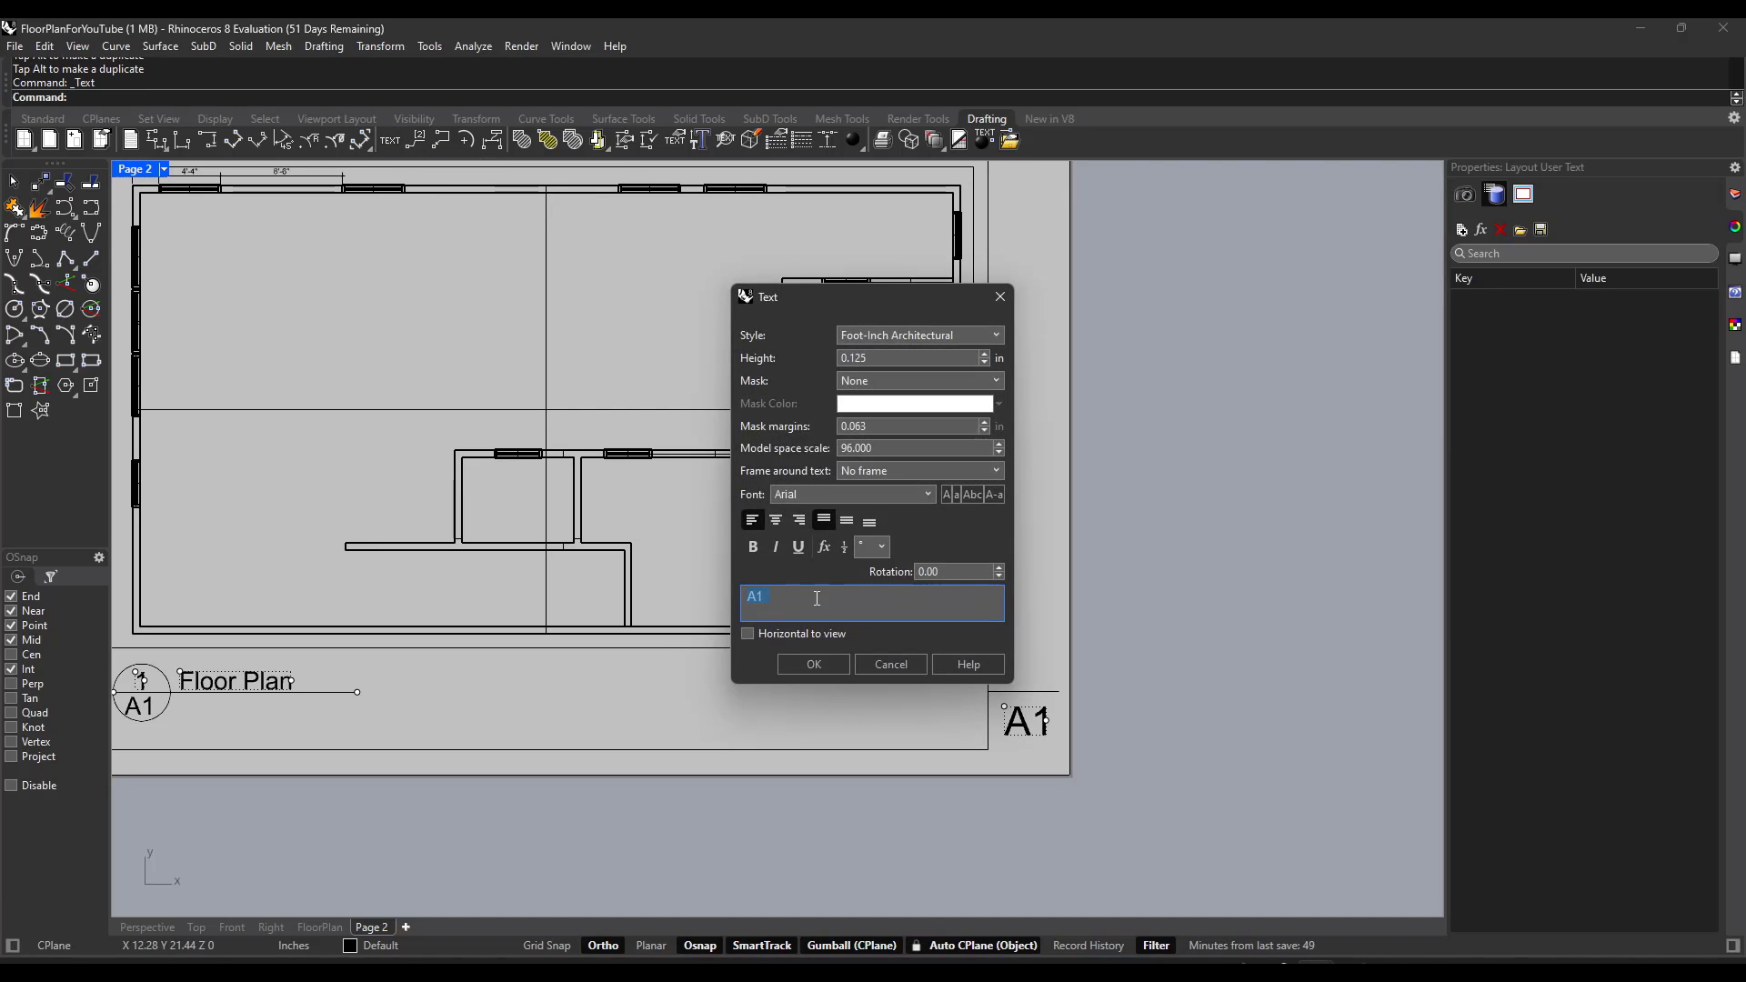
{"action": "type", "text": "House Floor Plan"}
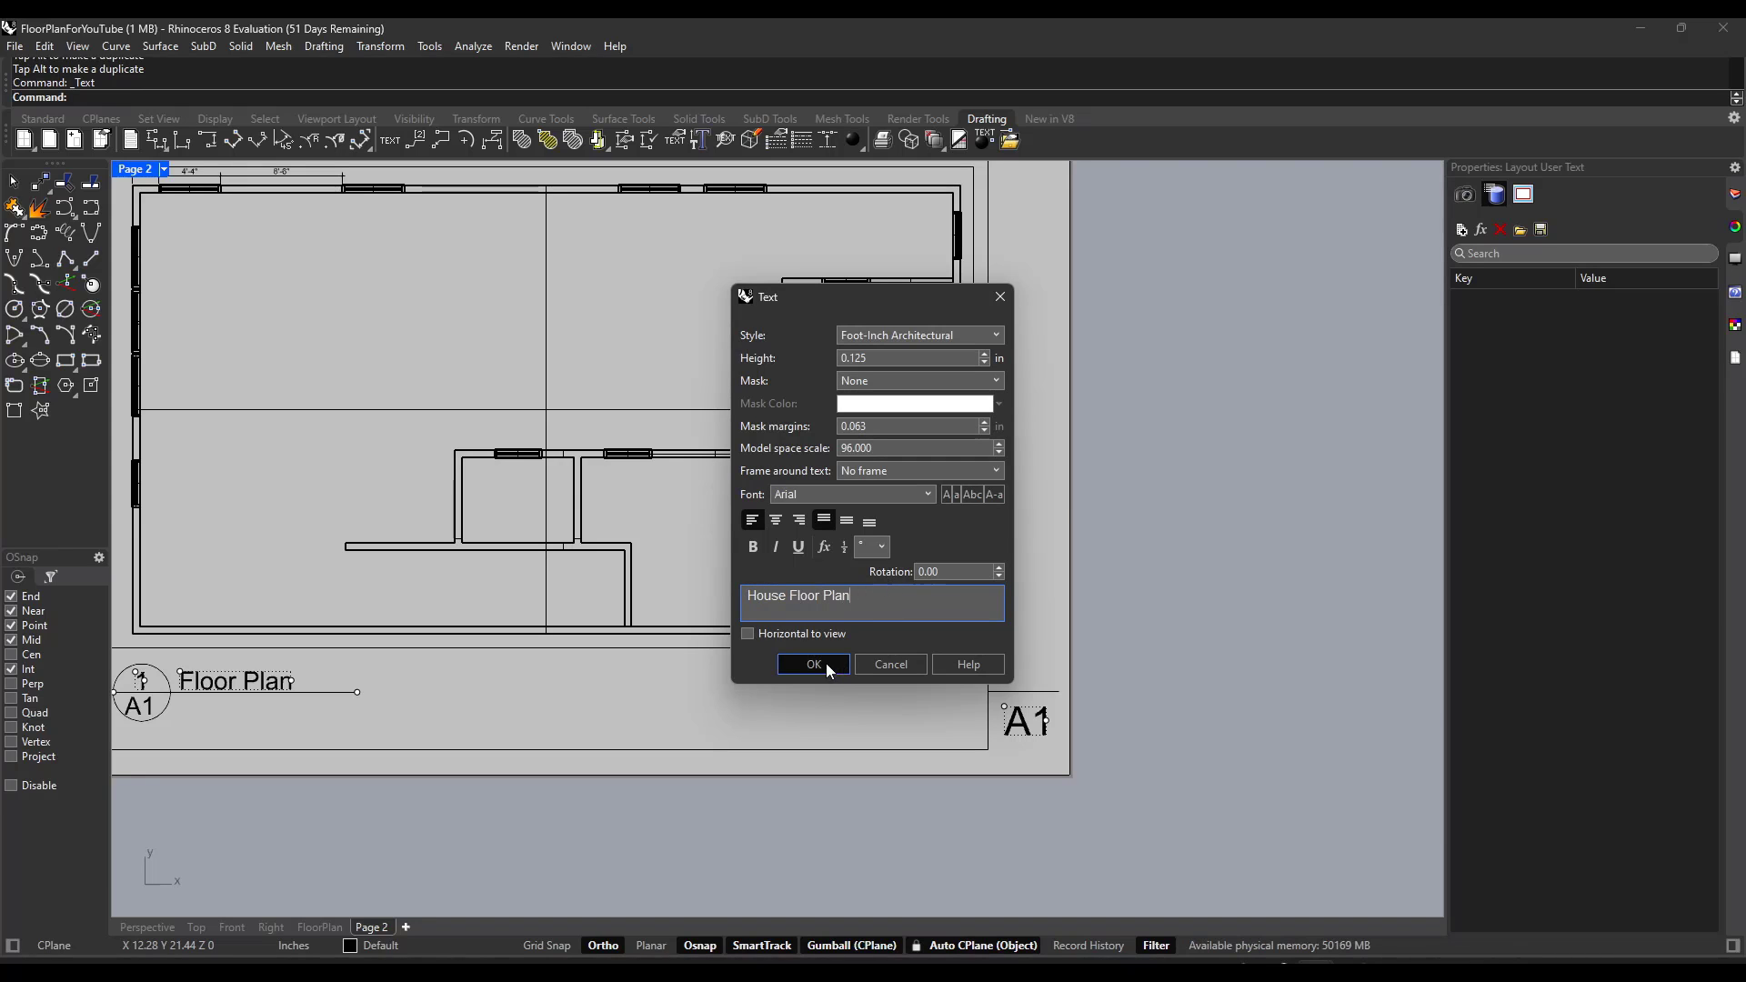
{"action": "left_click", "coordinate": [824, 663]}
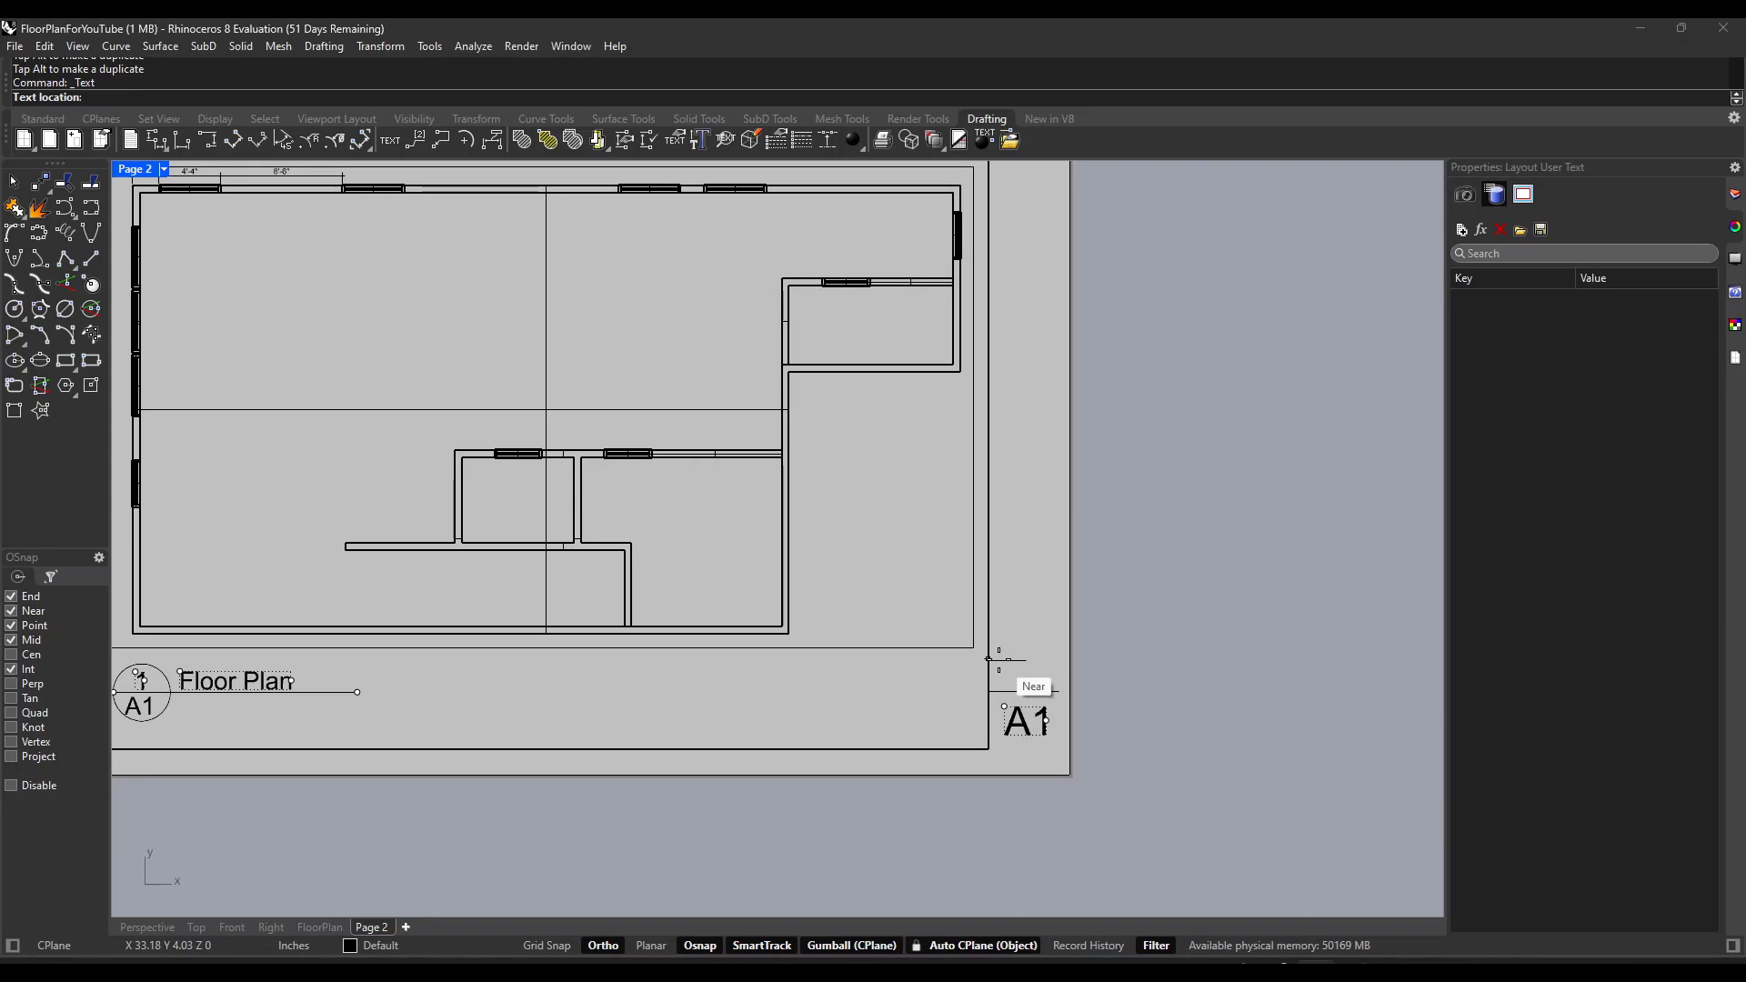
{"action": "left_click", "coordinate": [1004, 662]}
Step: Rotate the House Floor Plan text 90 degrees to read upward and set its height to 0.625
{"action": "scroll", "coordinate": [1035, 662], "scroll_direction": "up", "scroll_amount": 5}
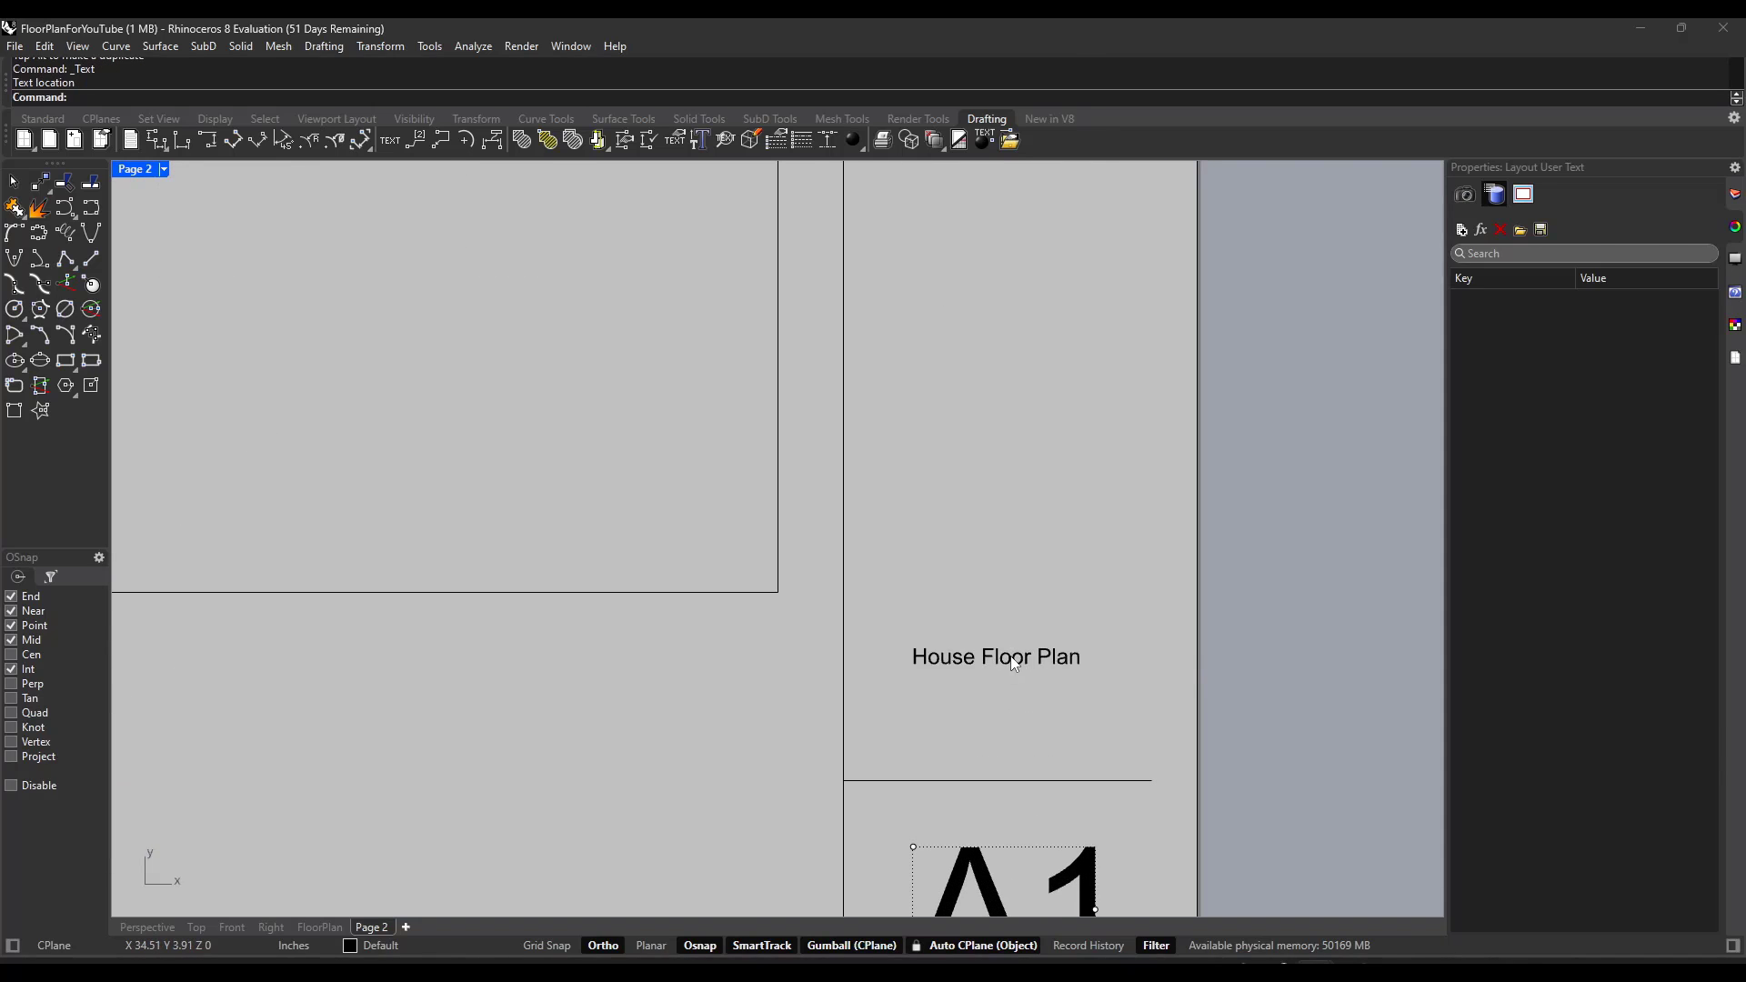
{"action": "left_click_drag", "start_coordinate": [931, 706], "coordinate": [1029, 766]}
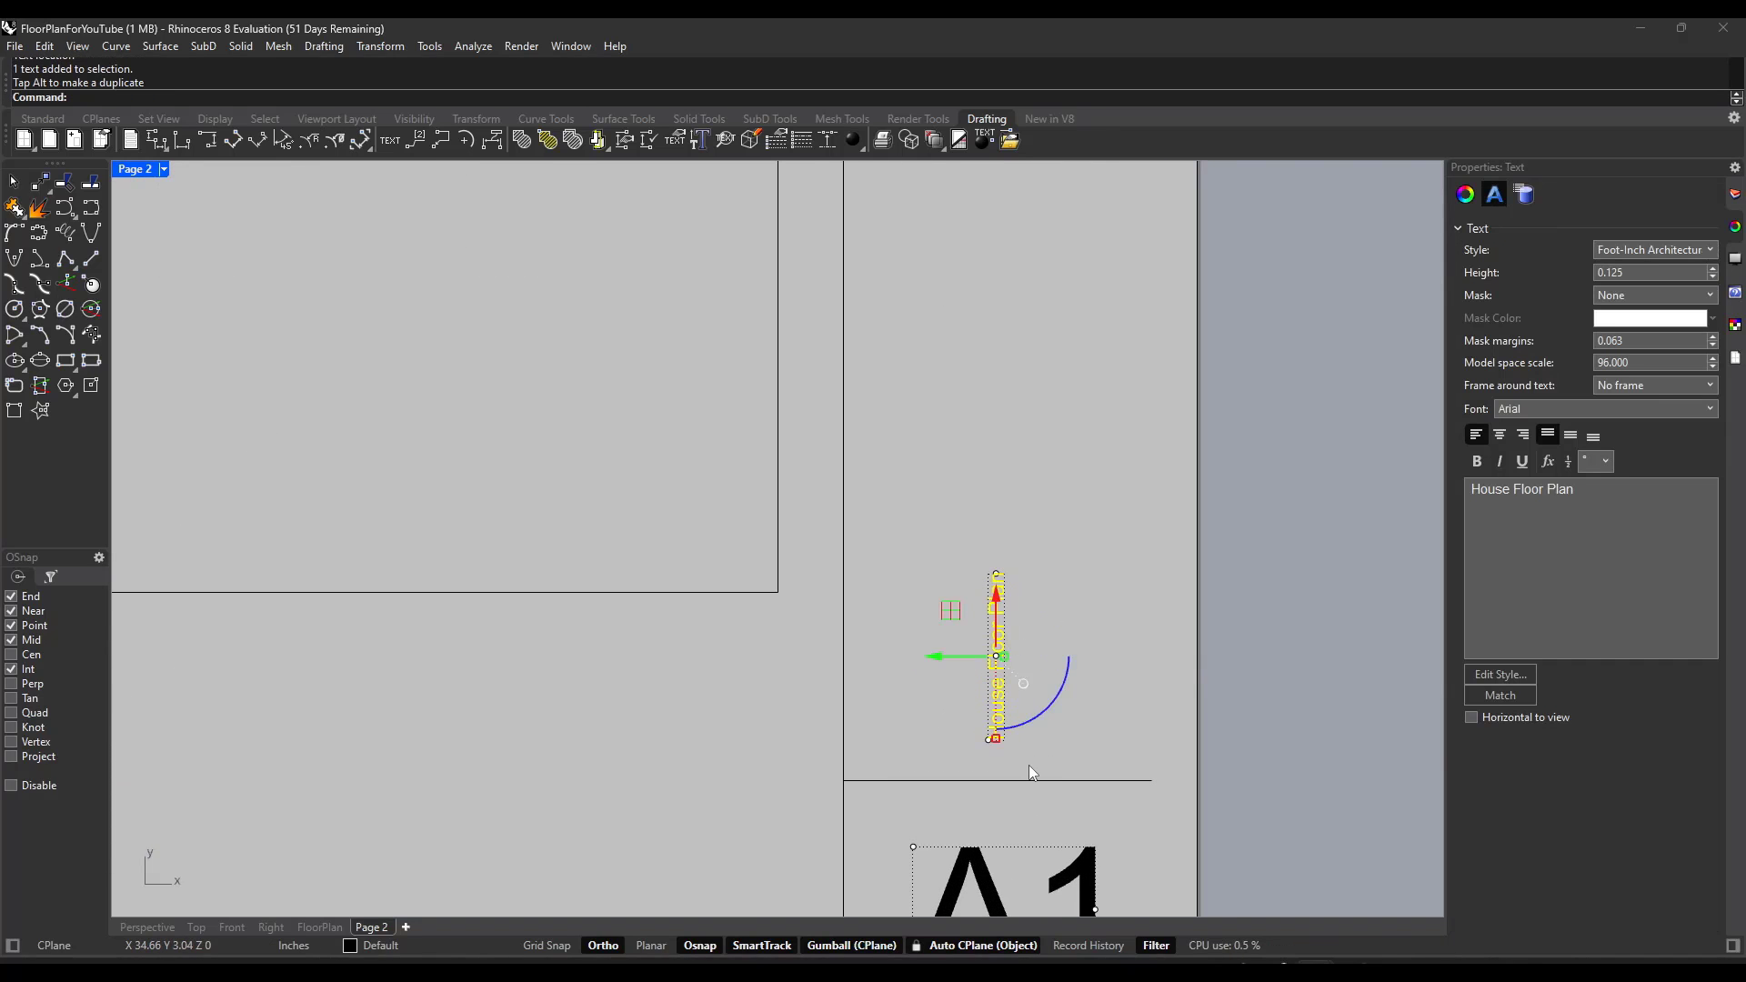
{"action": "left_click", "coordinate": [1713, 271]}
Step: Move the vertical House Floor Plan text left within the title strip, close to the border, and deselect it
{"action": "scroll", "coordinate": [1021, 510], "scroll_direction": "down", "scroll_amount": 5}
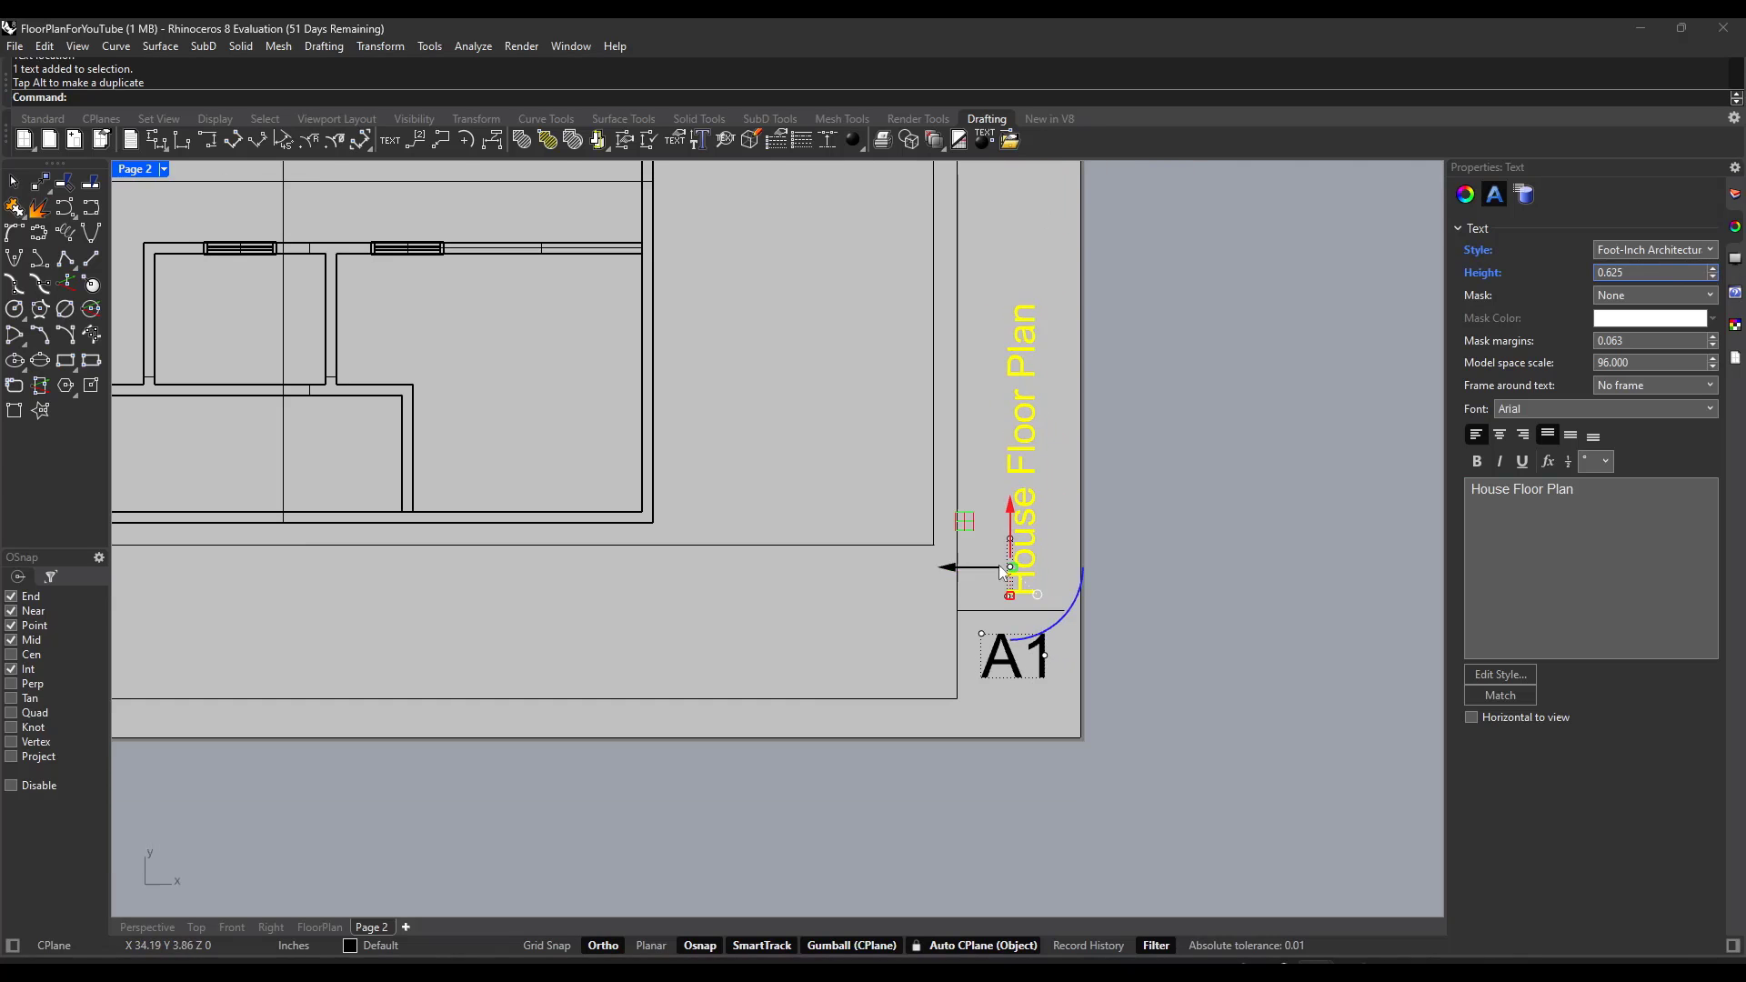
{"action": "left_click", "coordinate": [946, 516]}
{"action": "left_click", "coordinate": [957, 516]}
{"action": "left_click", "coordinate": [1022, 473]}
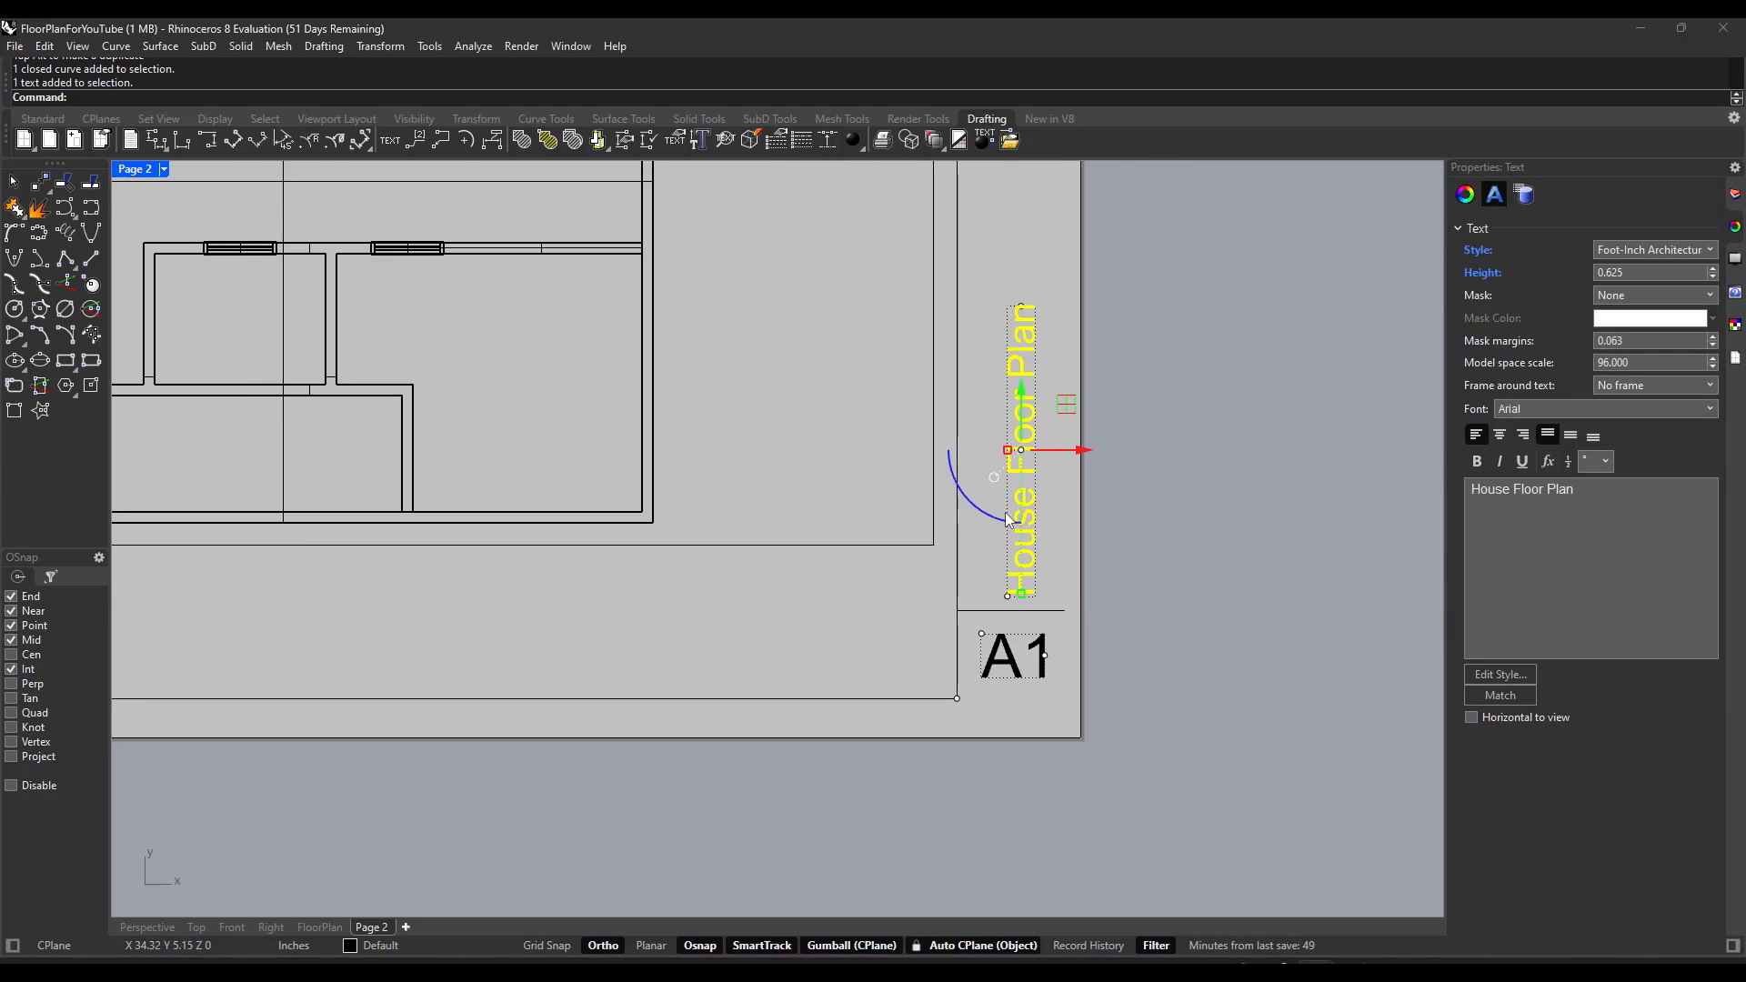
{"action": "left_click_drag", "start_coordinate": [1062, 406], "coordinate": [1030, 411]}
{"action": "left_click", "coordinate": [1133, 371]}
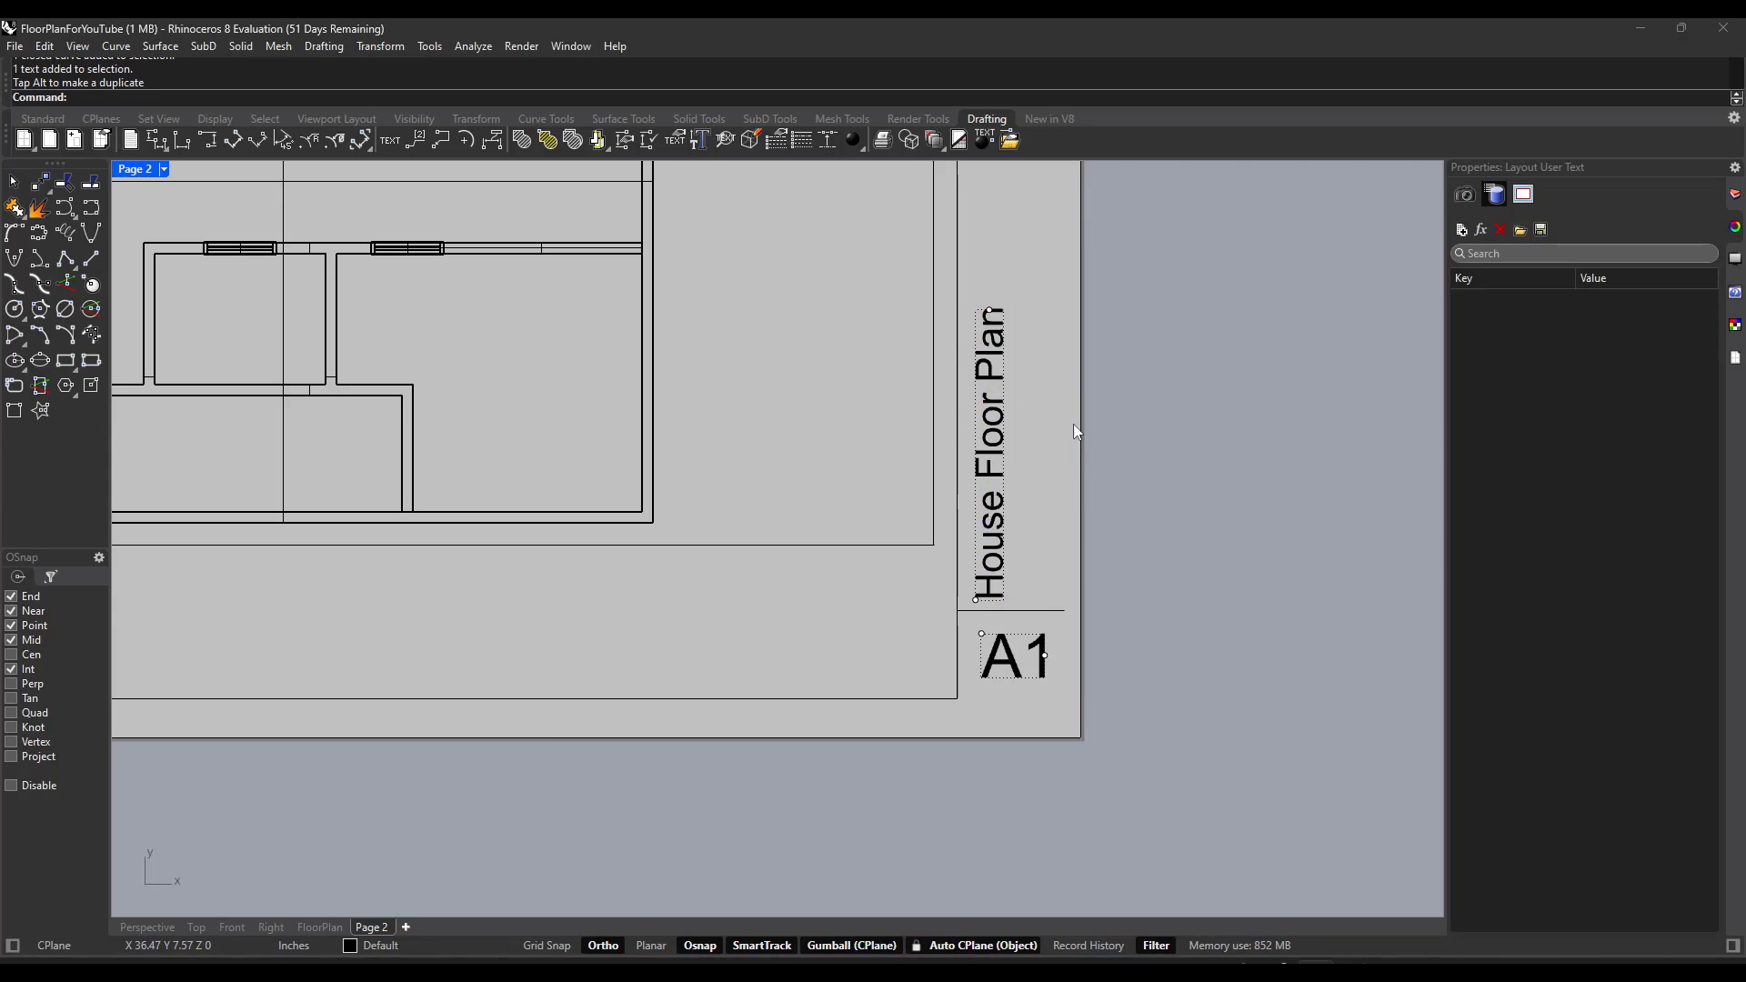
{"action": "scroll", "coordinate": [1009, 540], "scroll_direction": "down", "scroll_amount": 3}
{"action": "scroll", "coordinate": [1002, 483], "scroll_direction": "up", "scroll_amount": 1}
{"action": "scroll", "coordinate": [993, 432], "scroll_direction": "down", "scroll_amount": 1}
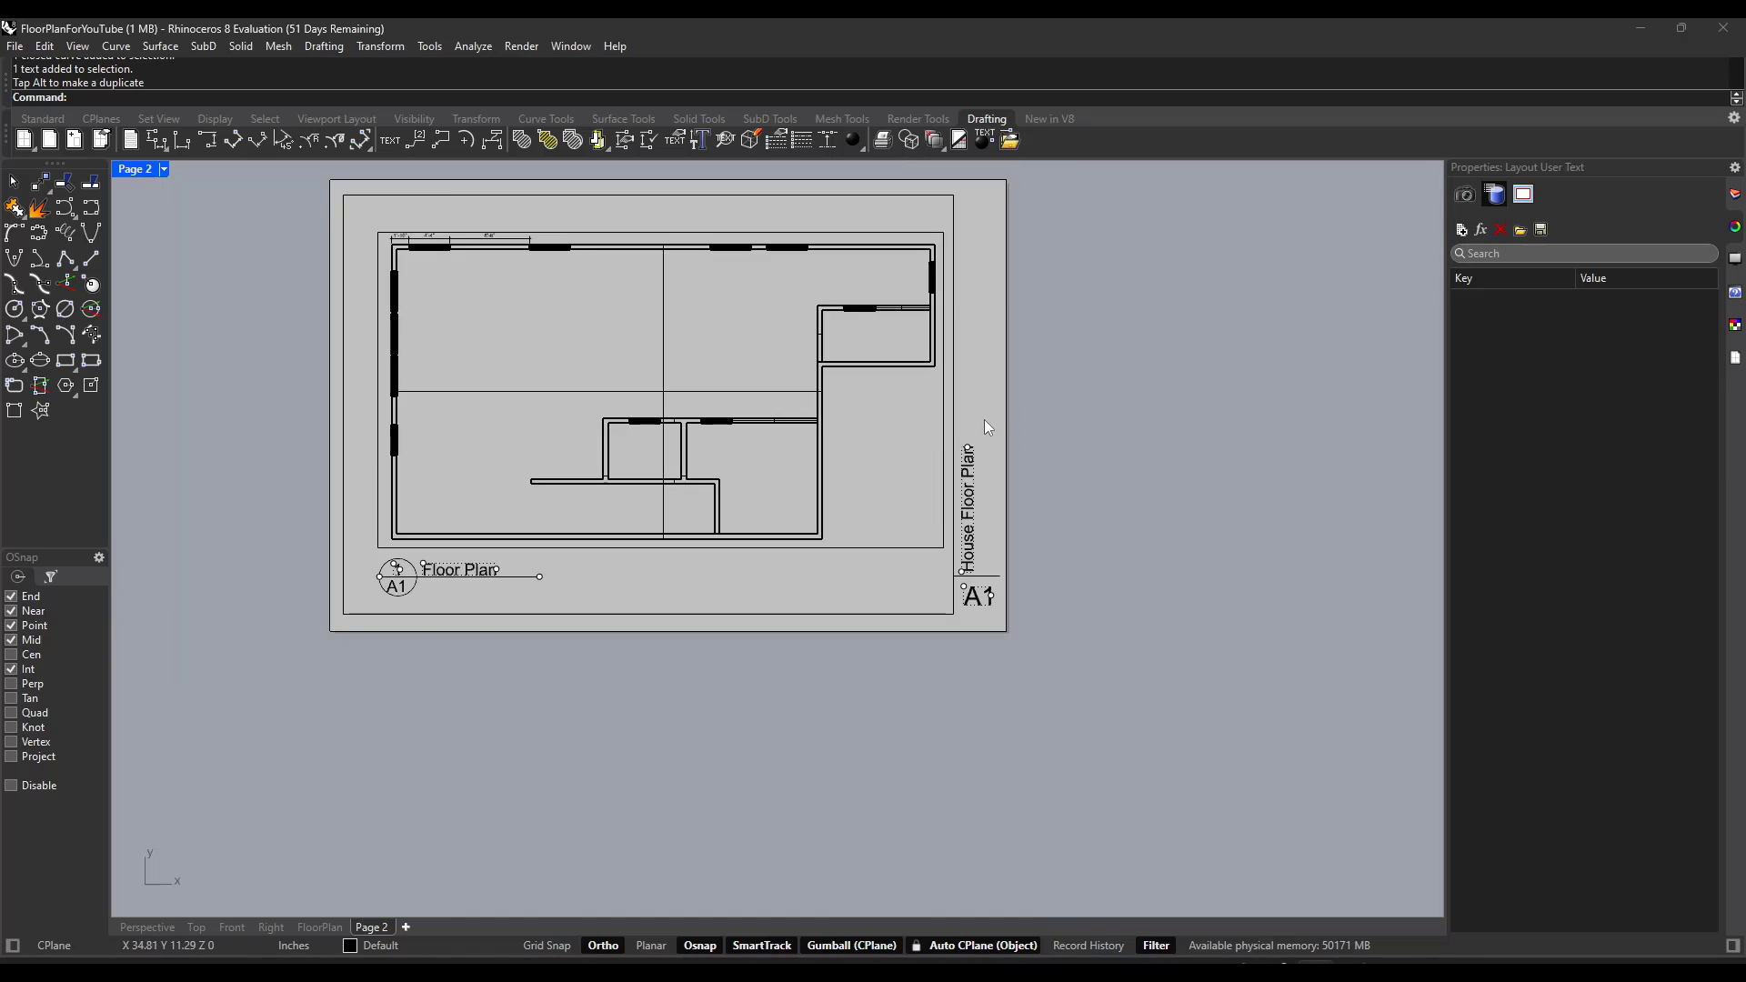
{"action": "scroll", "coordinate": [973, 223], "scroll_direction": "up", "scroll_amount": 1}
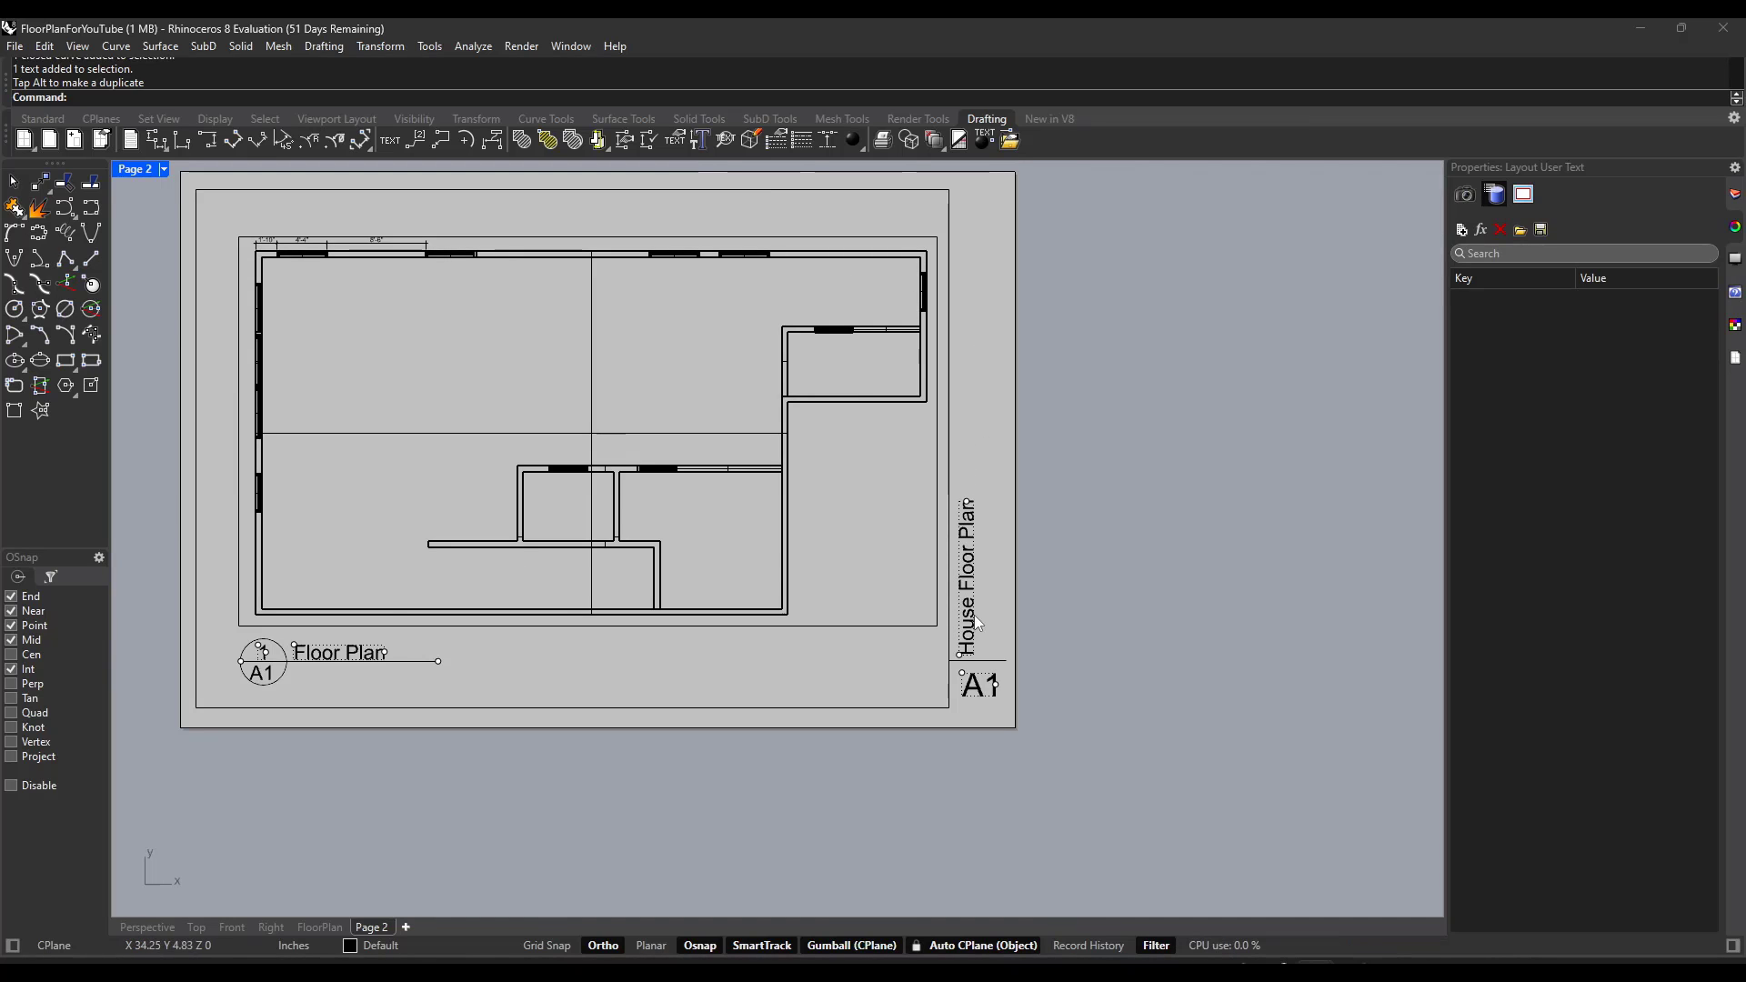
{"action": "scroll", "coordinate": [974, 615], "scroll_direction": "down", "scroll_amount": 1}
{"action": "scroll", "coordinate": [967, 425], "scroll_direction": "up", "scroll_amount": 1}
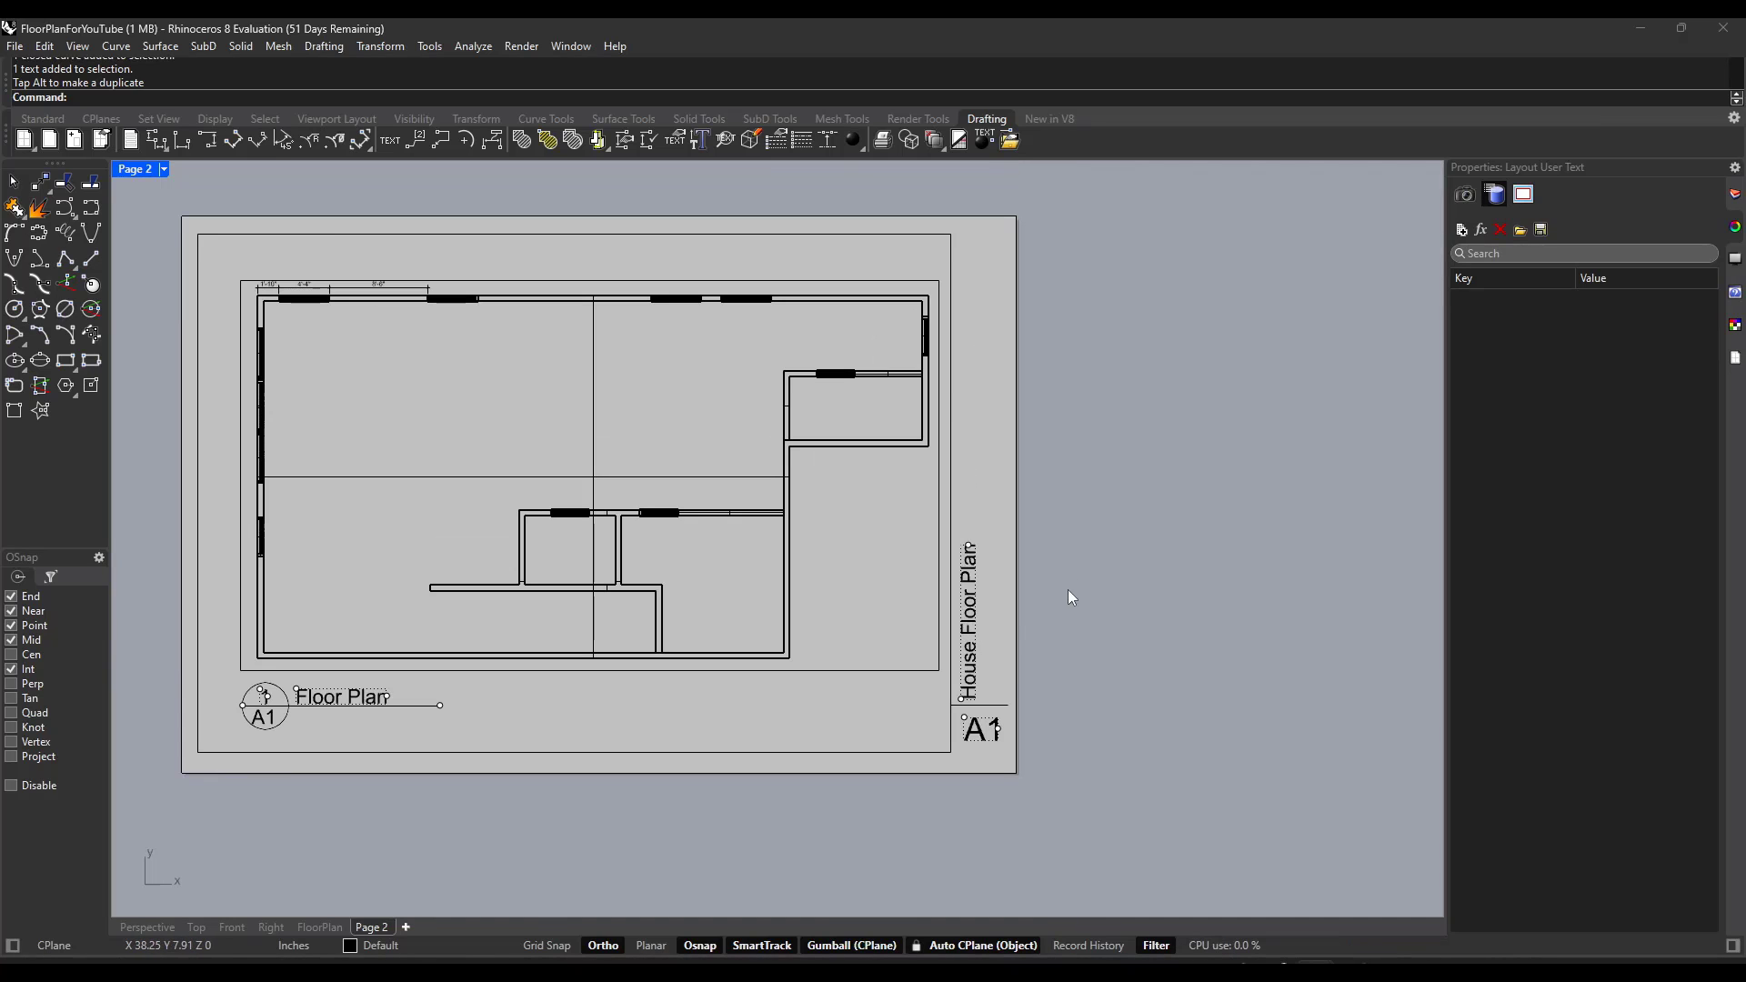
{"action": "left_click", "coordinate": [981, 730]}
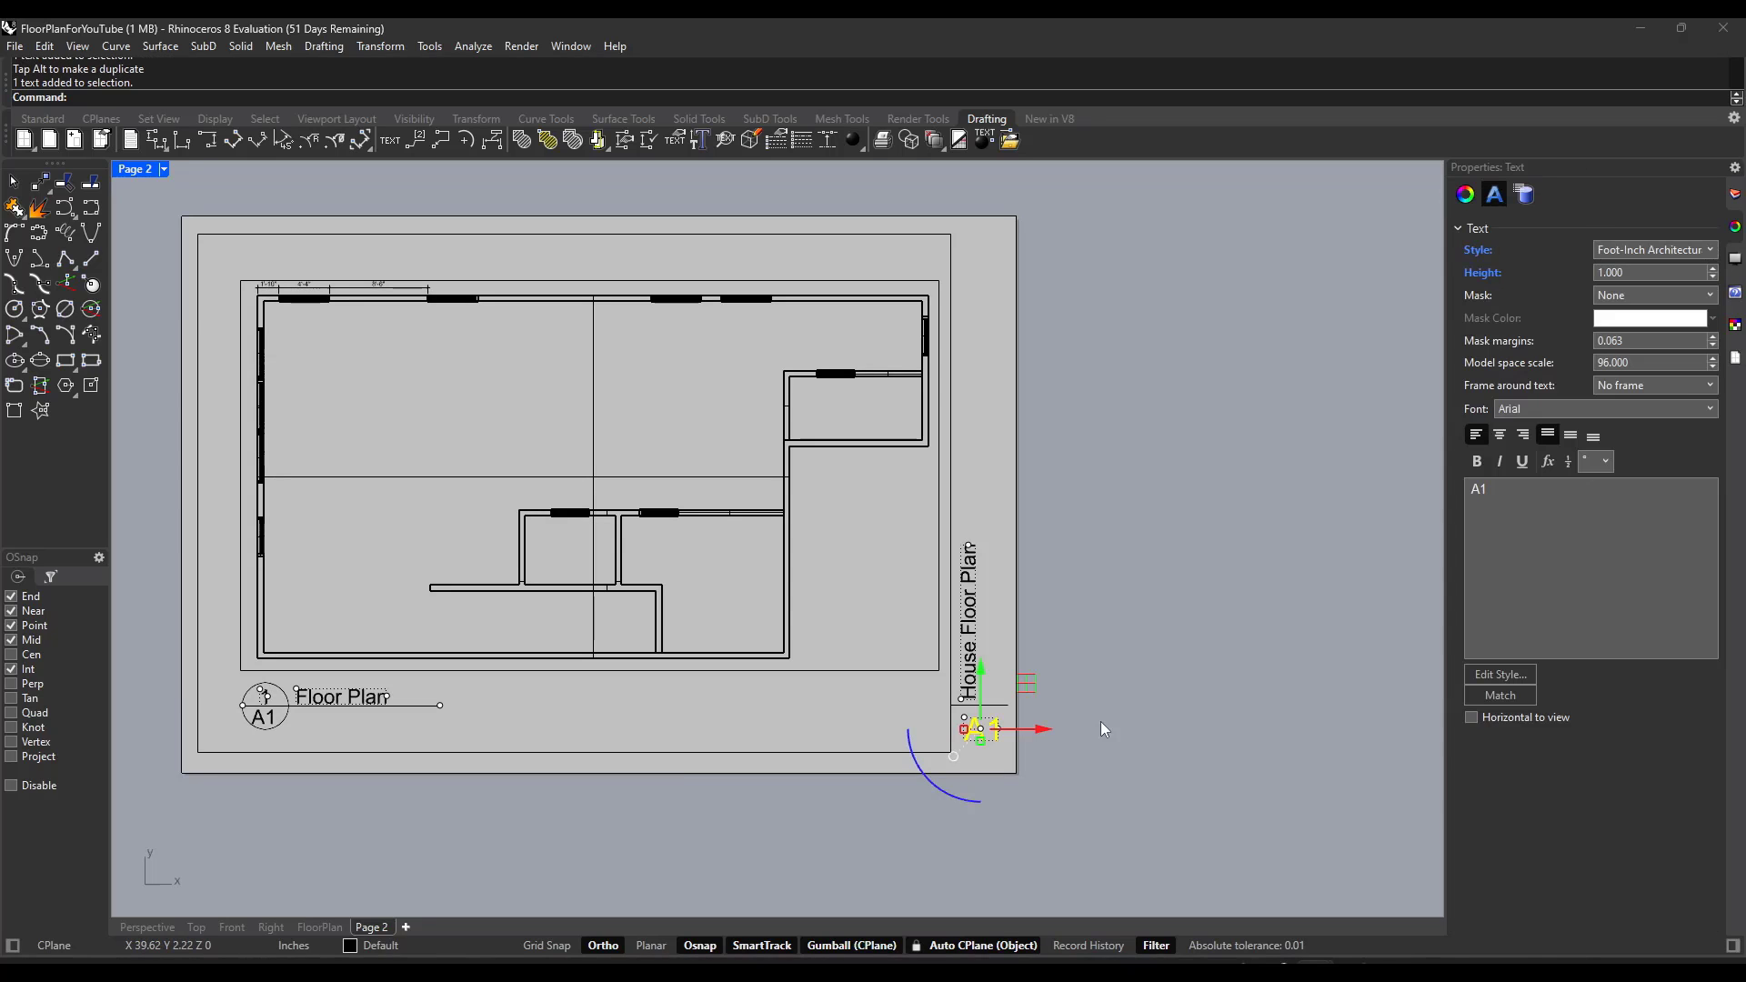
{"action": "left_click", "coordinate": [1097, 724]}
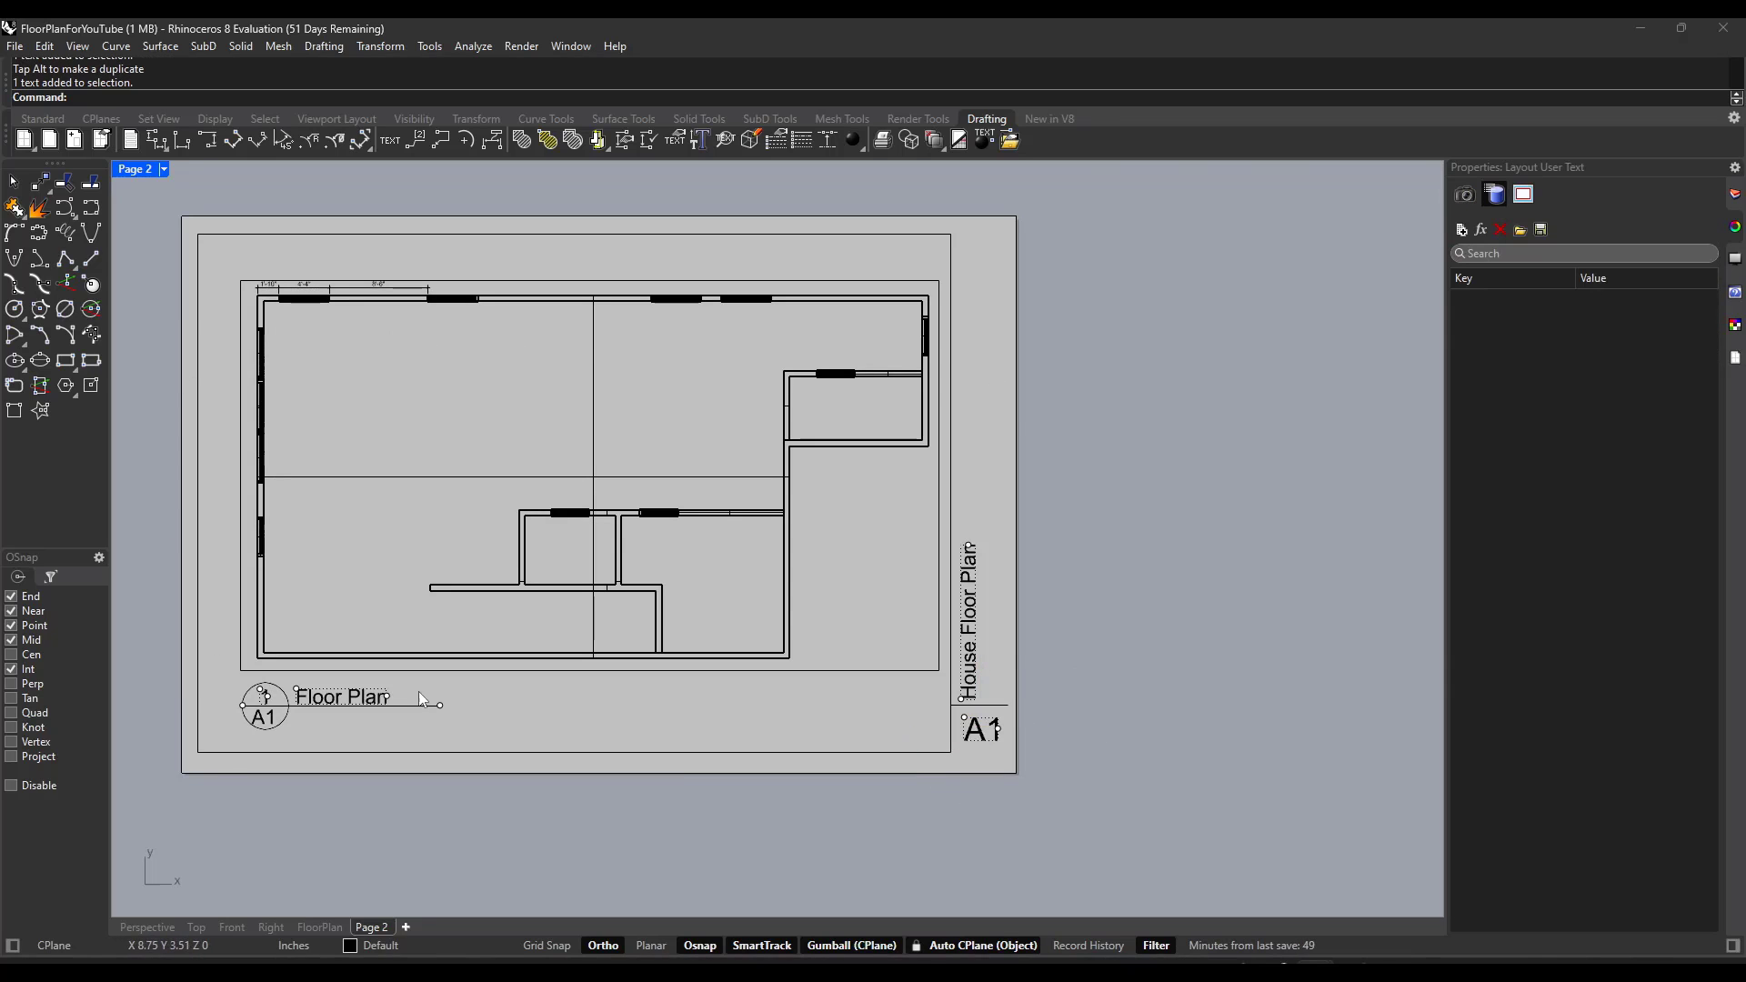
{"action": "left_click", "coordinate": [972, 614]}
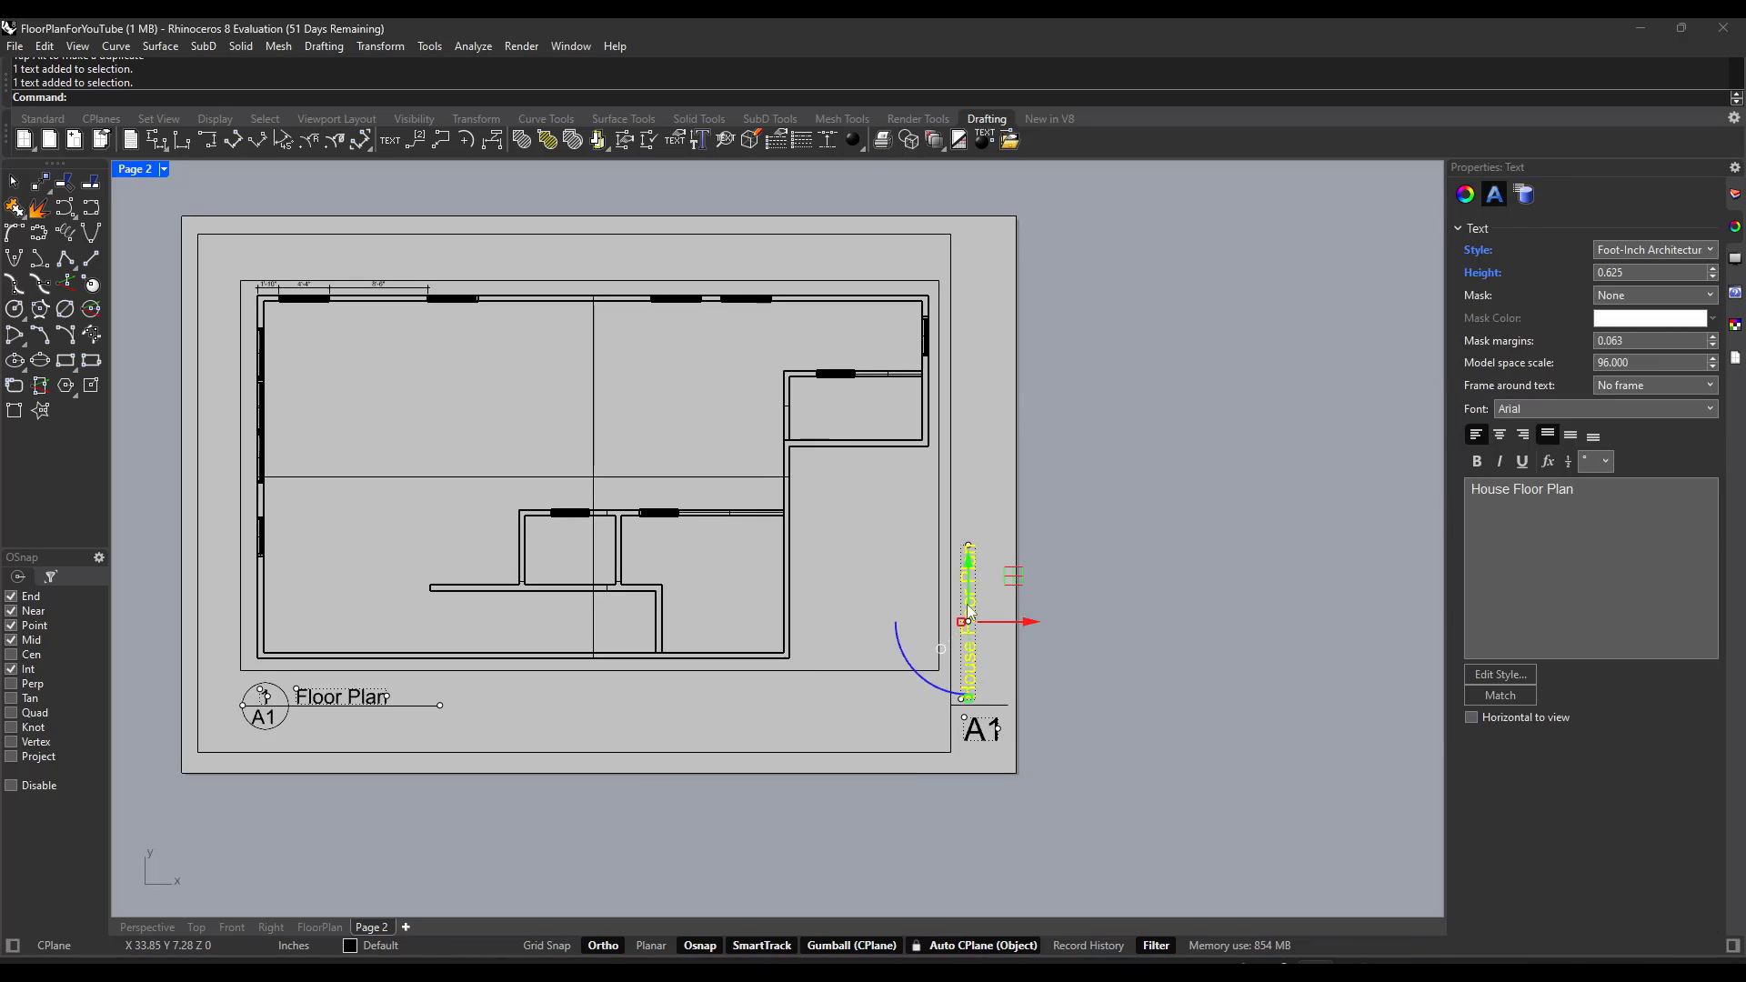
{"action": "left_click", "coordinate": [1059, 589]}
Step: Define the border, House Floor Plan text, divider line and A1 text as block Title Block Template, based at the border's lower-right corner
{"action": "right_click_drag", "start_coordinate": [989, 465], "coordinate": [1073, 450]}
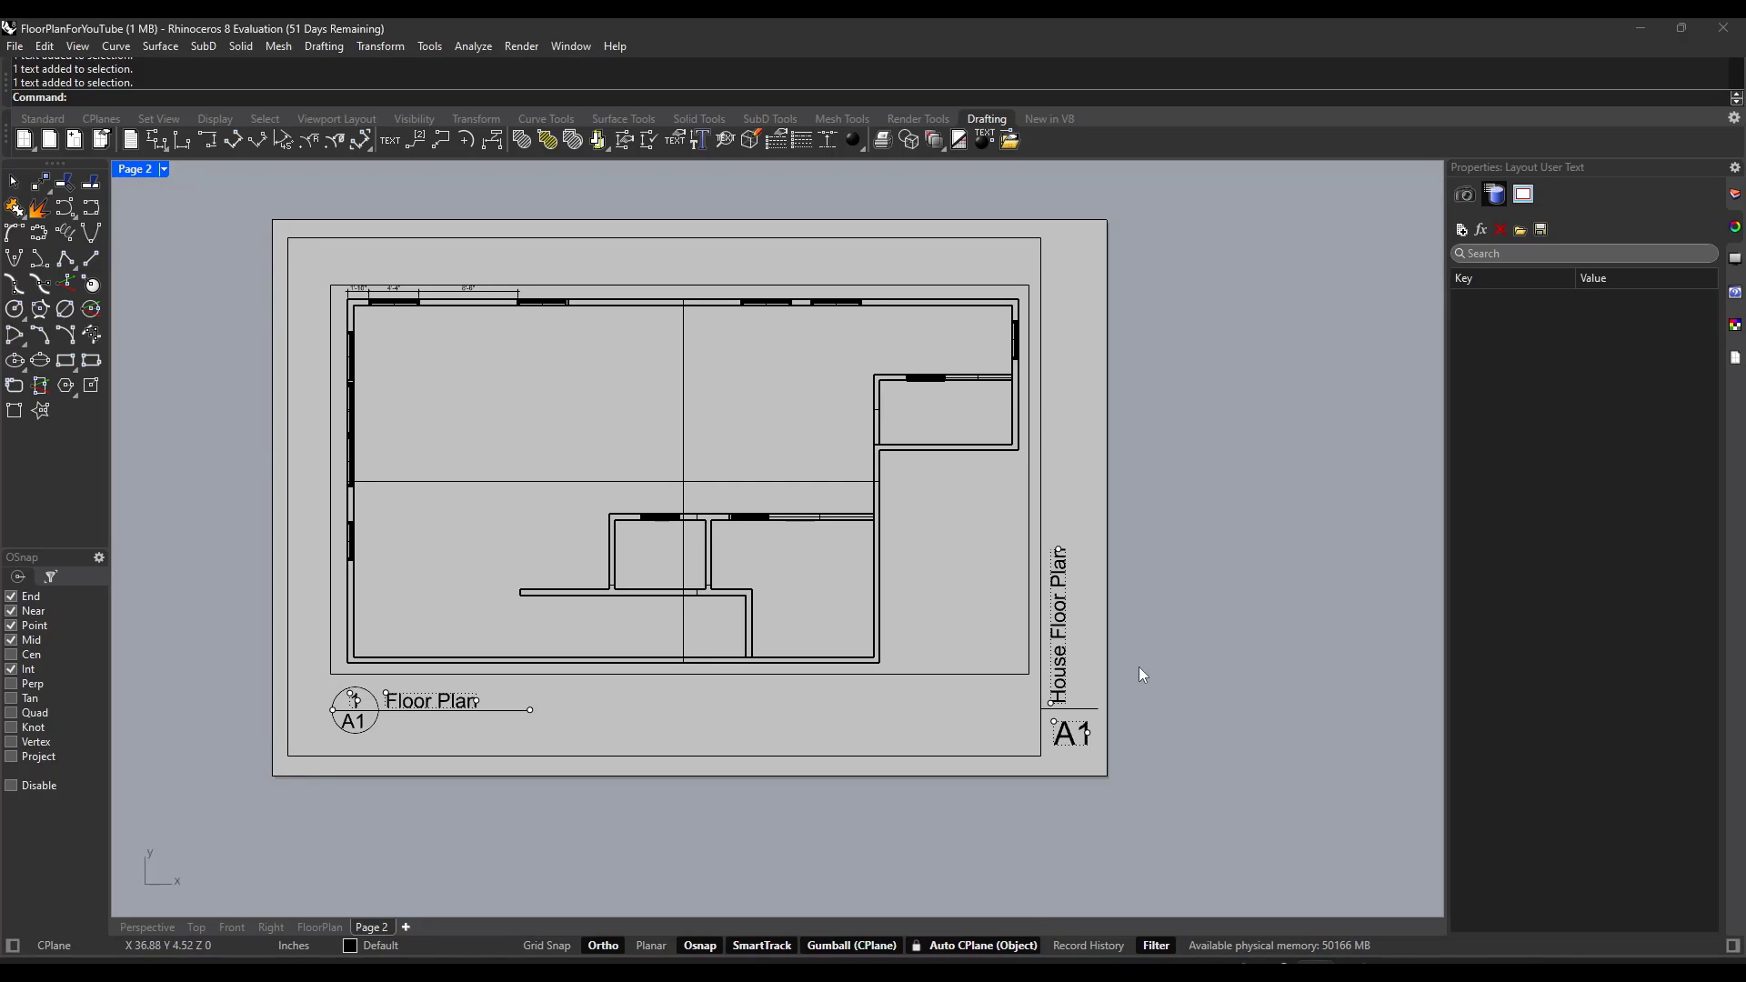
{"action": "left_click", "coordinate": [1042, 620], "text": "shift"}
{"action": "left_click", "coordinate": [1057, 624], "text": "shift"}
{"action": "left_click", "coordinate": [1075, 710], "text": "shift"}
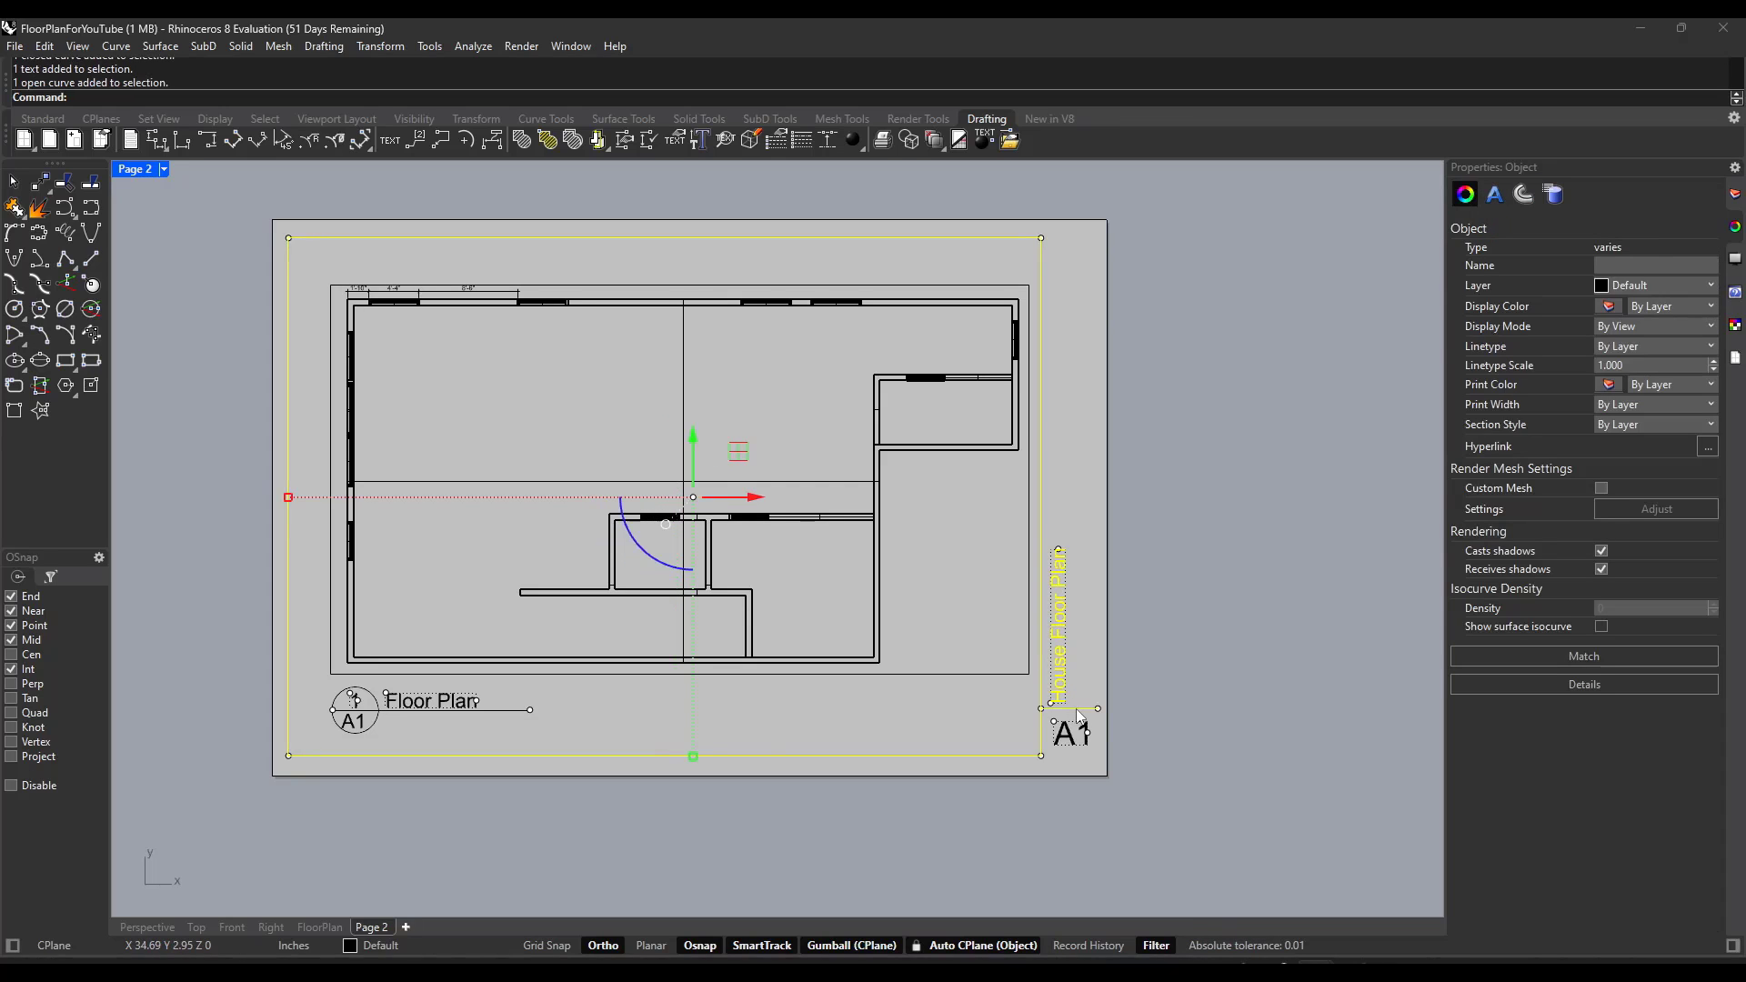
{"action": "left_click", "coordinate": [1076, 737], "text": "shift"}
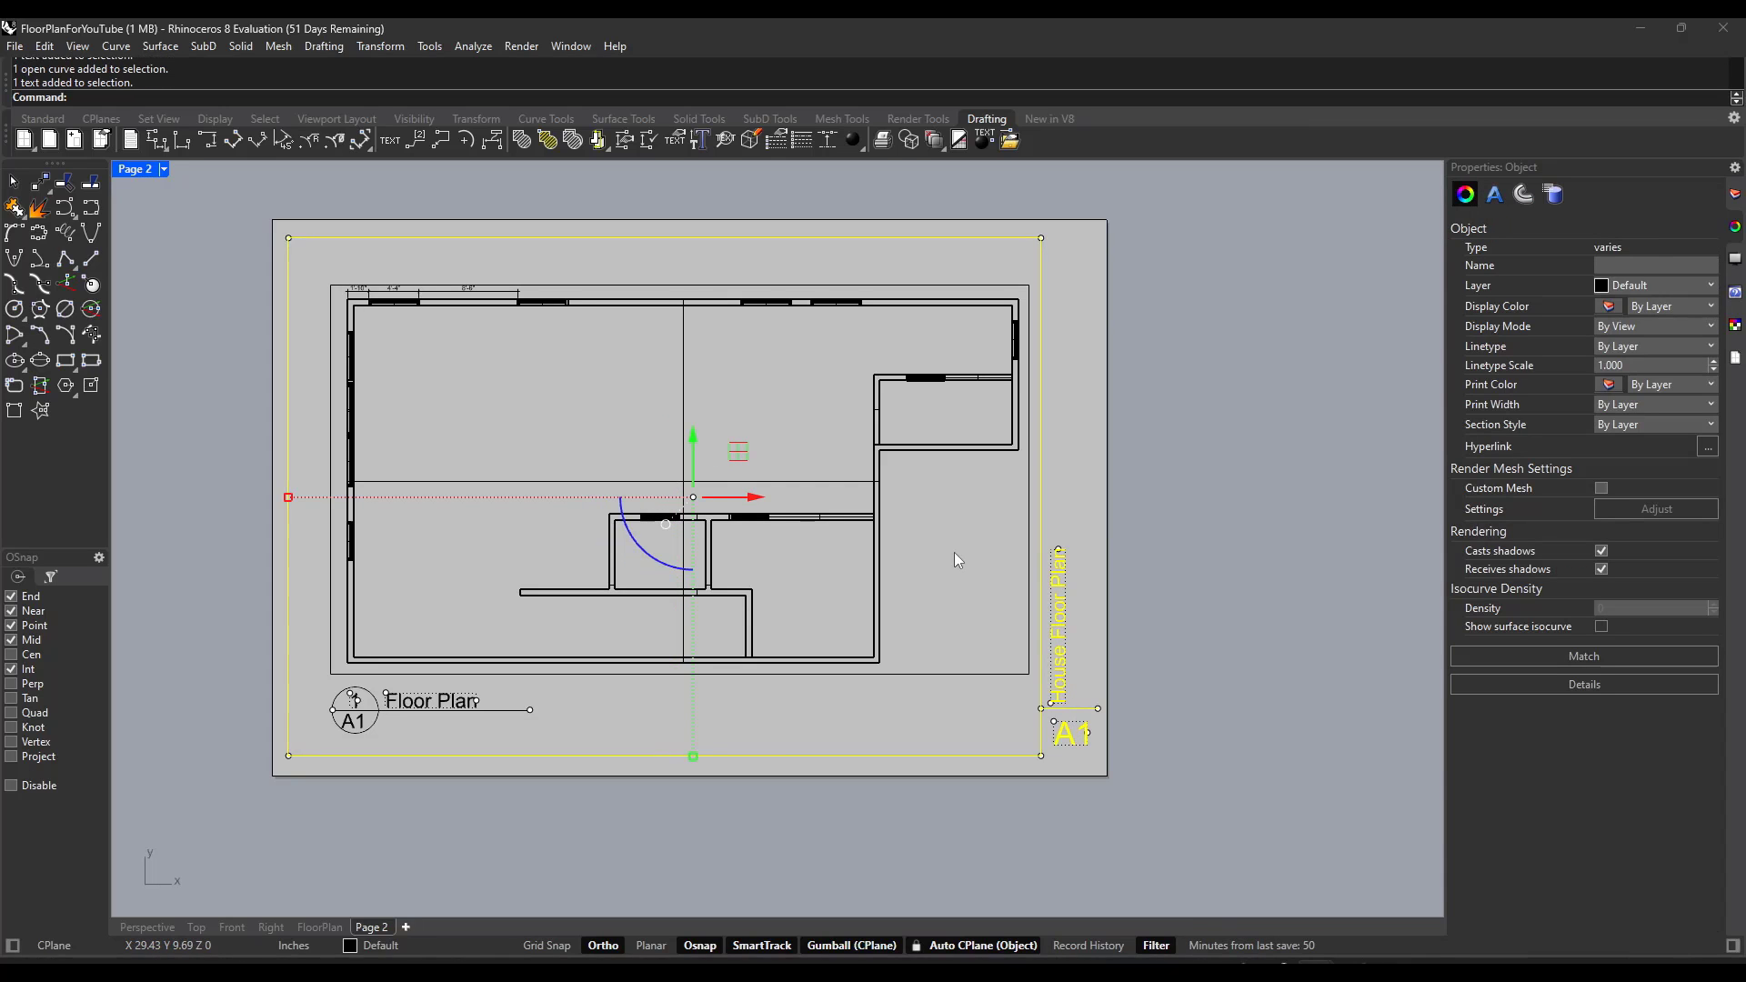
{"action": "type", "text": "Block"}
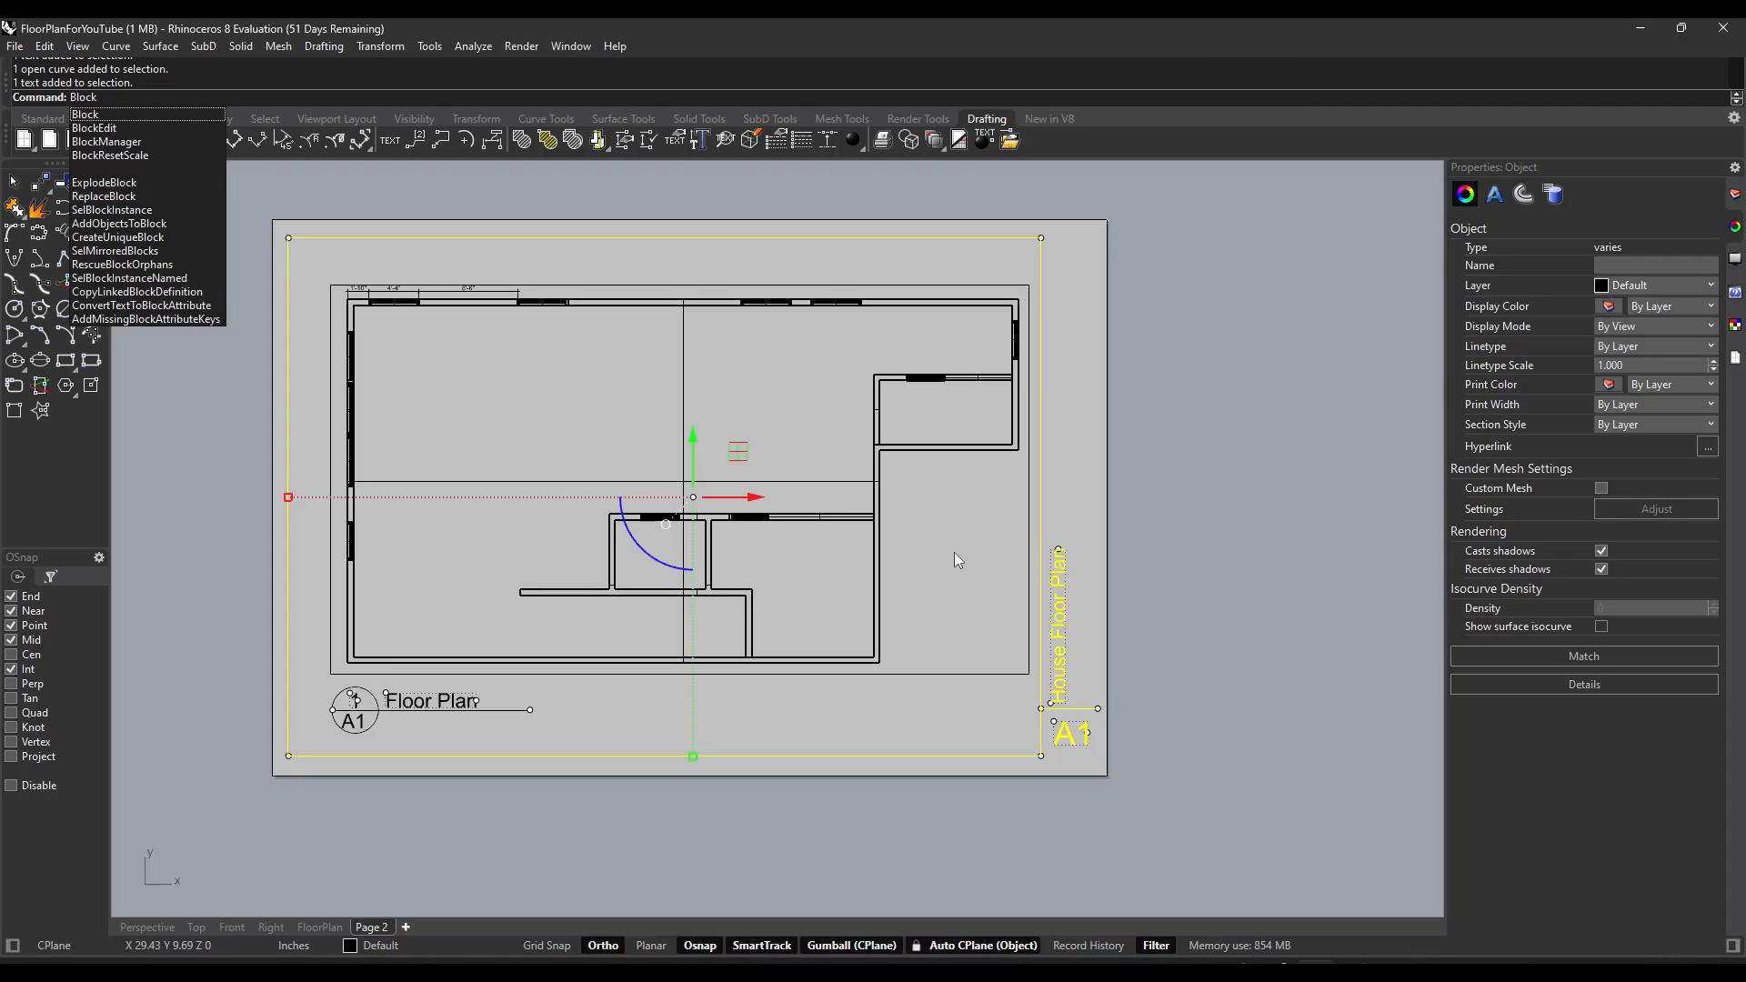
{"action": "key", "text": "Return"}
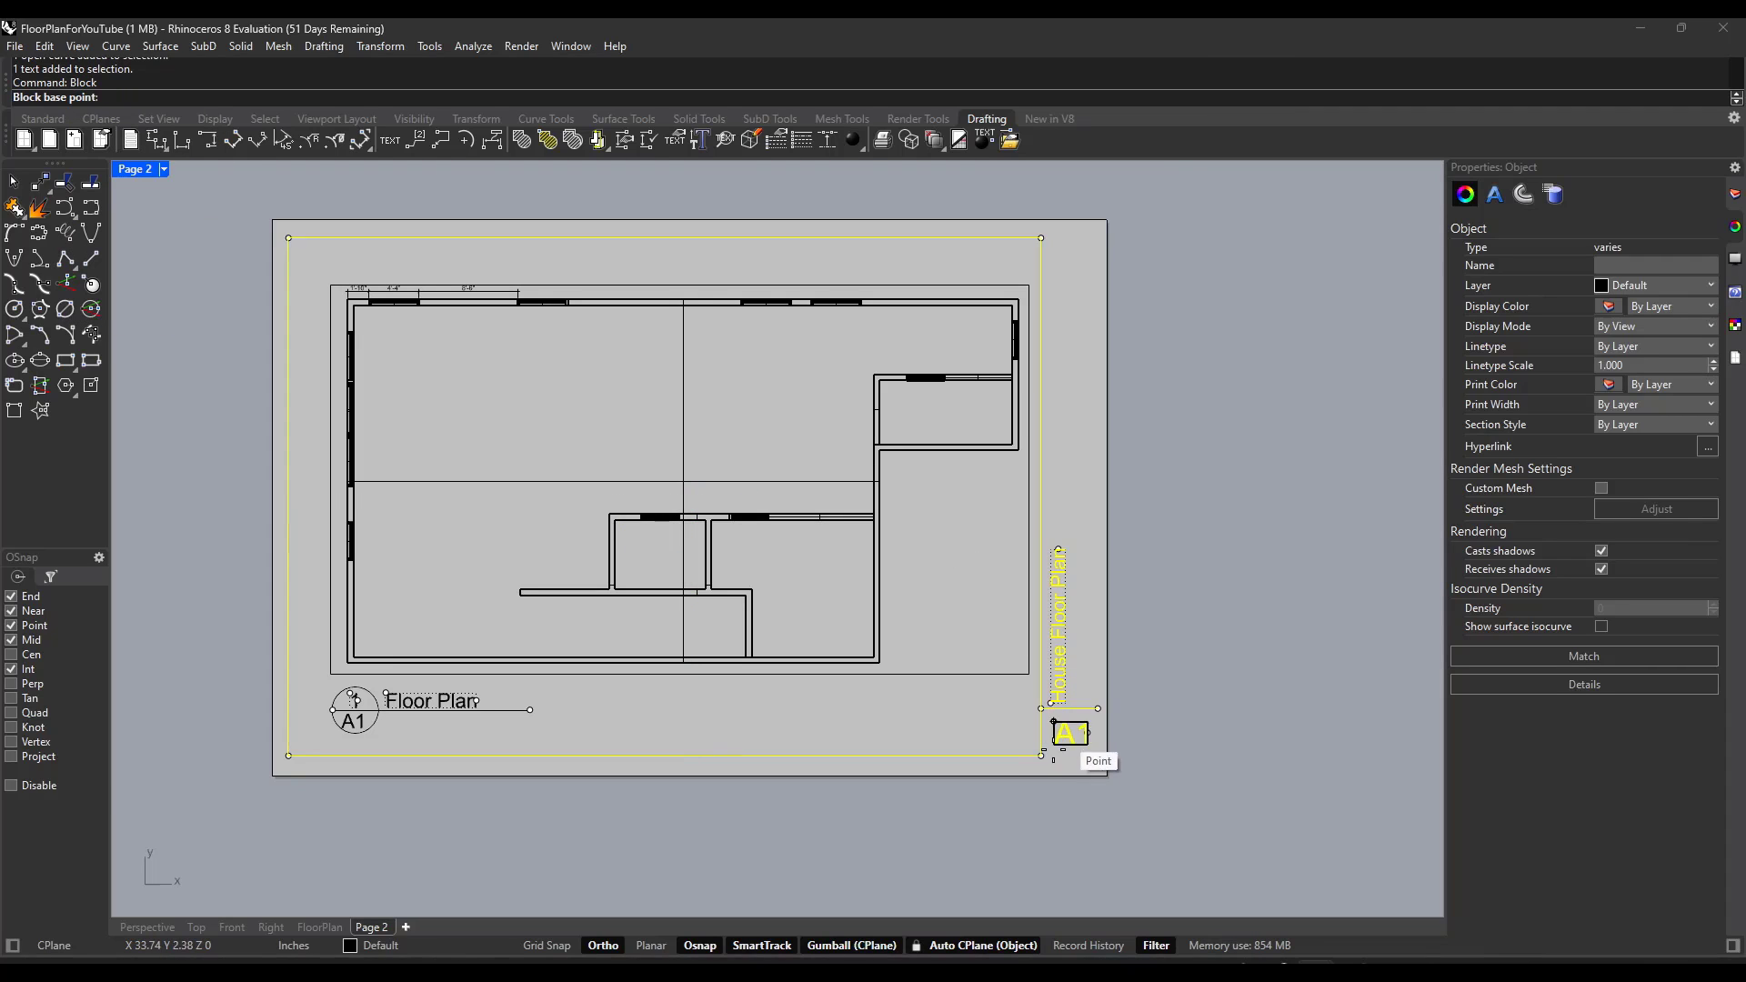
{"action": "scroll", "coordinate": [1041, 758], "scroll_direction": "up", "scroll_amount": 5}
{"action": "scroll", "coordinate": [1137, 704], "scroll_direction": "down", "scroll_amount": 5}
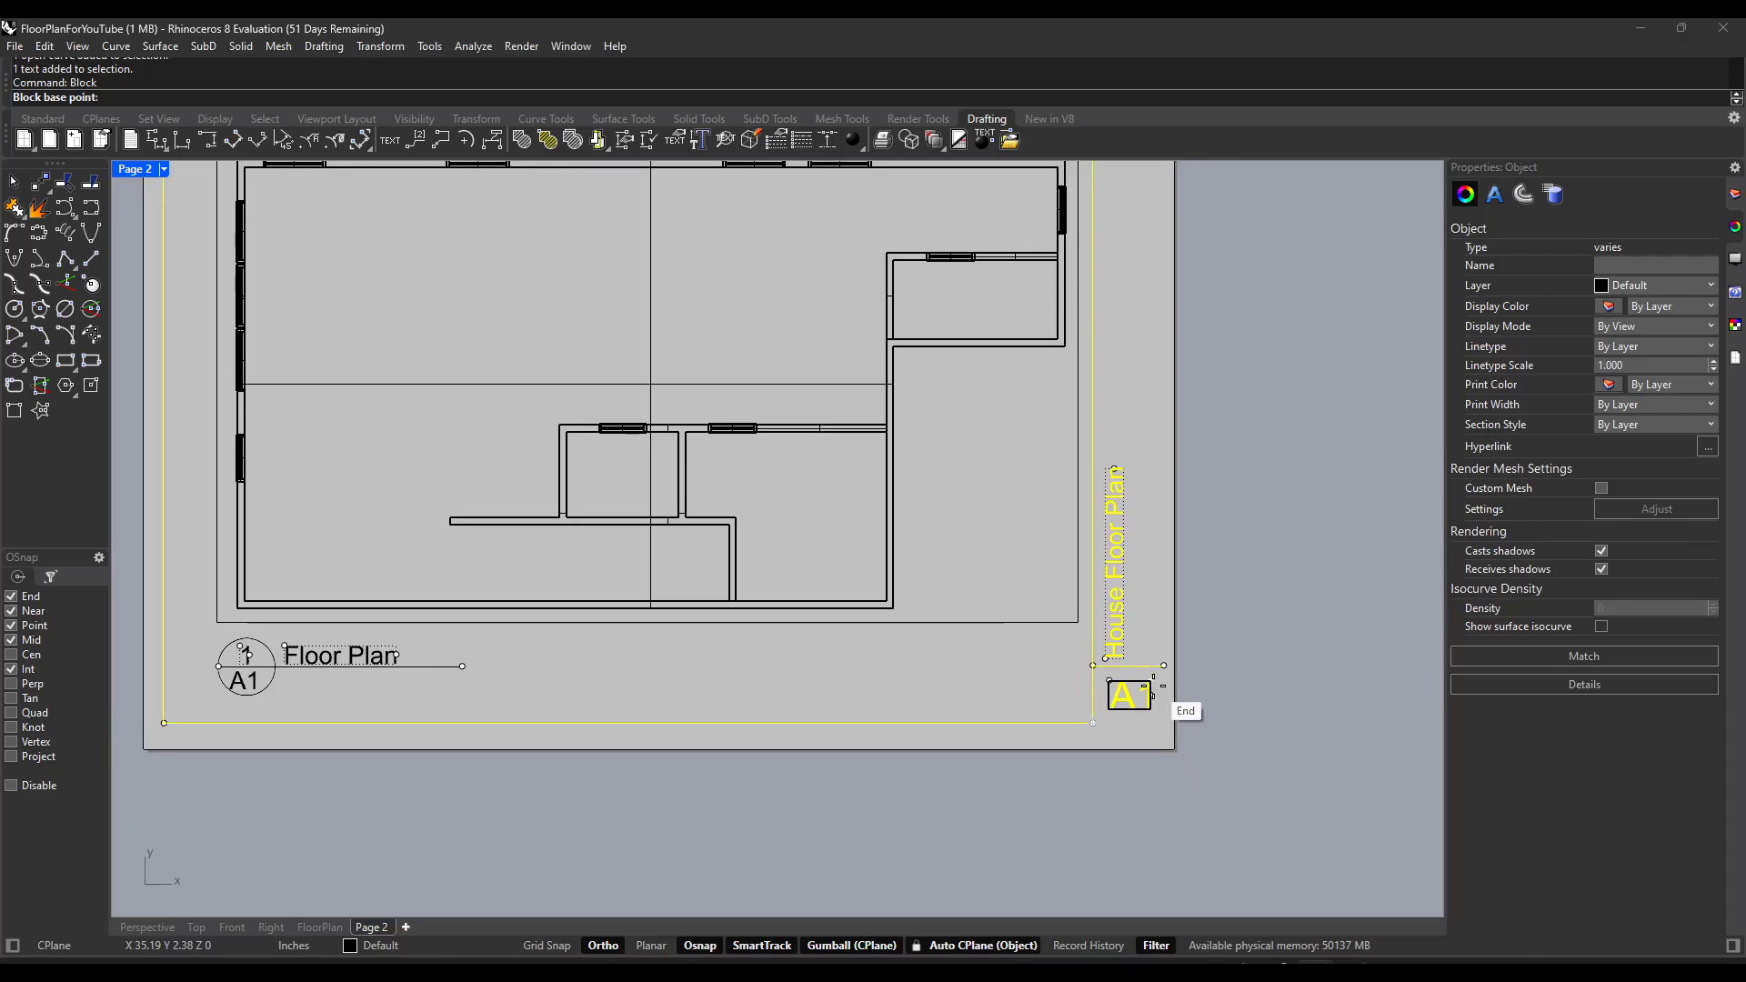
{"action": "left_click", "coordinate": [1120, 700]}
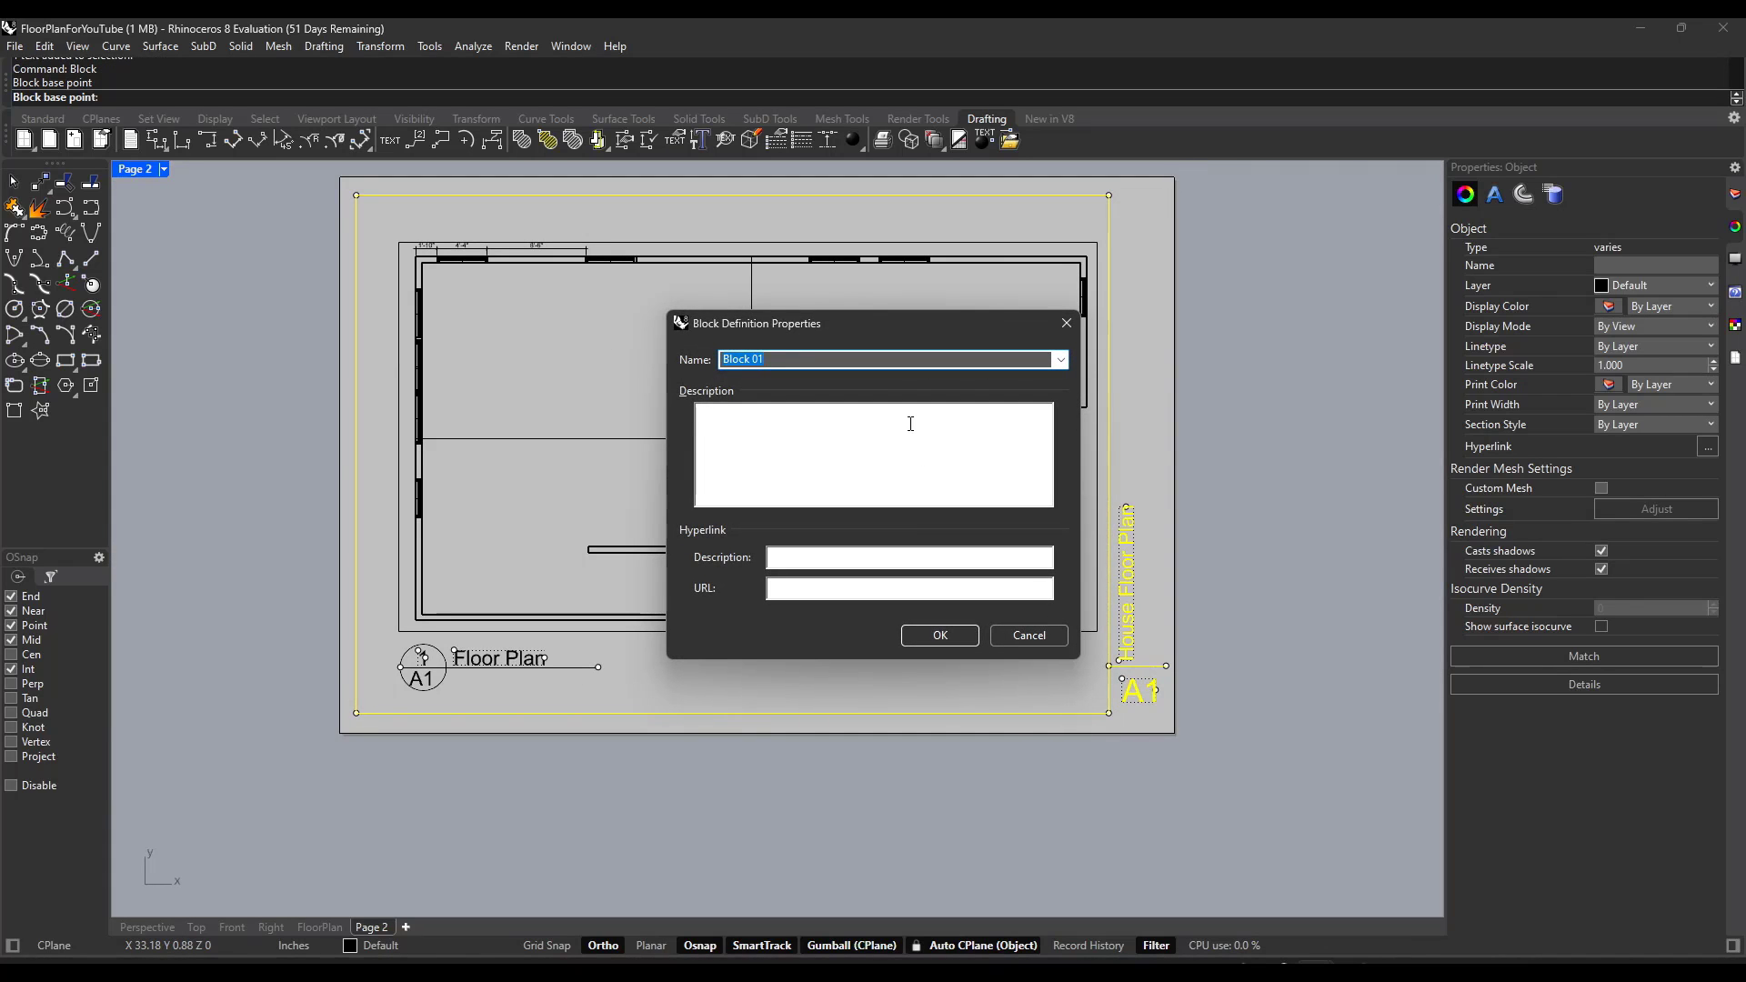
{"action": "type", "text": "Title Block Template"}
{"action": "left_click", "coordinate": [939, 636]}
{"action": "scroll", "coordinate": [1028, 363], "scroll_direction": "down", "scroll_amount": 2}
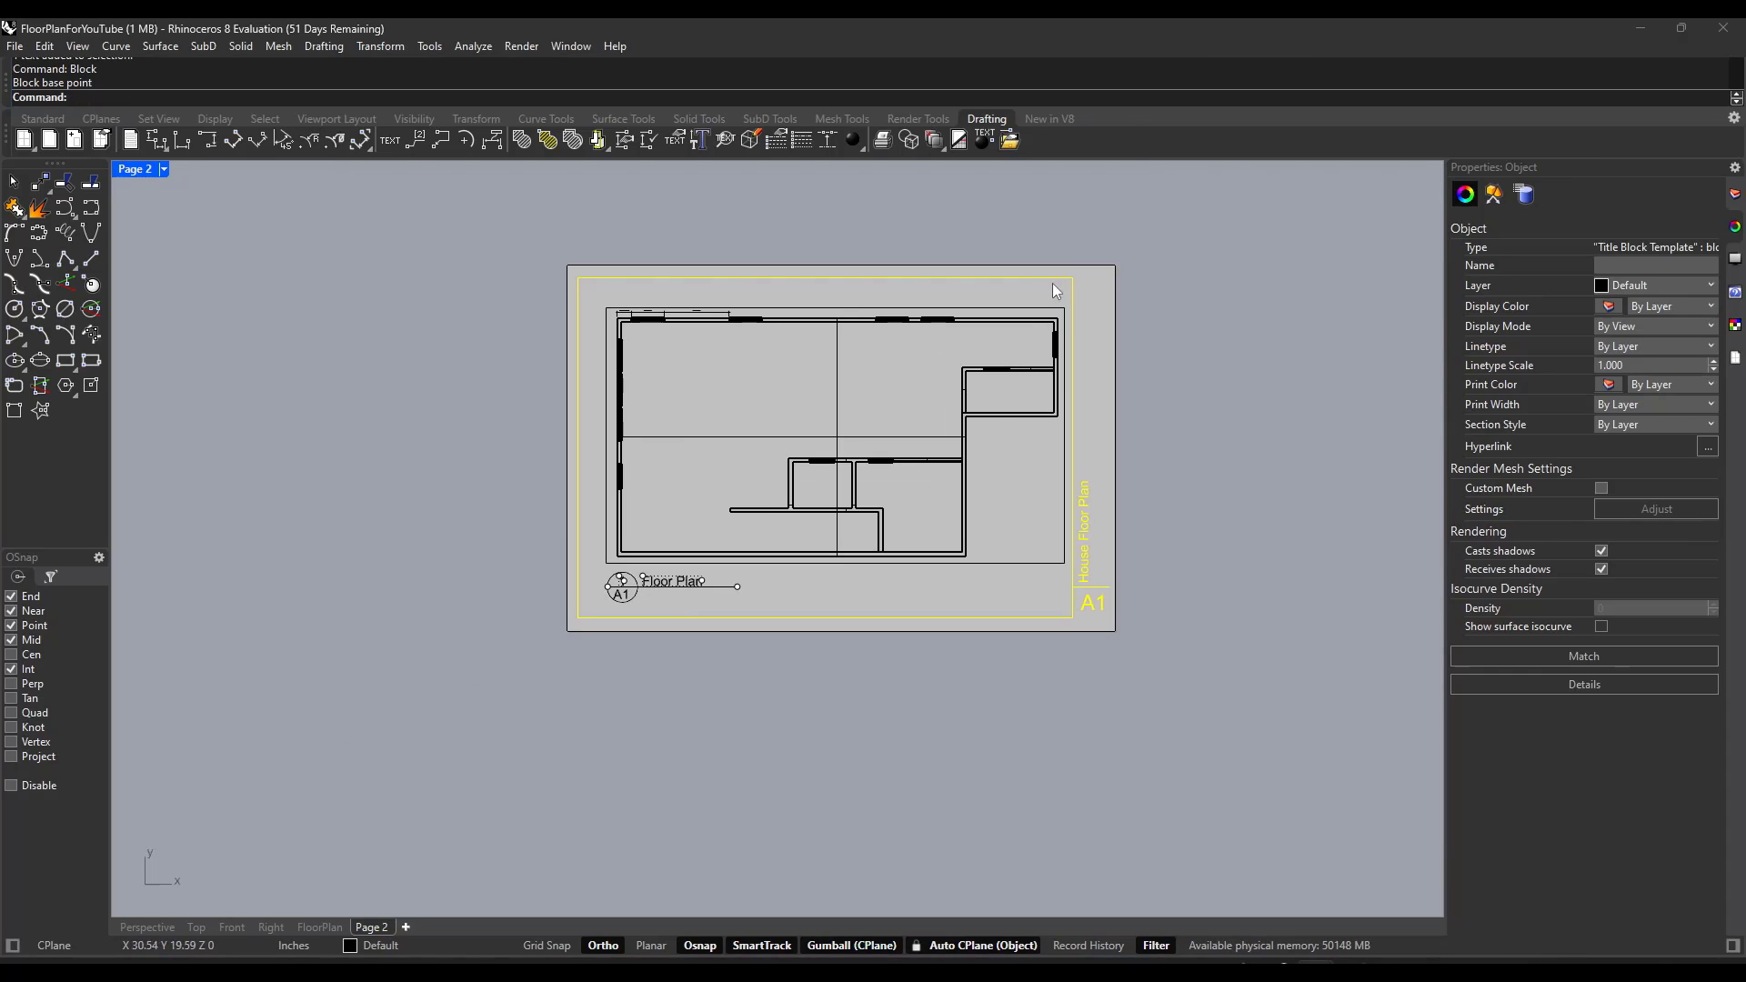
{"action": "scroll", "coordinate": [1148, 466], "scroll_direction": "up", "scroll_amount": 2}
{"action": "scroll", "coordinate": [958, 383], "scroll_direction": "down", "scroll_amount": 1}
{"action": "scroll", "coordinate": [940, 436], "scroll_direction": "up", "scroll_amount": 1}
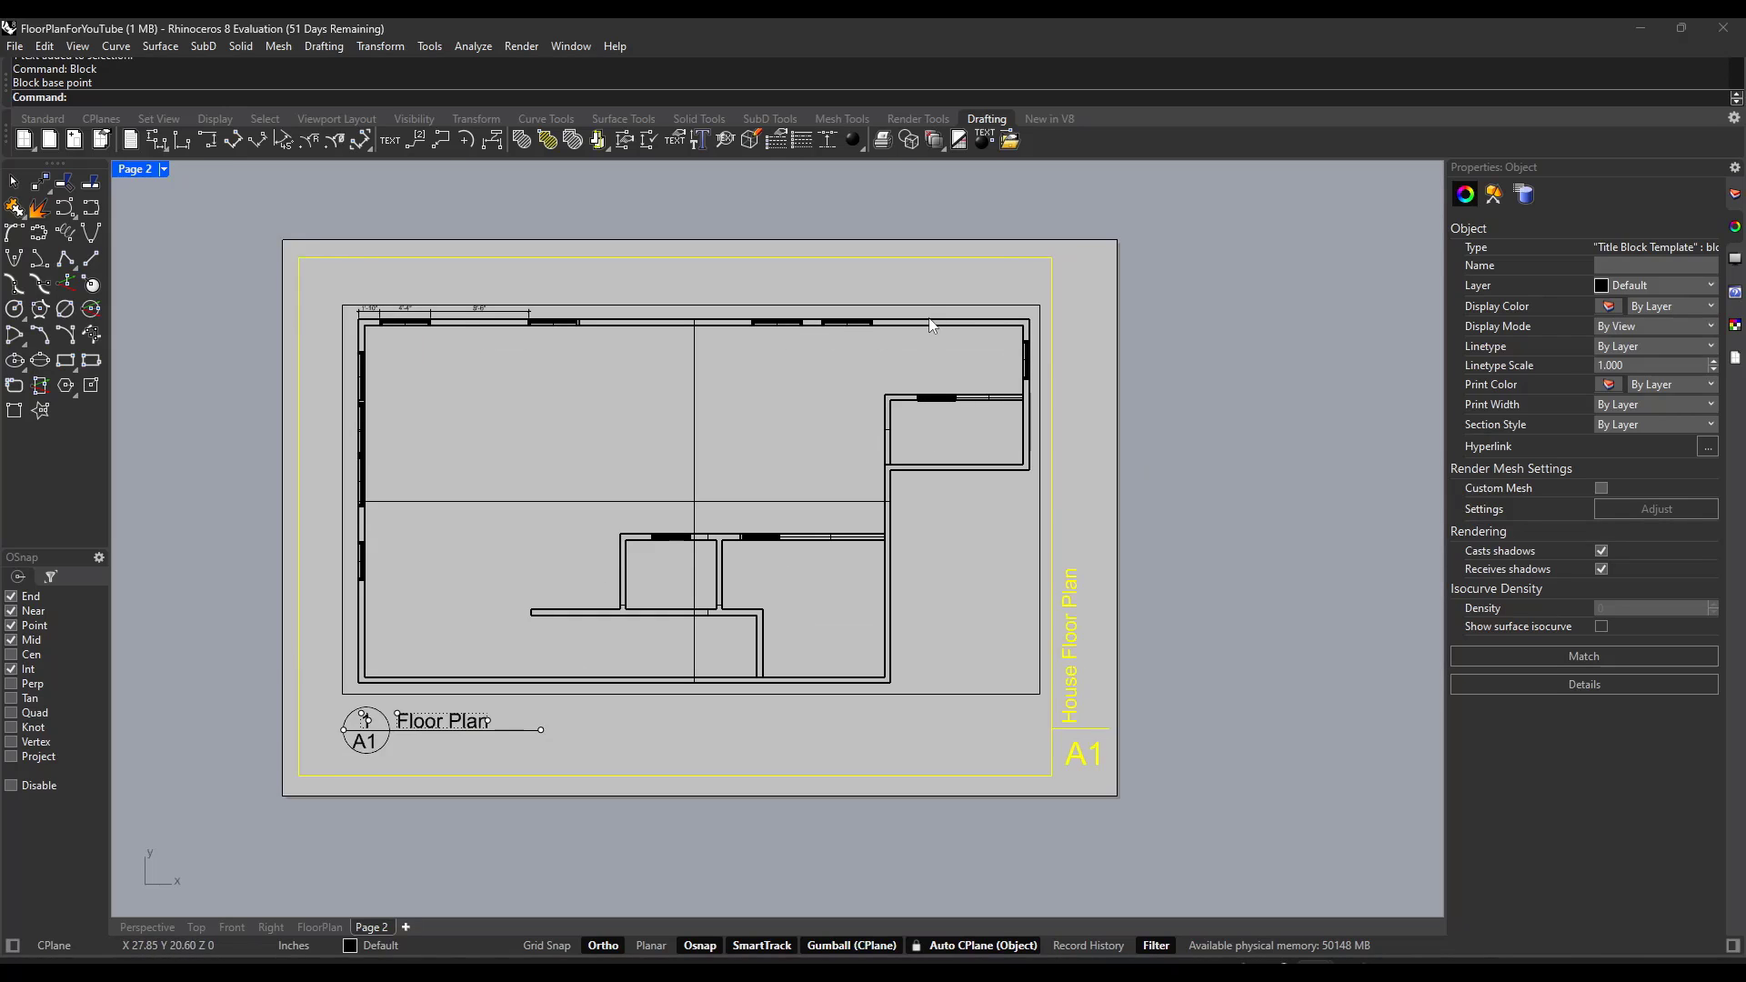
{"action": "scroll", "coordinate": [936, 335], "scroll_direction": "down", "scroll_amount": 1}
{"action": "scroll", "coordinate": [921, 525], "scroll_direction": "up", "scroll_amount": 1}
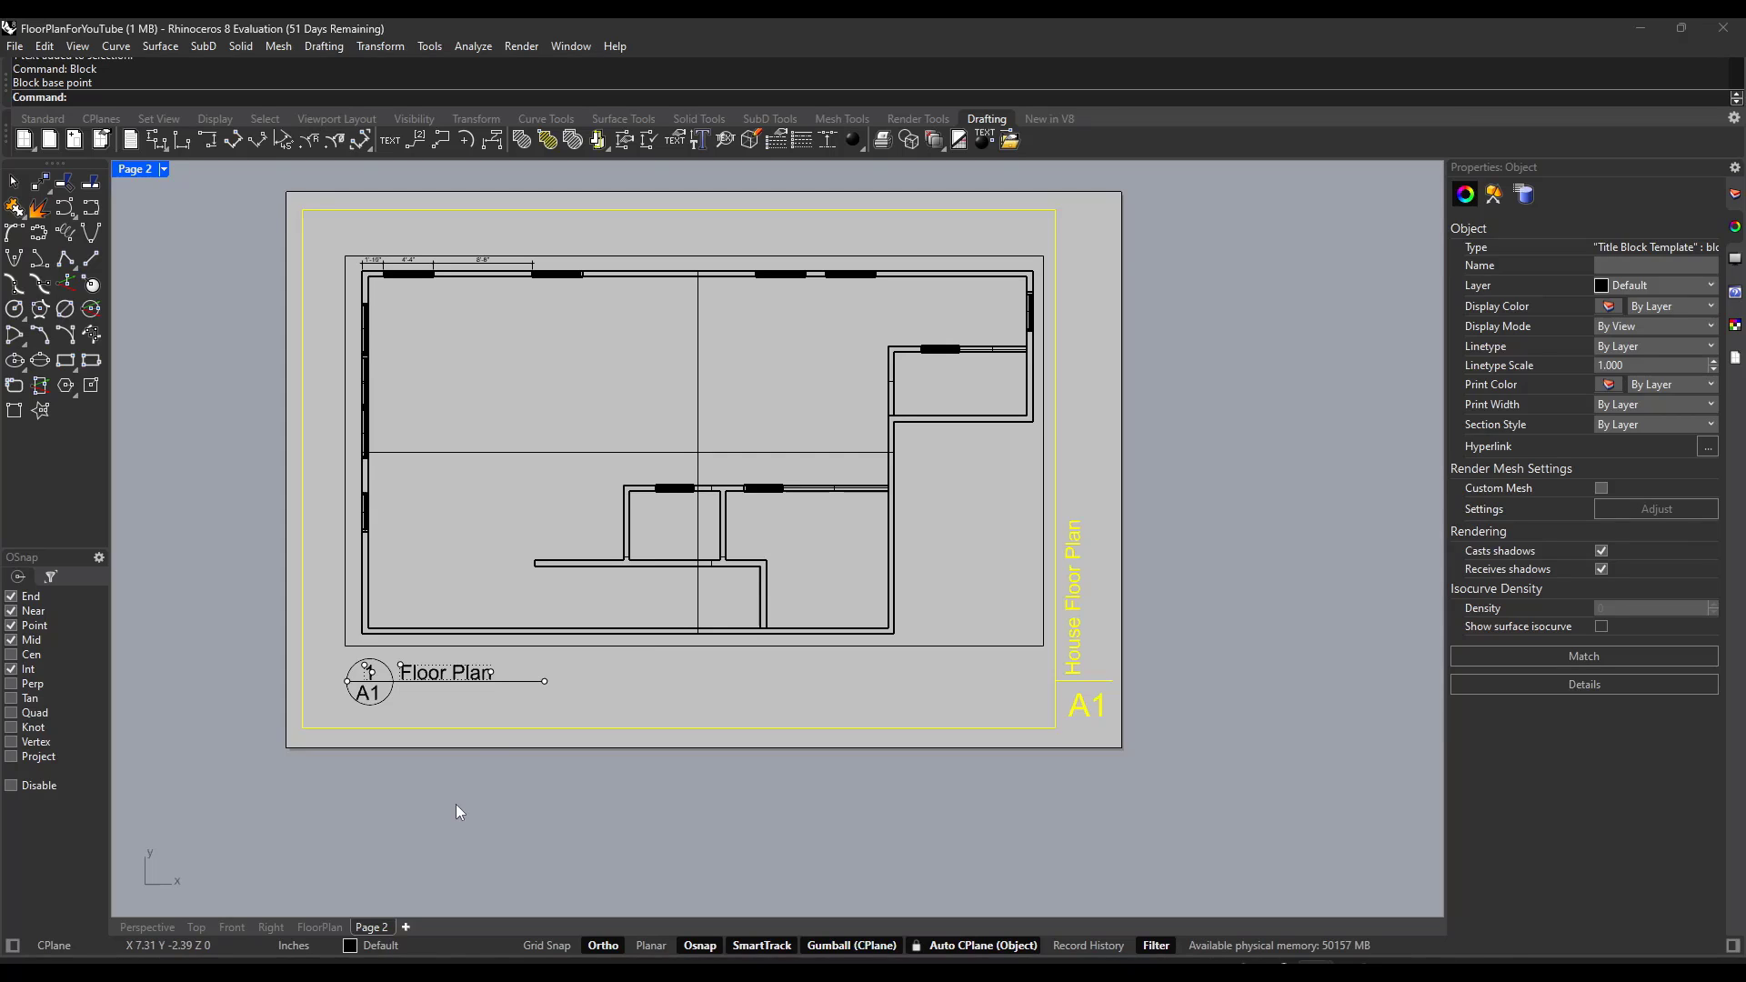
{"action": "scroll", "coordinate": [514, 732], "scroll_direction": "down", "scroll_amount": 2}
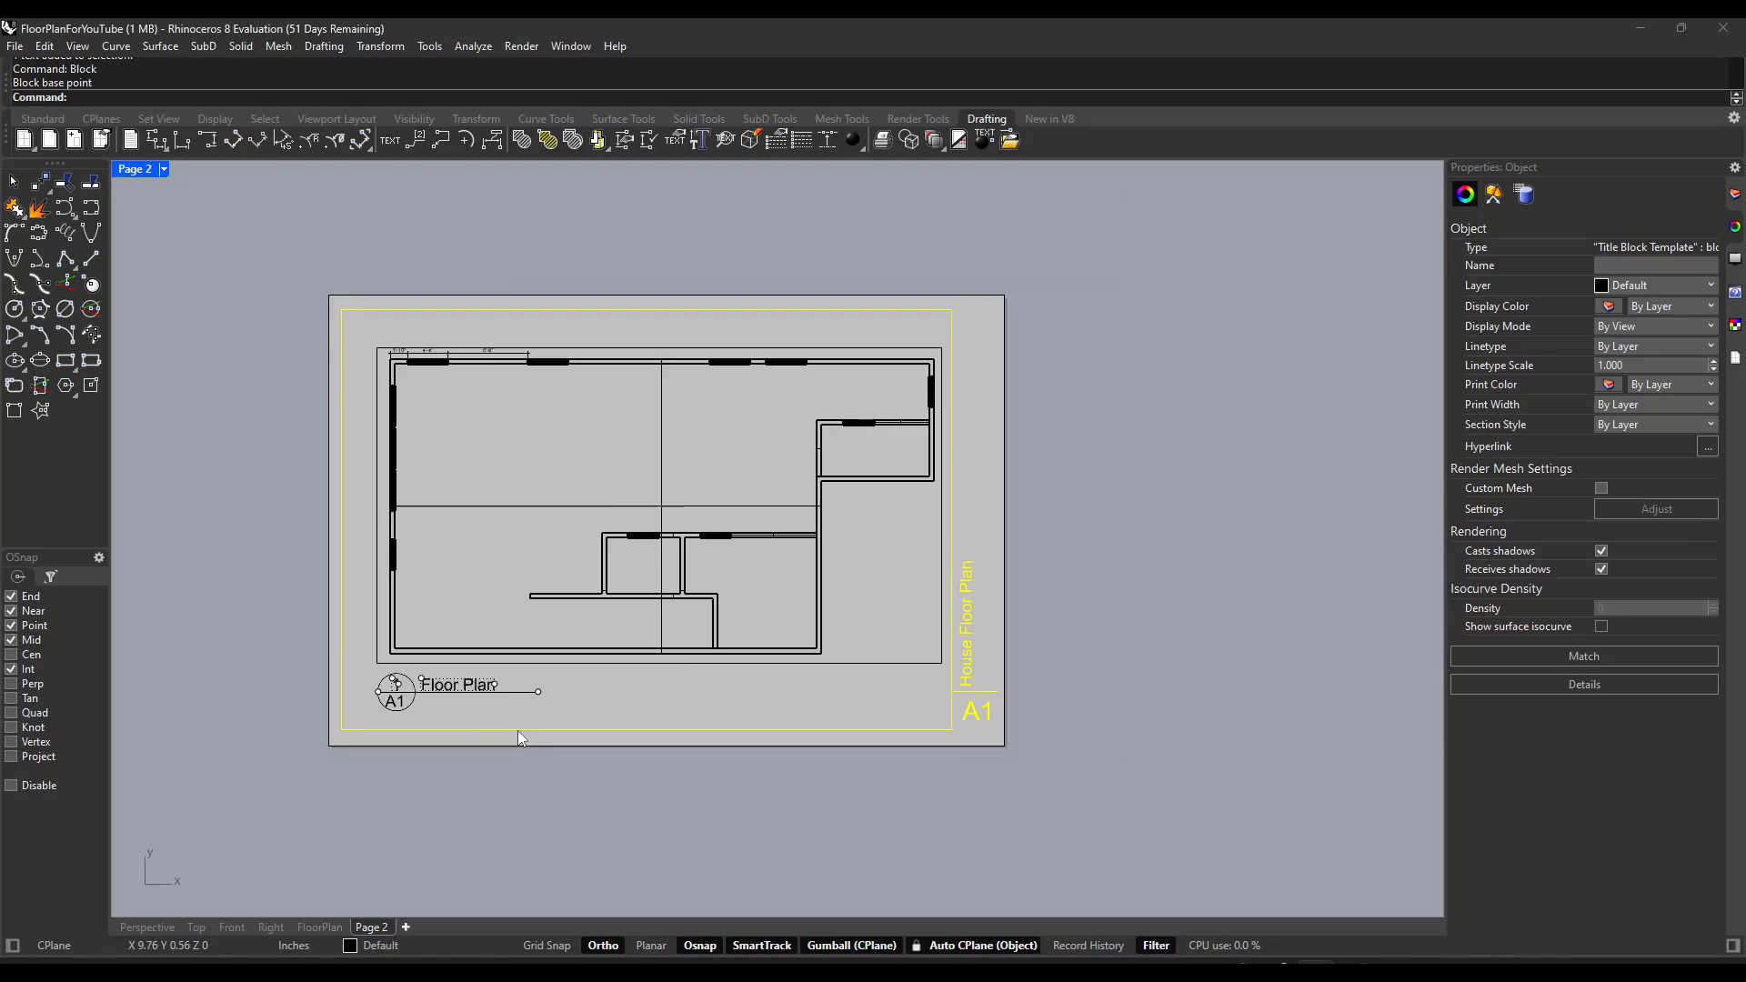
{"action": "scroll", "coordinate": [449, 511], "scroll_direction": "up", "scroll_amount": 1}
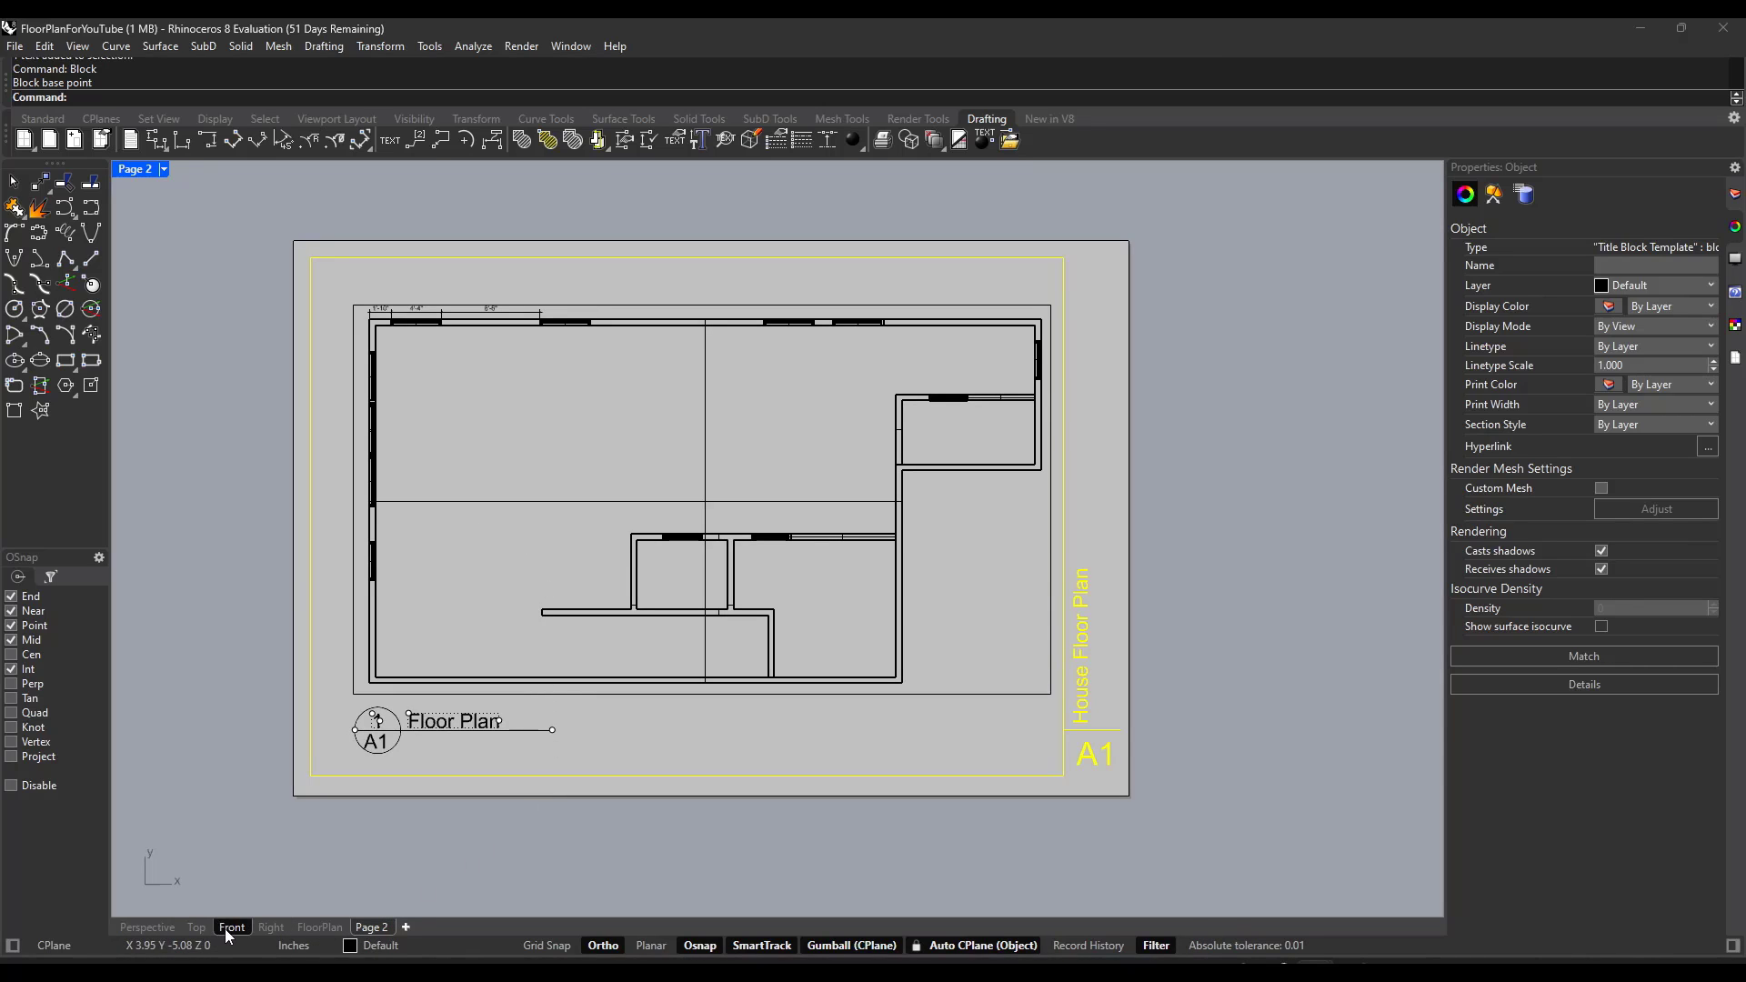
Step: Create a new Arch D landscape layout, Page 3, with two initial details, Top and Front
{"action": "left_click", "coordinate": [406, 927]}
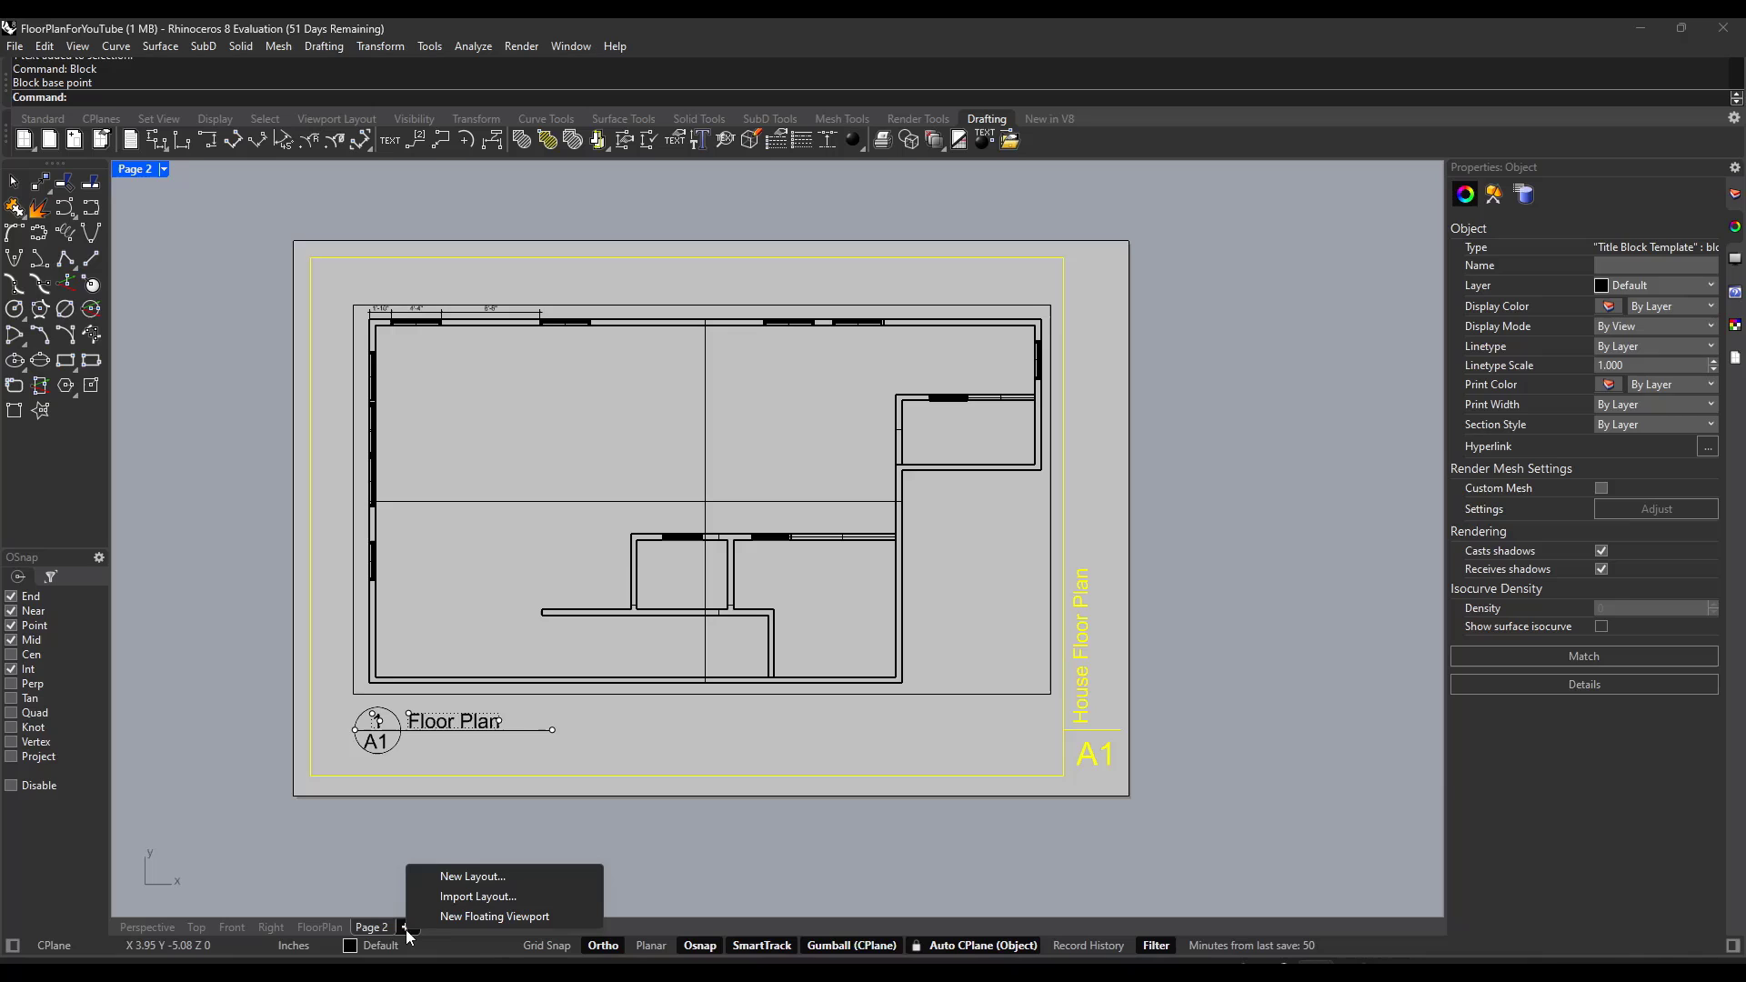
{"action": "left_click", "coordinate": [489, 875]}
{"action": "left_click", "coordinate": [904, 415]}
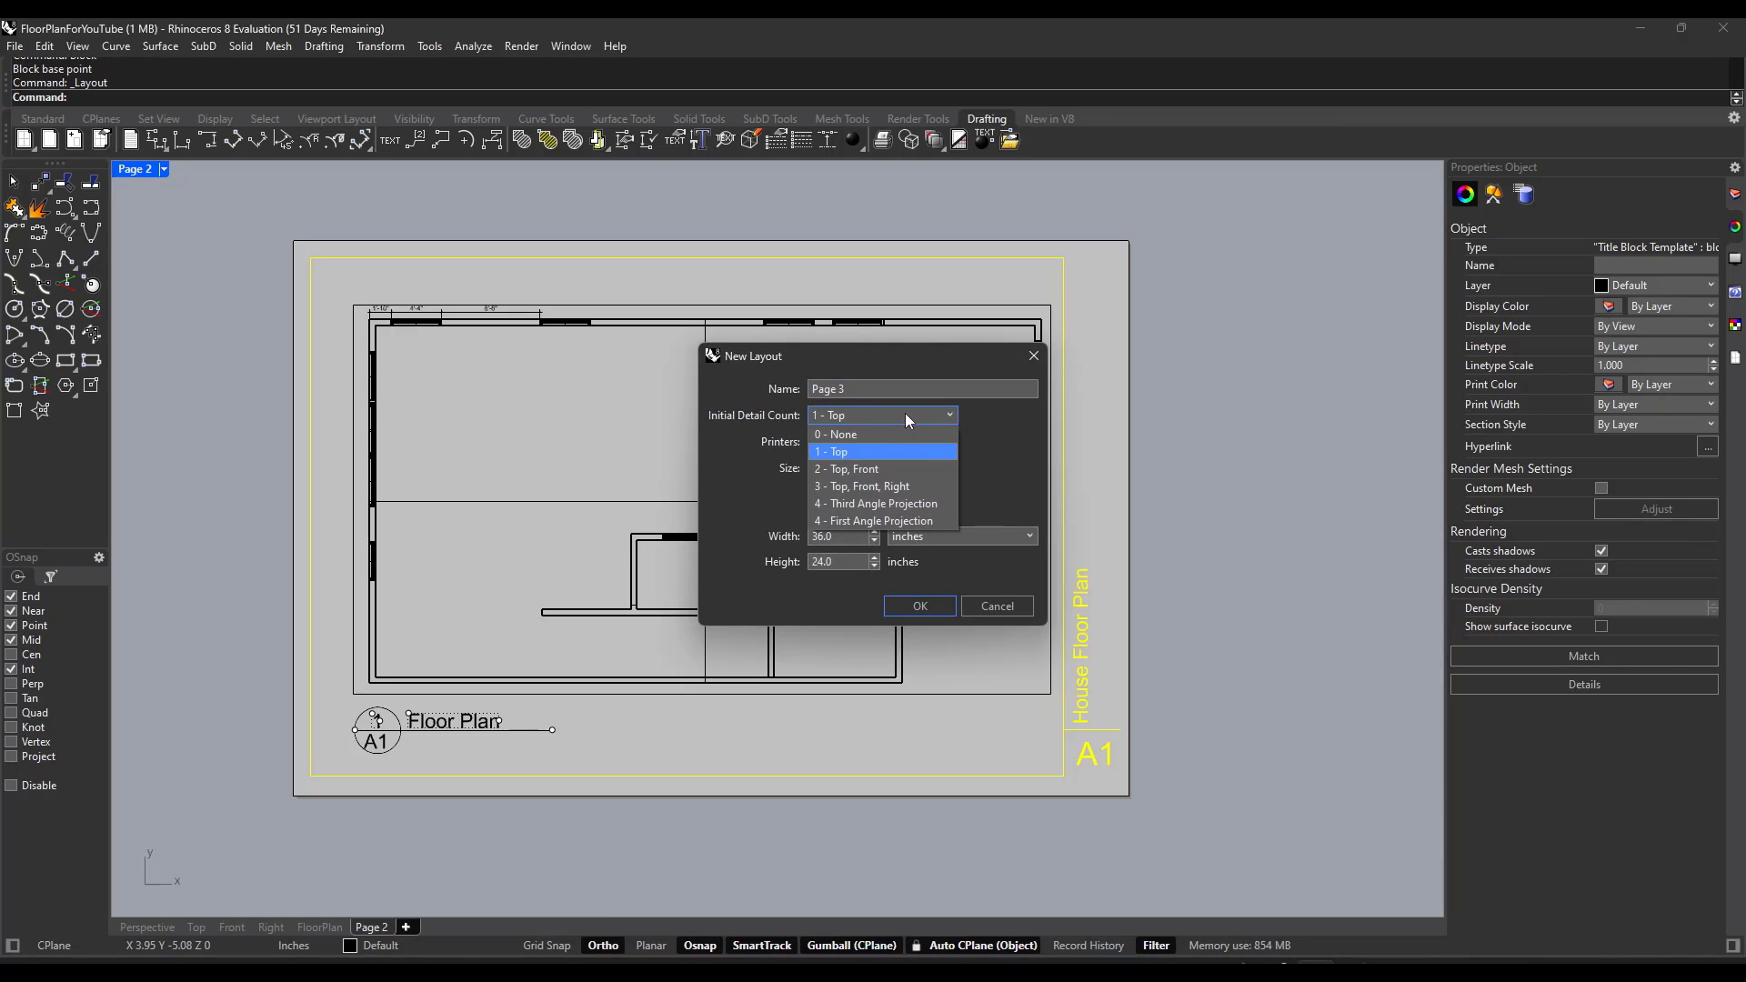
{"action": "left_click", "coordinate": [869, 468]}
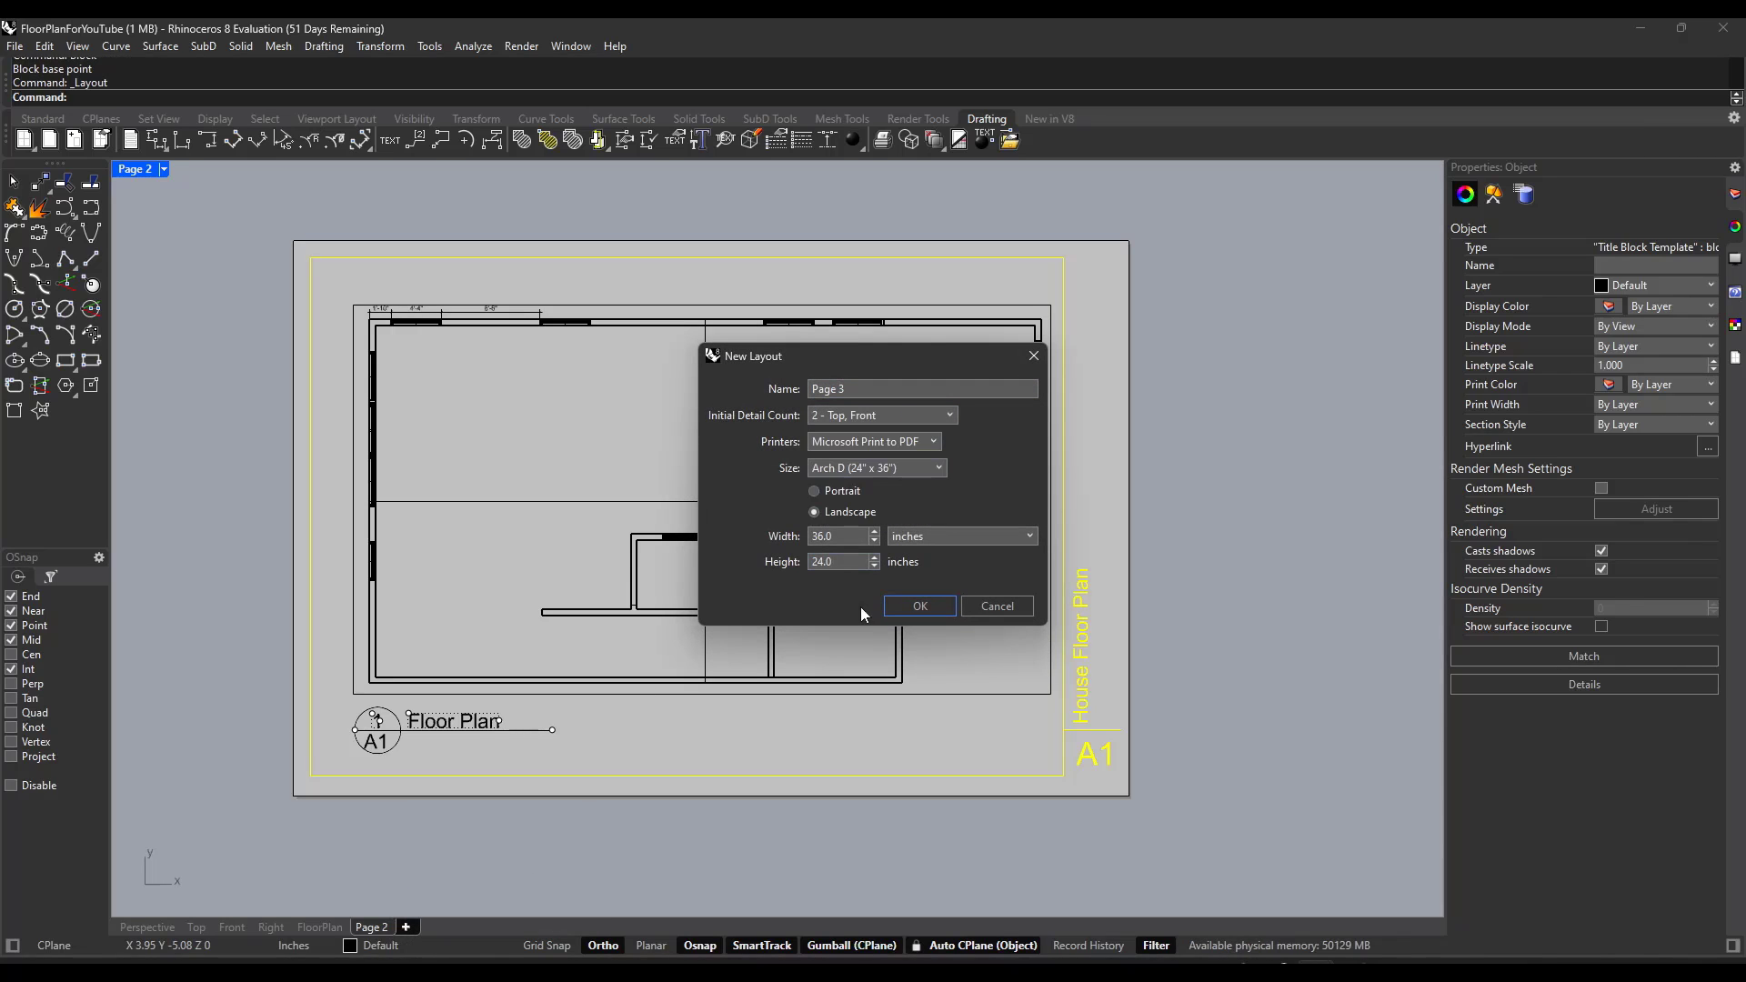
{"action": "left_click", "coordinate": [902, 608]}
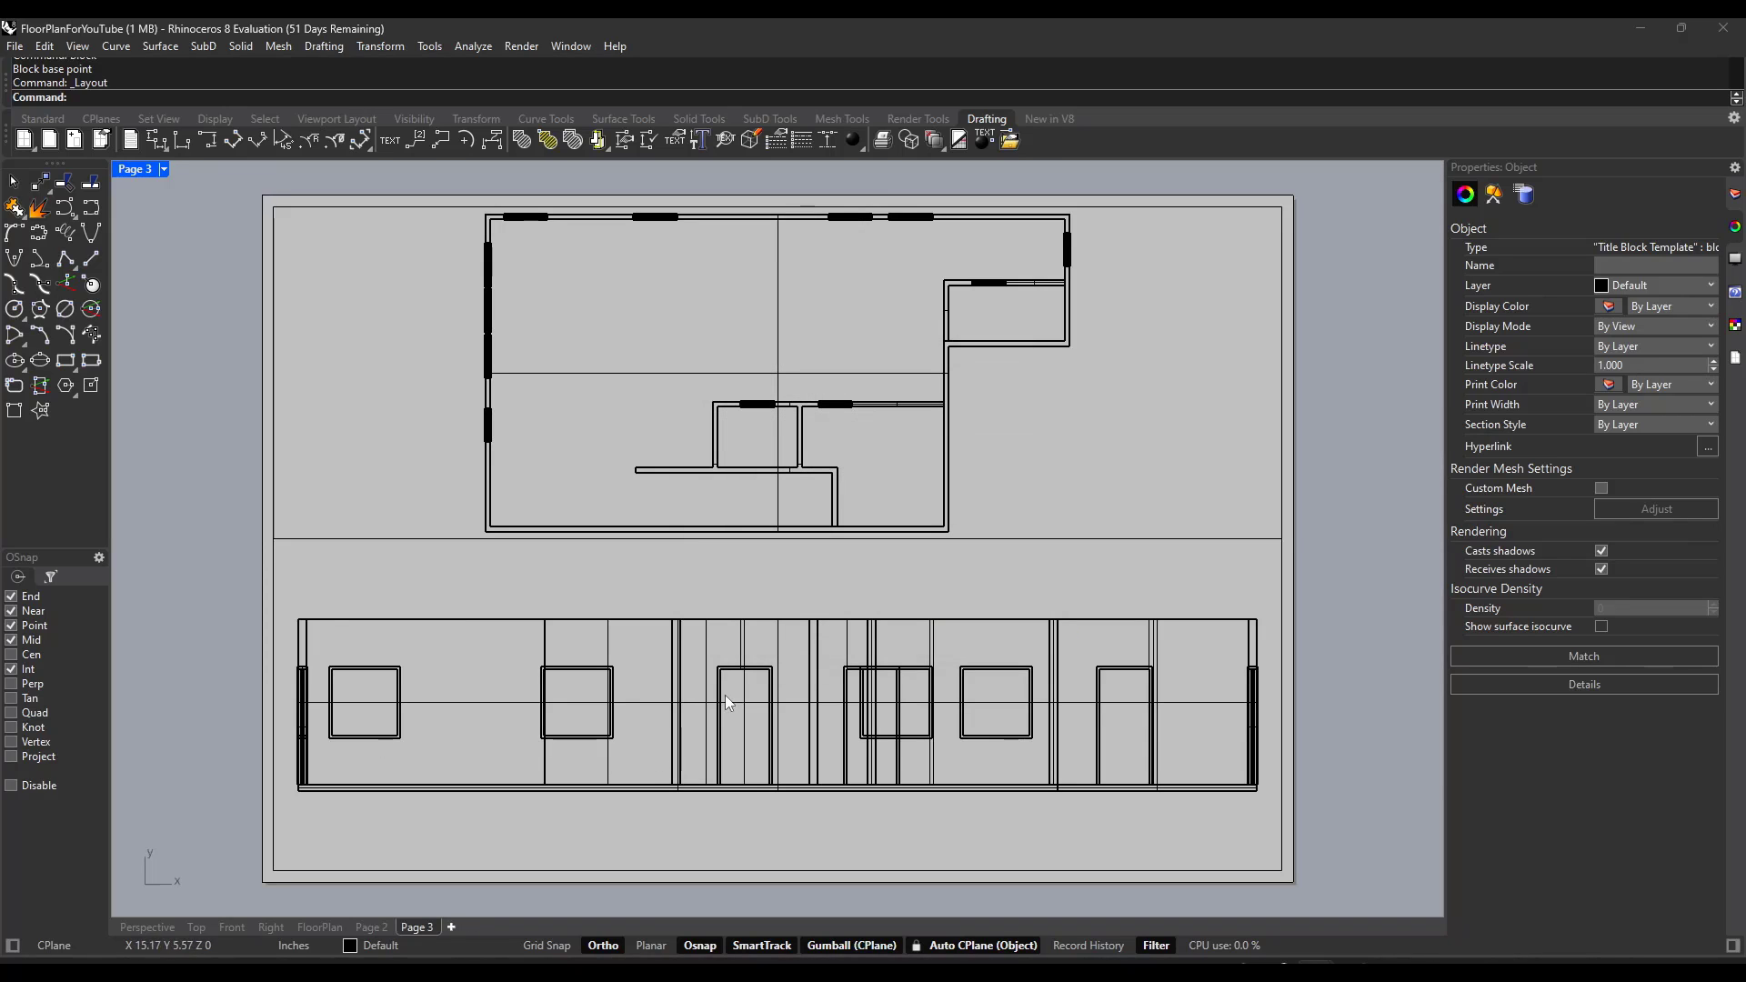
Step: Set the scale of both detail views to 1 inch on page for 4 feet in model
{"action": "left_click", "coordinate": [1043, 538]}
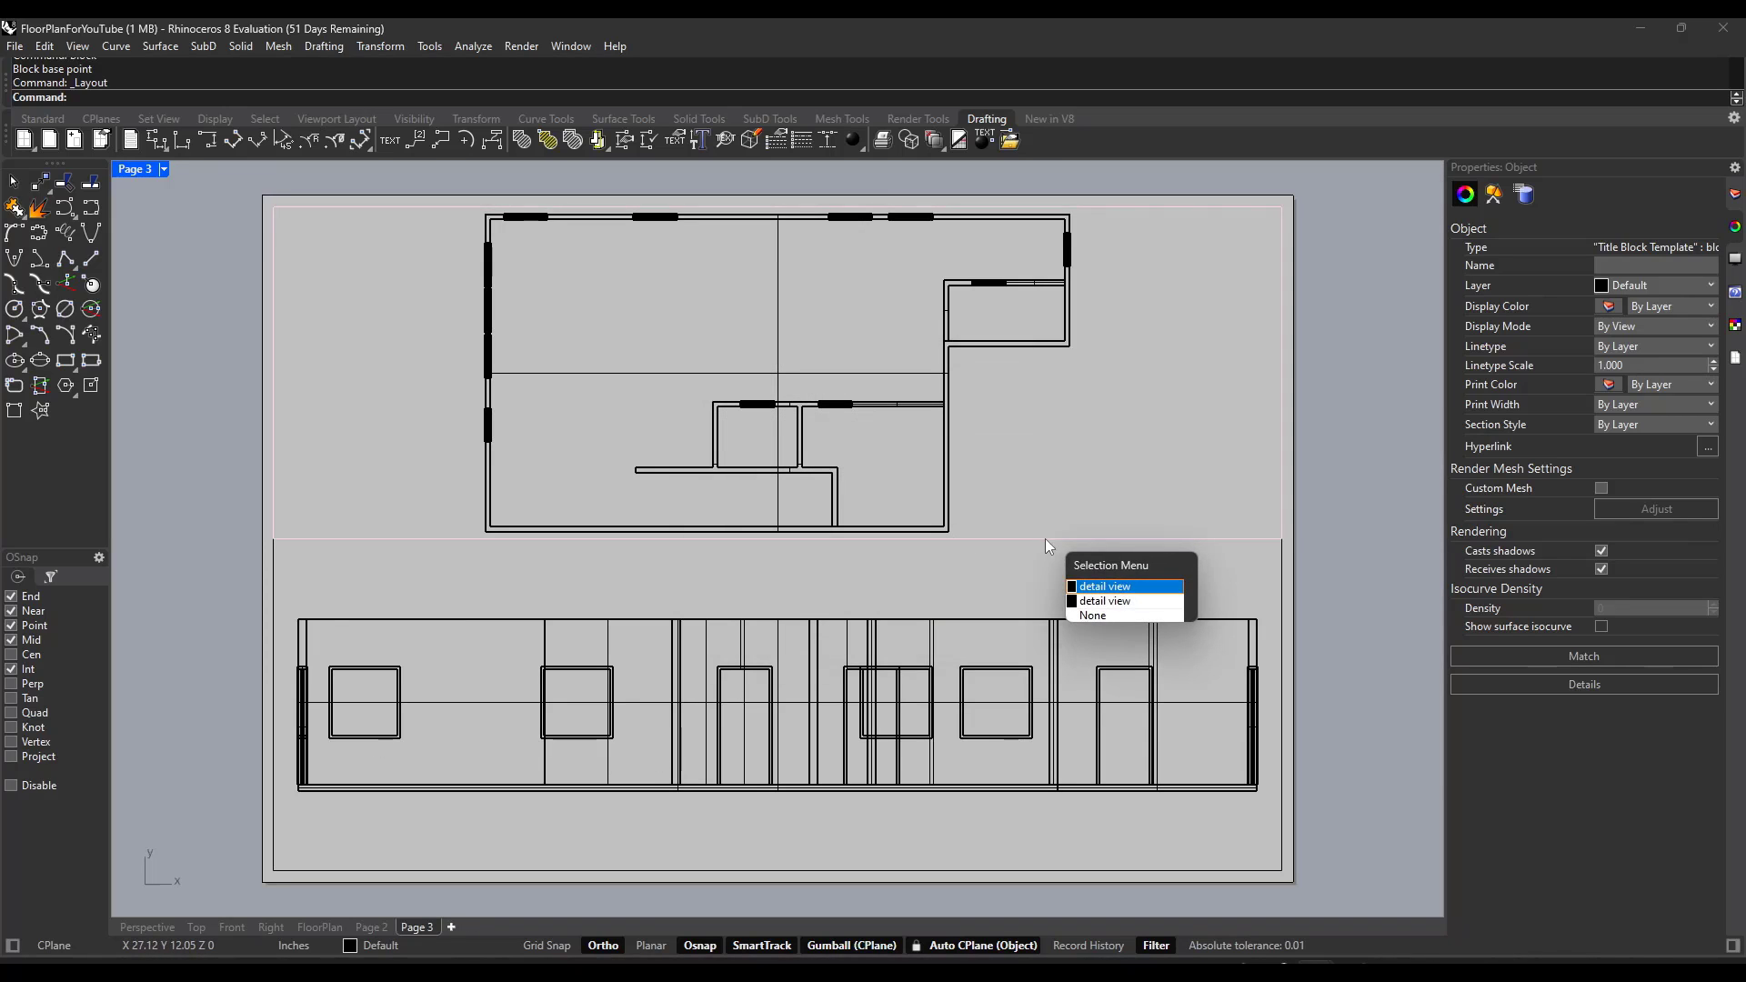
{"action": "key", "text": "Escape"}
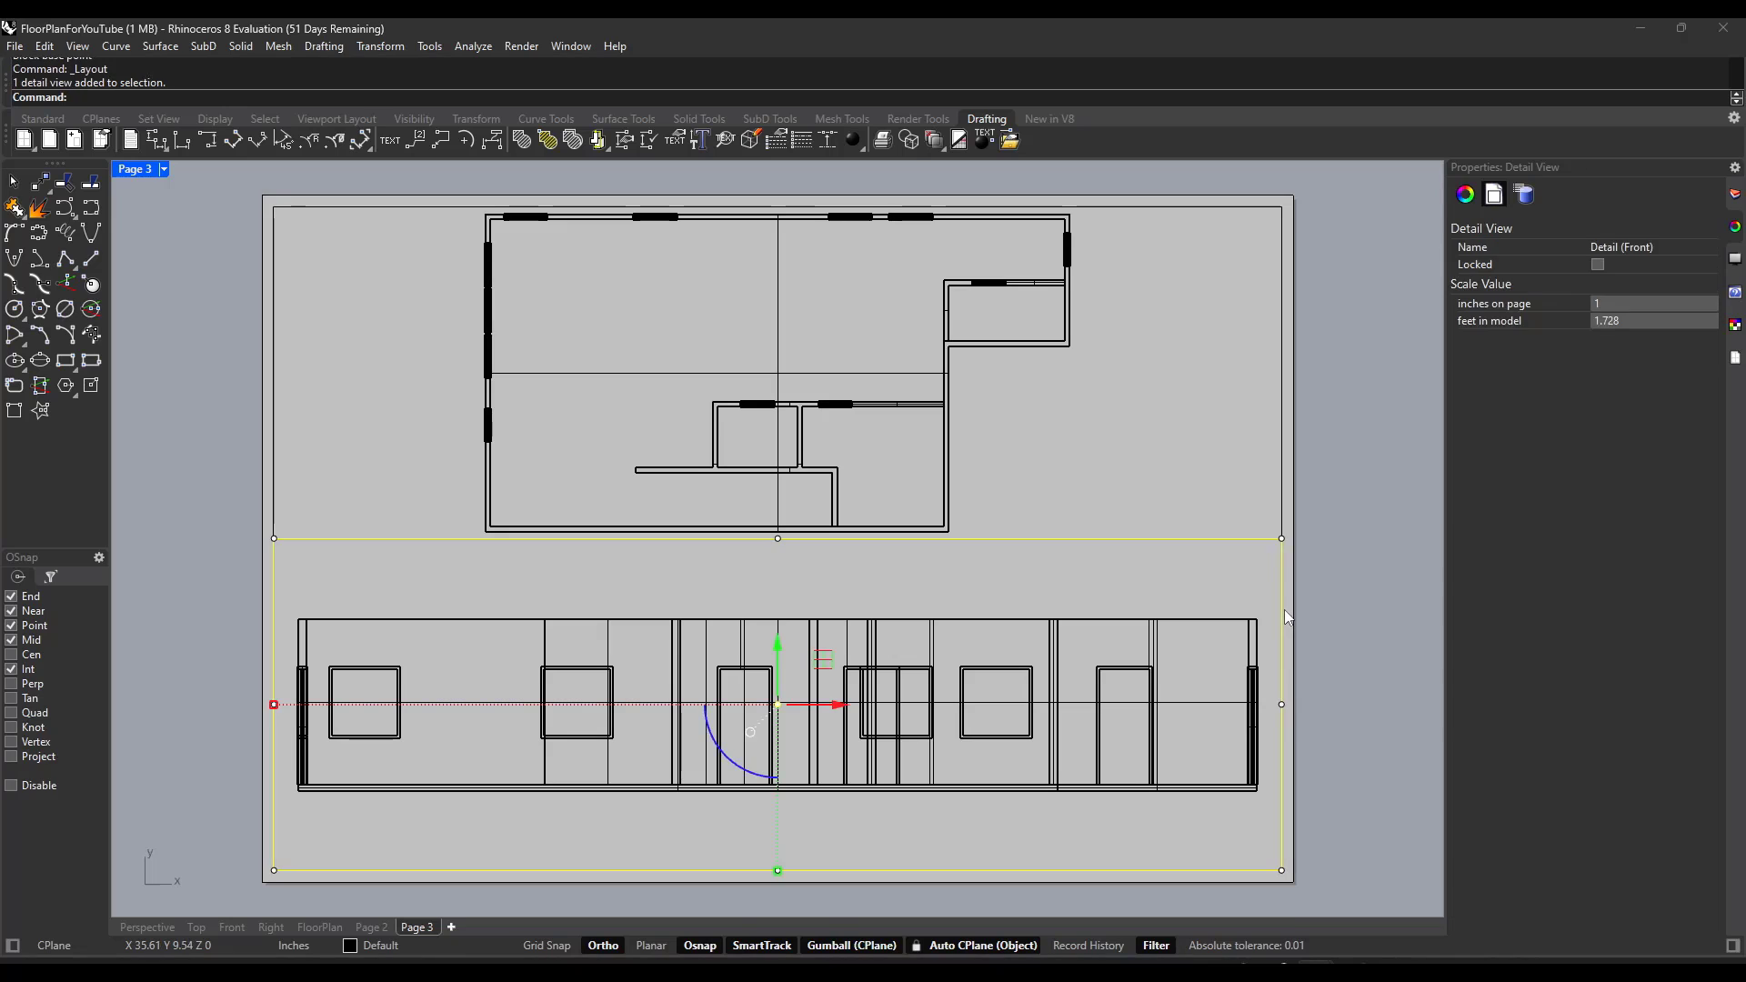
{"action": "left_click", "coordinate": [1281, 591]}
{"action": "left_click", "coordinate": [1280, 453], "text": "shift"}
{"action": "left_click", "coordinate": [1633, 321]}
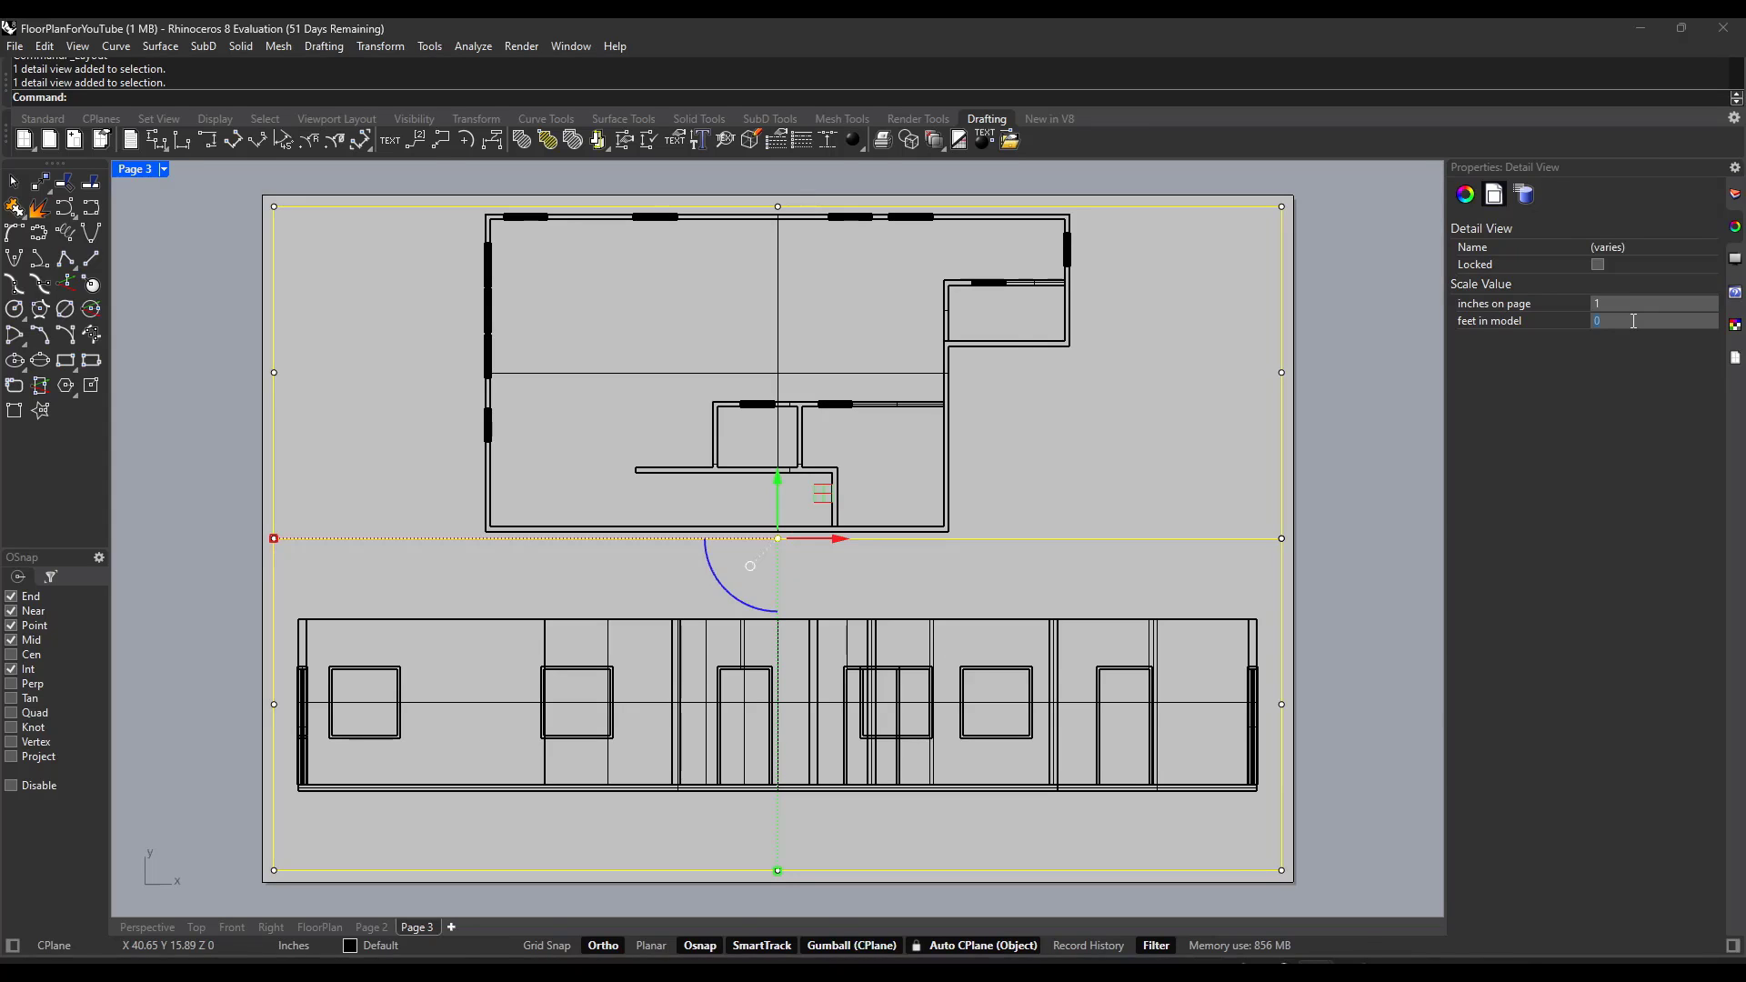
{"action": "type", "text": "2"}
{"action": "key", "text": "Return"}
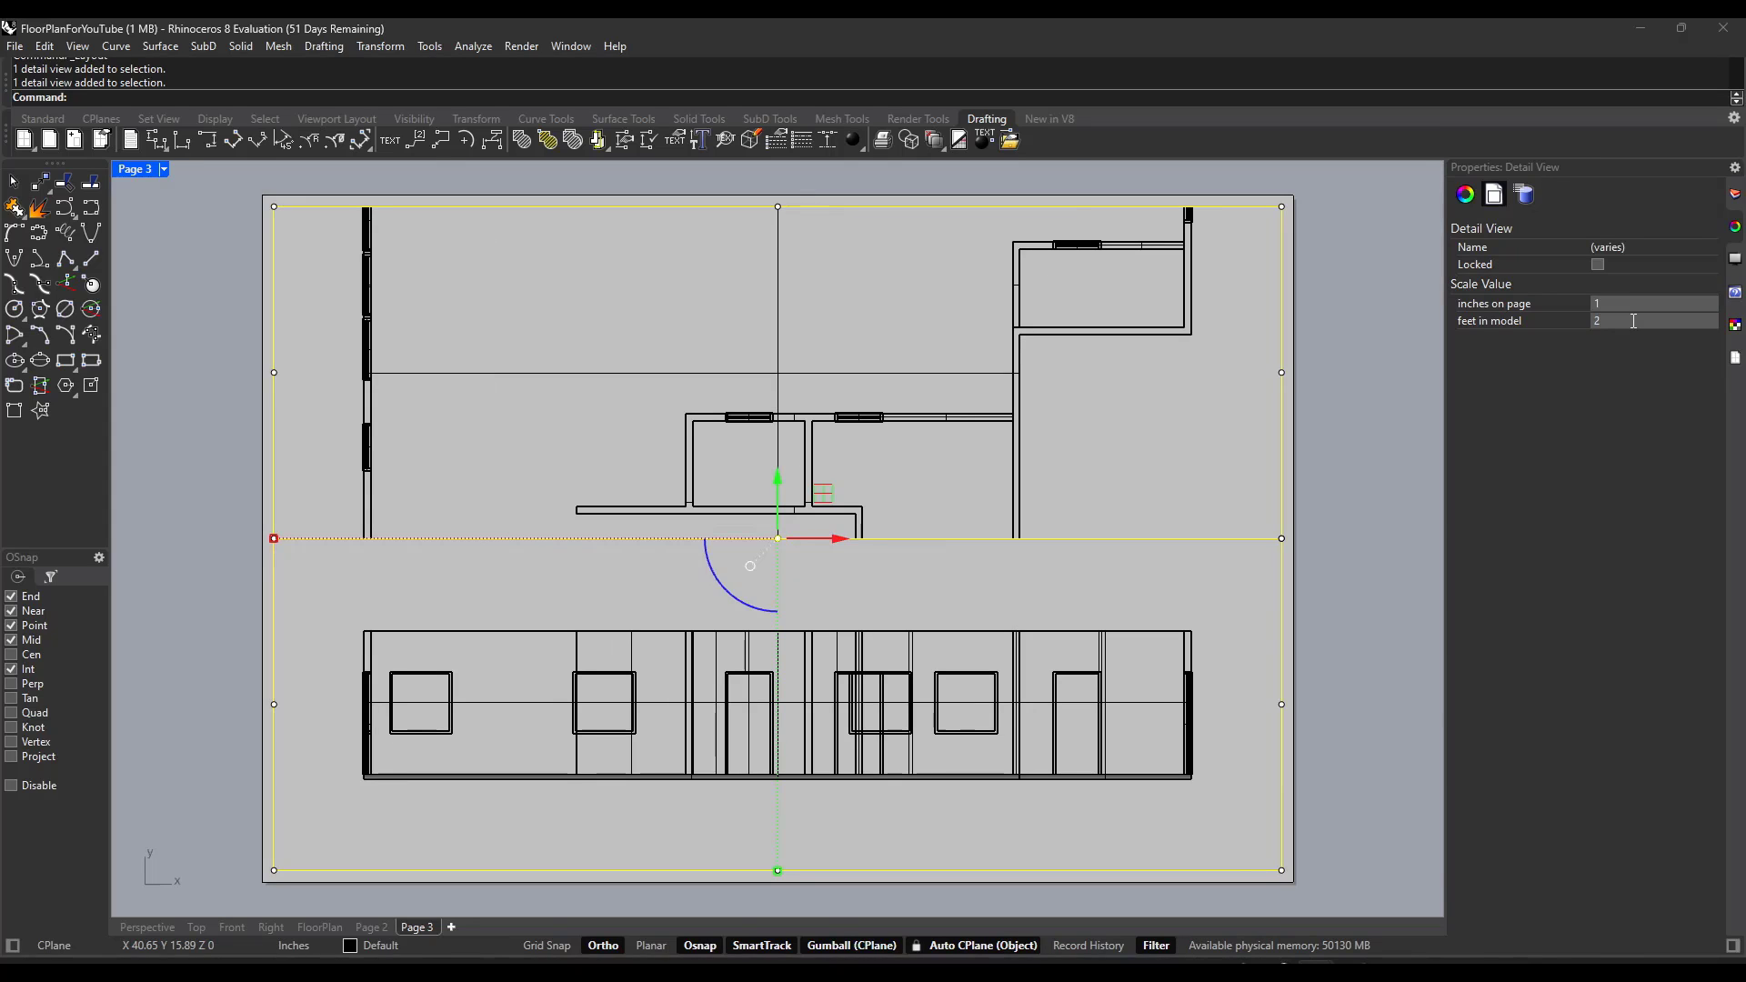
{"action": "type", "text": "4"}
{"action": "key", "text": "Return"}
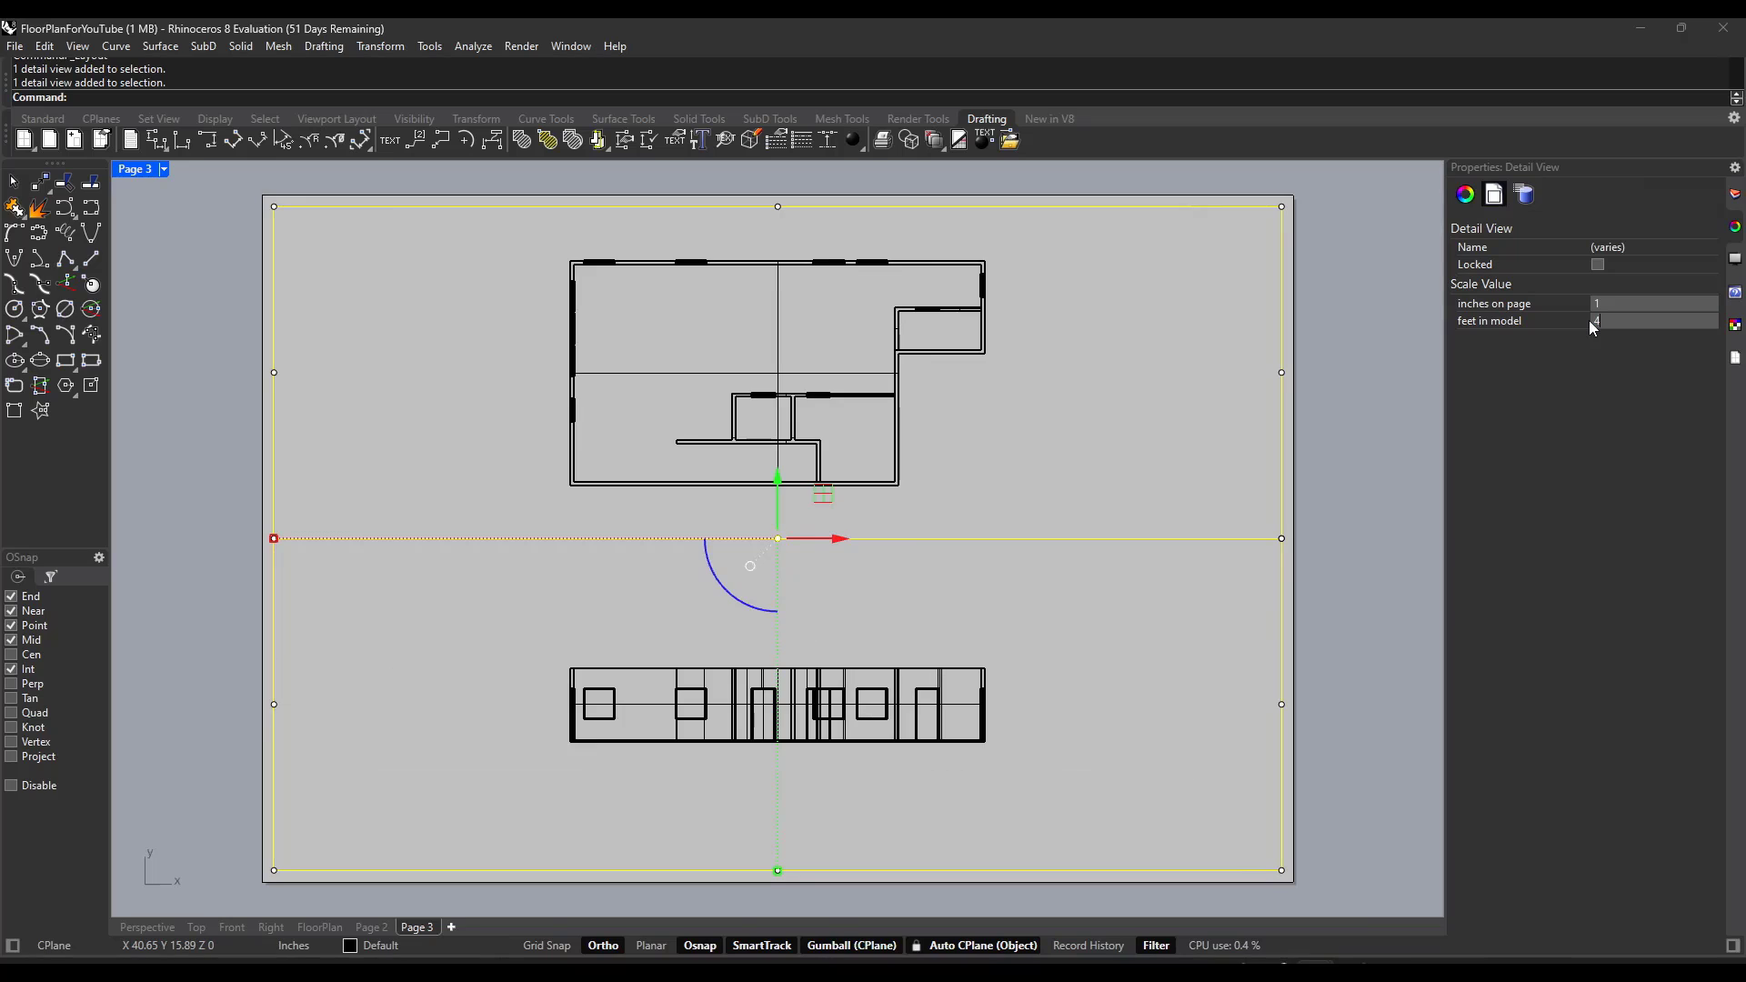
Step: Shrink the top-view detail's frame from the right, left and upper edges to fit around the floor plan
{"action": "left_click", "coordinate": [1283, 373]}
{"action": "left_click_drag", "start_coordinate": [1337, 373], "coordinate": [1055, 379]}
{"action": "left_click", "coordinate": [274, 372]}
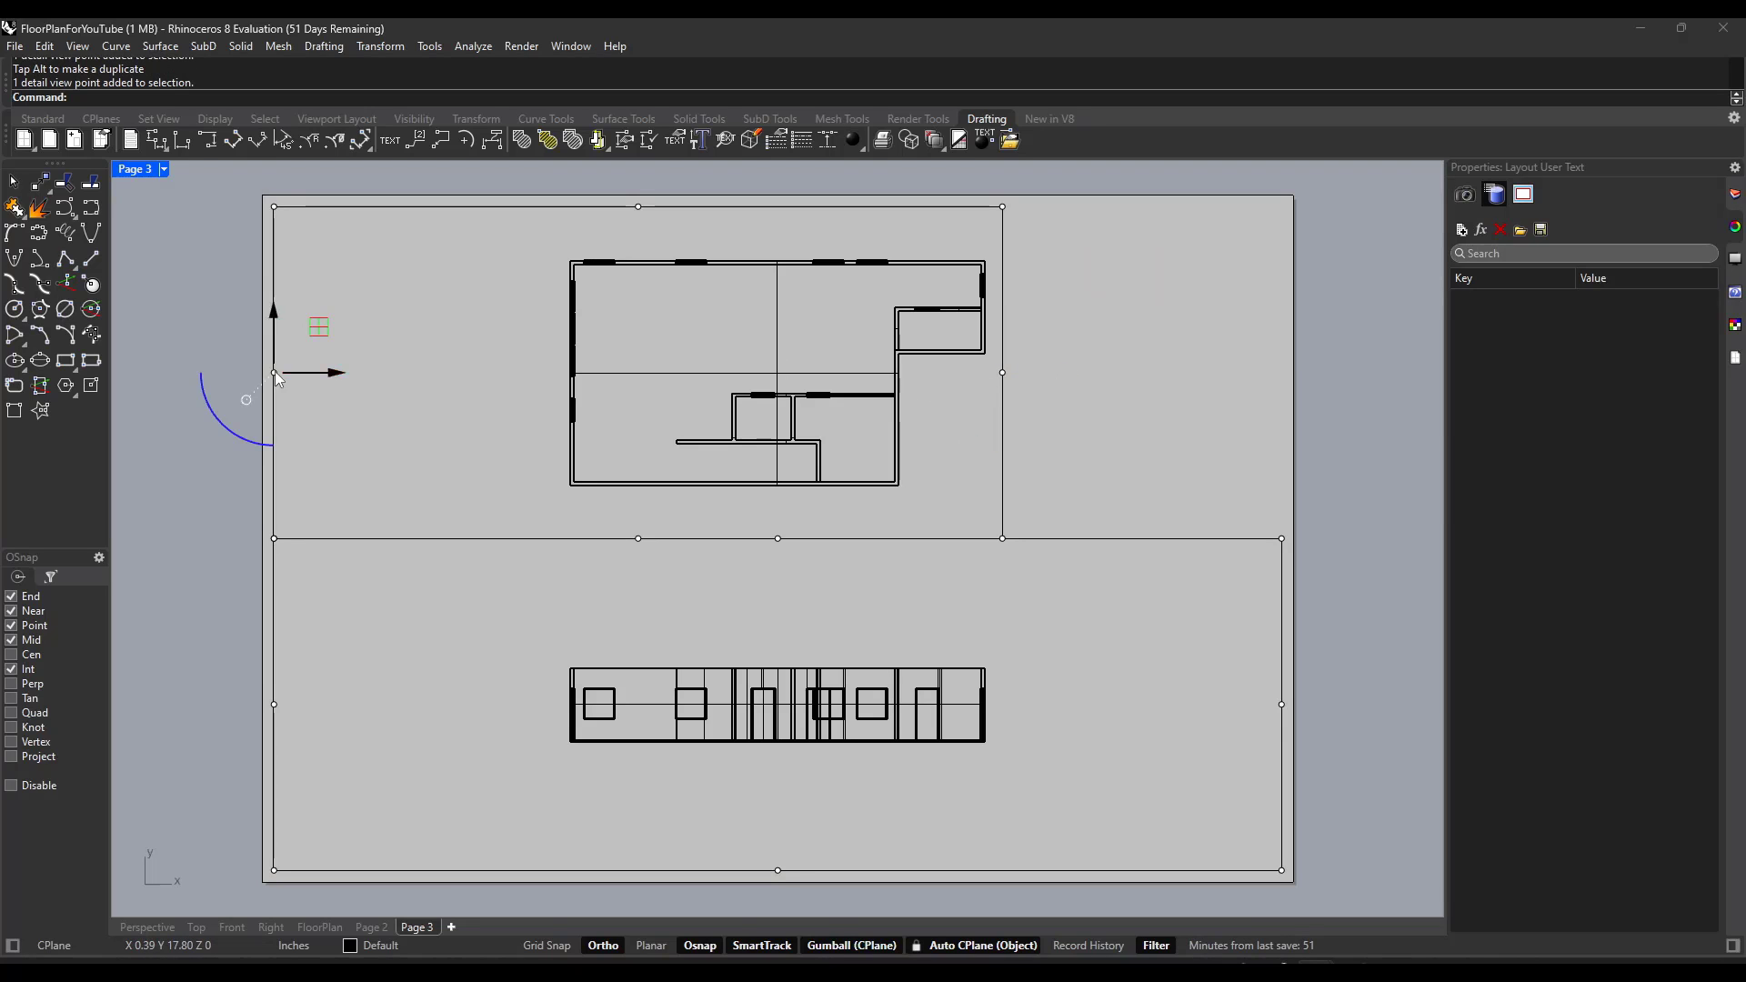
{"action": "left_click_drag", "start_coordinate": [274, 372], "coordinate": [536, 372]}
{"action": "left_click", "coordinate": [770, 206]}
{"action": "left_click_drag", "start_coordinate": [769, 206], "coordinate": [769, 239]}
Step: Shrink the front-view detail's frame around the elevation, matching the width of the plan detail above
{"action": "left_click", "coordinate": [1281, 704]}
{"action": "left_click_drag", "start_coordinate": [1282, 704], "coordinate": [1002, 704]}
{"action": "left_click_drag", "start_coordinate": [274, 704], "coordinate": [536, 704]}
{"action": "left_click_drag", "start_coordinate": [770, 538], "coordinate": [770, 628]}
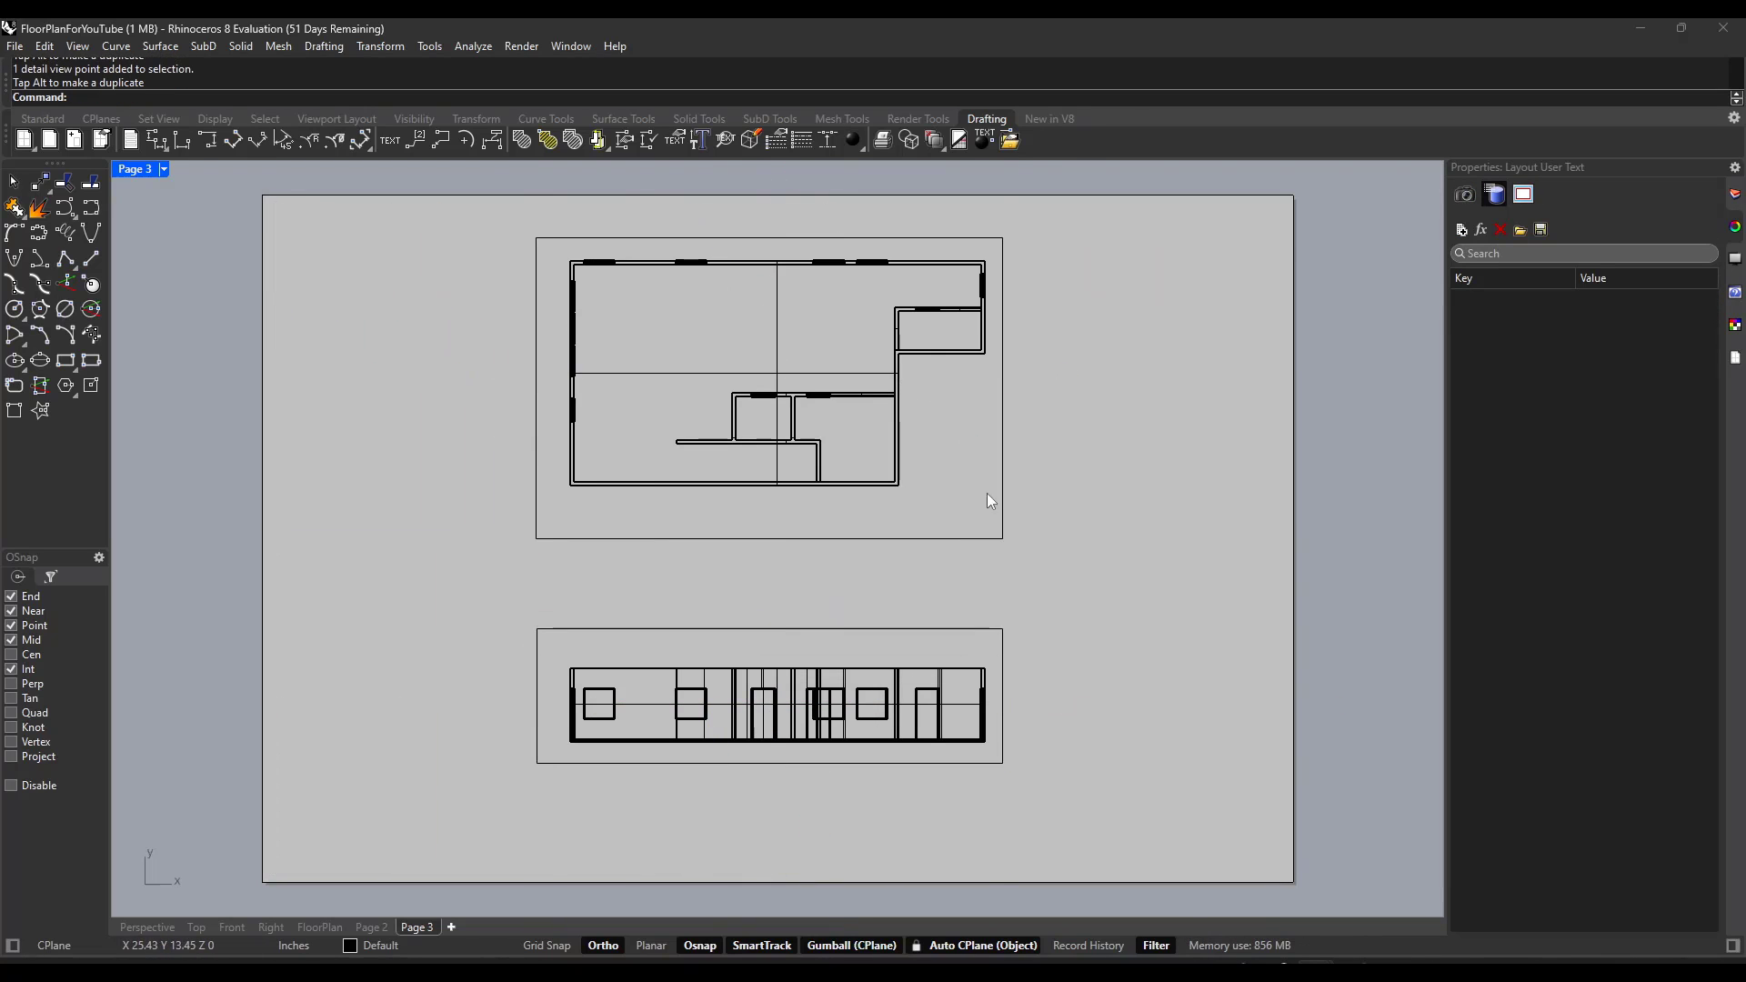
{"action": "scroll", "coordinate": [990, 502], "scroll_direction": "down", "scroll_amount": 2}
{"action": "scroll", "coordinate": [1196, 691], "scroll_direction": "up", "scroll_amount": 2}
{"action": "scroll", "coordinate": [1028, 500], "scroll_direction": "down", "scroll_amount": 2}
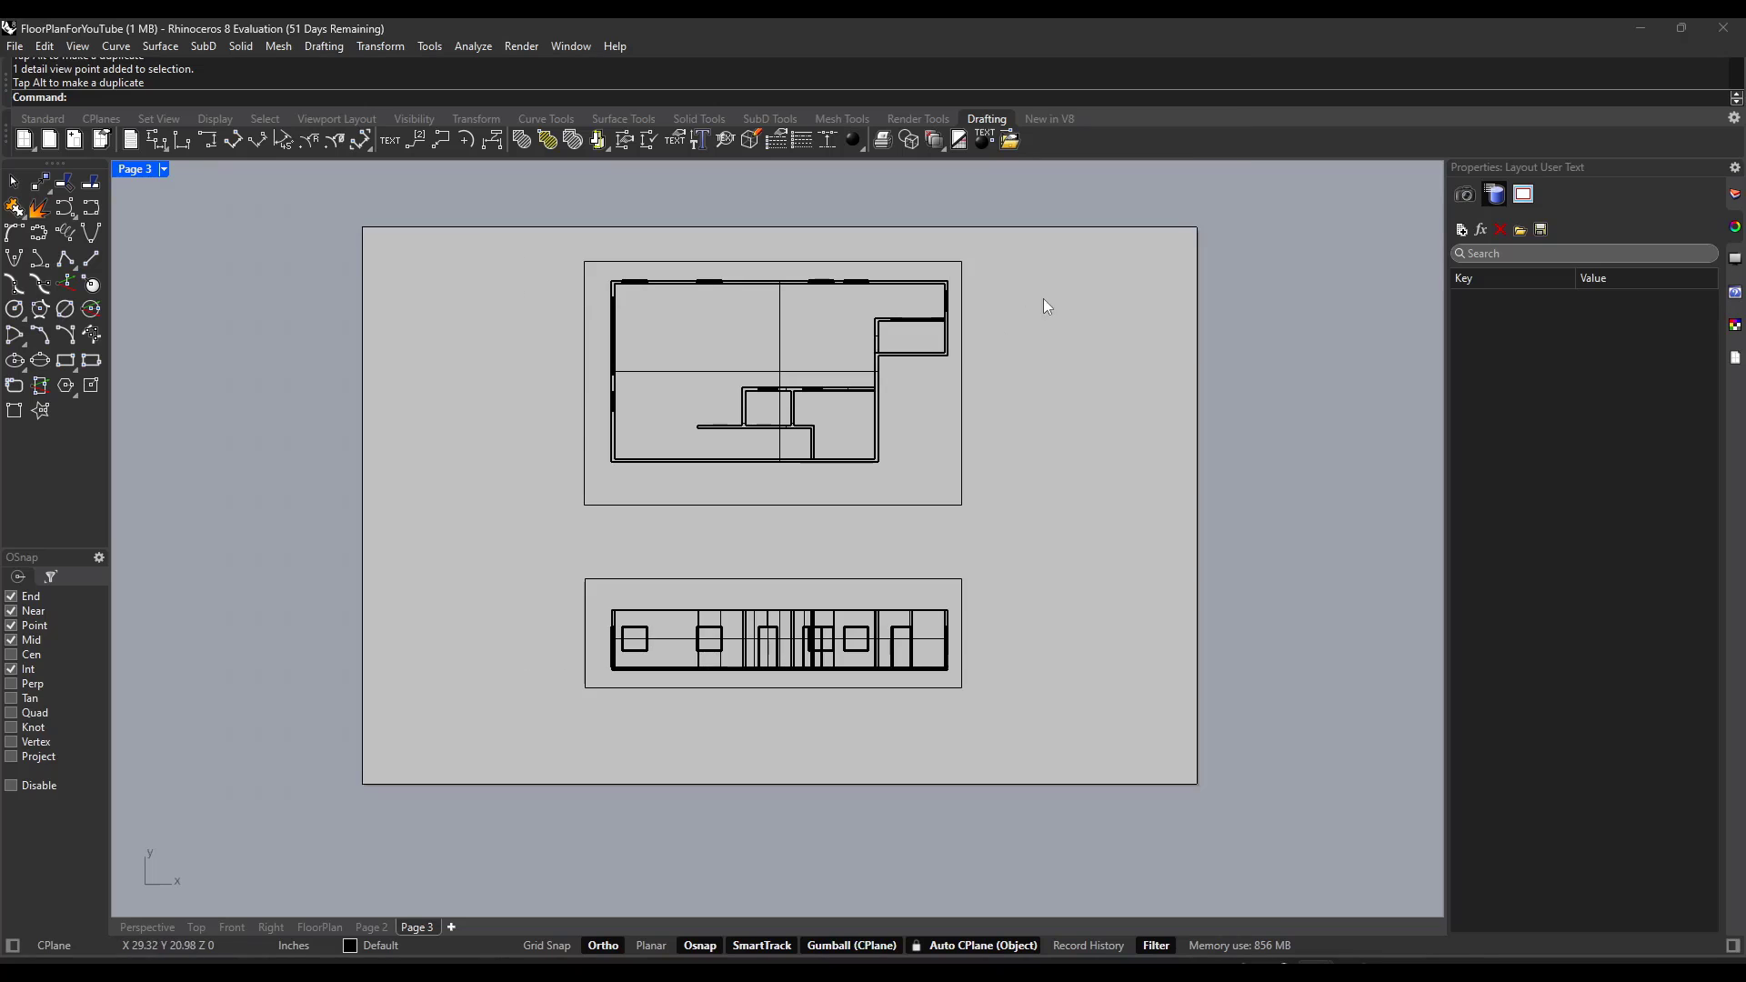
{"action": "scroll", "coordinate": [1044, 298], "scroll_direction": "up", "scroll_amount": 2}
{"action": "scroll", "coordinate": [1073, 325], "scroll_direction": "down", "scroll_amount": 2}
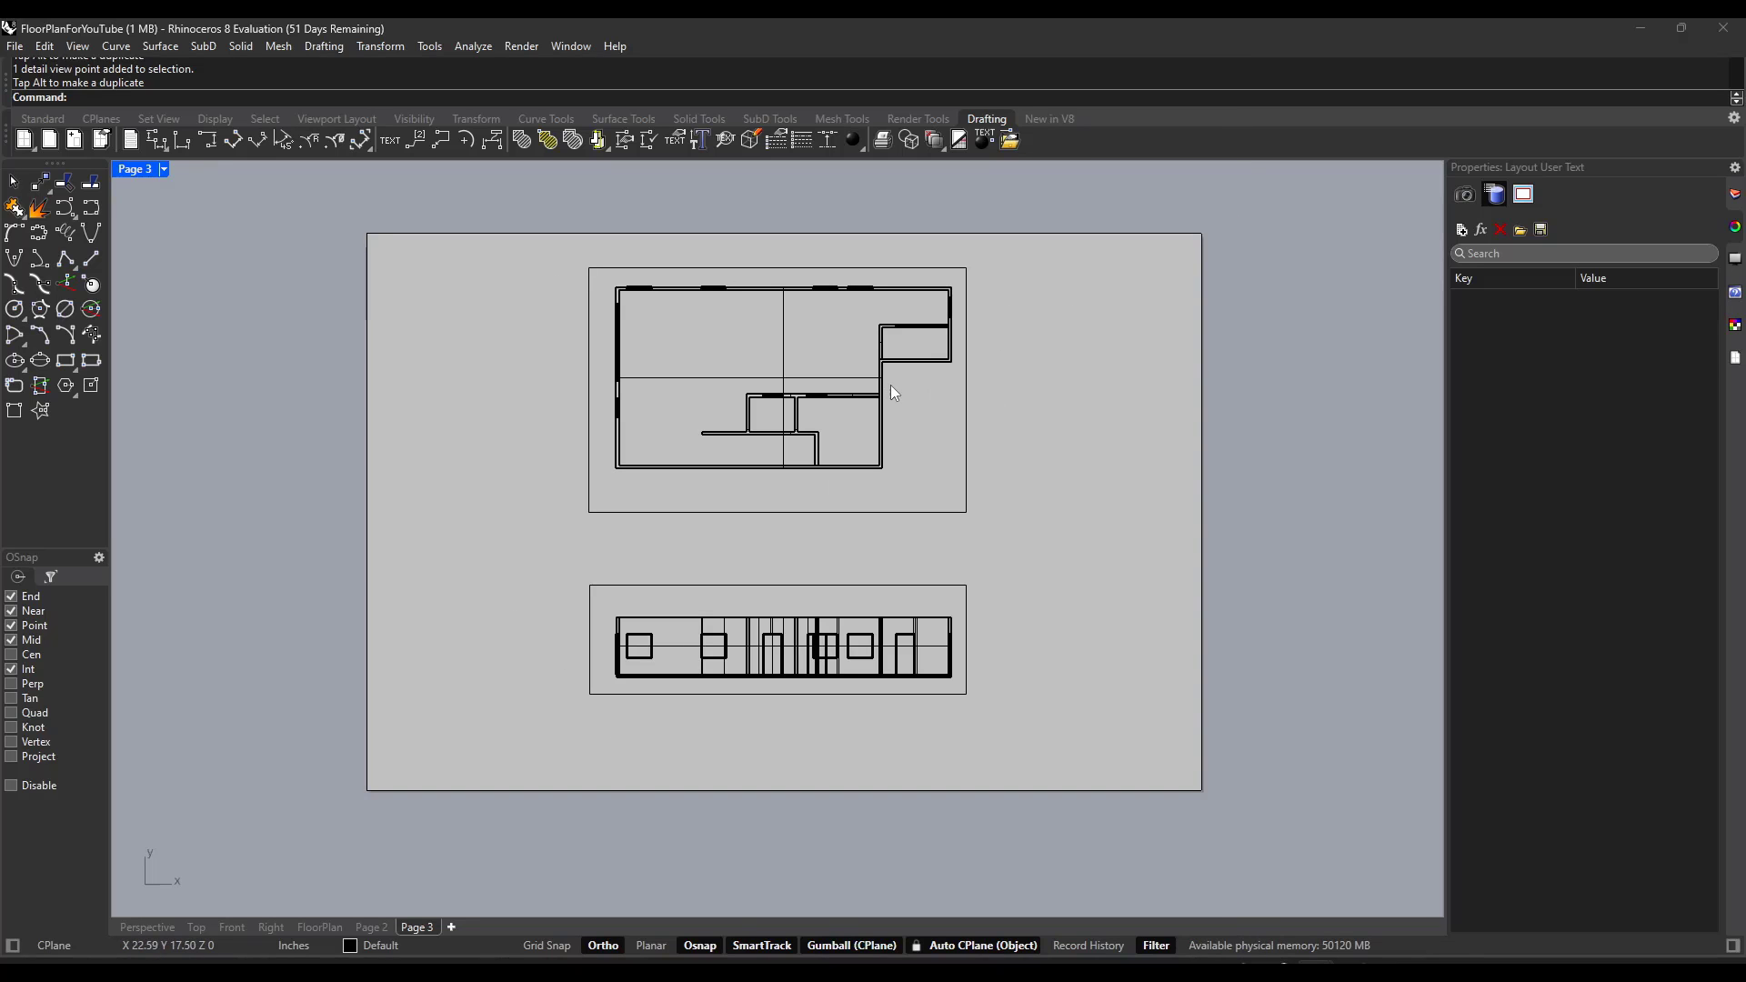
Step: Insert the Title Block Template as a block instance on Page 3, positioned so its border and title strip fit the sheet
{"action": "left_click", "coordinate": [15, 45]}
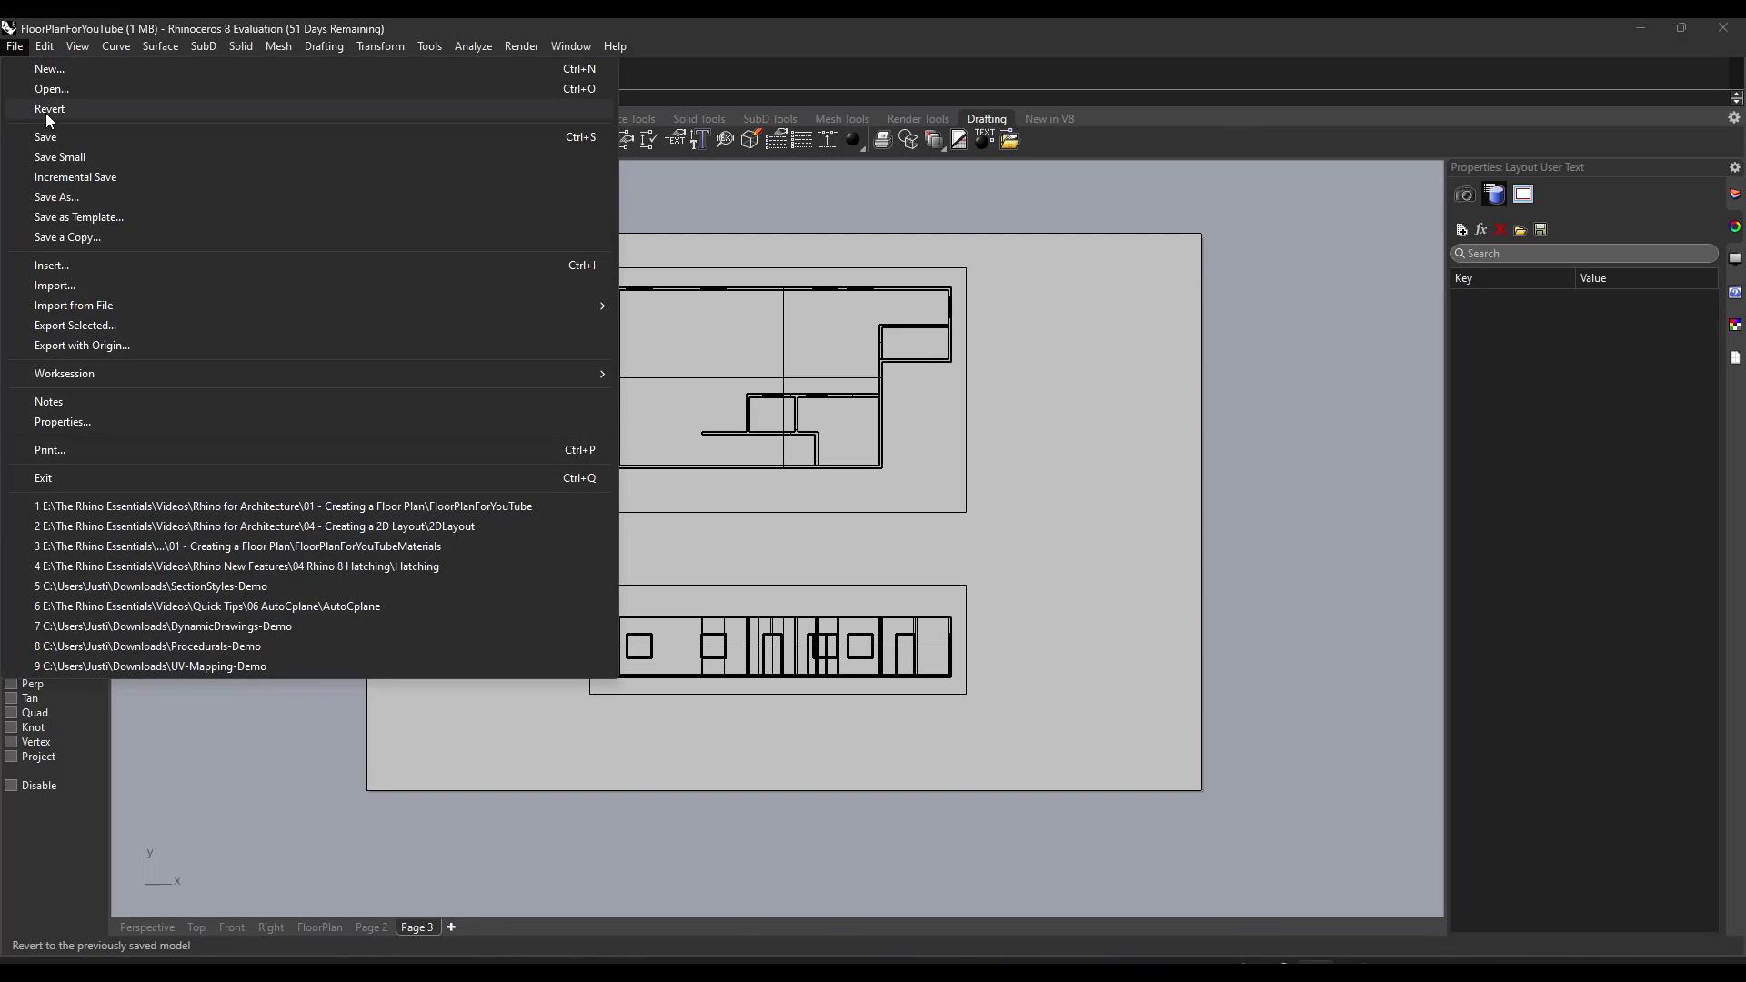
{"action": "left_click", "coordinate": [47, 265]}
{"action": "left_click", "coordinate": [855, 351]}
{"action": "left_click", "coordinate": [952, 331]}
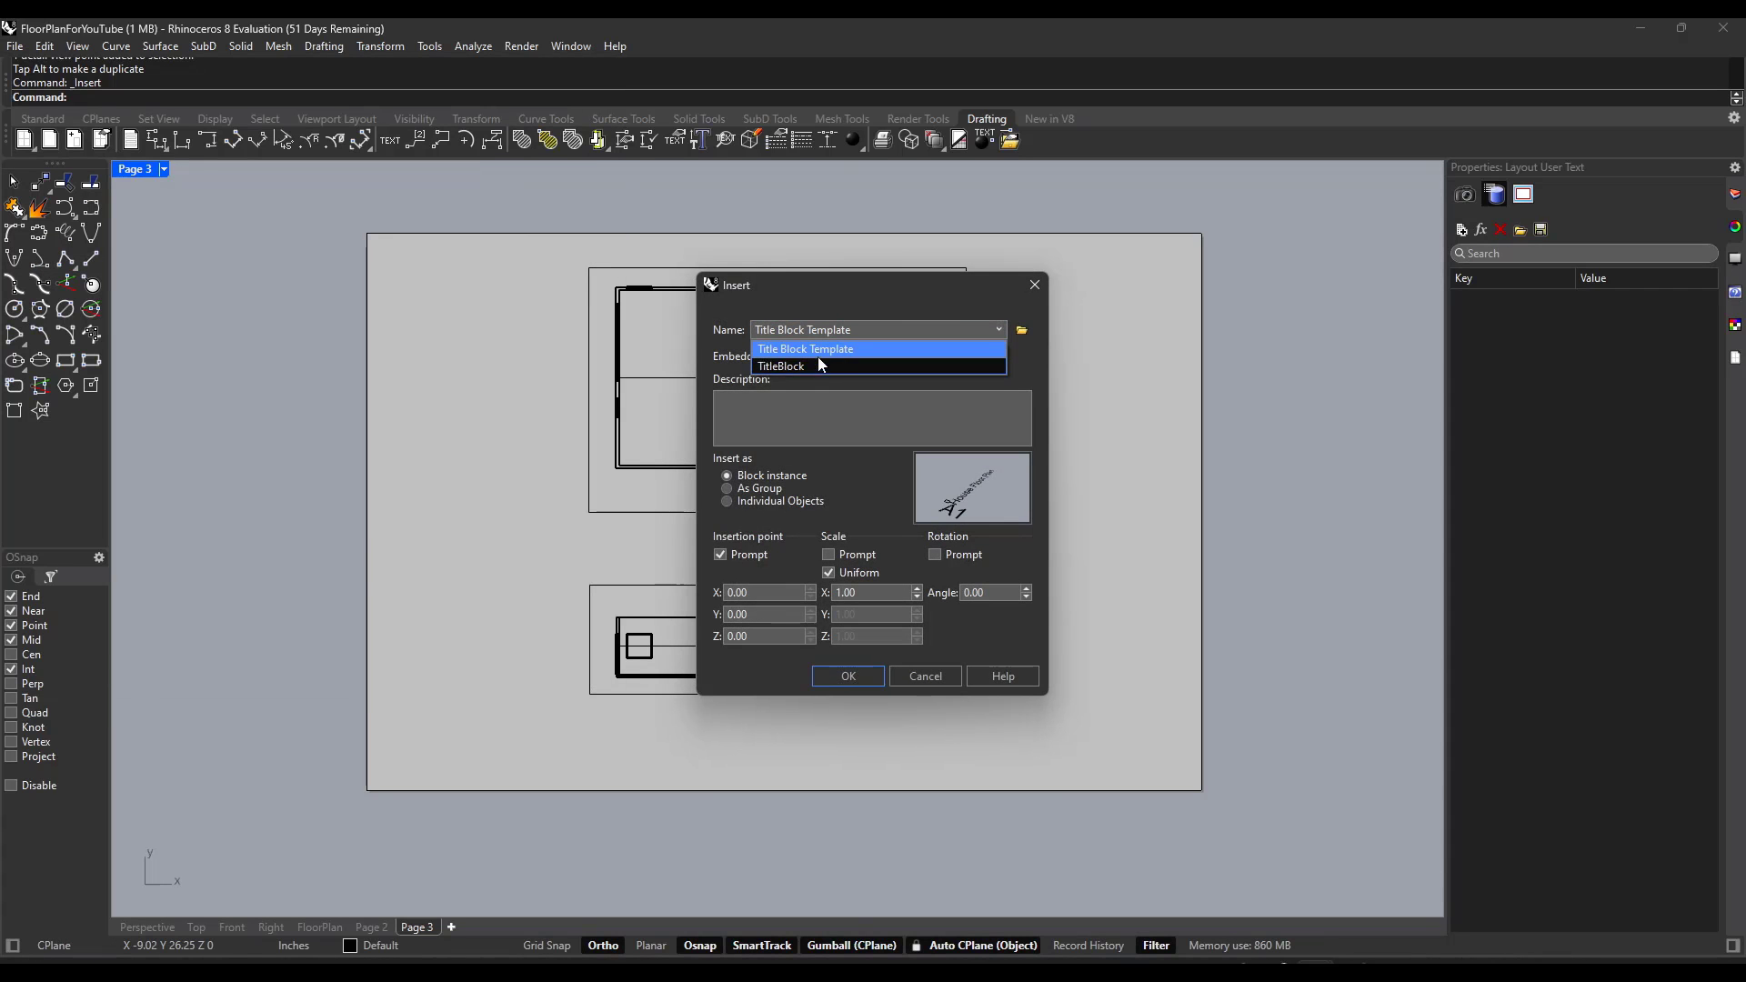
{"action": "left_click", "coordinate": [821, 347]}
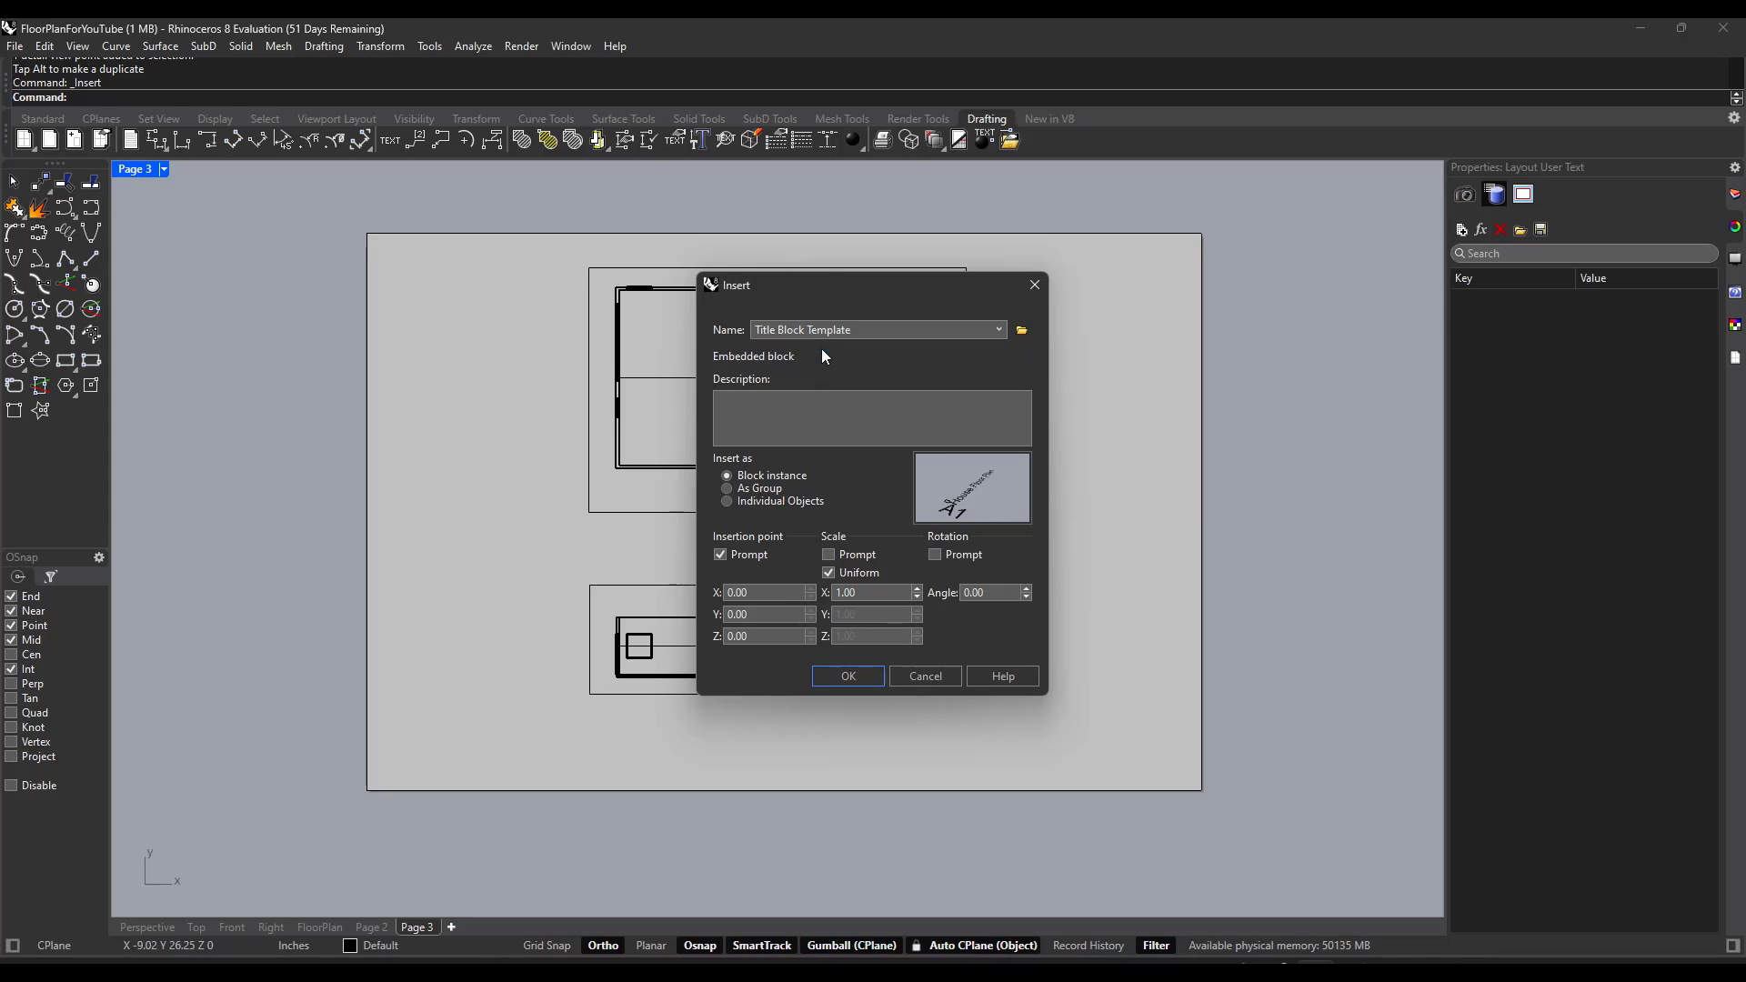
{"action": "left_click", "coordinate": [800, 329]}
{"action": "left_click", "coordinate": [784, 367]}
{"action": "left_click", "coordinate": [791, 327]}
{"action": "left_click", "coordinate": [794, 350]}
{"action": "left_click", "coordinate": [850, 418]}
{"action": "left_click", "coordinate": [848, 675]}
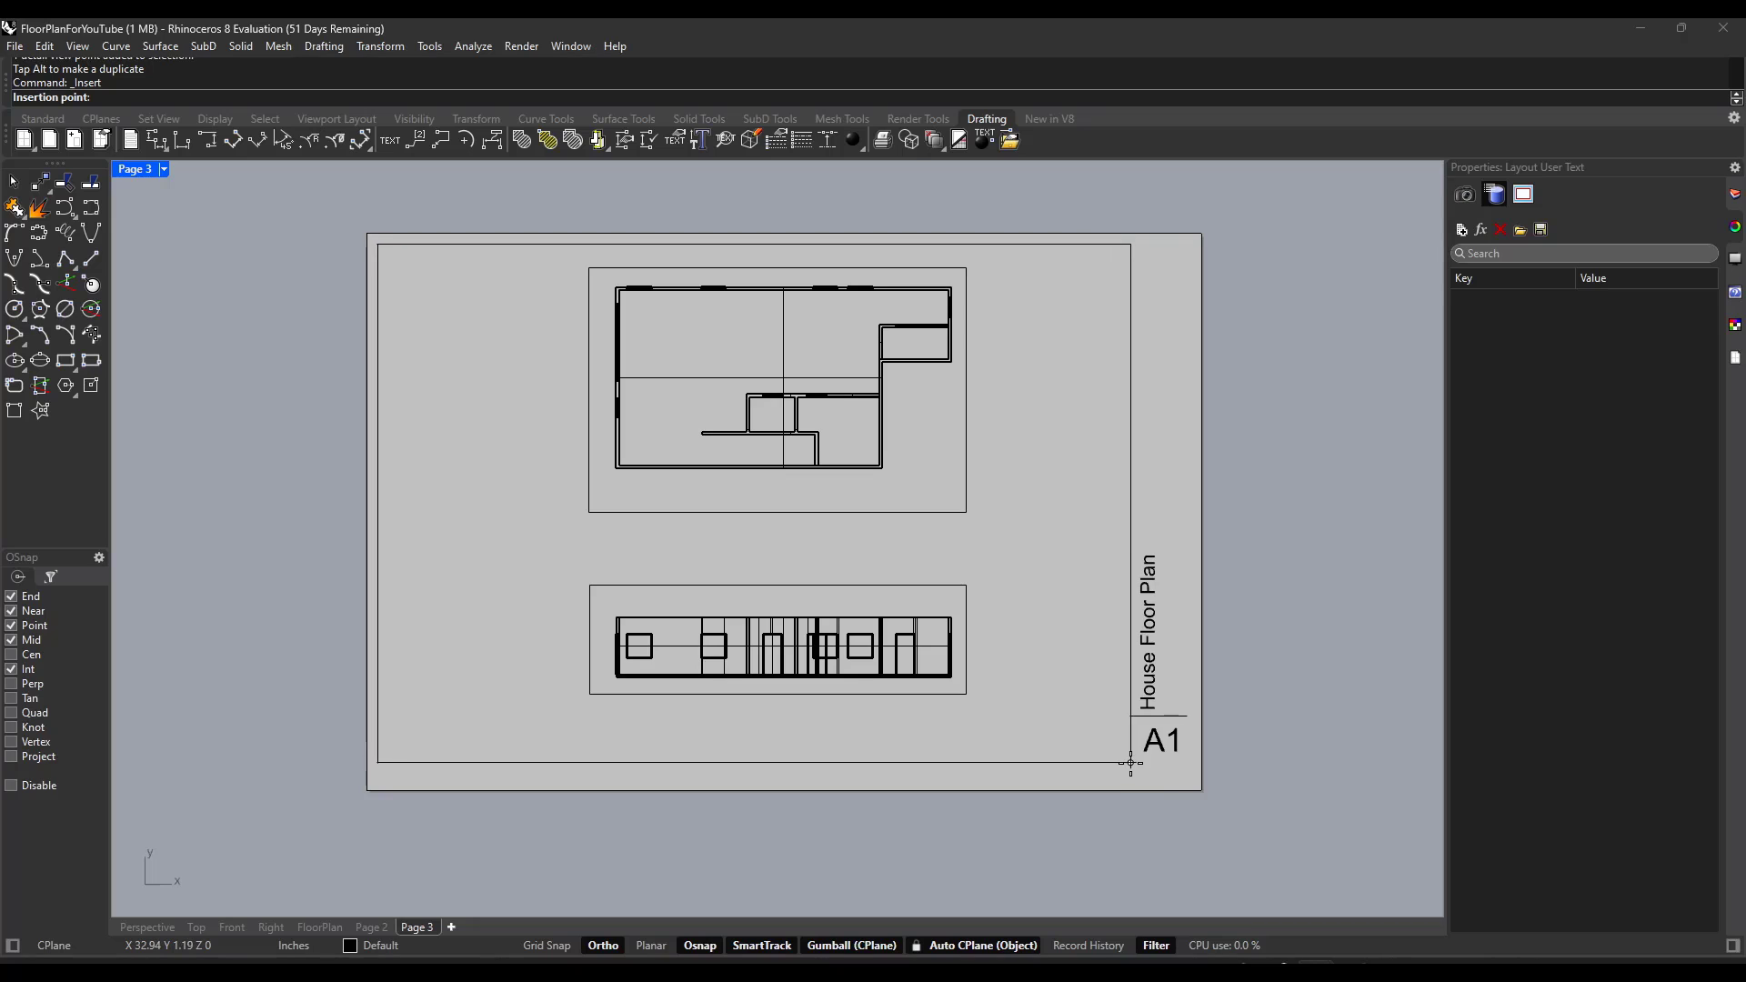
{"action": "left_click", "coordinate": [1133, 765]}
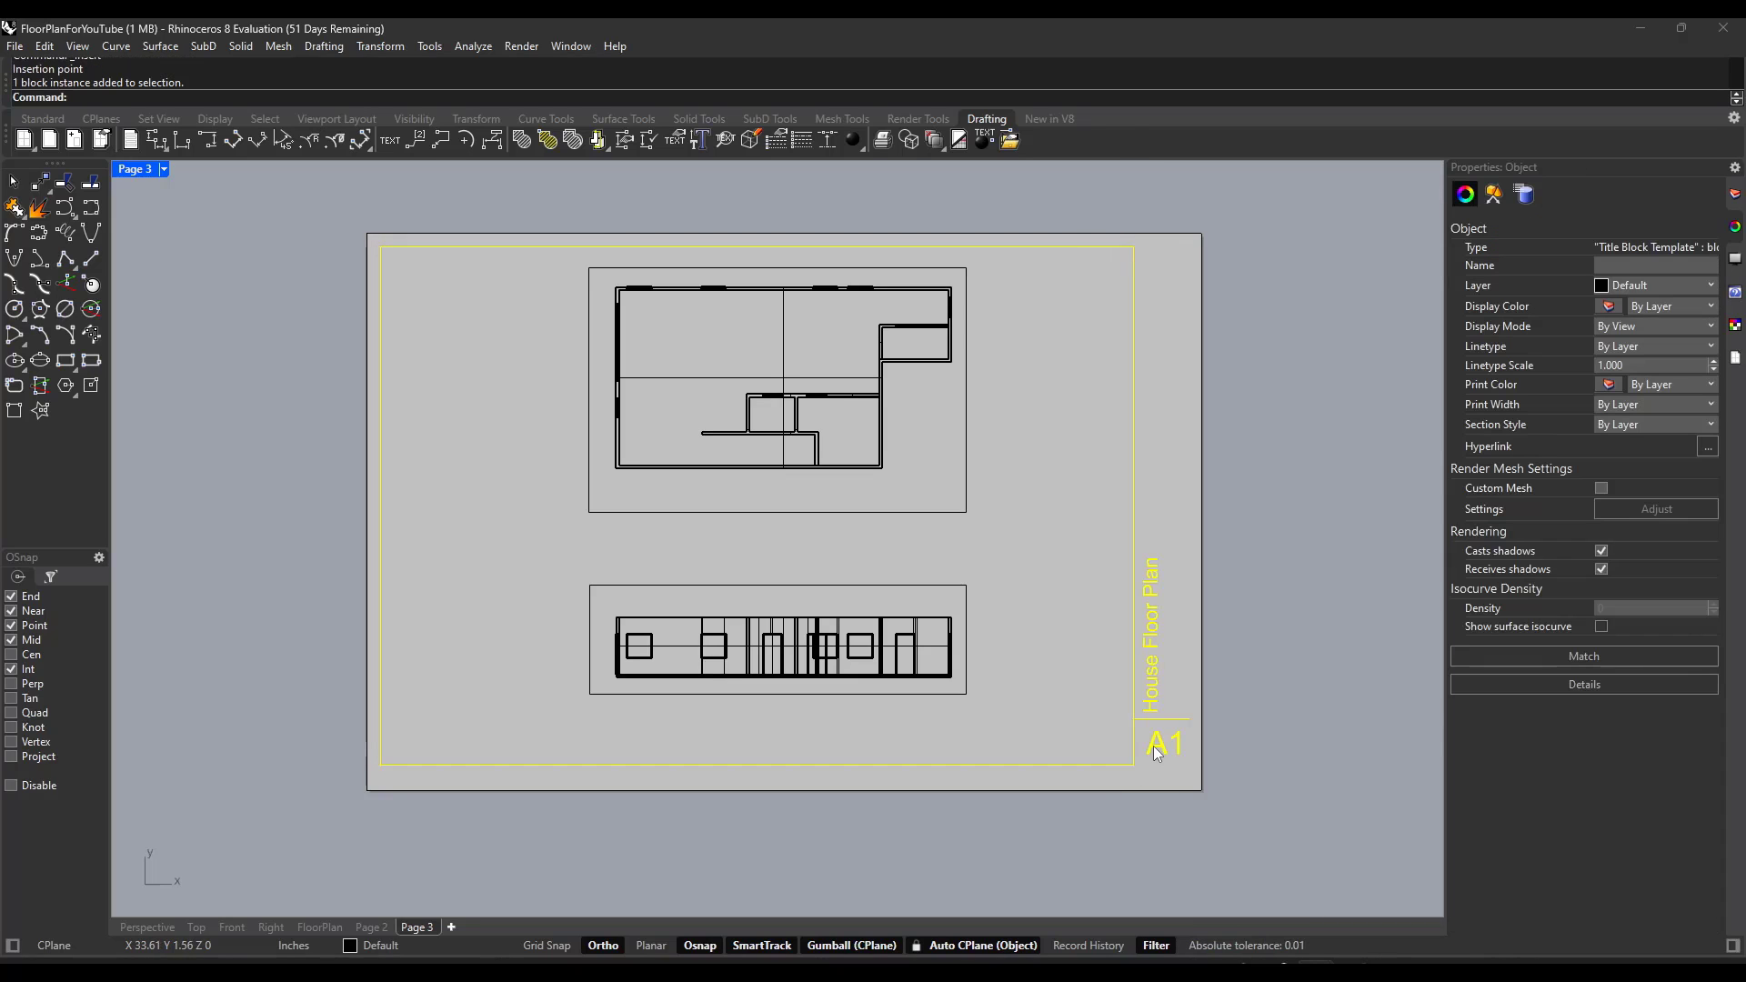
Step: Open the inserted Title Block Template for block editing and try removing objects from it
{"action": "double_click", "coordinate": [1157, 753]}
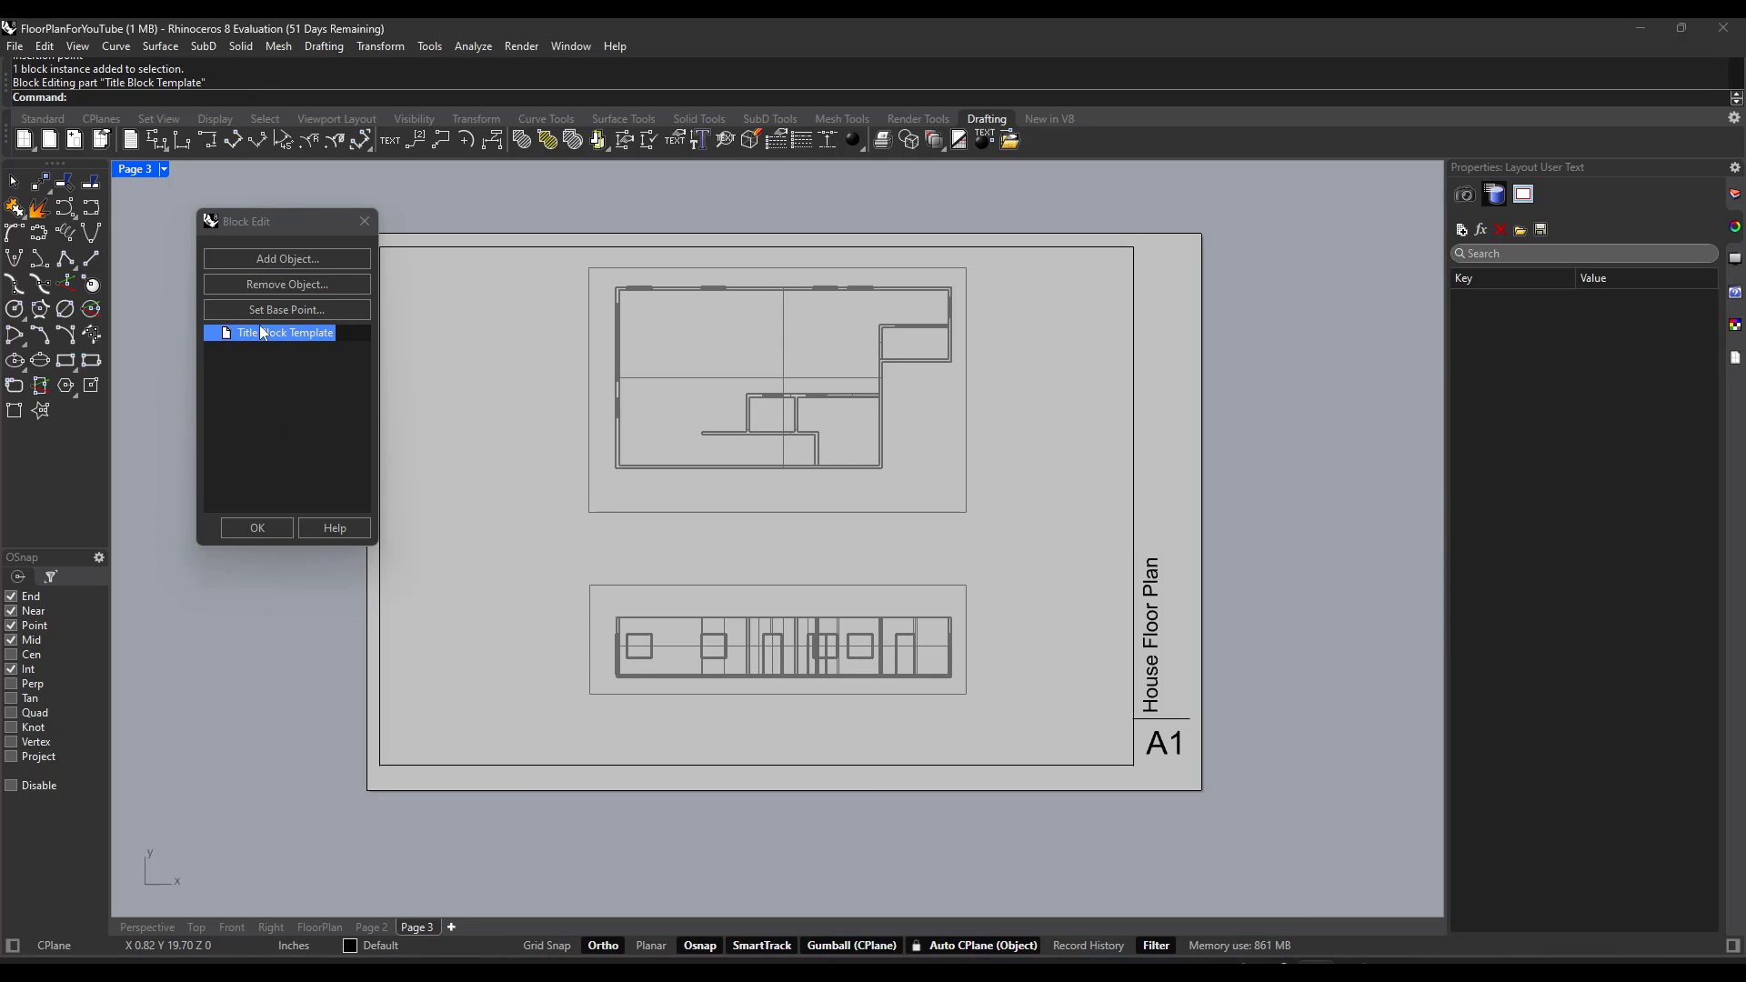
{"action": "left_click", "coordinate": [304, 284]}
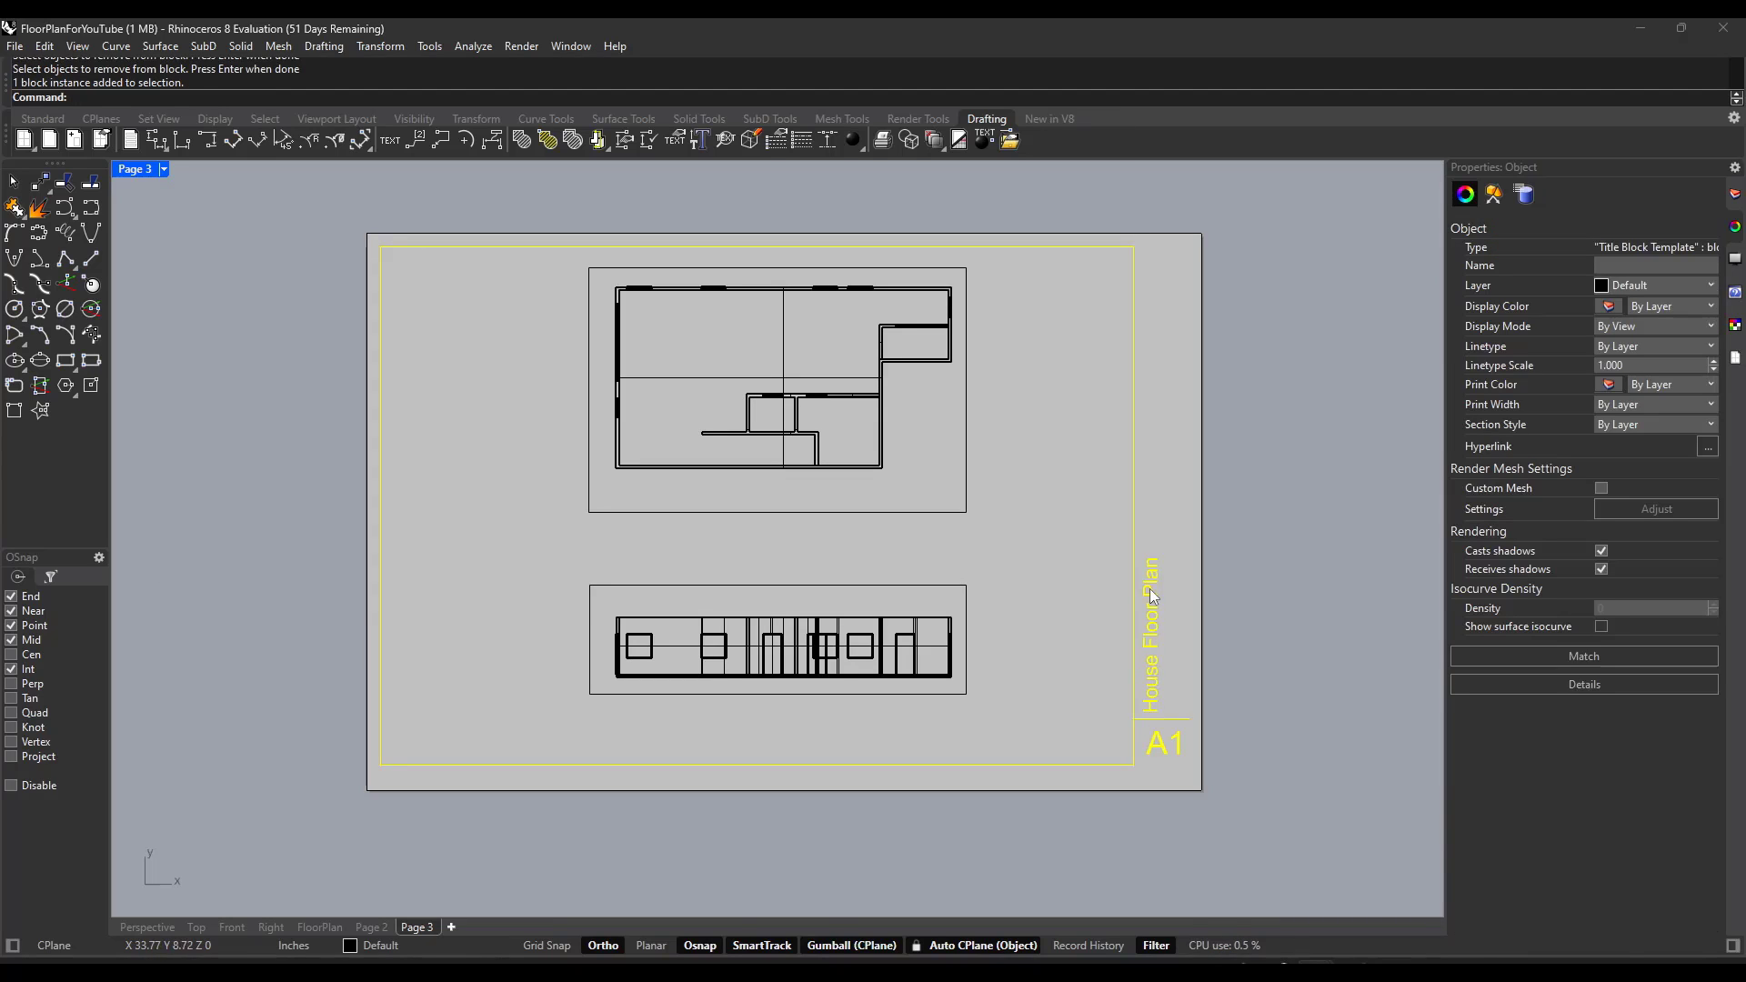
Step: Delete the title block instance on Page 3 and reinsert the Title Block Template as a group, positioned to fit the sheet
{"action": "key", "text": "Delete"}
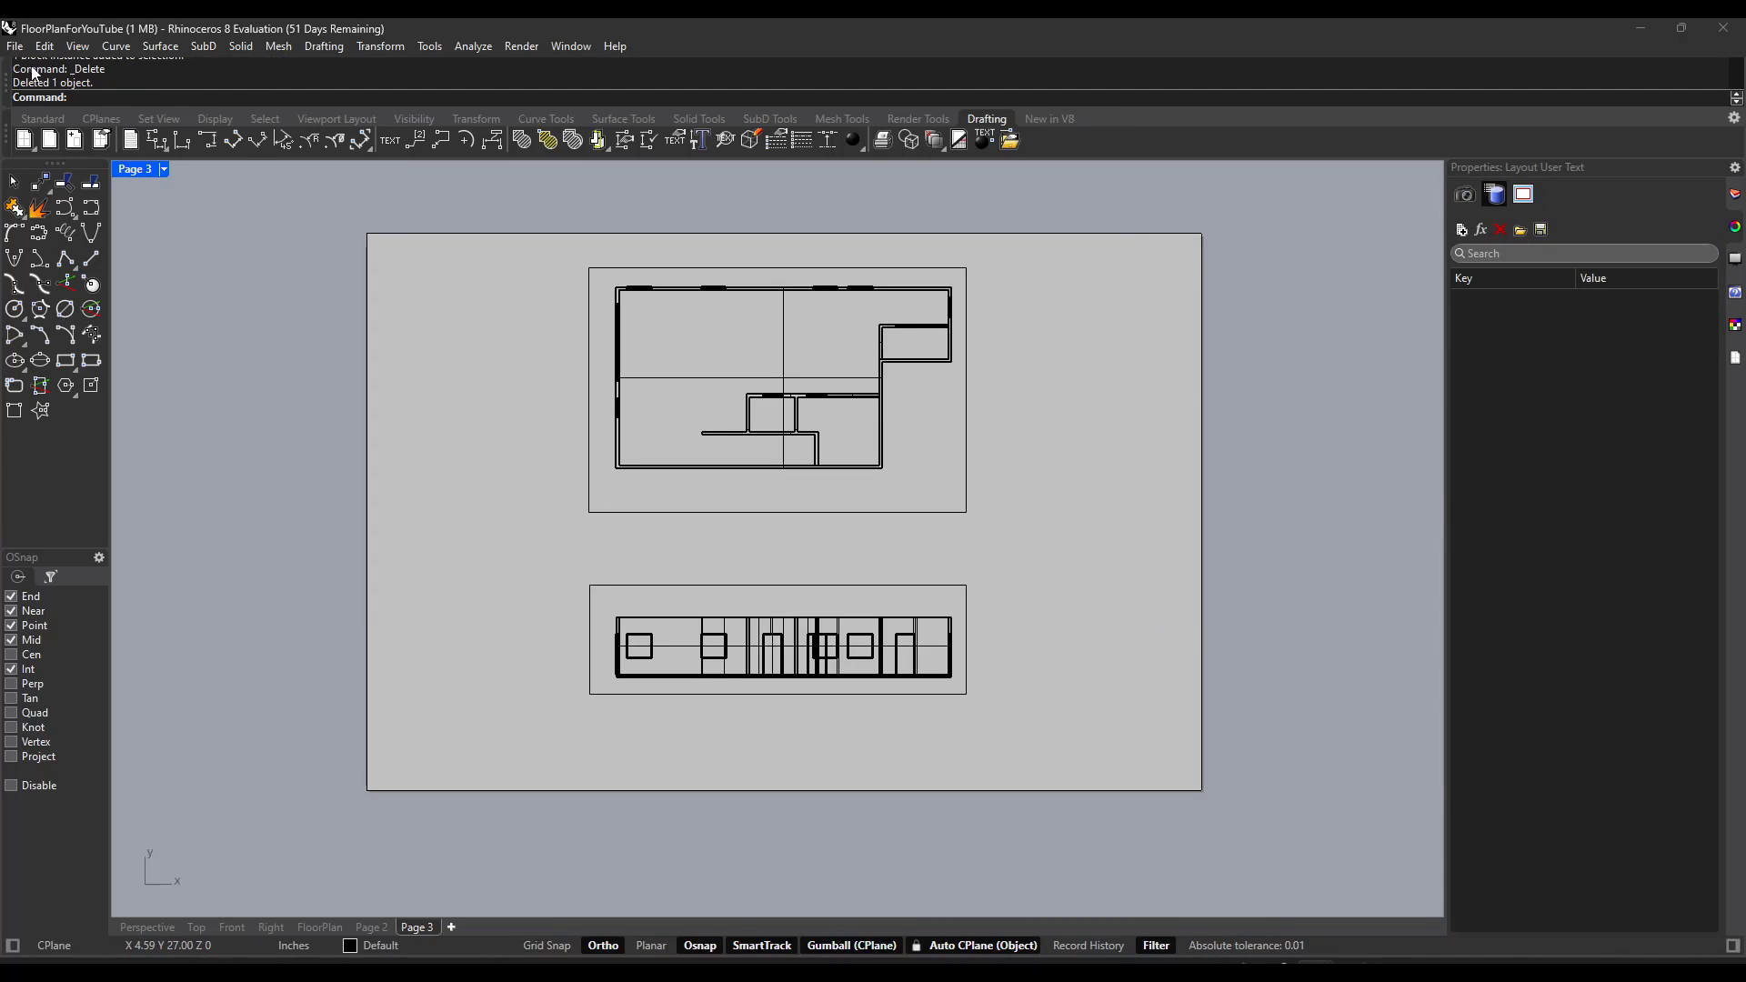
{"action": "left_click", "coordinate": [14, 48]}
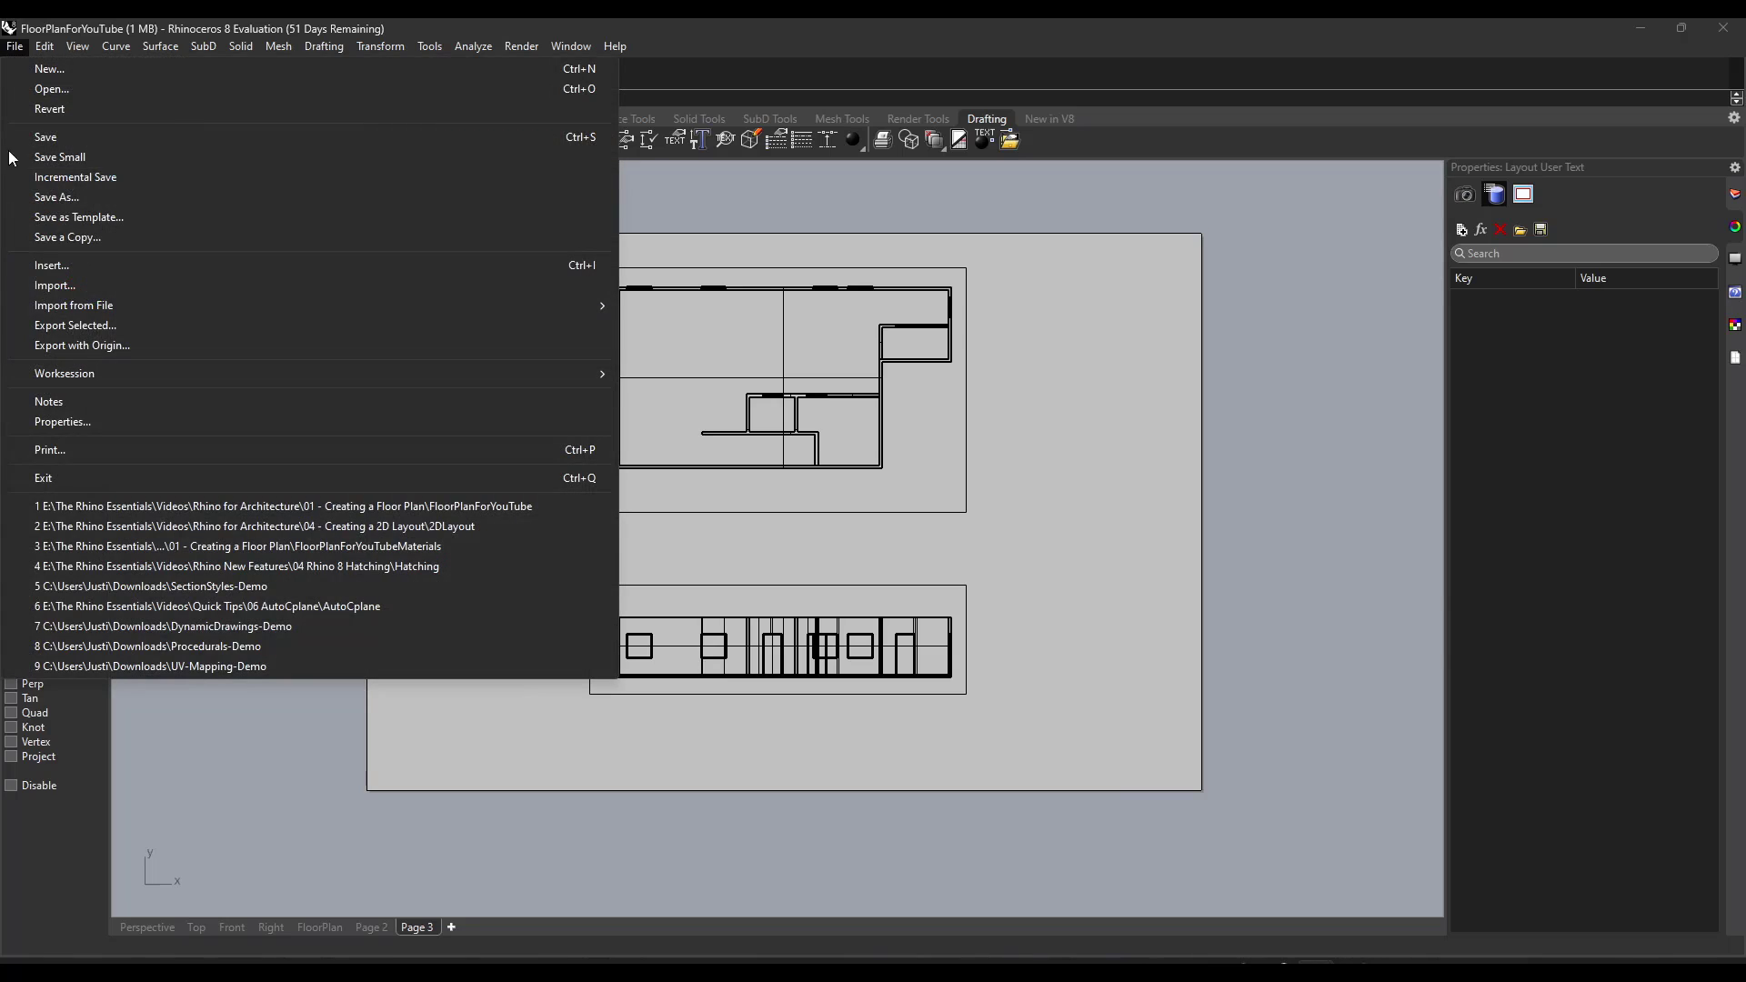
{"action": "left_click", "coordinate": [64, 265]}
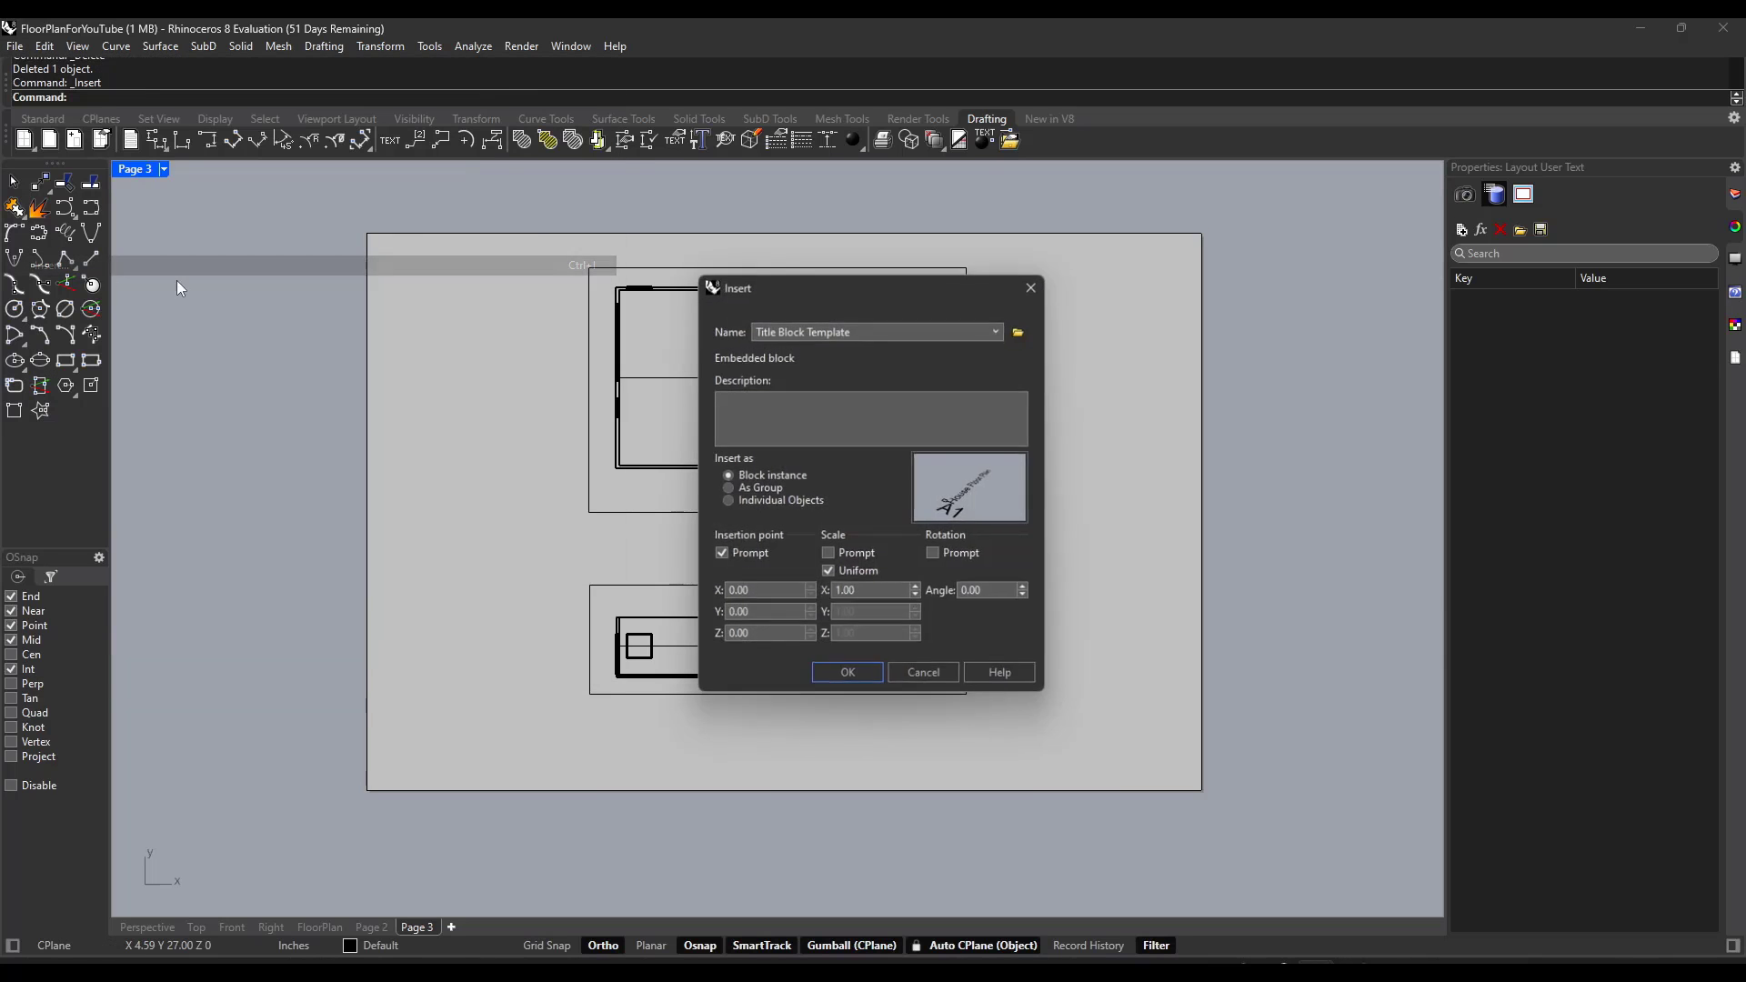
{"action": "left_click", "coordinate": [762, 489]}
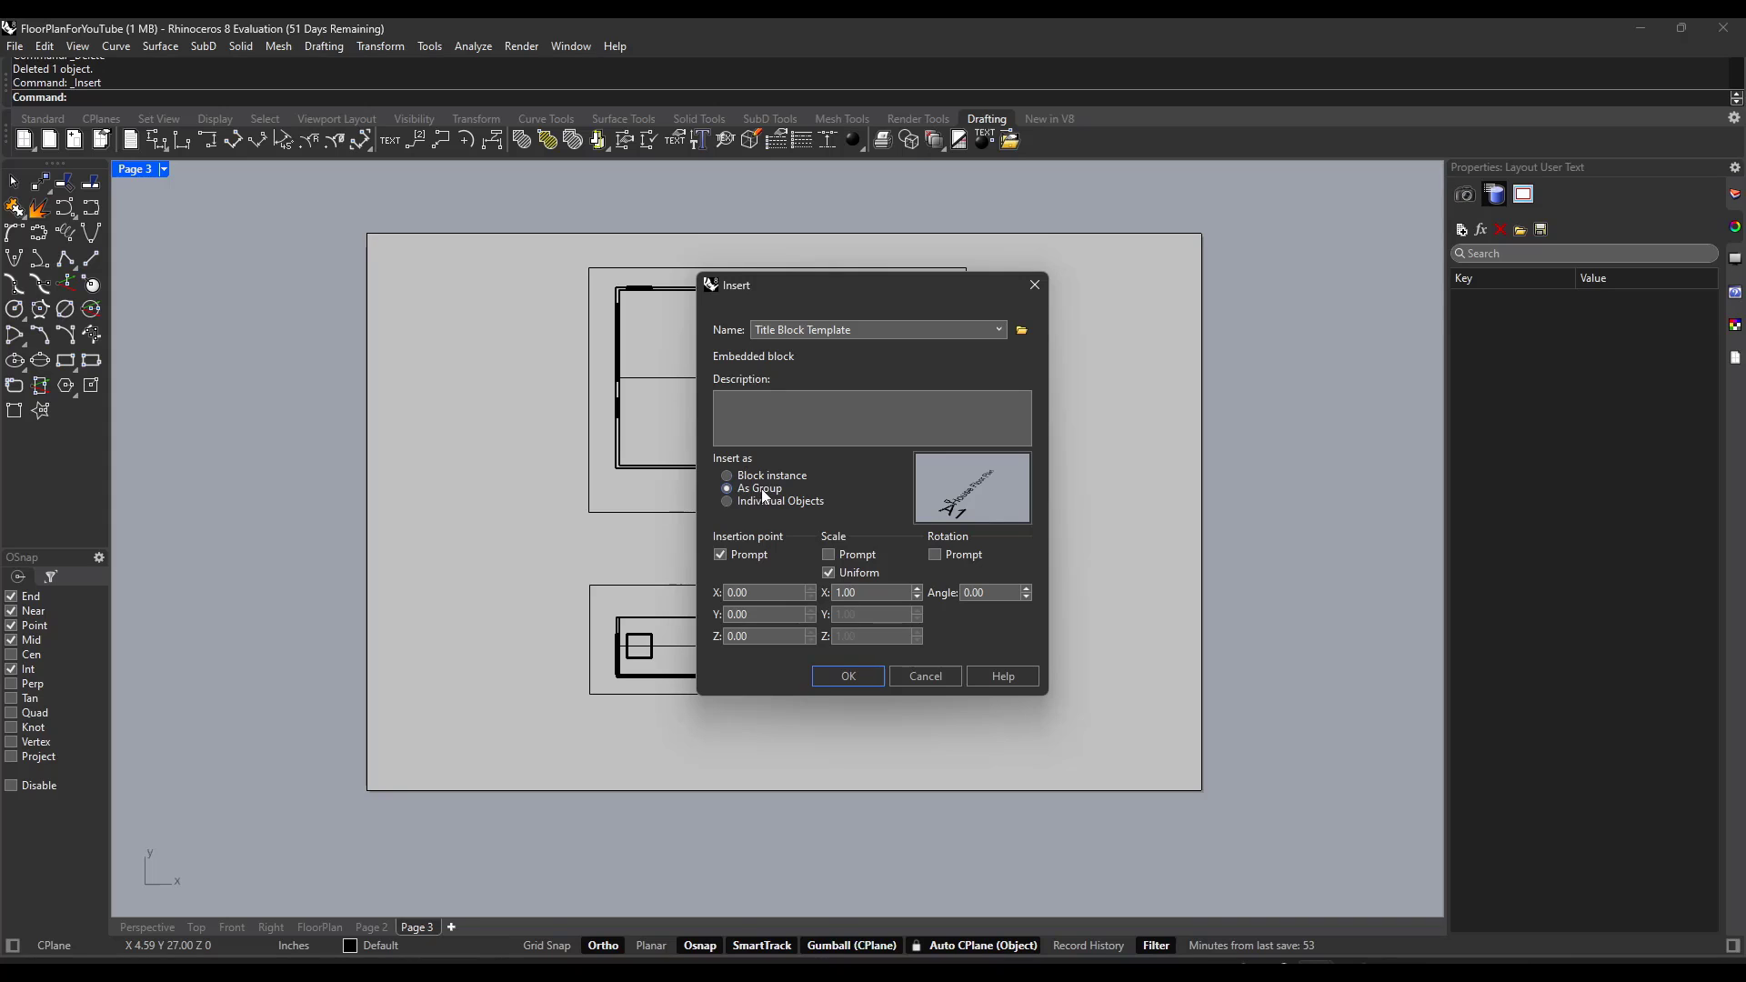
{"action": "left_click", "coordinate": [848, 676]}
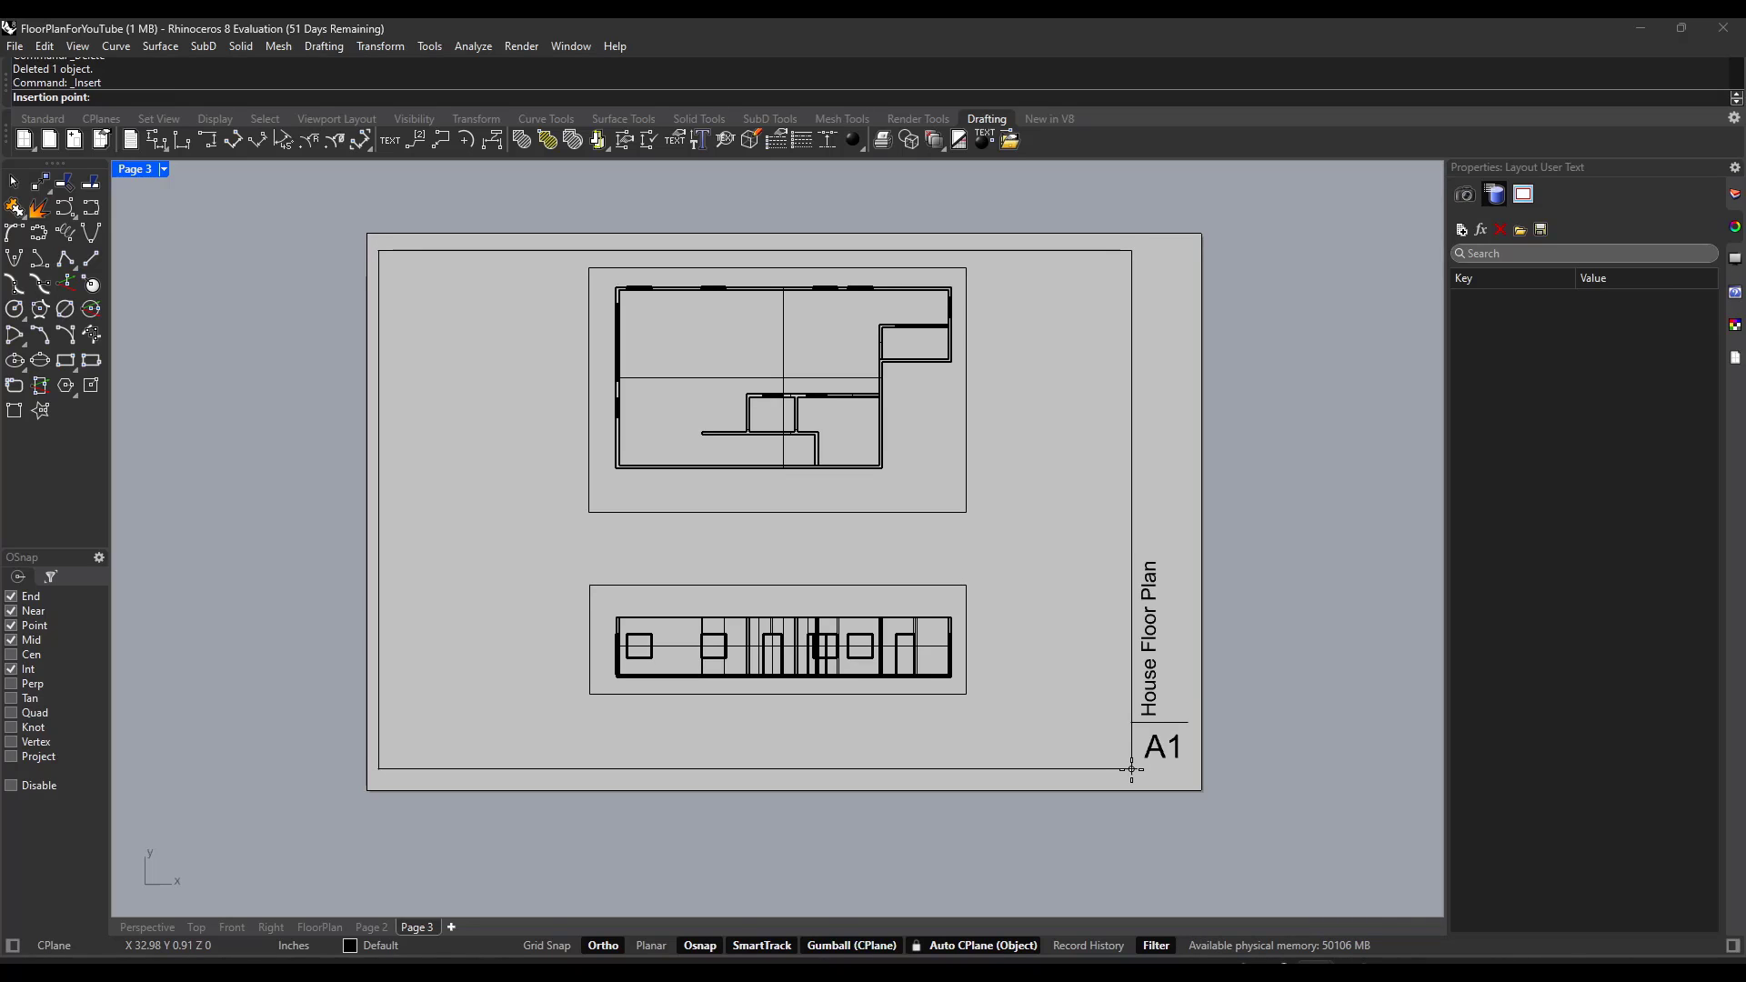
{"action": "left_click", "coordinate": [1134, 771]}
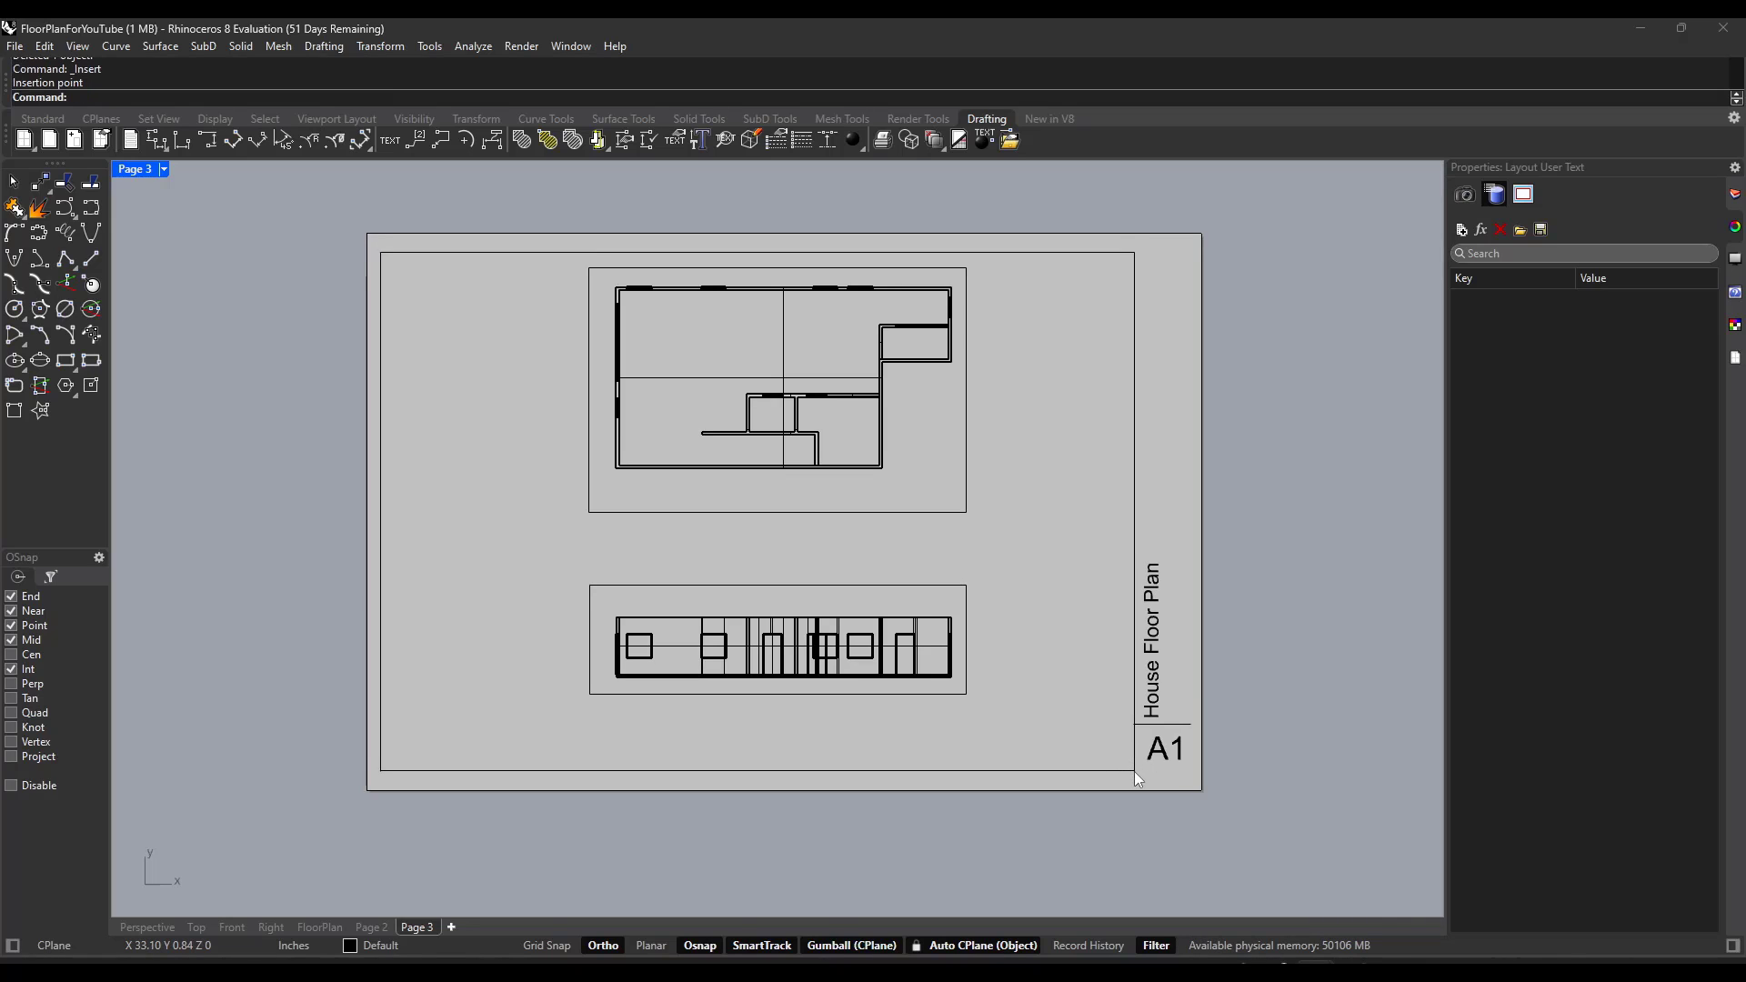
Step: Change the title strip's text to "House Elevations" and its sheet number to "A2"
{"action": "left_click", "coordinate": [1152, 643]}
{"action": "double_click", "coordinate": [1160, 624]}
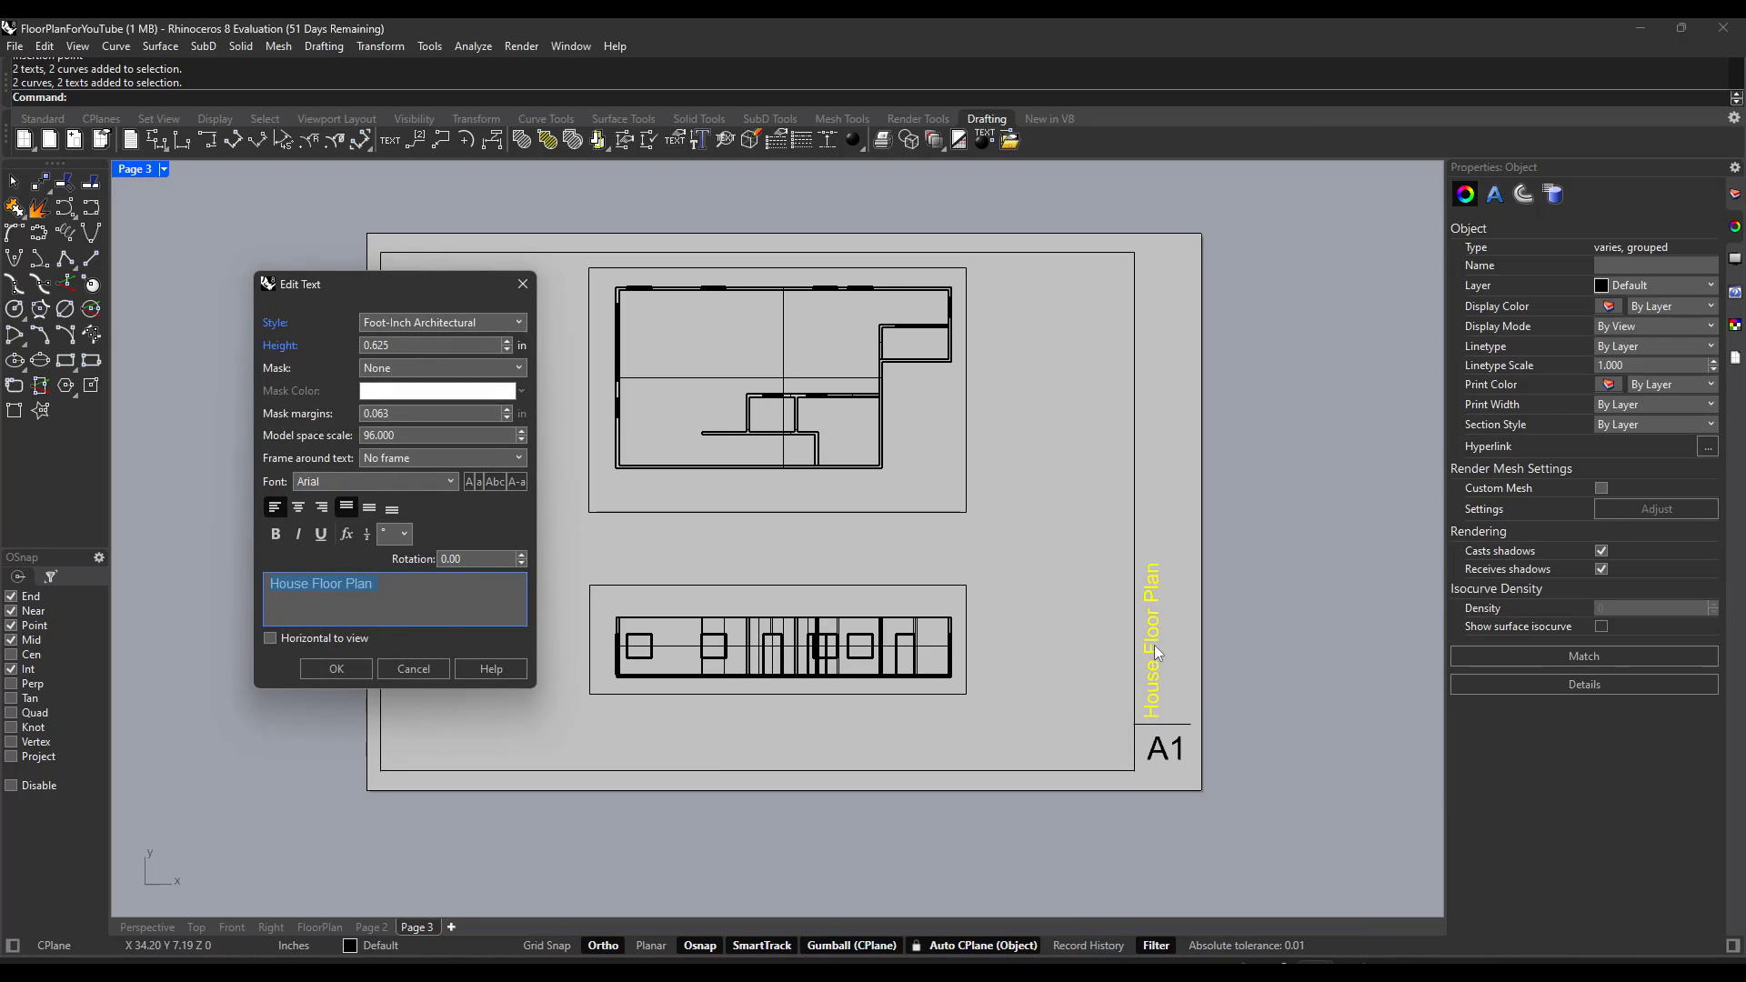
{"action": "left_click", "coordinate": [405, 592]}
{"action": "key", "text": "BackSpace"}
{"action": "key", "text": "BackSpace"}
{"action": "key", "text": "BackSpace"}
{"action": "key", "text": "BackSpace"}
{"action": "key", "text": "BackSpace"}
{"action": "key", "text": "BackSpace"}
{"action": "key", "text": "BackSpace"}
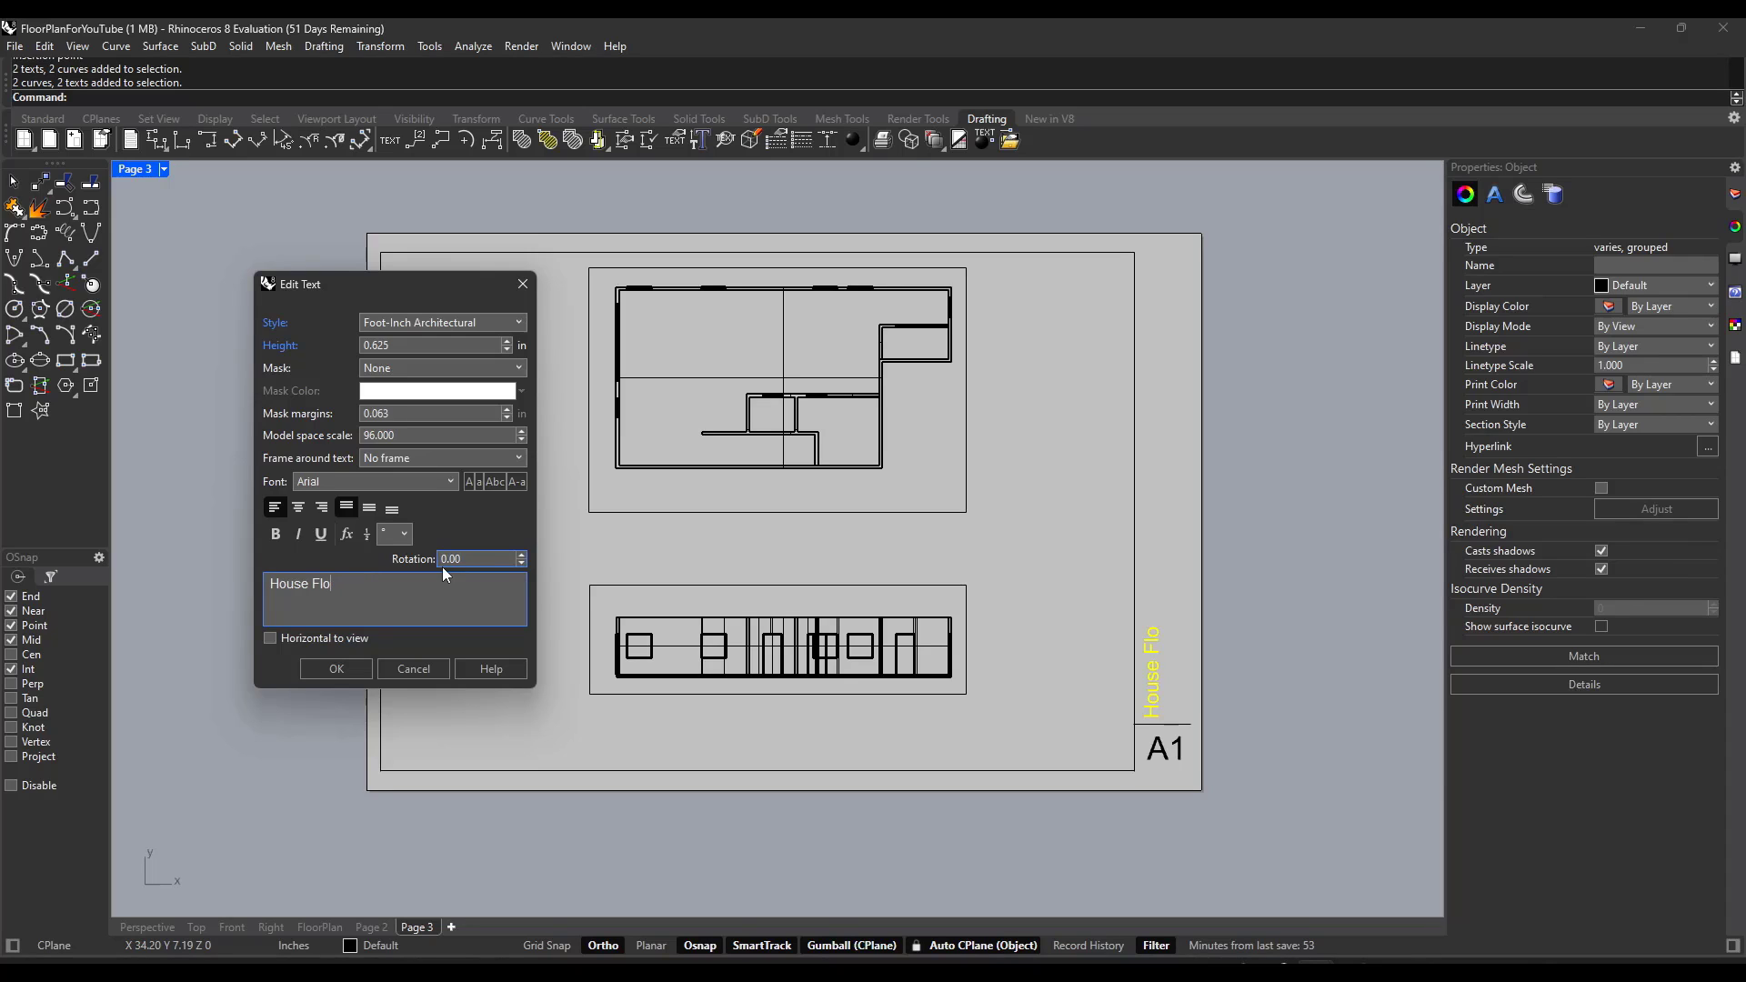
{"action": "key", "text": "BackSpace"}
{"action": "key", "text": "BackSpace"}
{"action": "key", "text": "BackSpace"}
{"action": "type", "text": "Elevations"}
{"action": "left_click", "coordinate": [337, 673]}
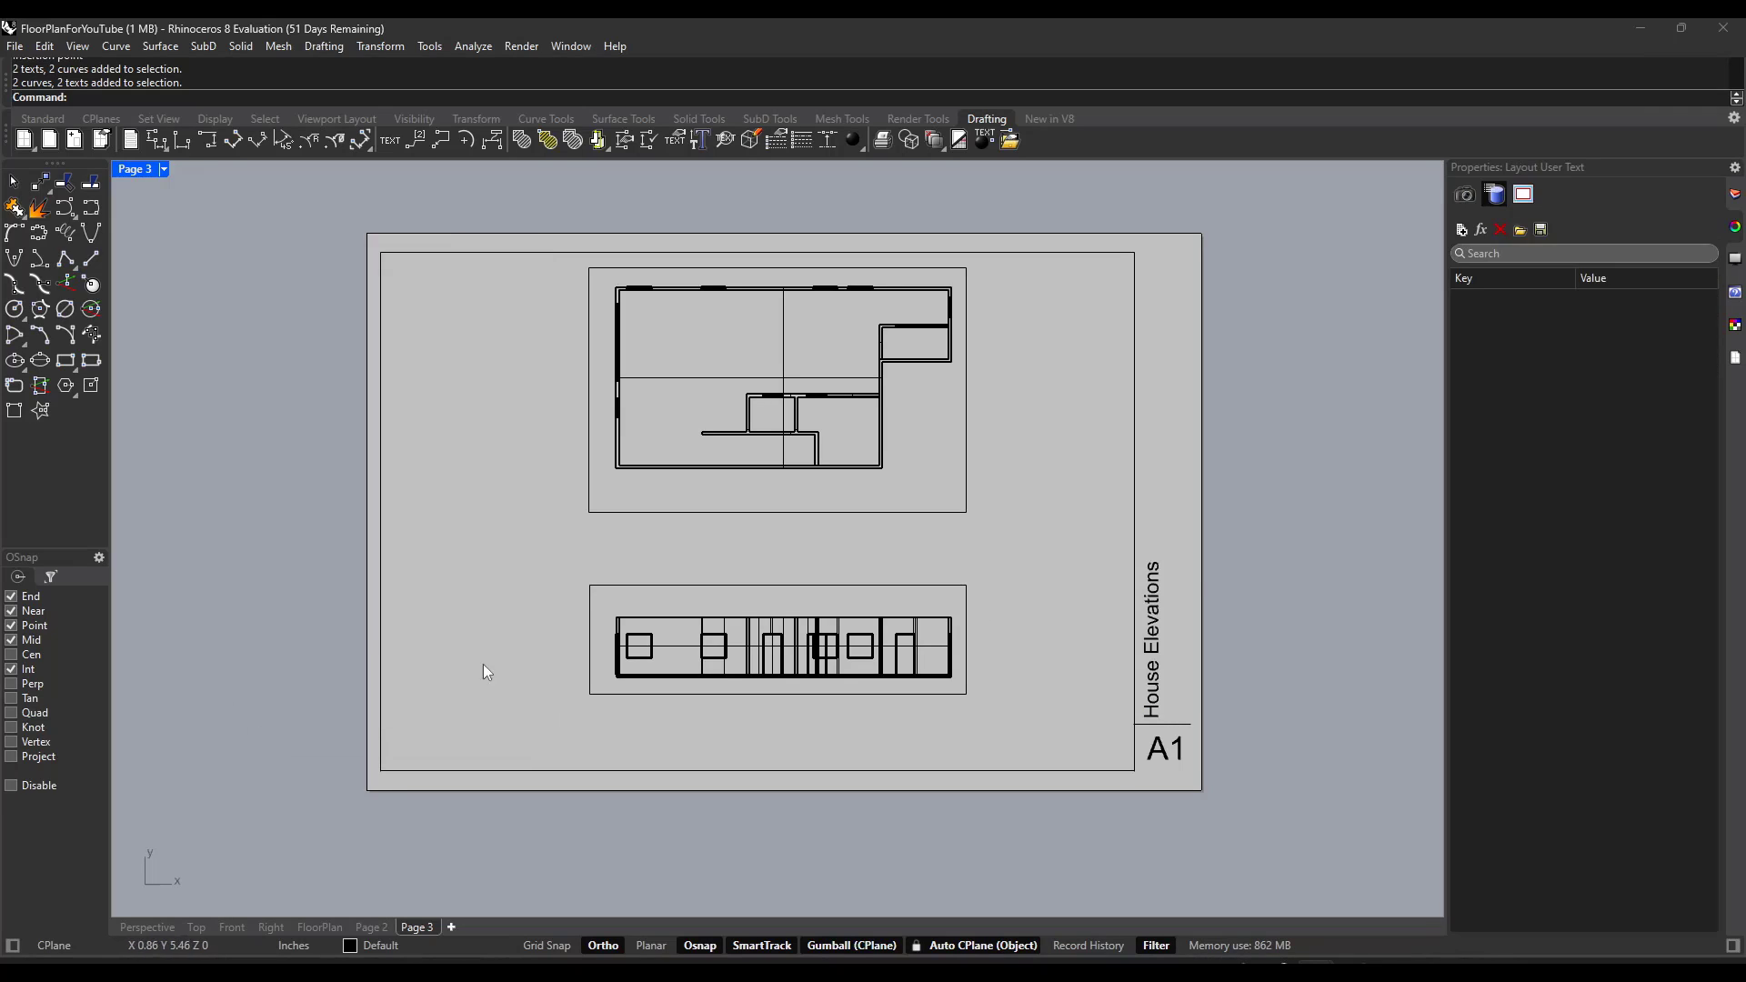
{"action": "double_click", "coordinate": [1163, 755]}
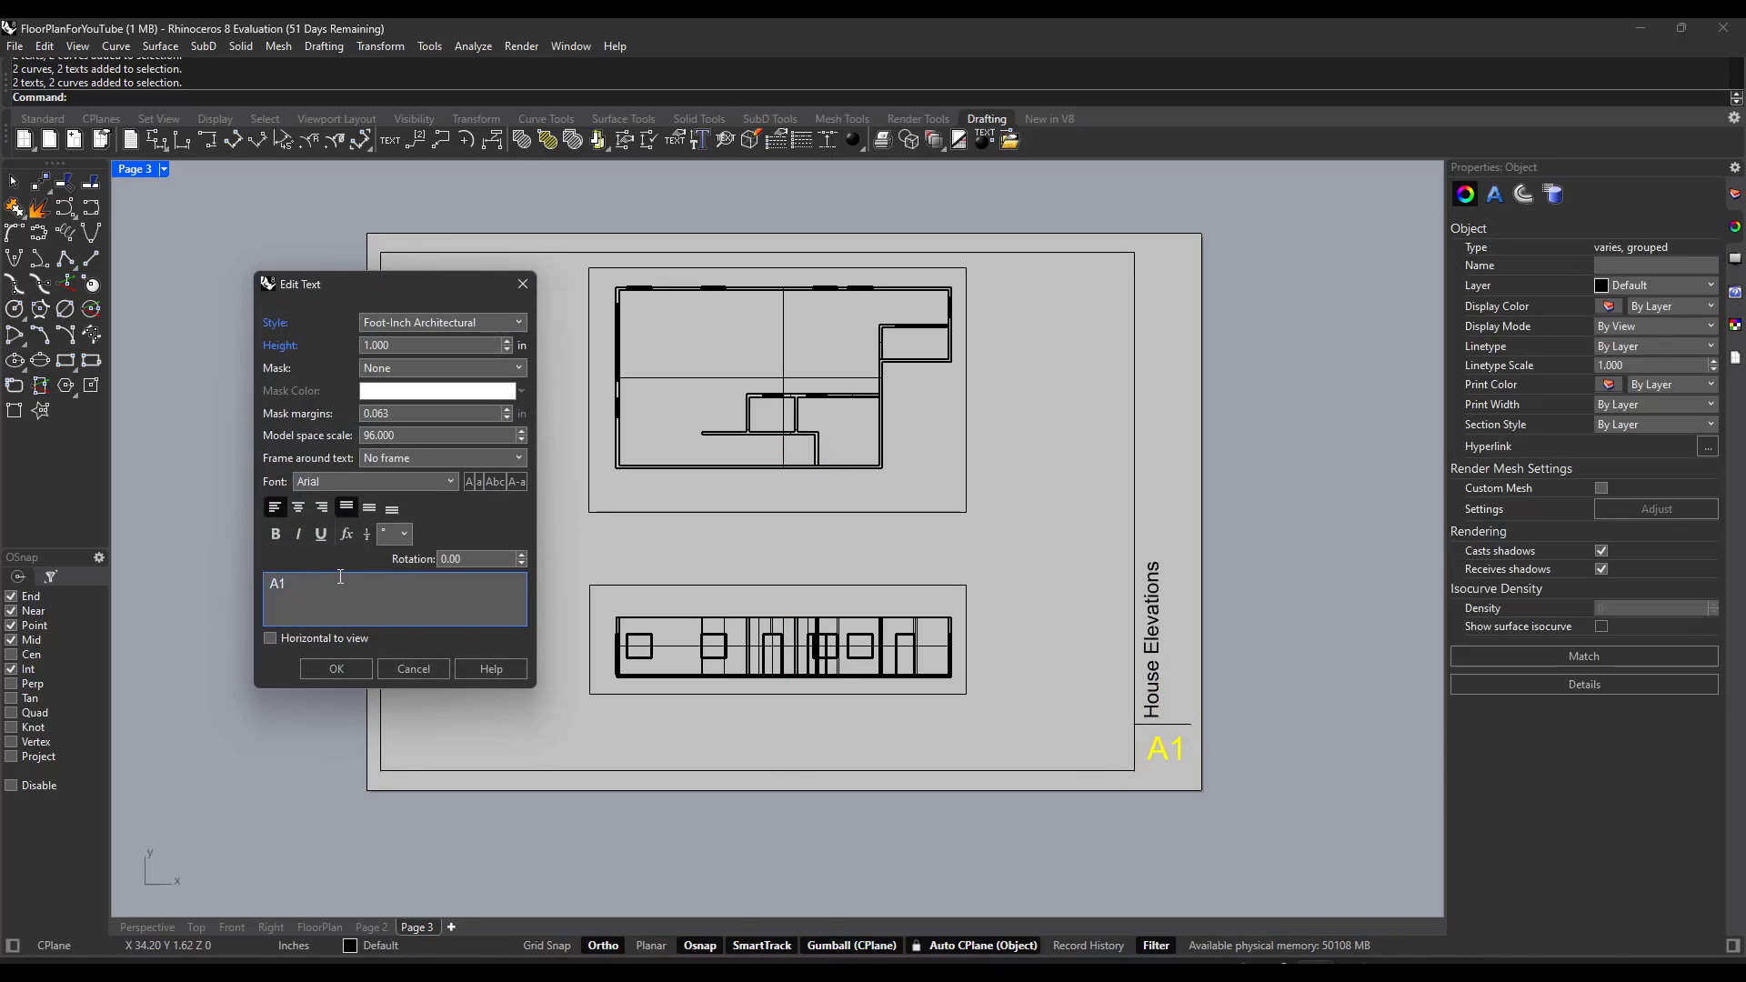
{"action": "left_click", "coordinate": [336, 669]}
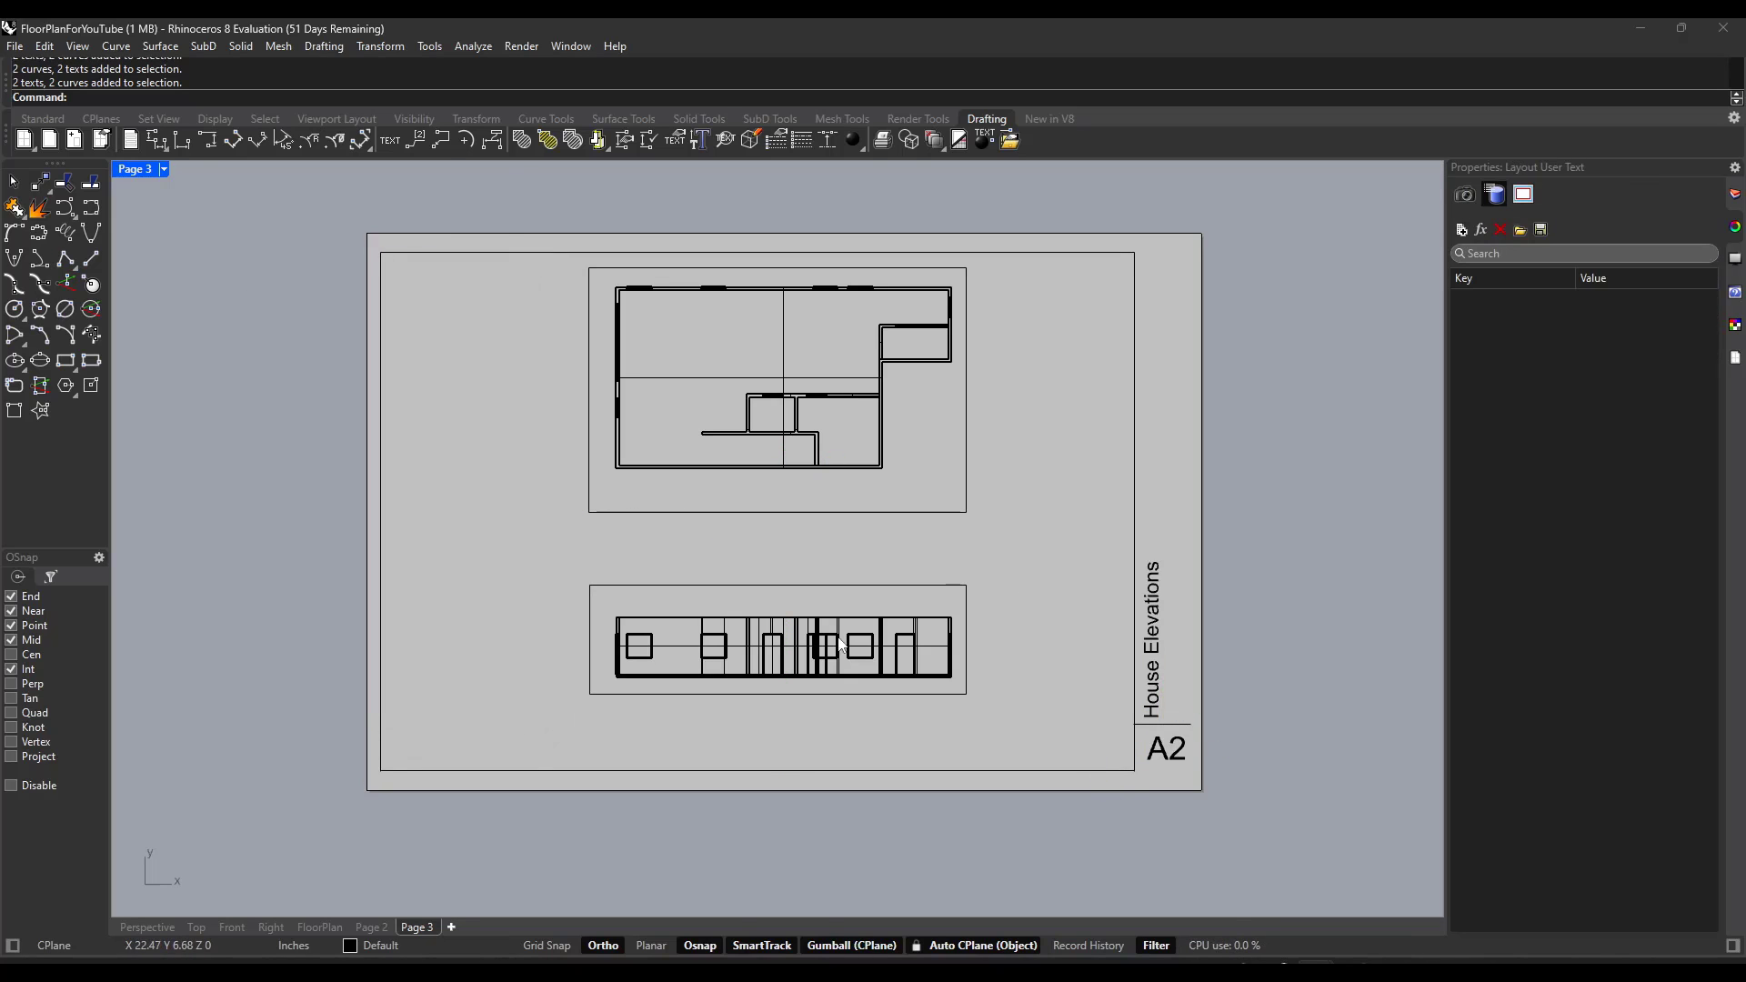
Step: Dimension the wall thickness at the upper-left corner of the front elevation, placing the dimension above the wall
{"action": "scroll", "coordinate": [653, 588], "scroll_direction": "up", "scroll_amount": 10}
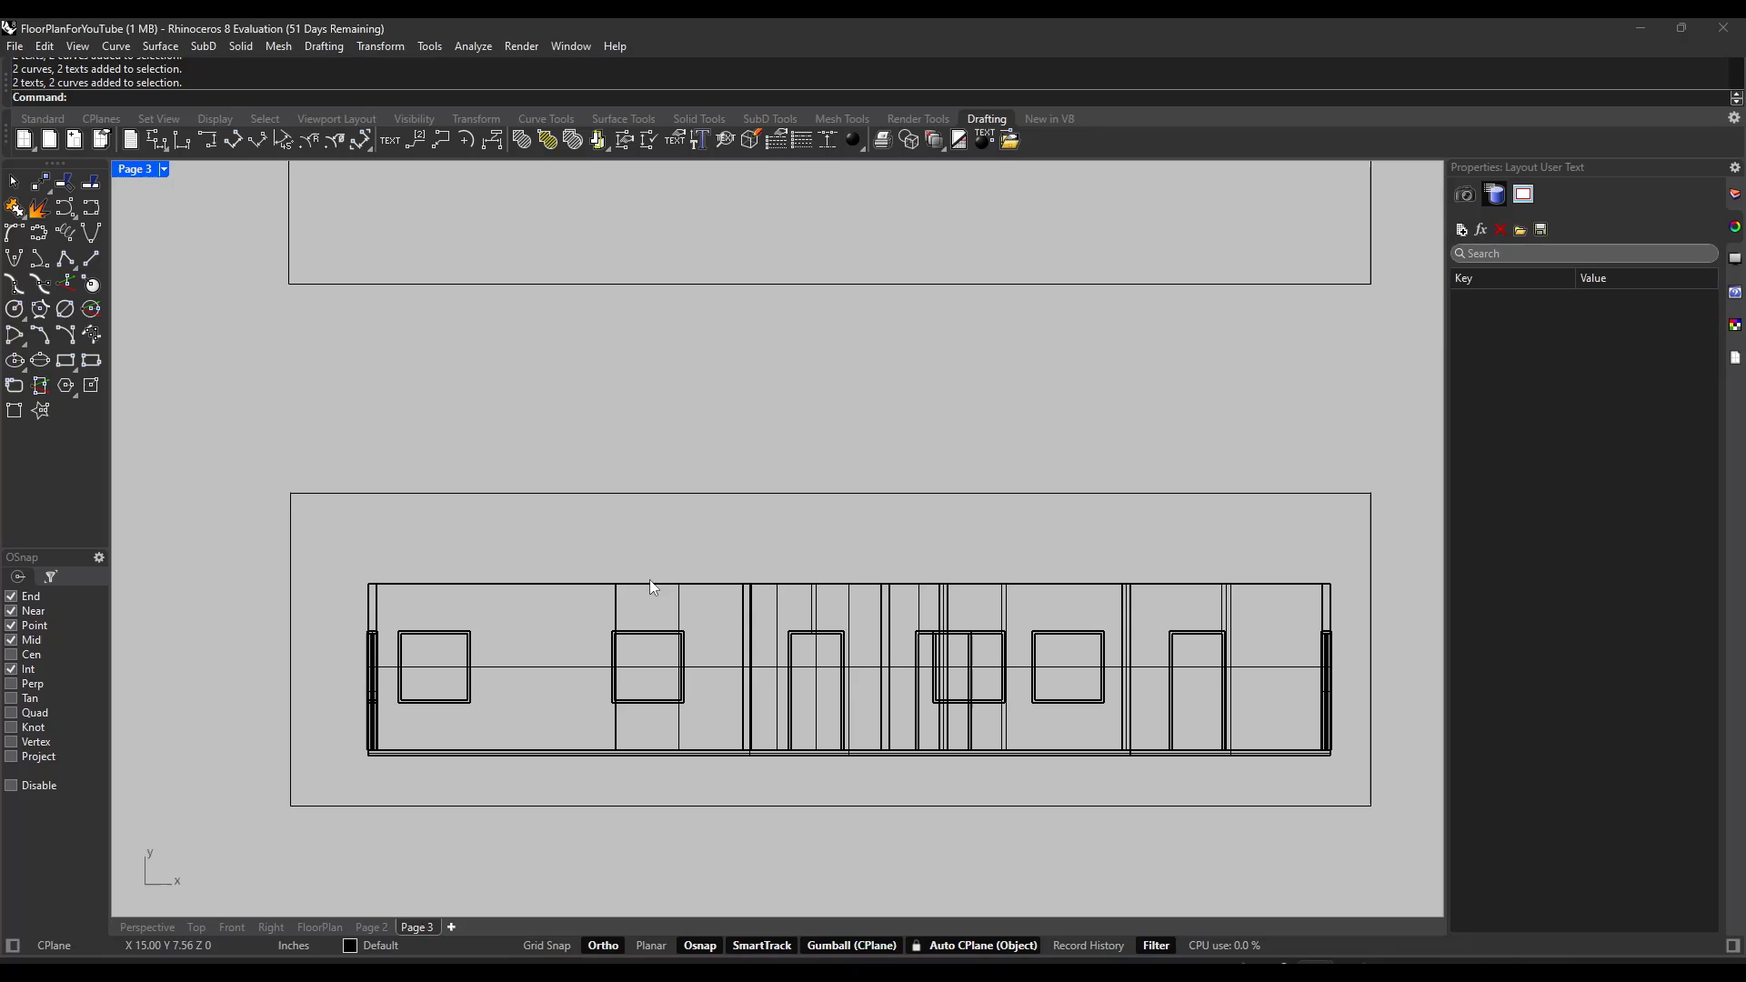
{"action": "left_click", "coordinate": [160, 143]}
{"action": "scroll", "coordinate": [370, 591], "scroll_direction": "up", "scroll_amount": 4}
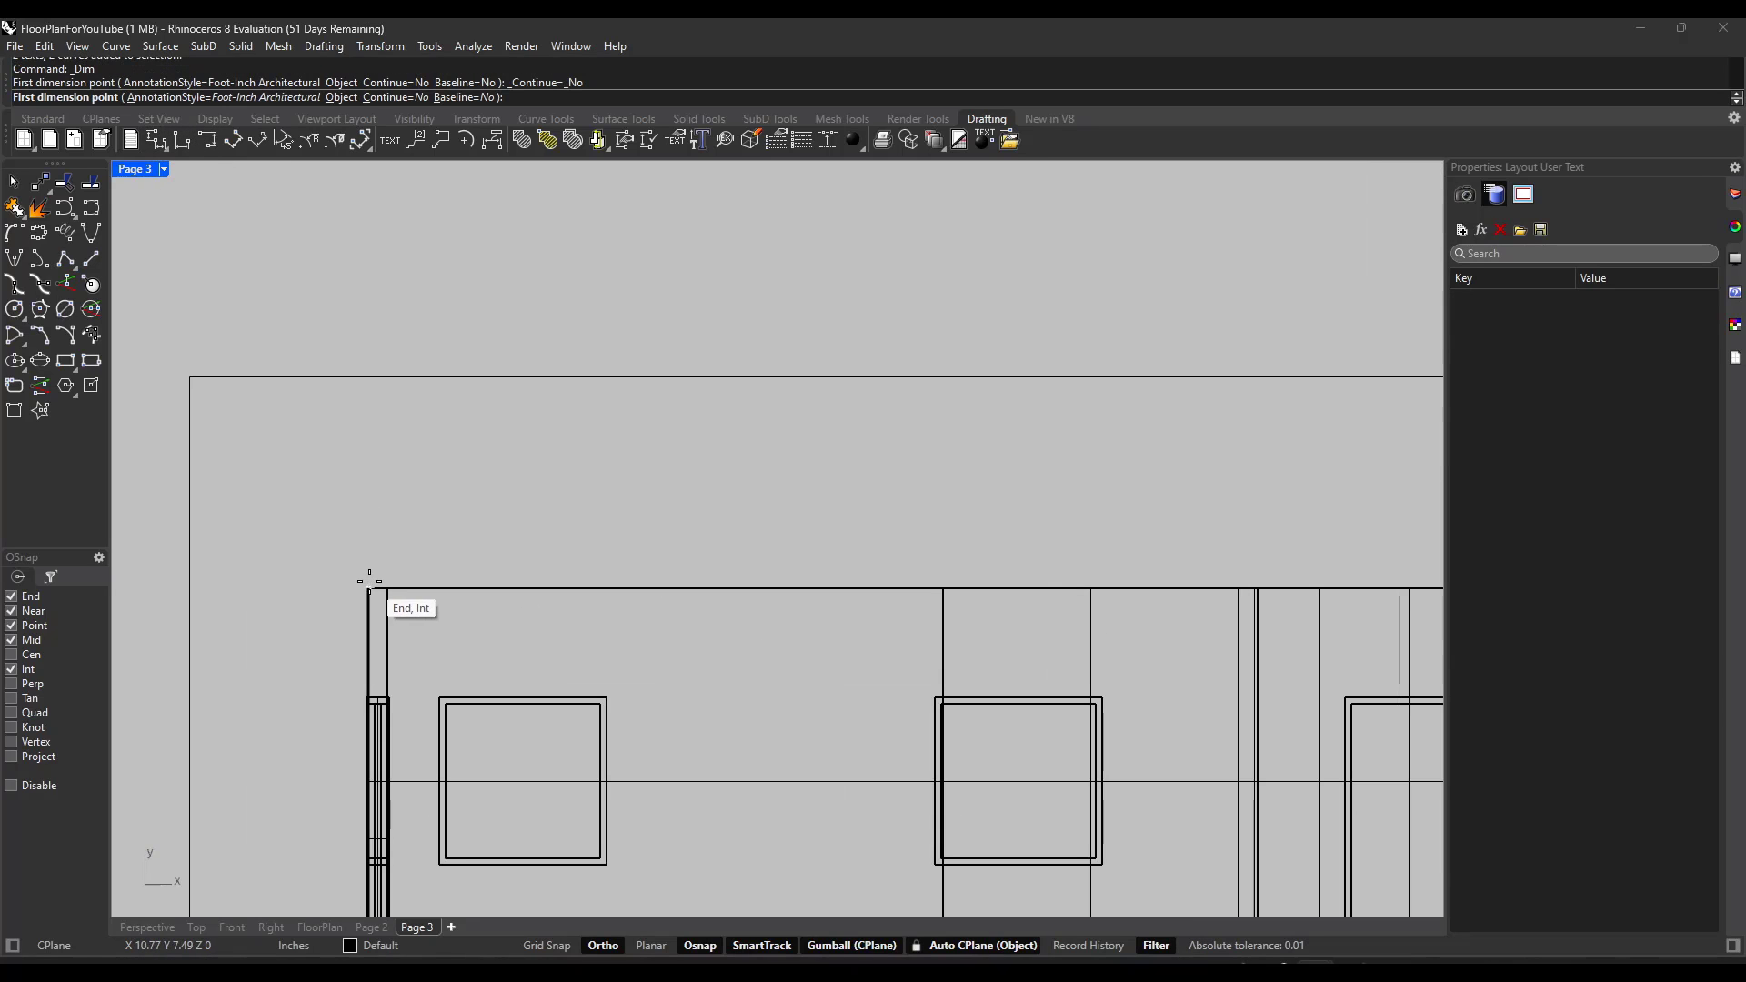
{"action": "left_click", "coordinate": [382, 588]}
{"action": "left_click", "coordinate": [388, 589]}
{"action": "left_click", "coordinate": [390, 510]}
{"action": "scroll", "coordinate": [523, 456], "scroll_direction": "down", "scroll_amount": 6}
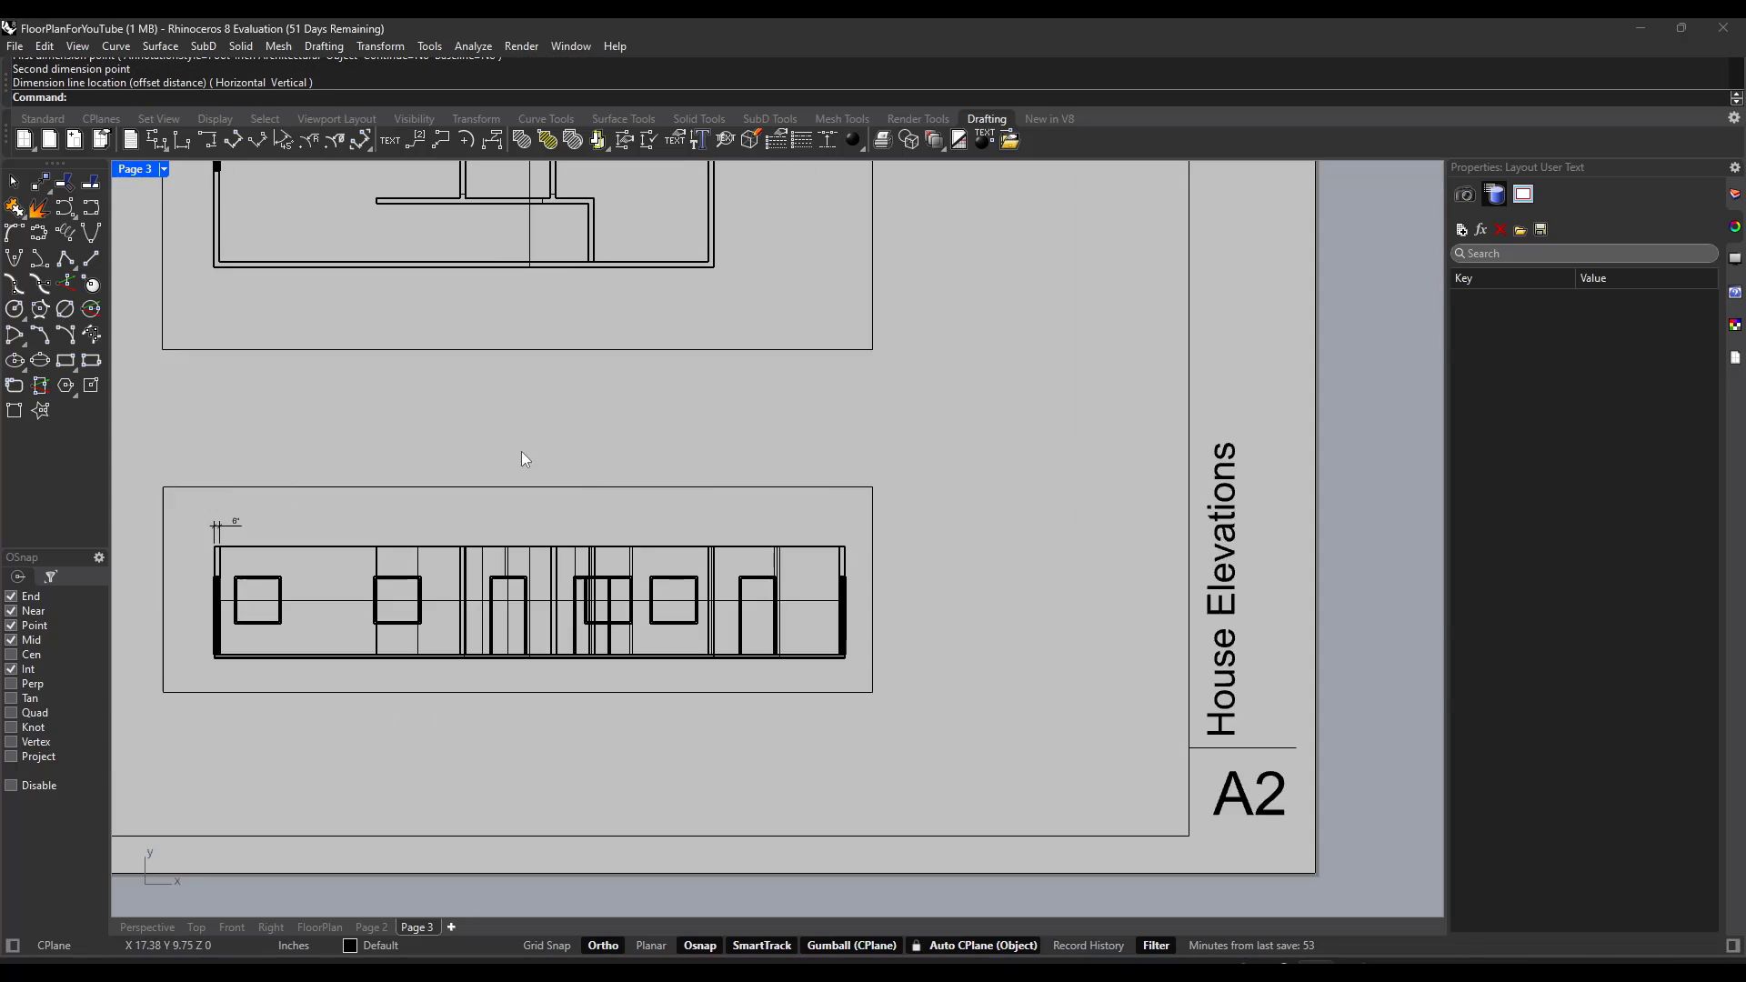
{"action": "scroll", "coordinate": [857, 479], "scroll_direction": "up", "scroll_amount": 3}
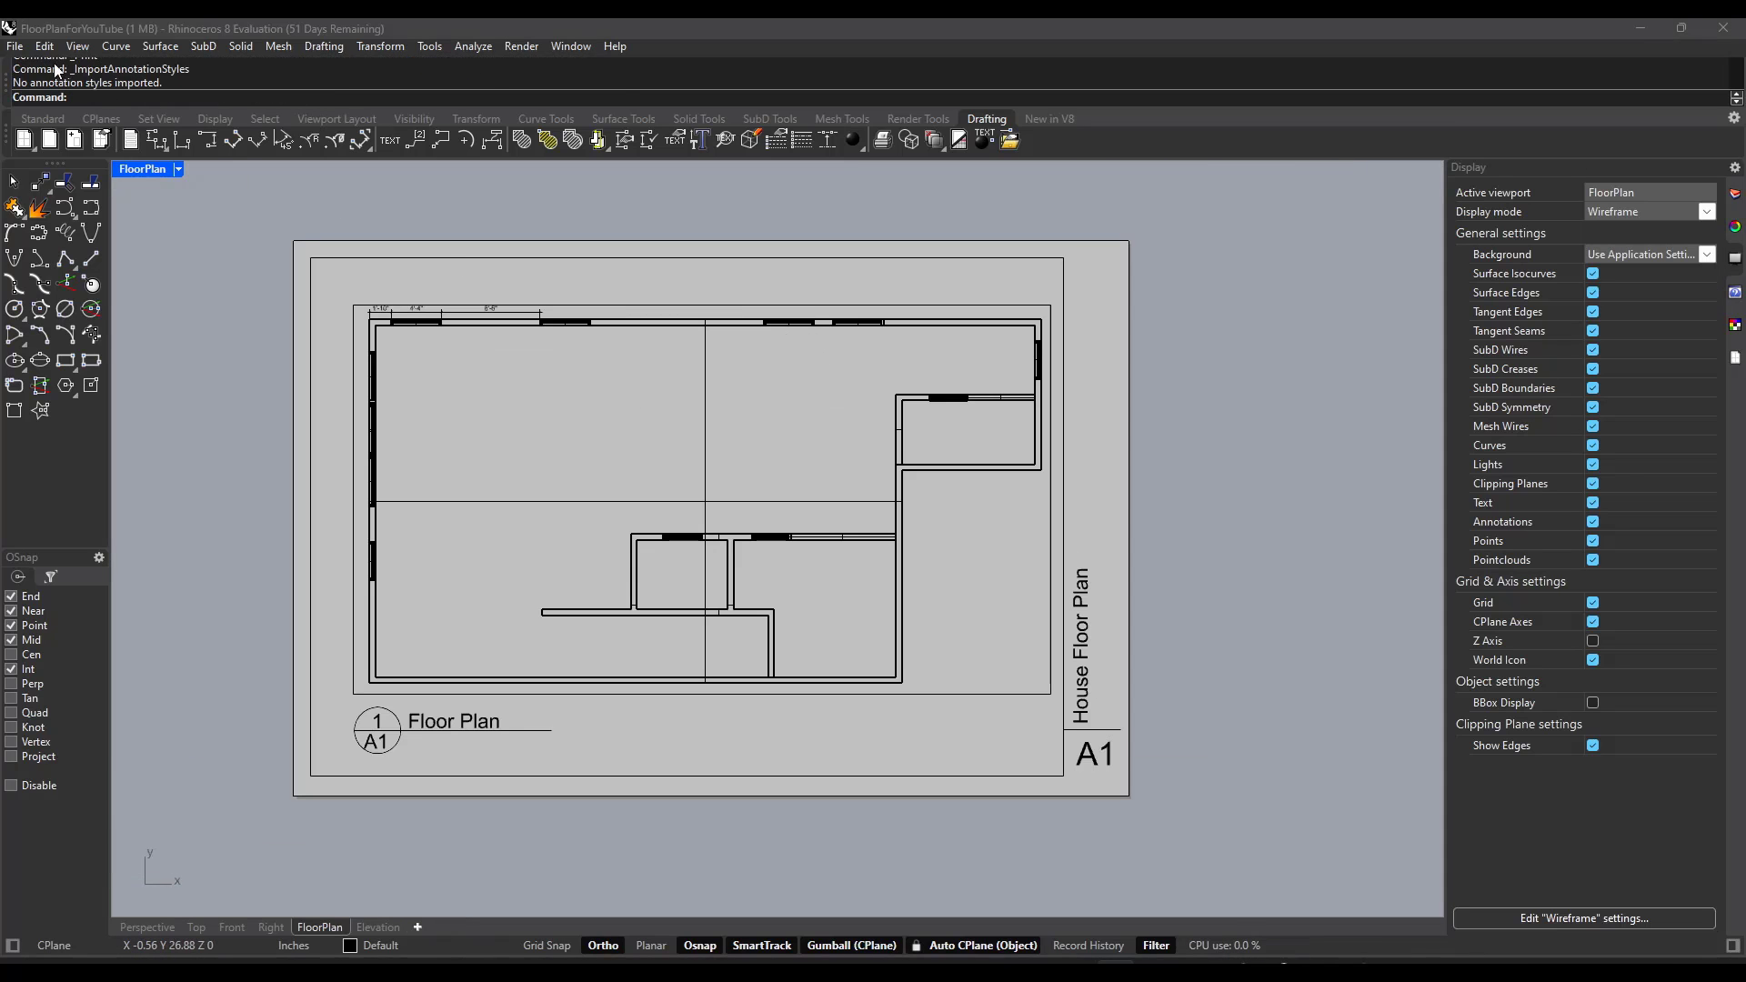
Step: Open the print settings for the FloorPlan layout and show the view and output scale options
{"action": "left_click", "coordinate": [15, 46]}
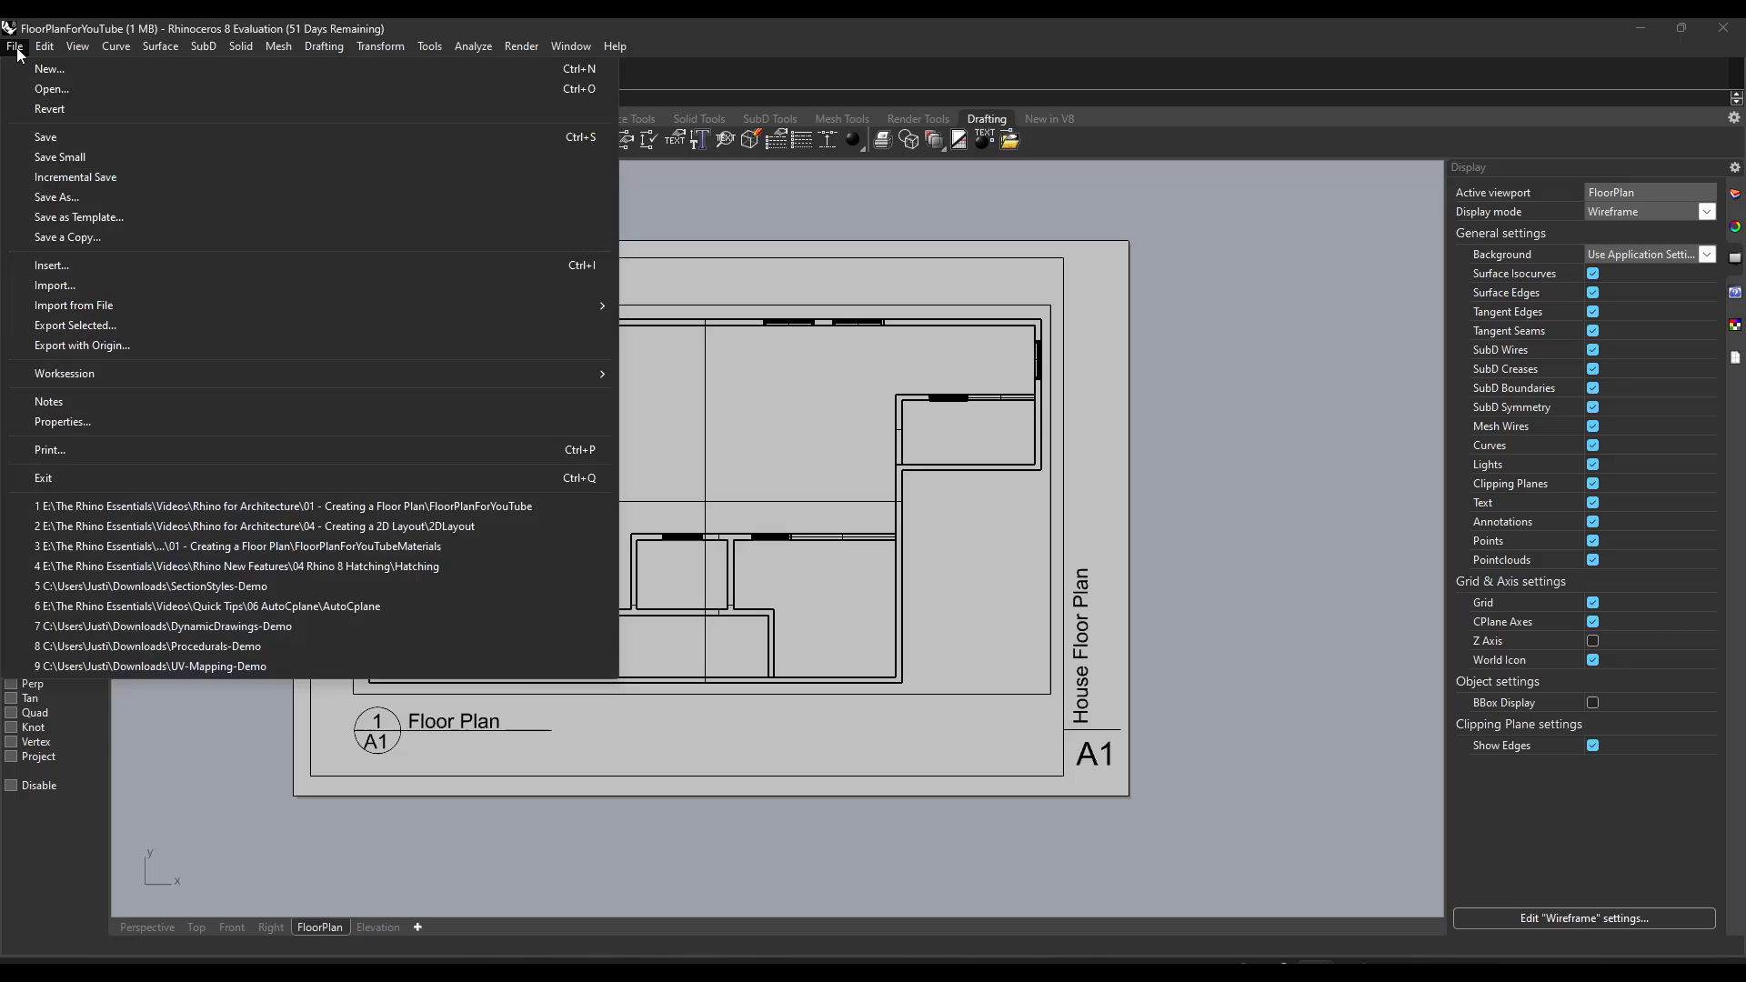
{"action": "left_click", "coordinate": [51, 451]}
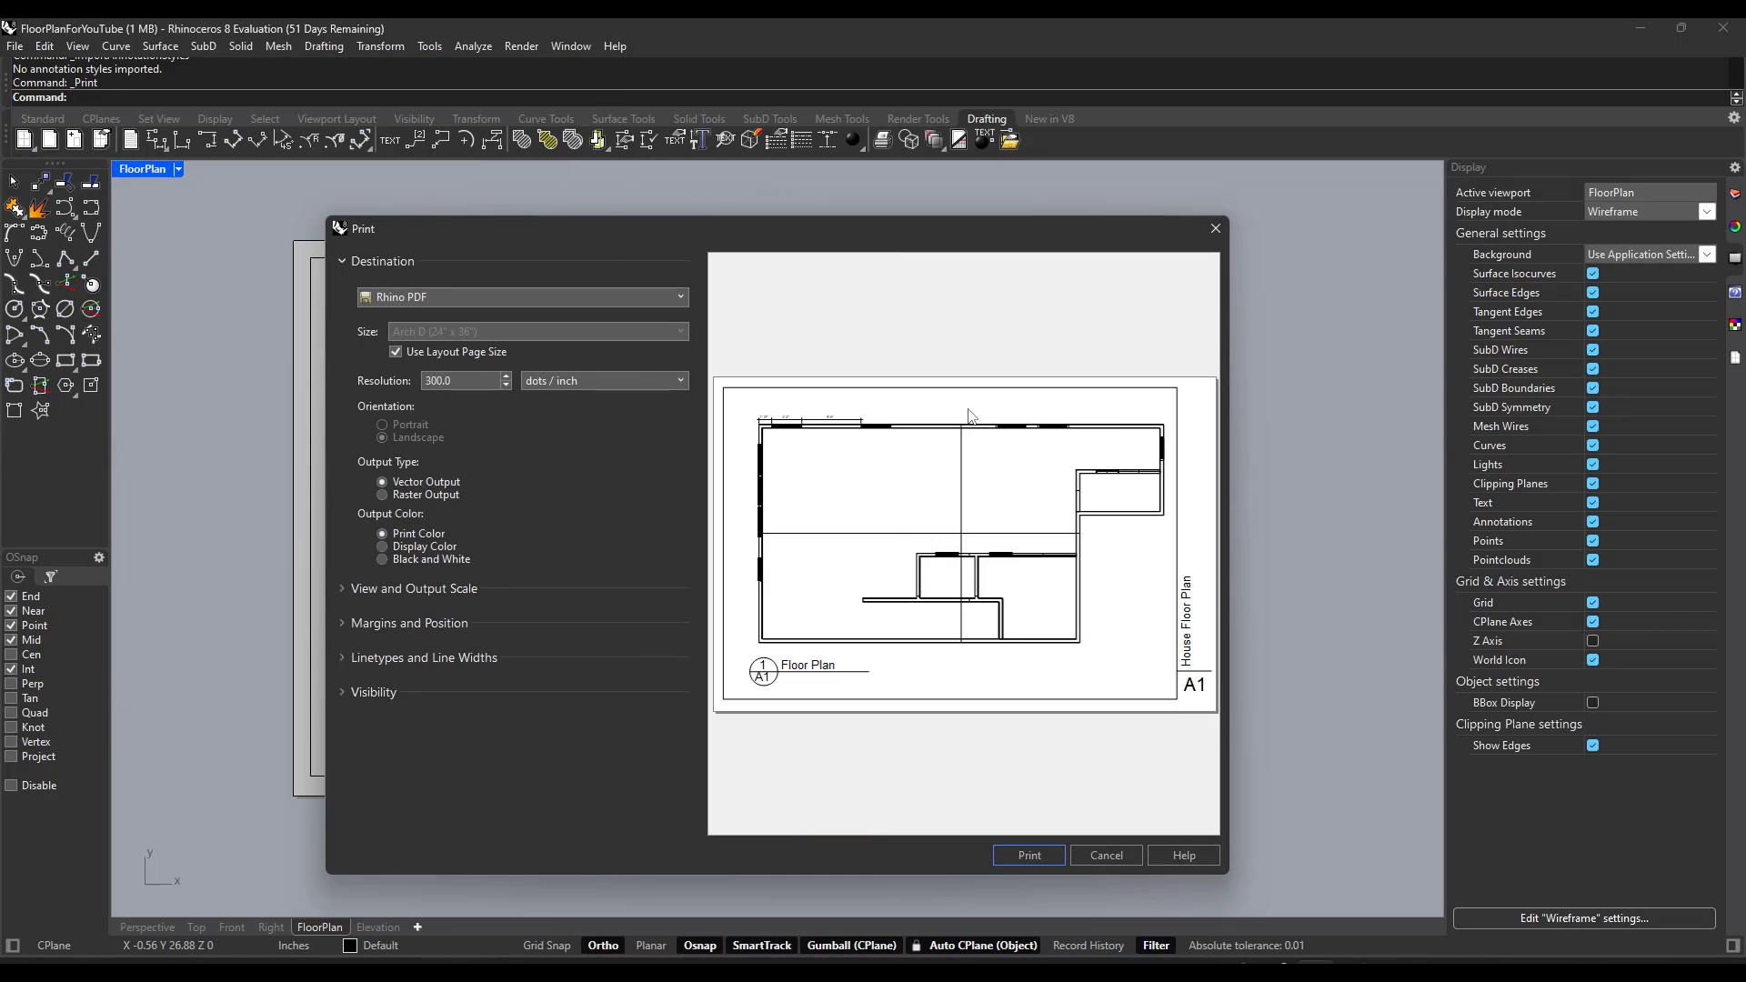
{"action": "left_click", "coordinate": [427, 591]}
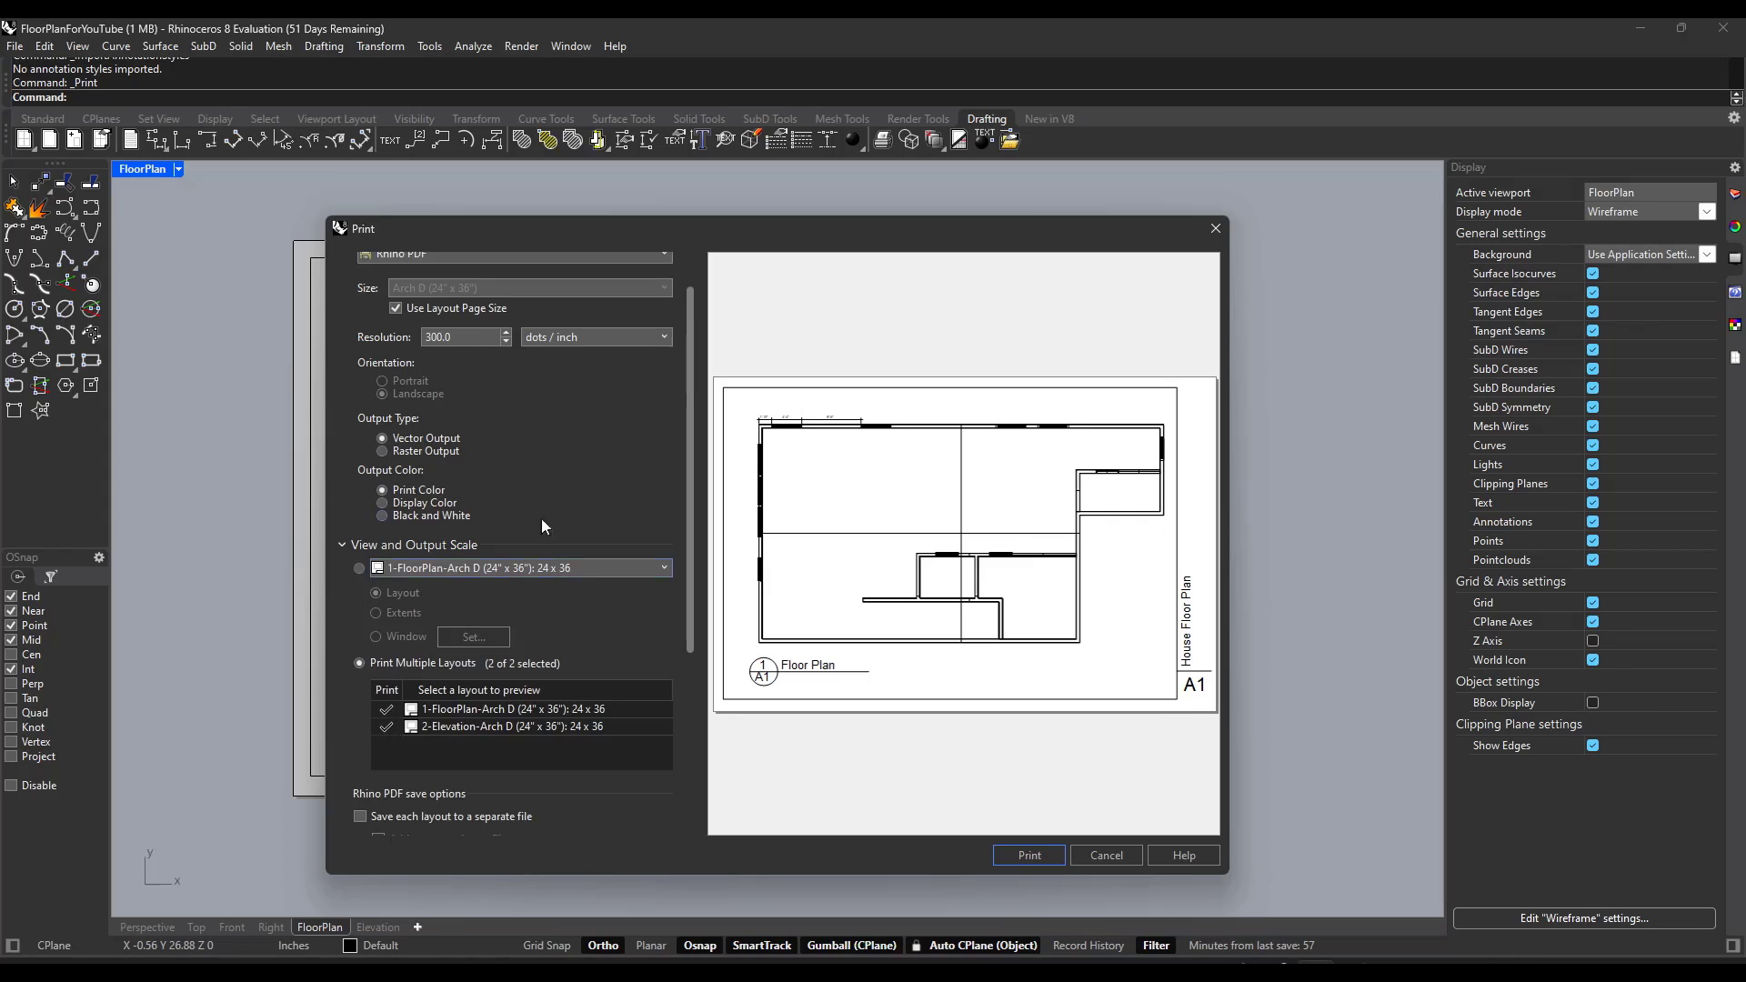
Step: Preview single-view print output for the Elevation layout, the Perspective view and the FloorPlan layout
{"action": "left_click", "coordinate": [359, 569]}
{"action": "left_click", "coordinate": [434, 567]}
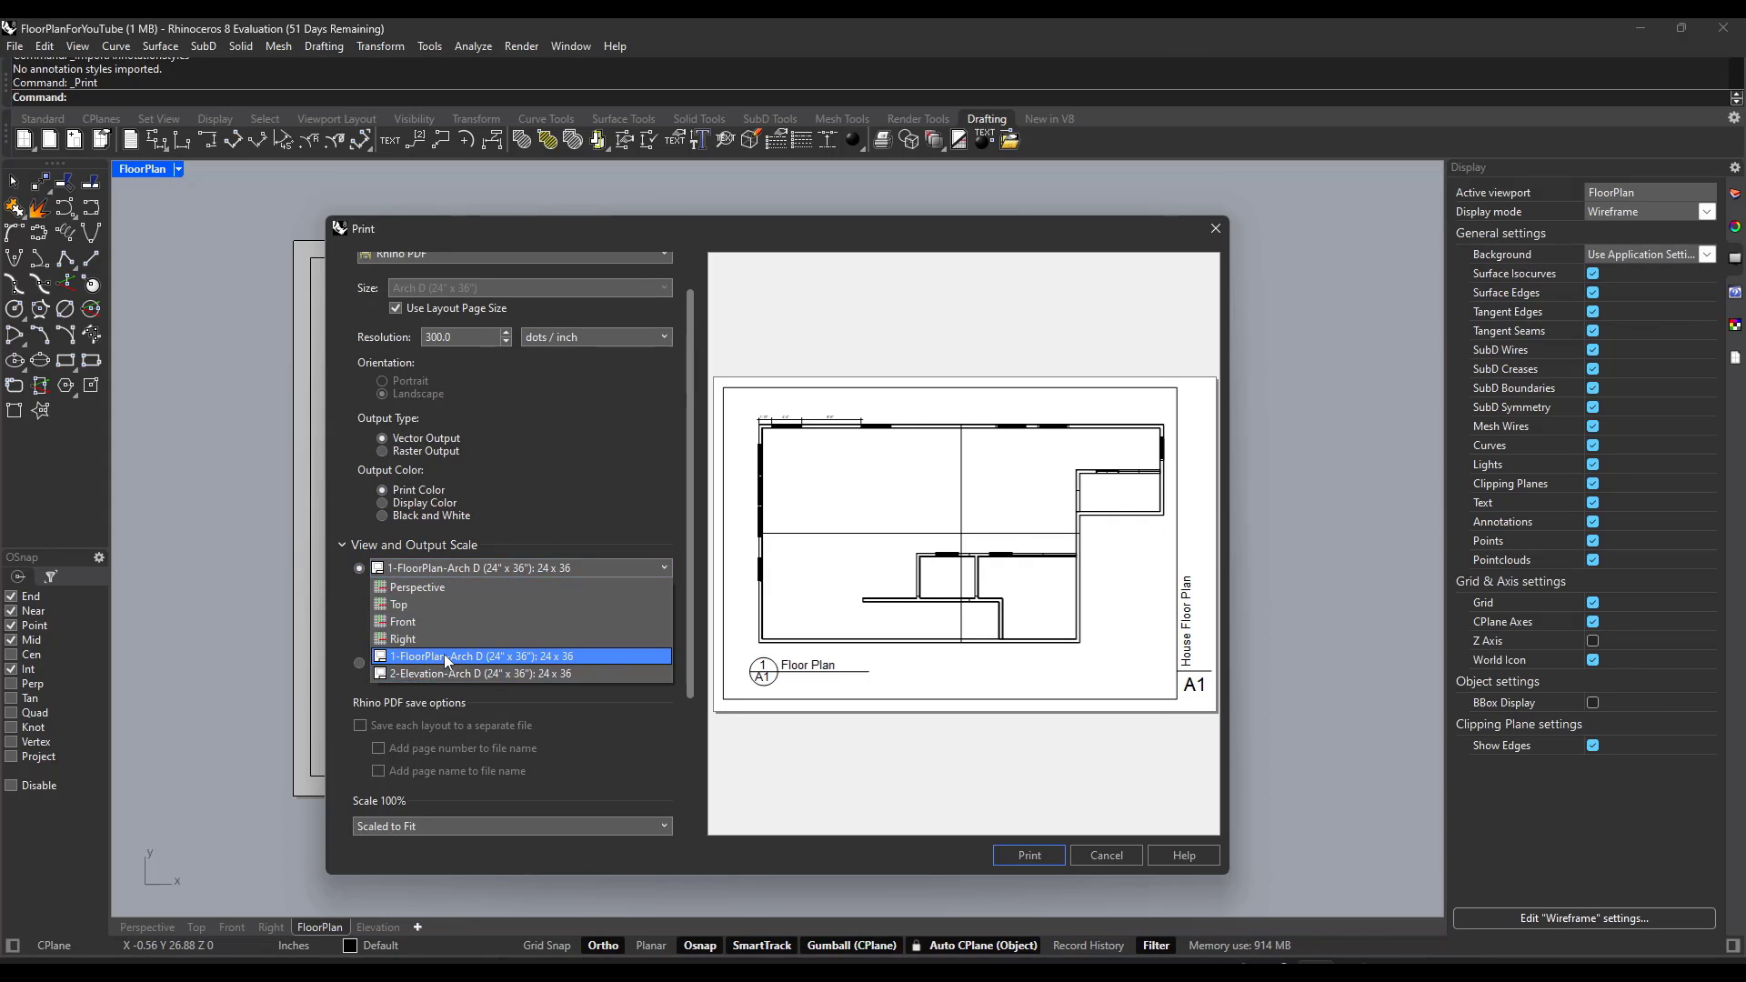
{"action": "left_click", "coordinate": [445, 672]}
{"action": "left_click", "coordinate": [445, 570]}
{"action": "left_click", "coordinate": [438, 657]}
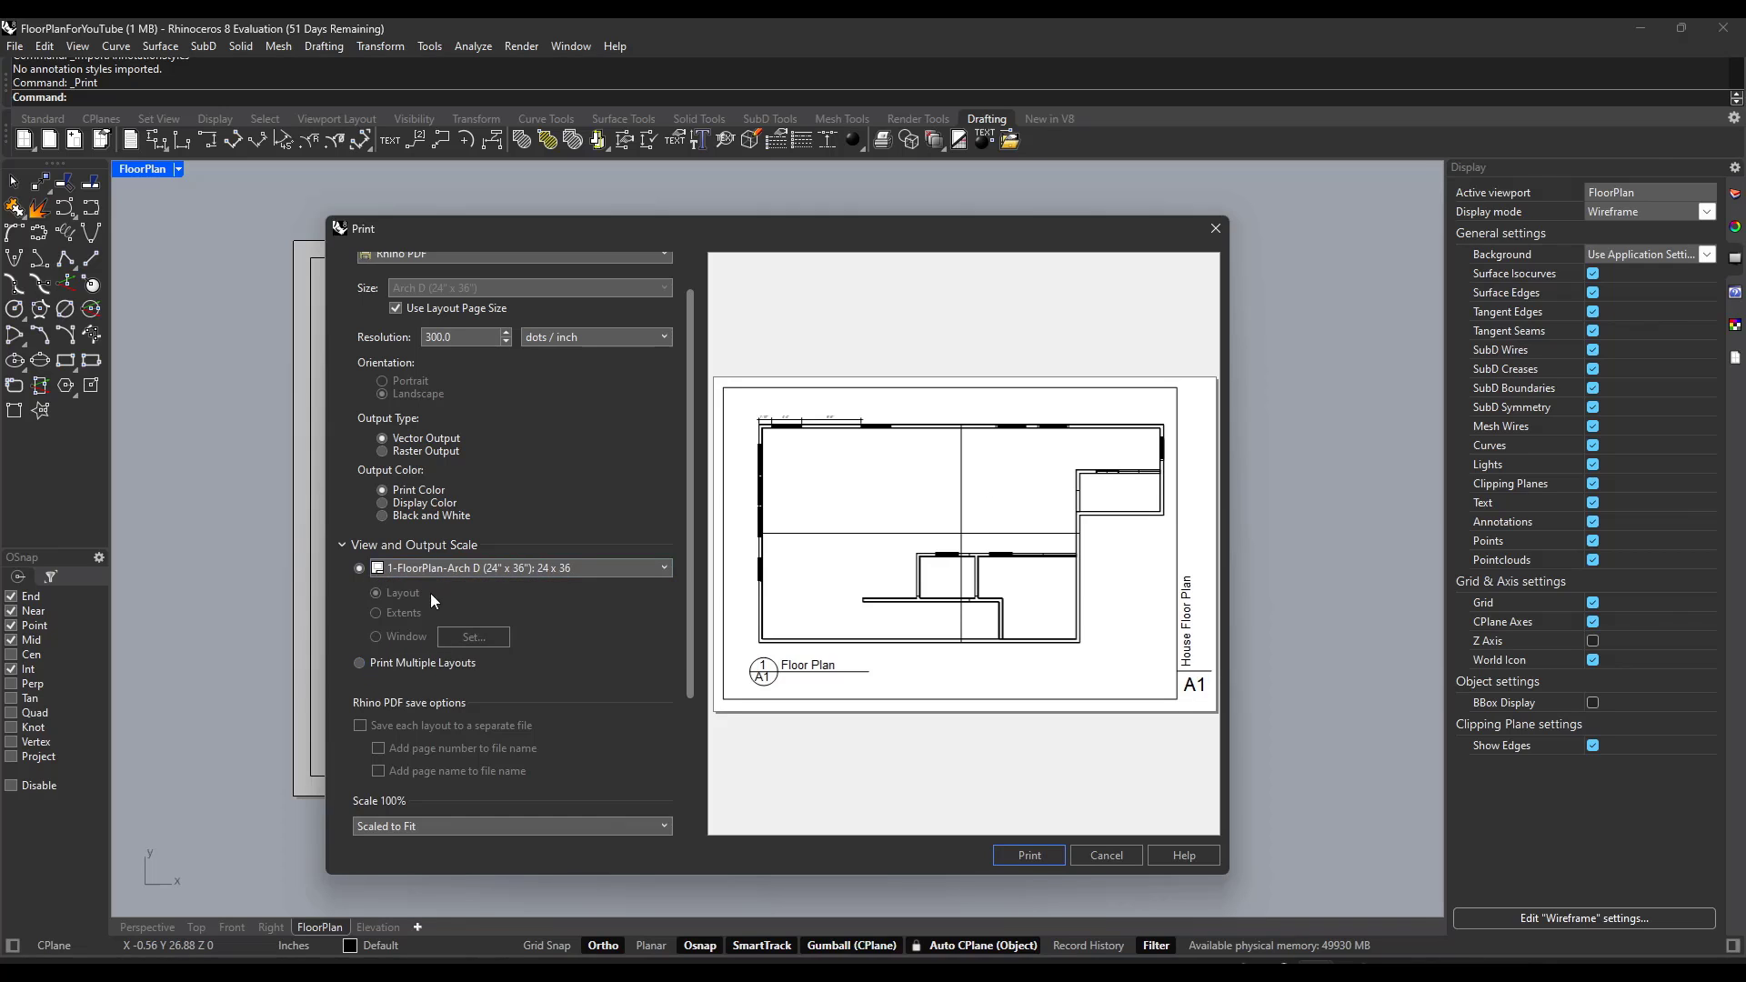
{"action": "left_click", "coordinate": [426, 570]}
{"action": "left_click", "coordinate": [420, 586]}
{"action": "left_click", "coordinate": [421, 571]}
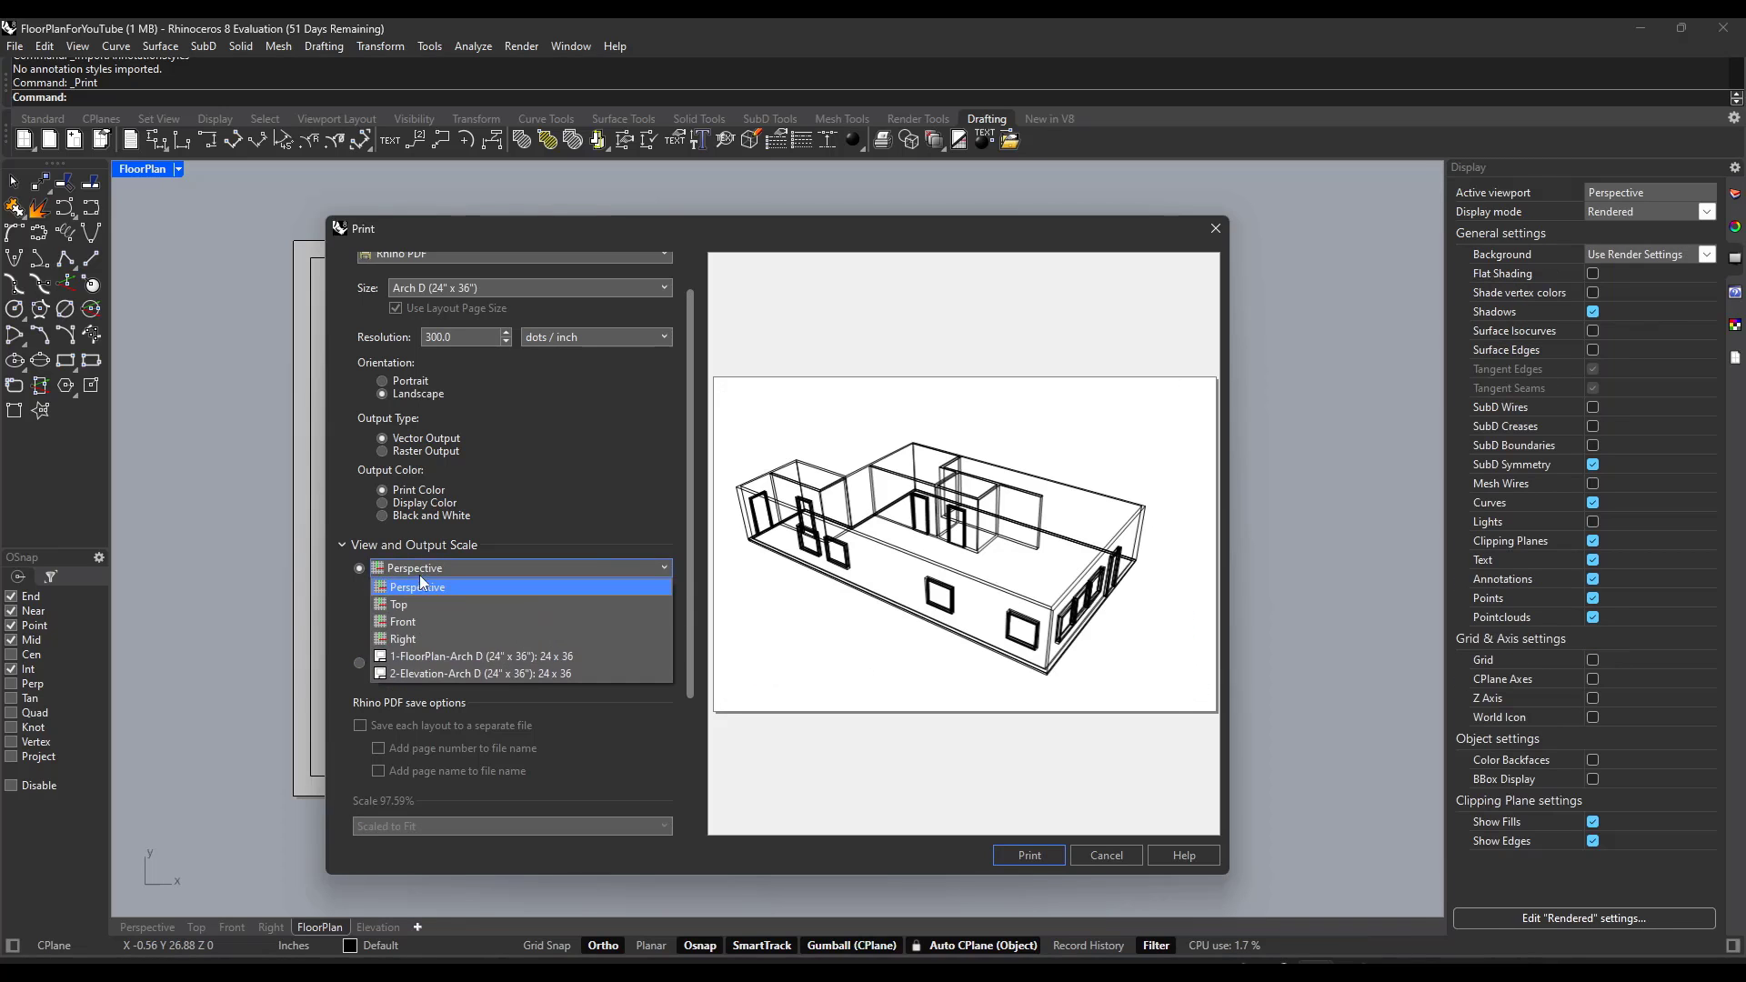
{"action": "left_click", "coordinate": [424, 656]}
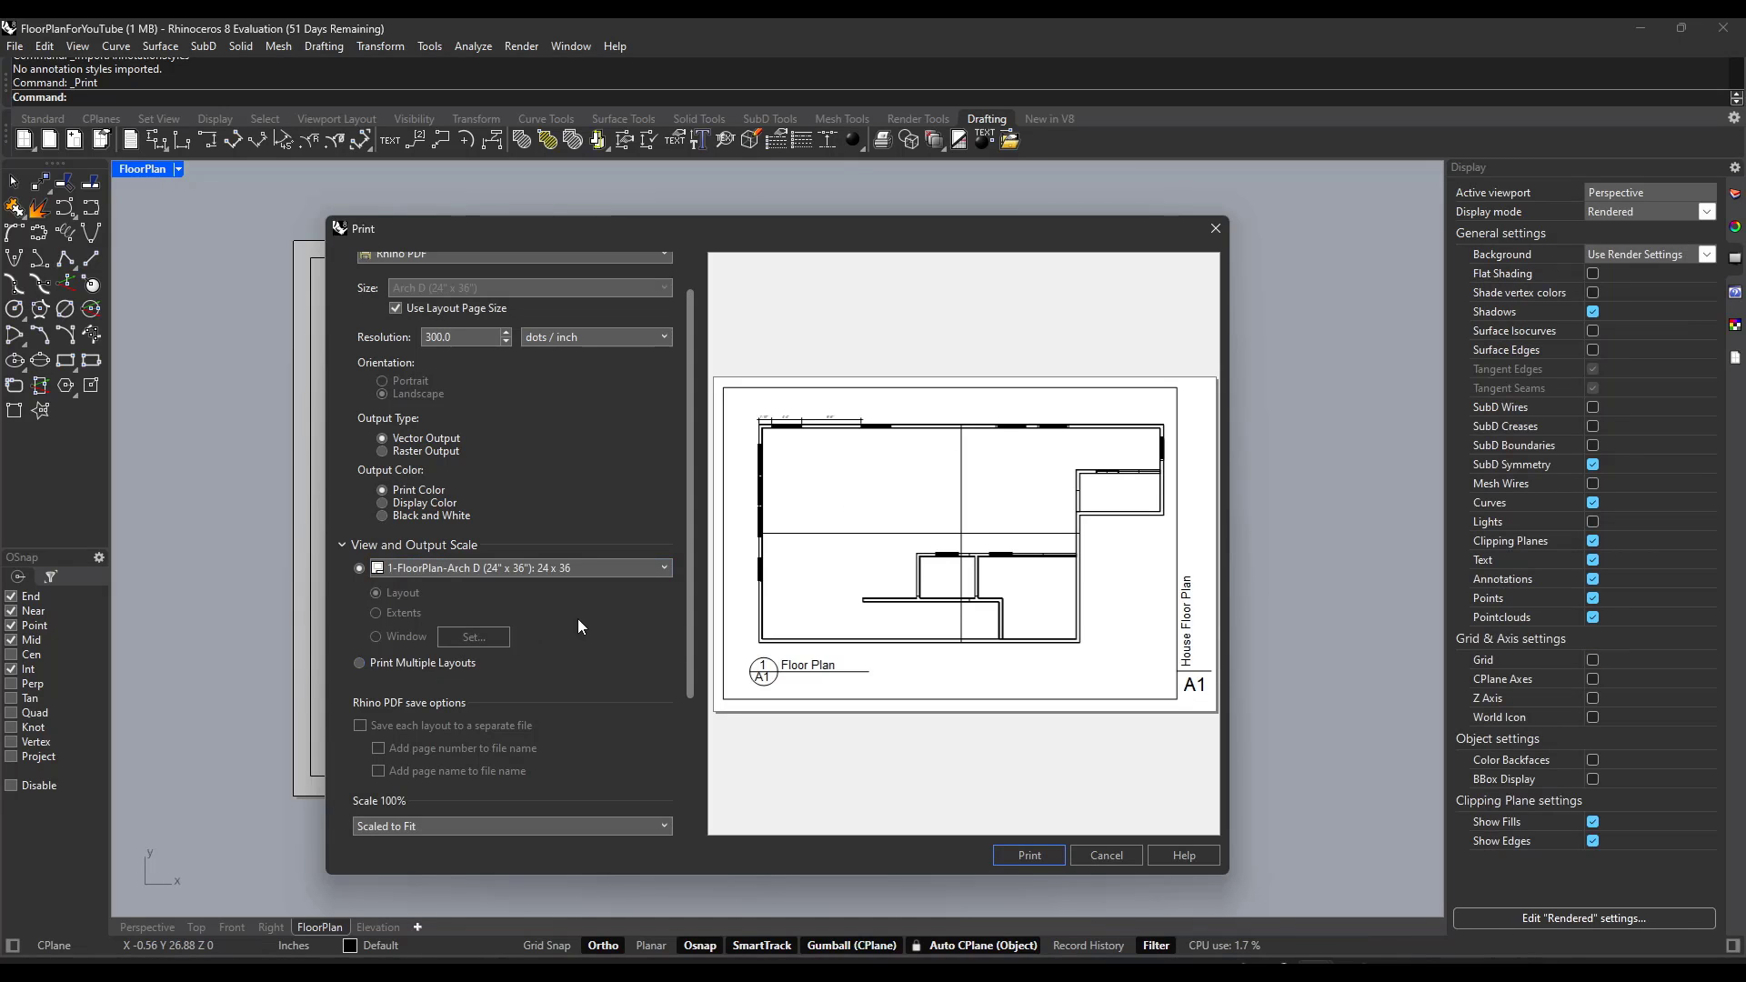
Step: Set printing to multiple layouts, each saved to a separate file with page number and page name added to the file name
{"action": "left_click", "coordinate": [361, 660]}
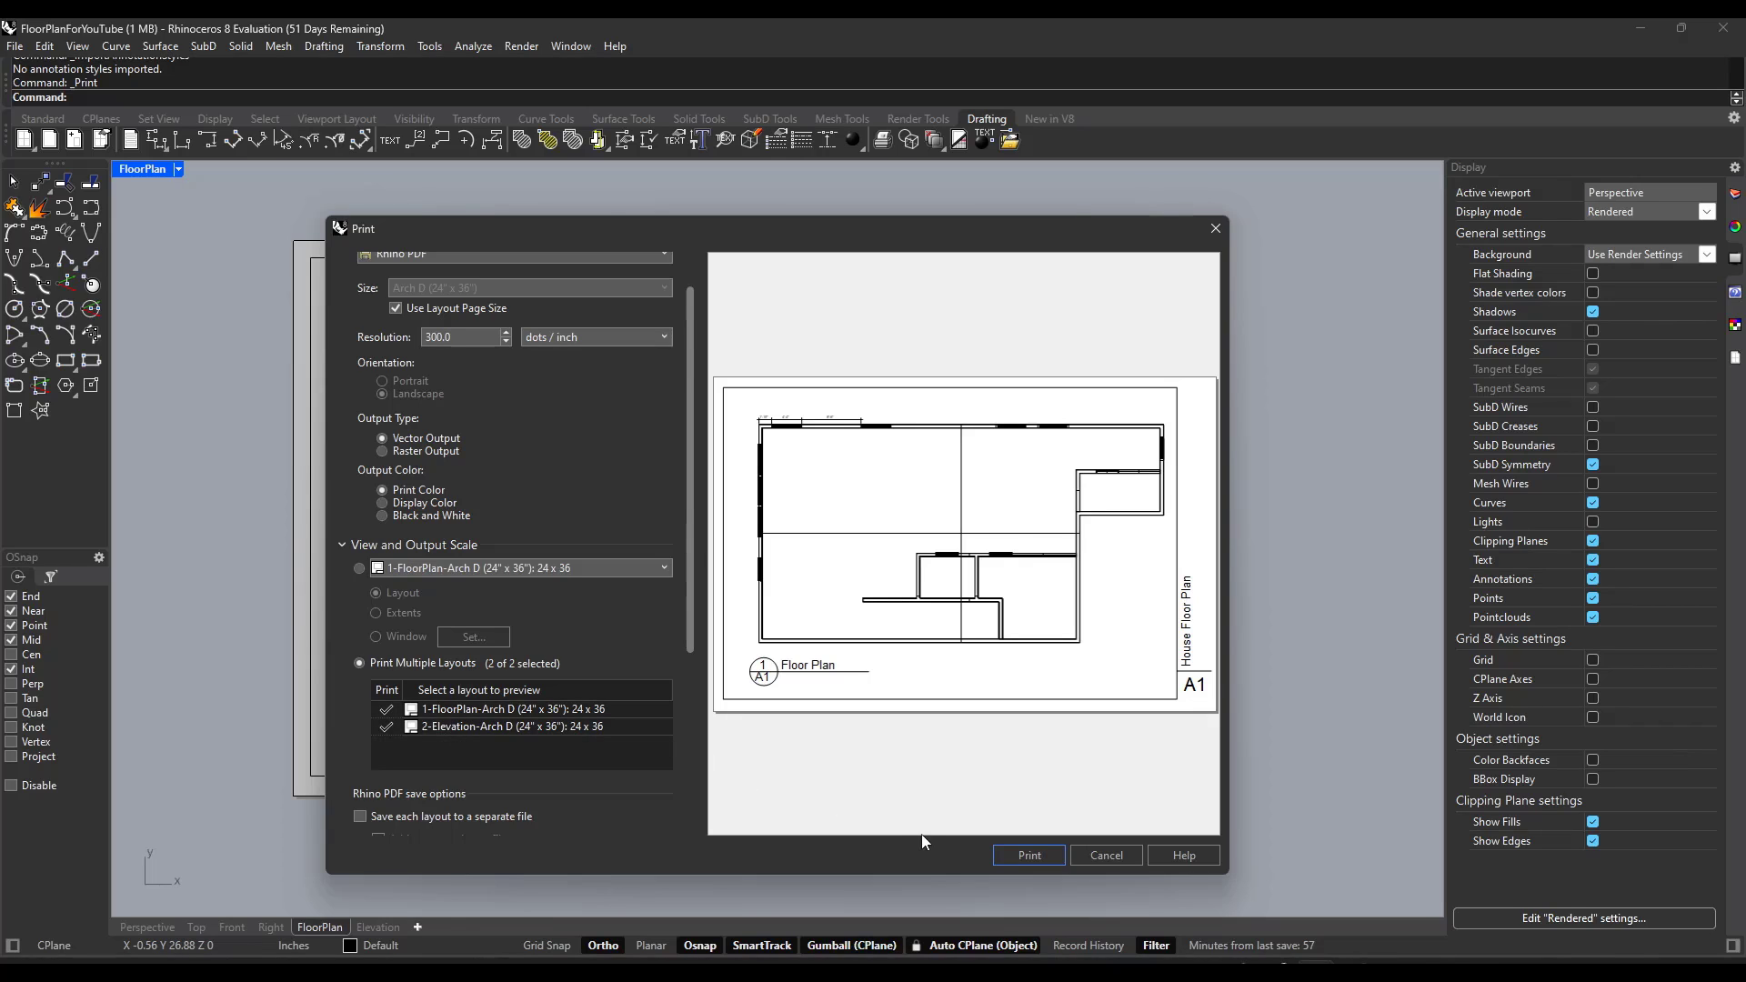
{"action": "scroll", "coordinate": [531, 728], "scroll_direction": "down", "scroll_amount": 3}
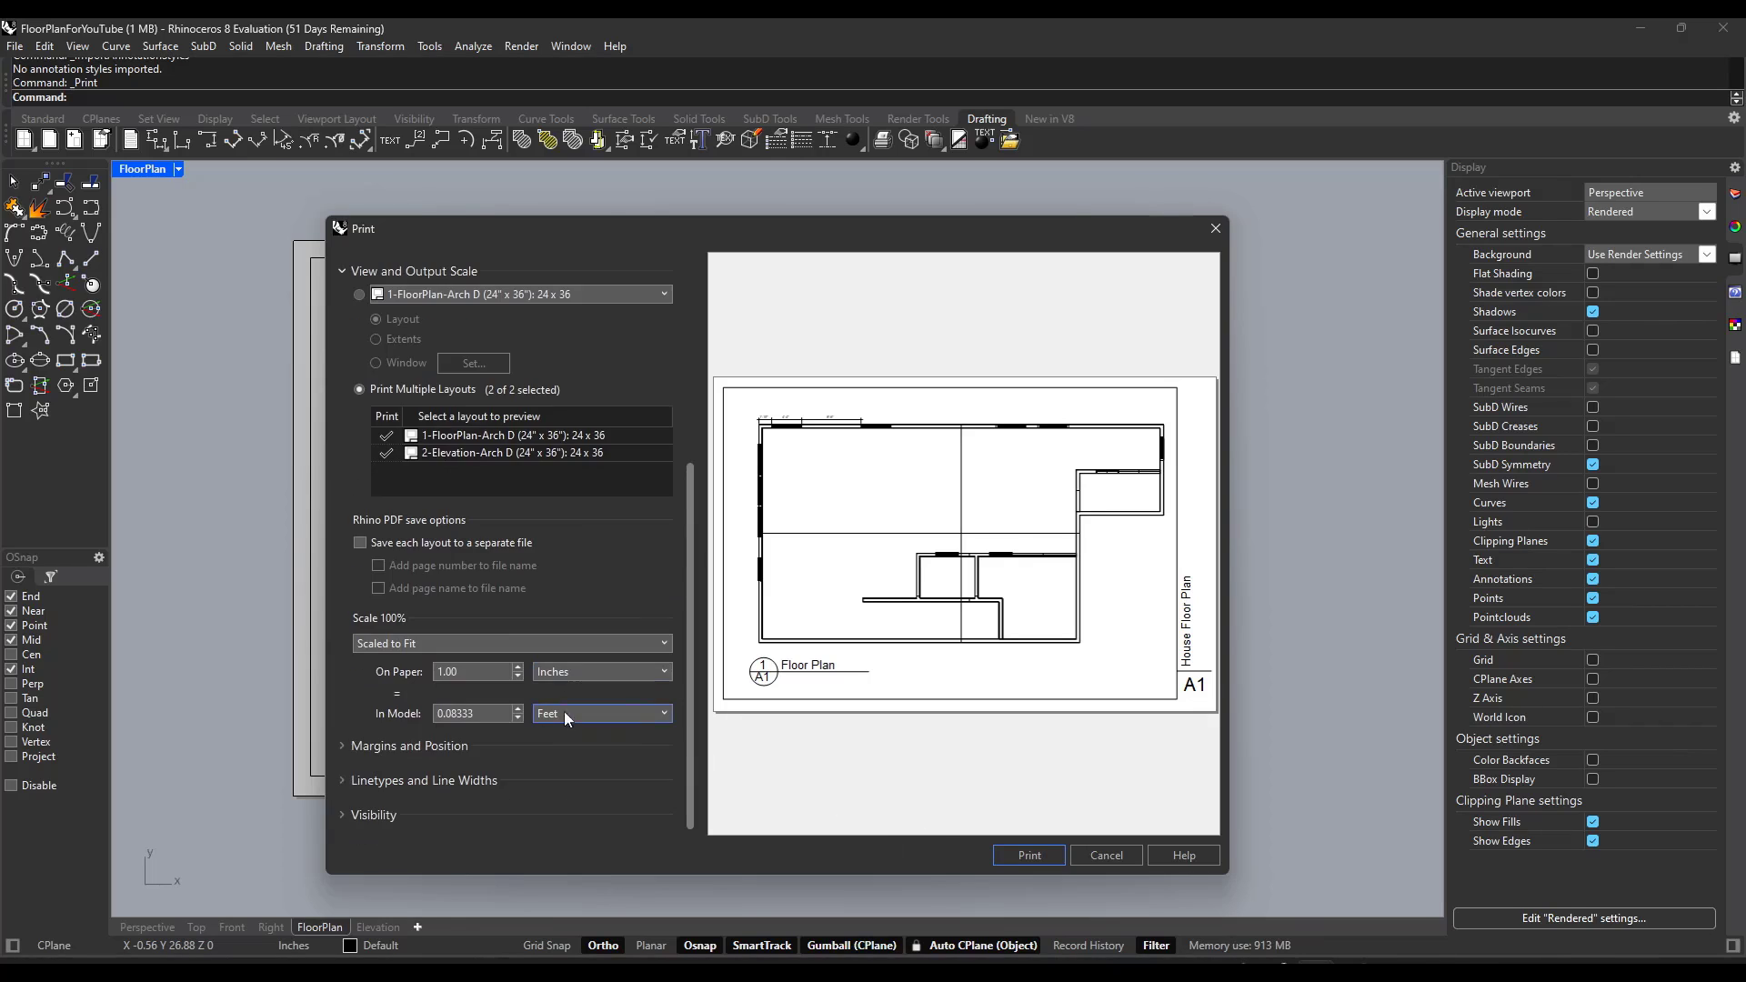
{"action": "left_click", "coordinate": [361, 543]}
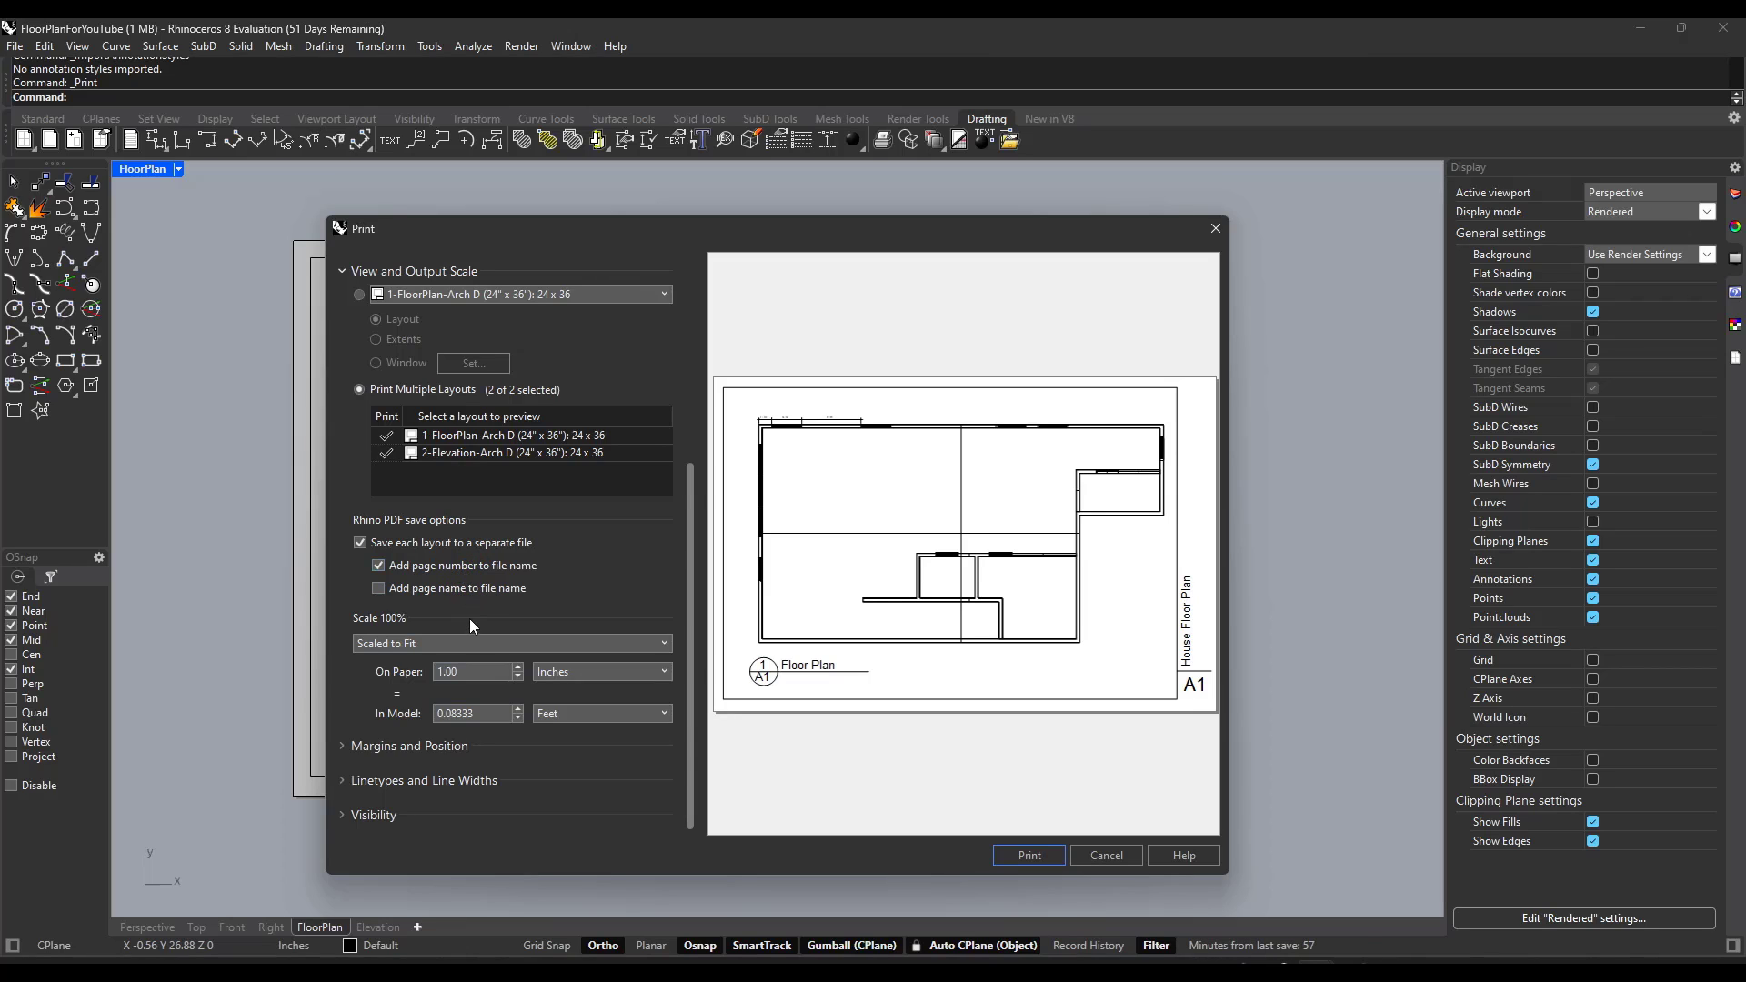
{"action": "left_click", "coordinate": [439, 589]}
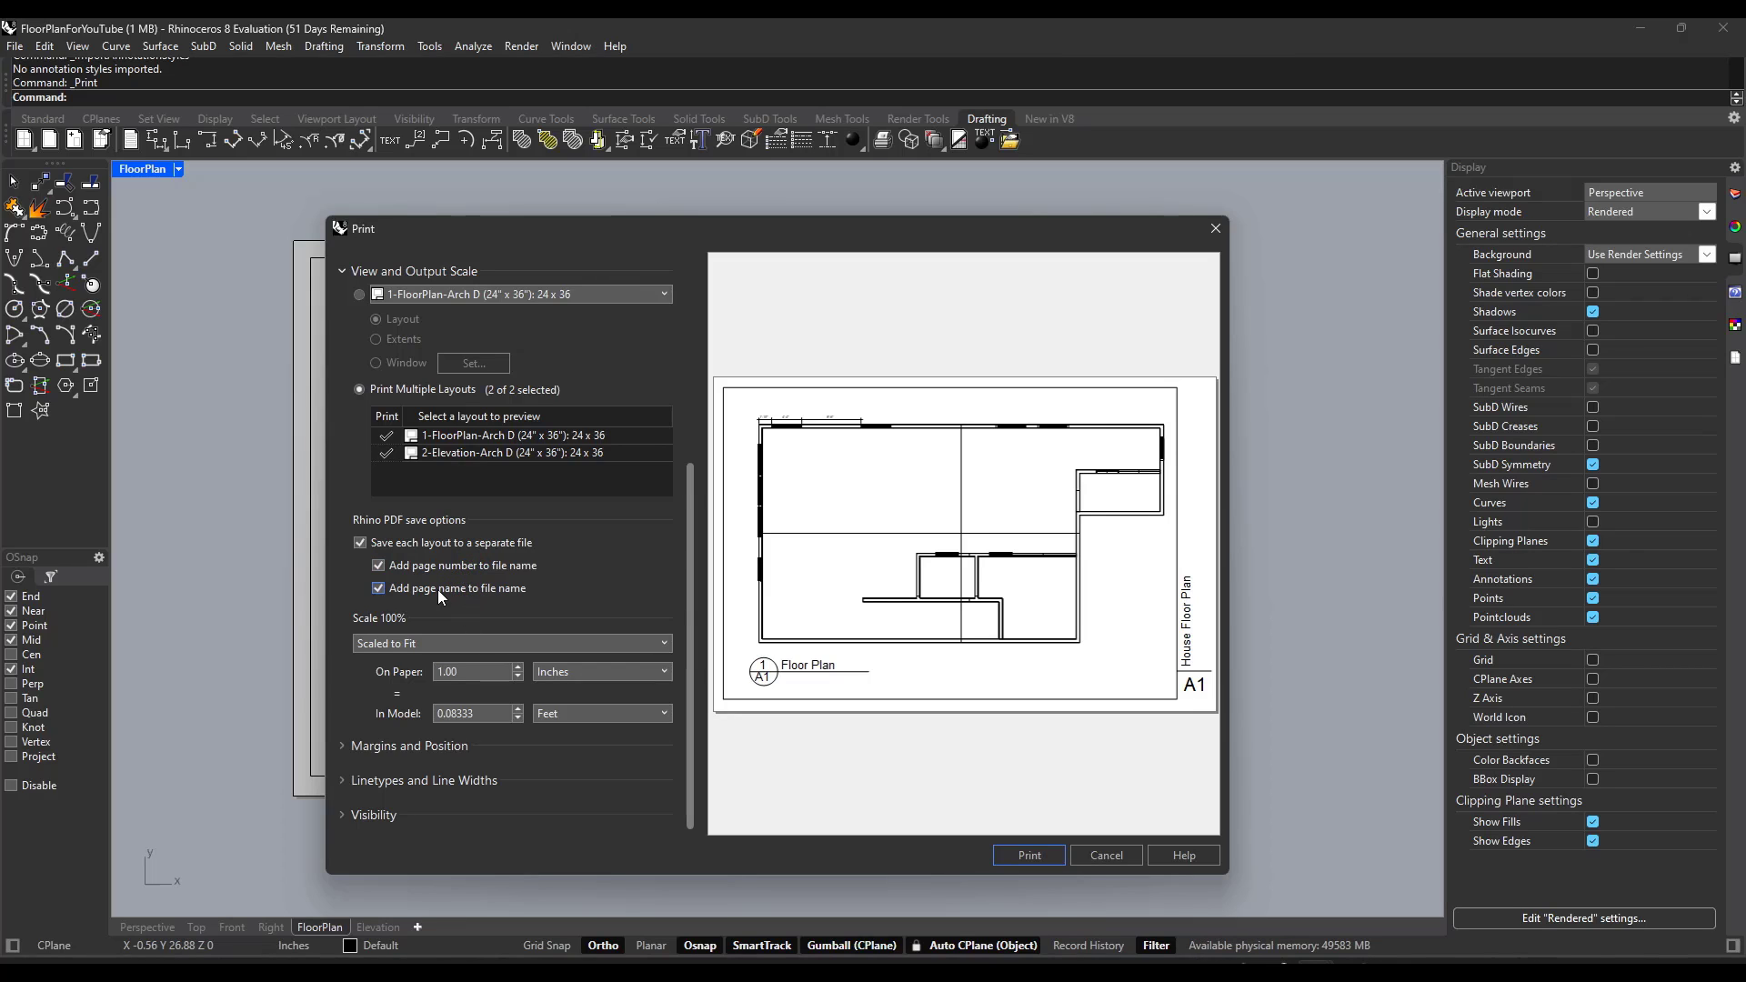
Step: Print both layouts to PDF under the file name HouseDrawing in the 04 - Creating a 2D Layout folder
{"action": "left_click", "coordinate": [1030, 857]}
{"action": "type", "text": "House"}
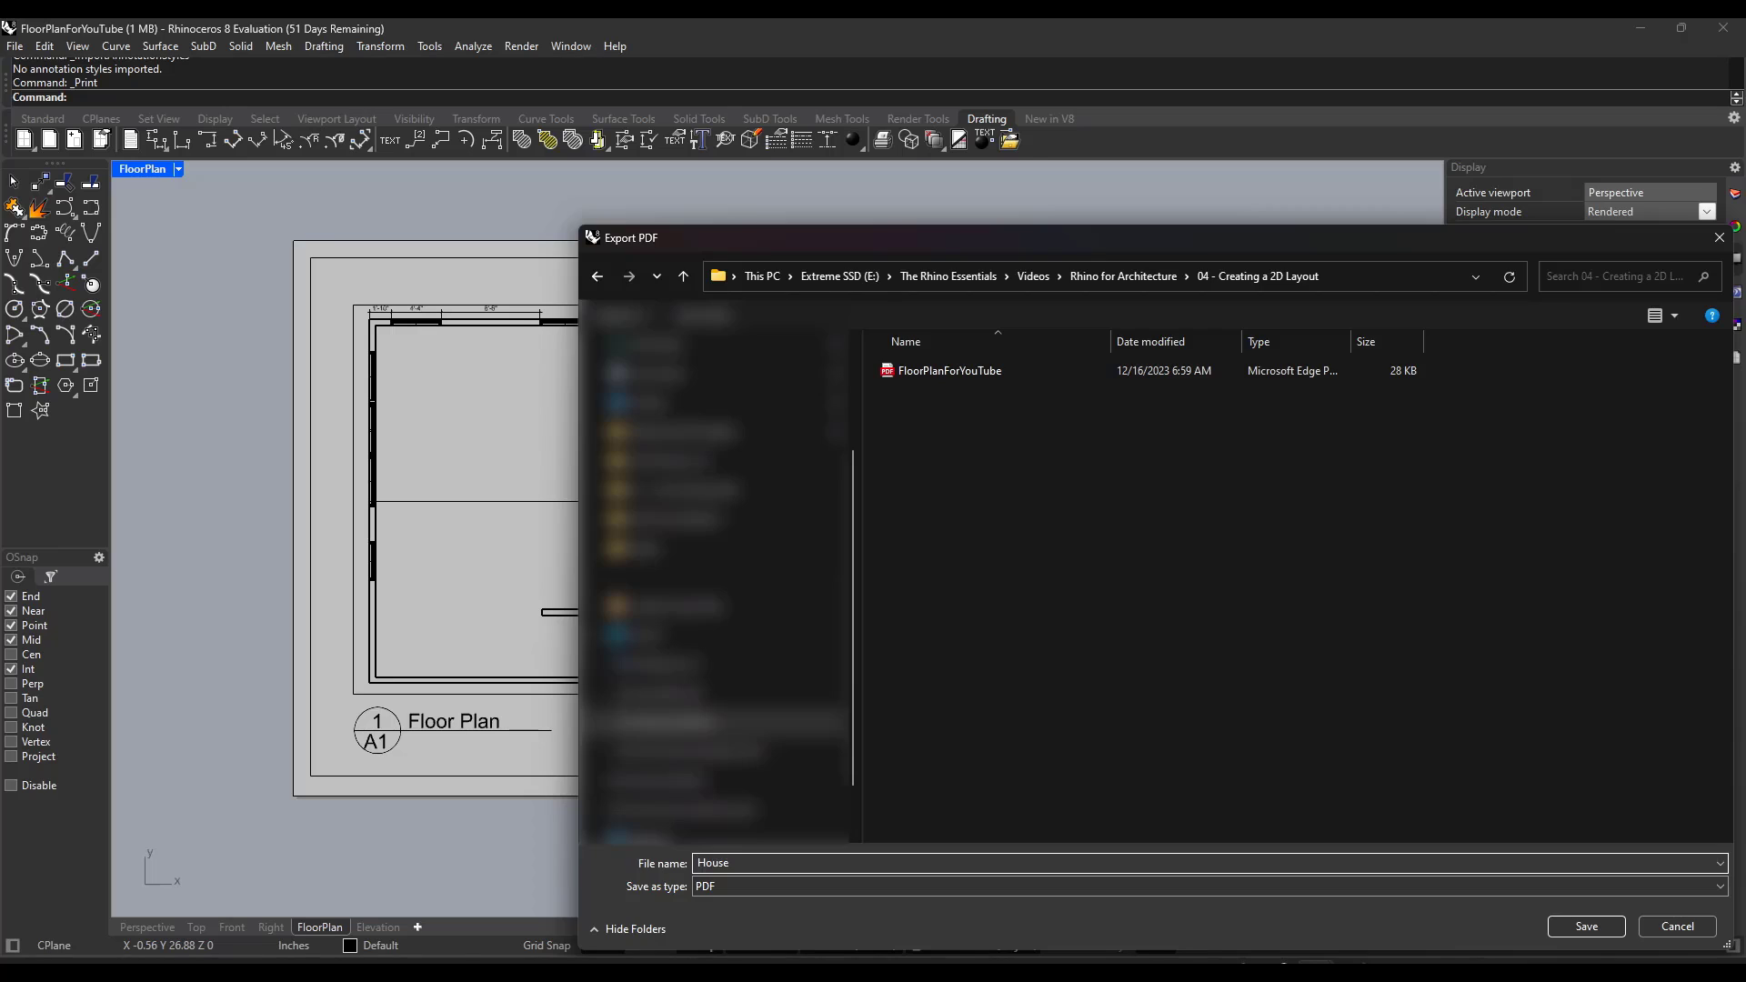
{"action": "key", "text": "Return"}
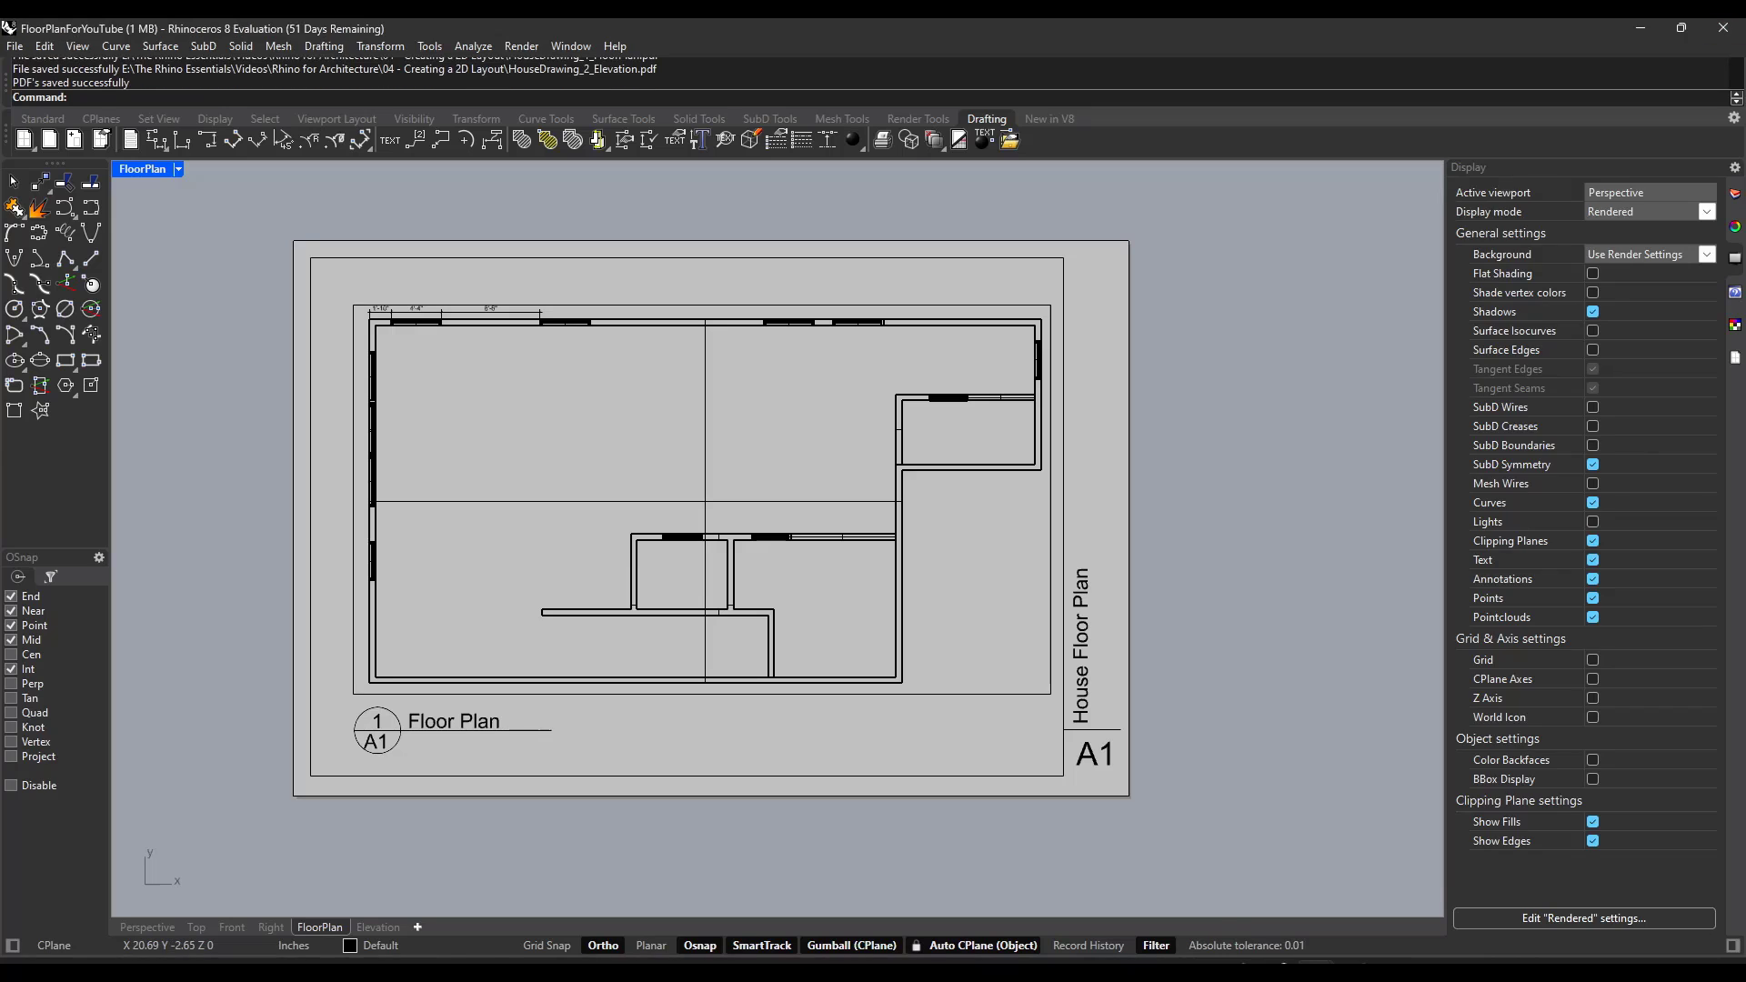
Step: Switch to File Explorer and open the exported HouseDrawing_1_FloorPlan PDF
{"action": "scroll", "coordinate": [414, 431], "scroll_direction": "down", "scroll_amount": 2}
{"action": "scroll", "coordinate": [439, 423], "scroll_direction": "up", "scroll_amount": 2}
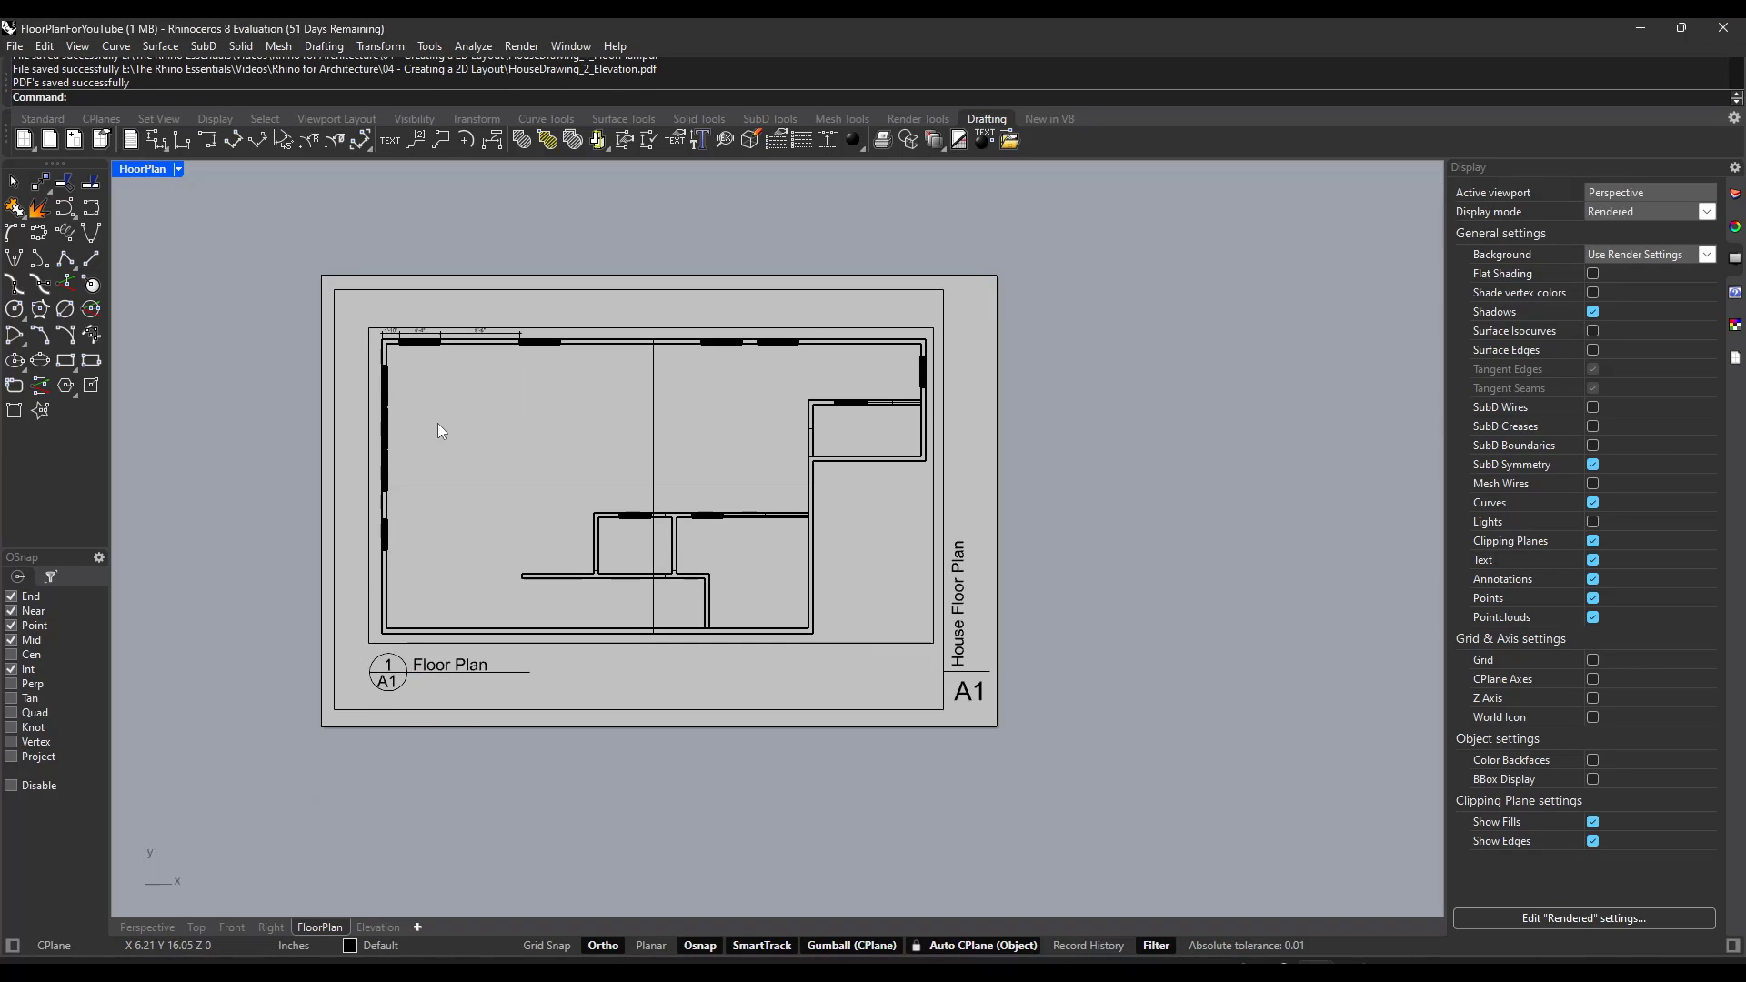
{"action": "key", "text": "alt+Tab"}
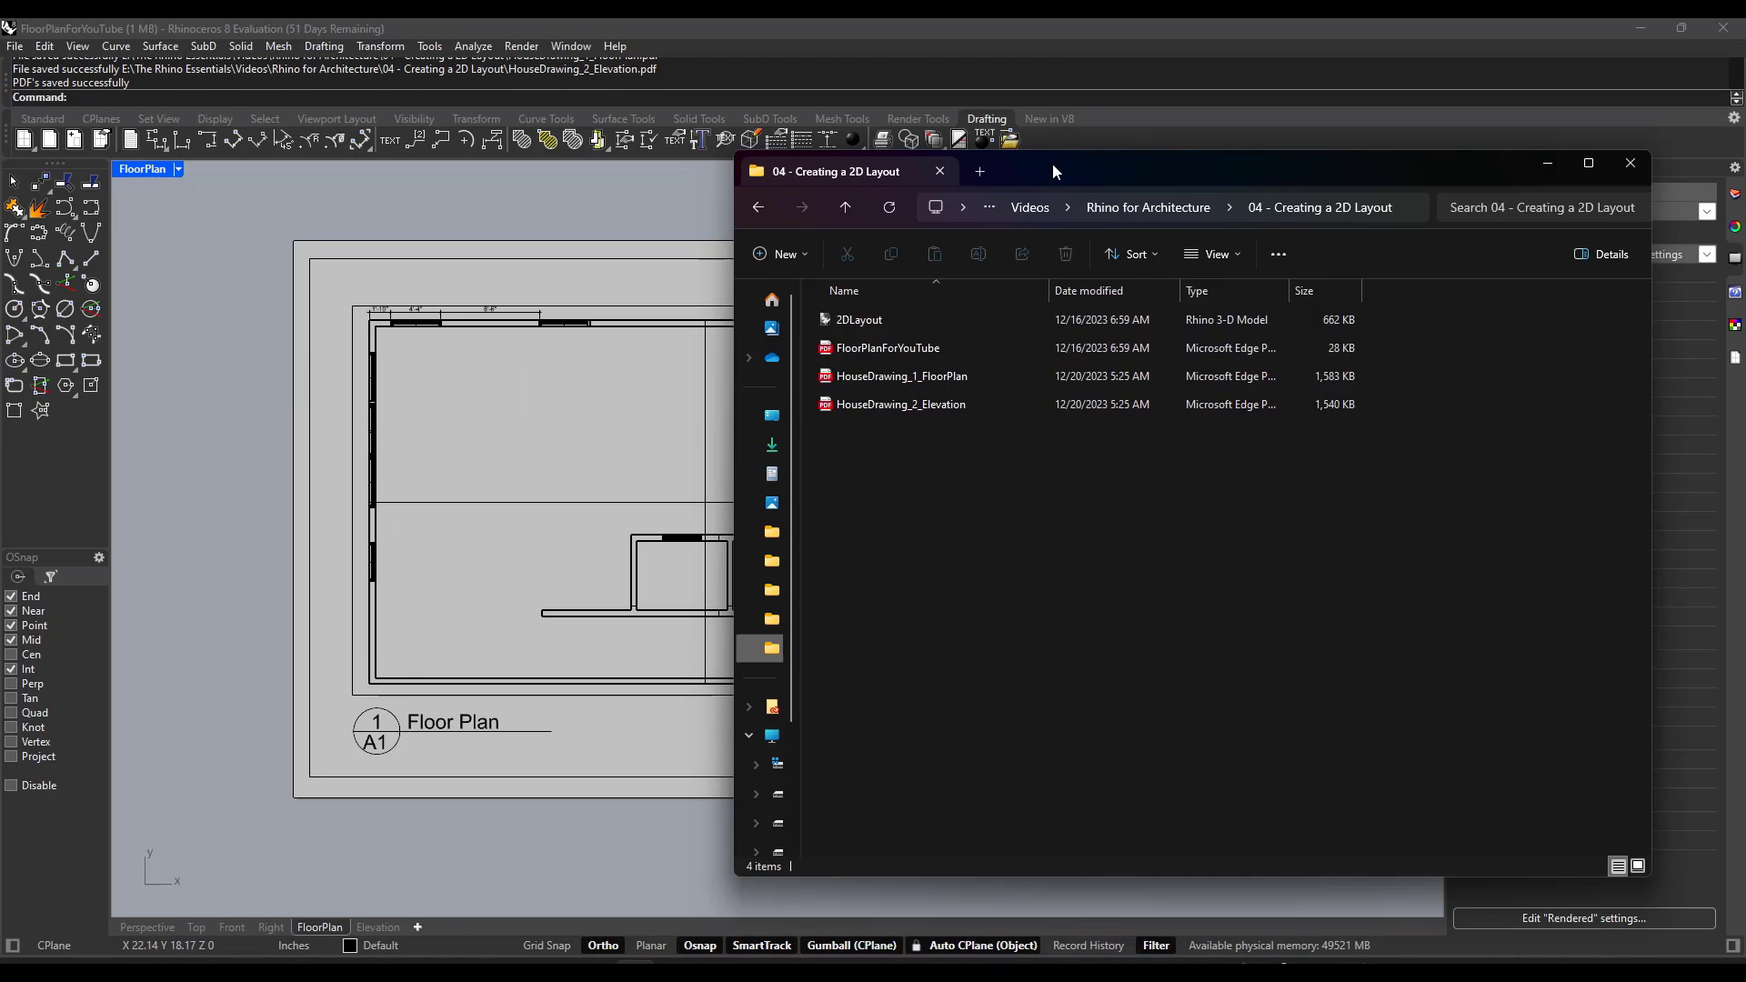
{"action": "left_click_drag", "start_coordinate": [1051, 162], "coordinate": [644, 180]}
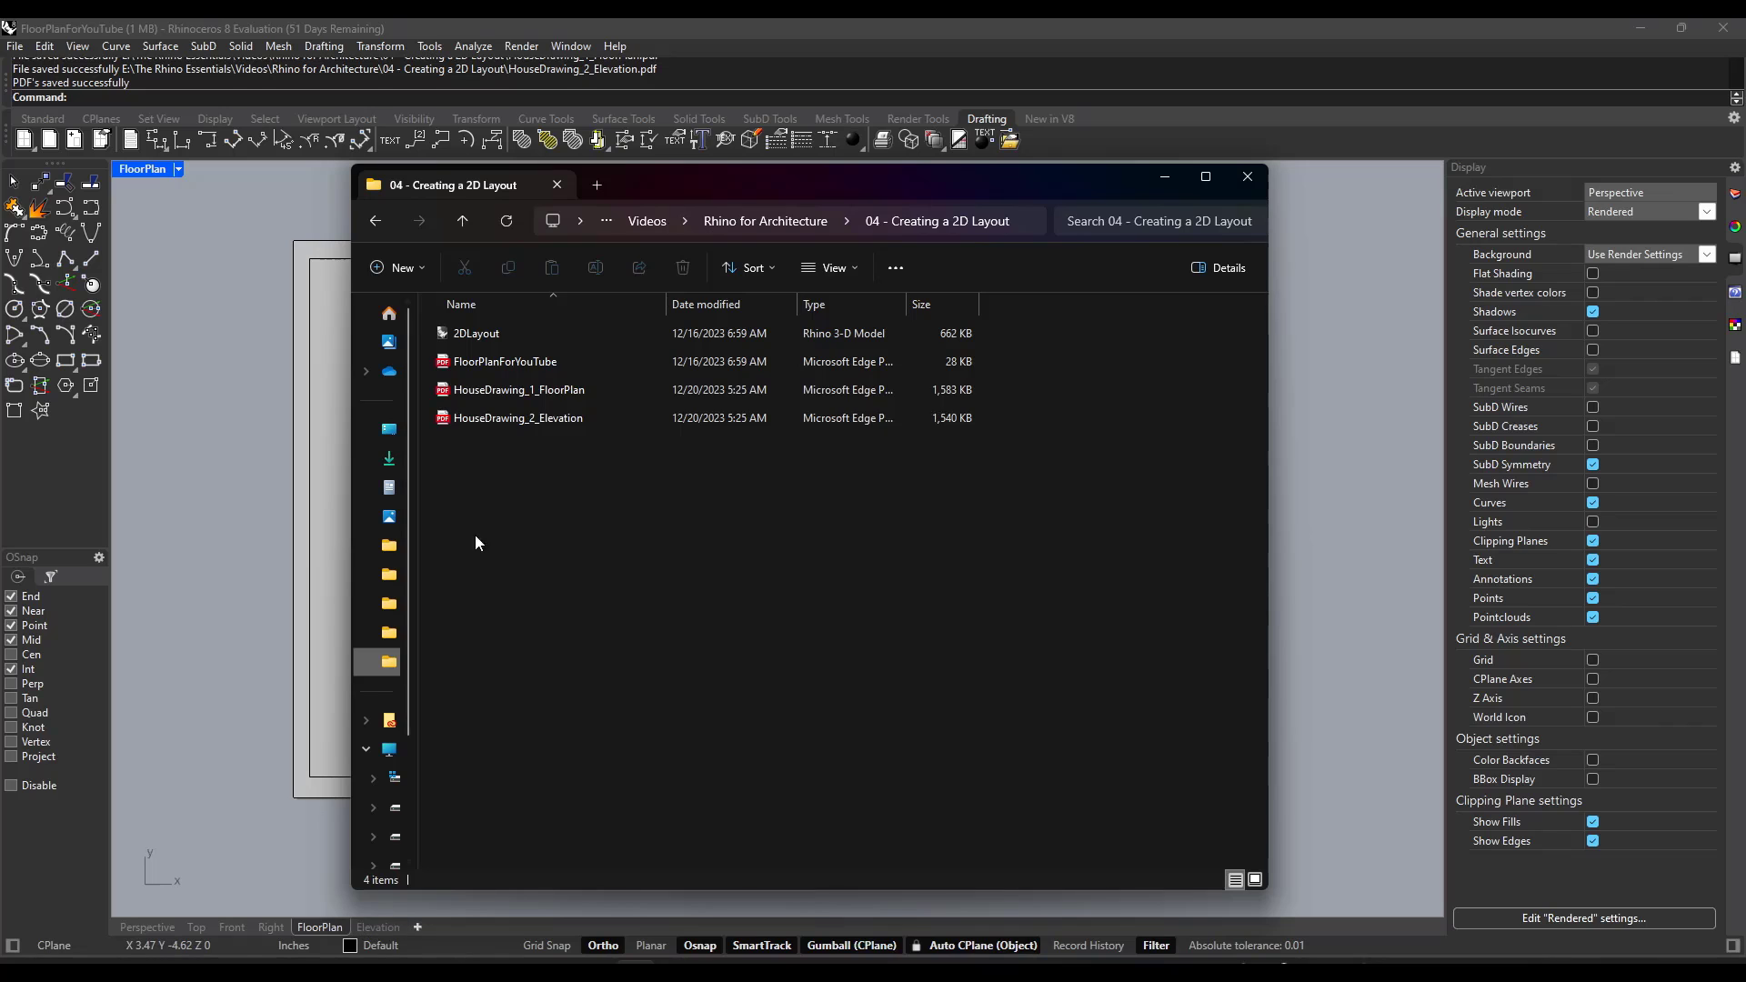
{"action": "left_click", "coordinate": [498, 387]}
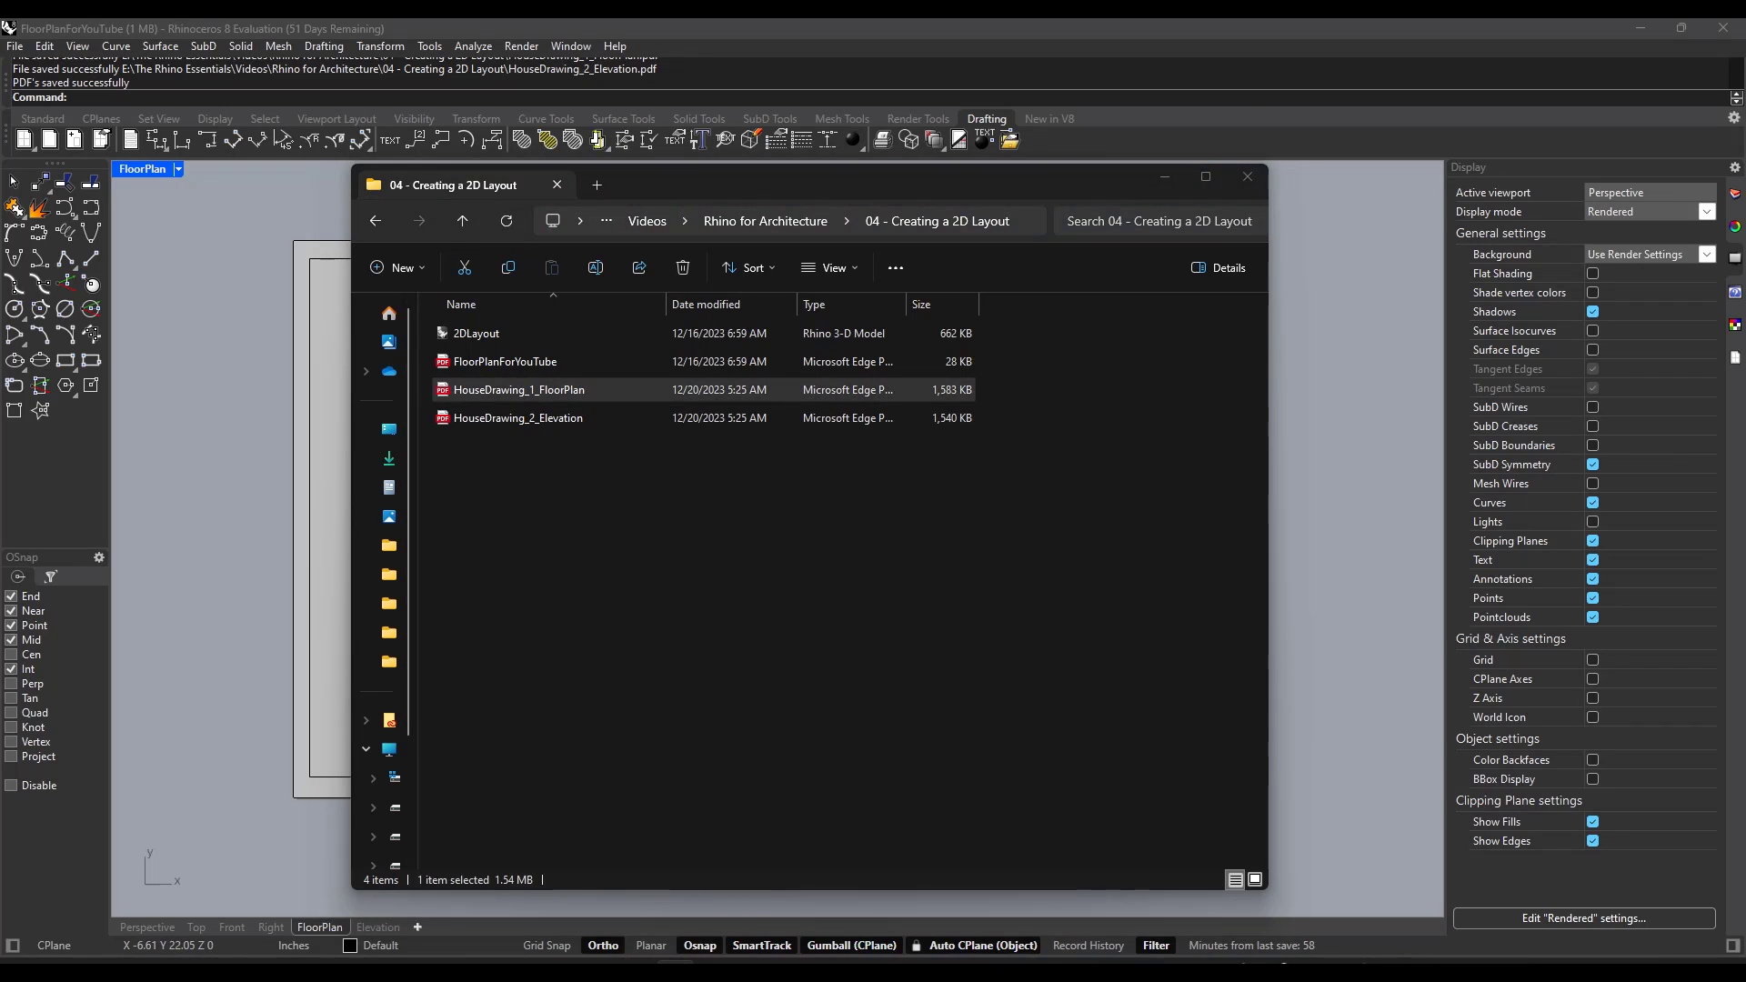
{"action": "double_click", "coordinate": [498, 389]}
Step: Examine the floor plan PDF's full sheet, including its border, dimensions, title symbol and title strip
{"action": "scroll", "coordinate": [912, 405], "scroll_direction": "down", "scroll_amount": 5}
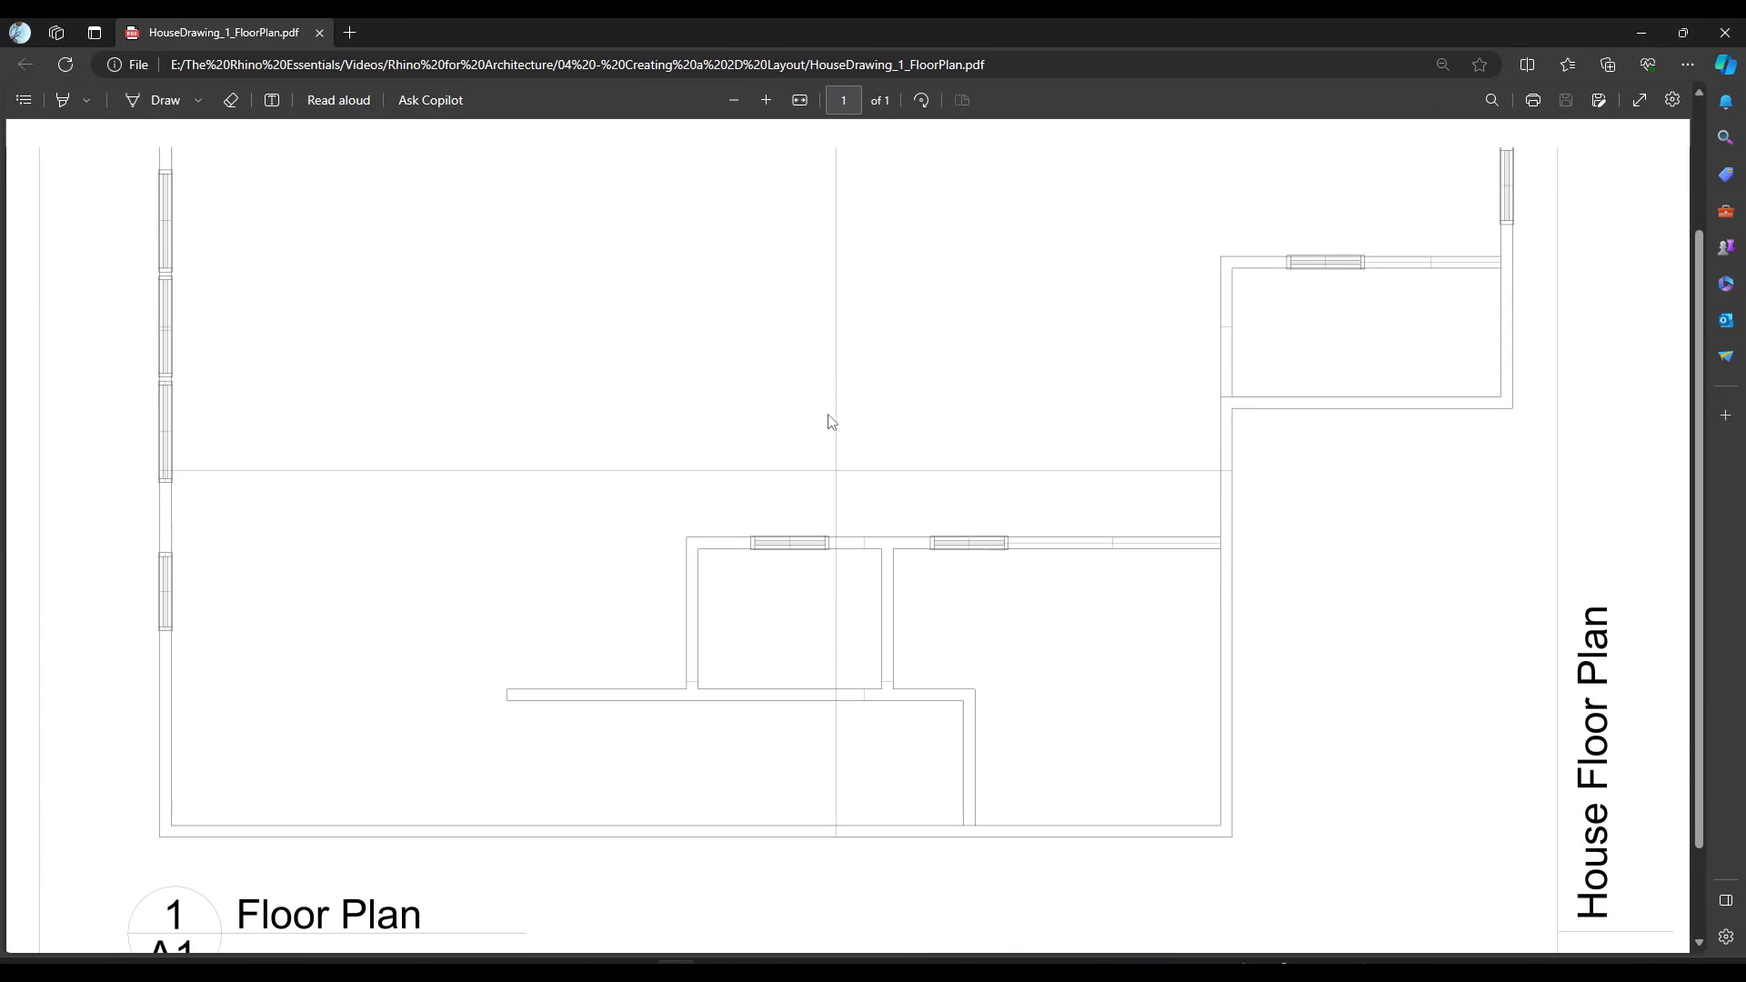
{"action": "scroll", "coordinate": [837, 424], "scroll_direction": "up", "scroll_amount": 1}
{"action": "scroll", "coordinate": [853, 429], "scroll_direction": "down", "scroll_amount": 3, "text": "ctrl"}
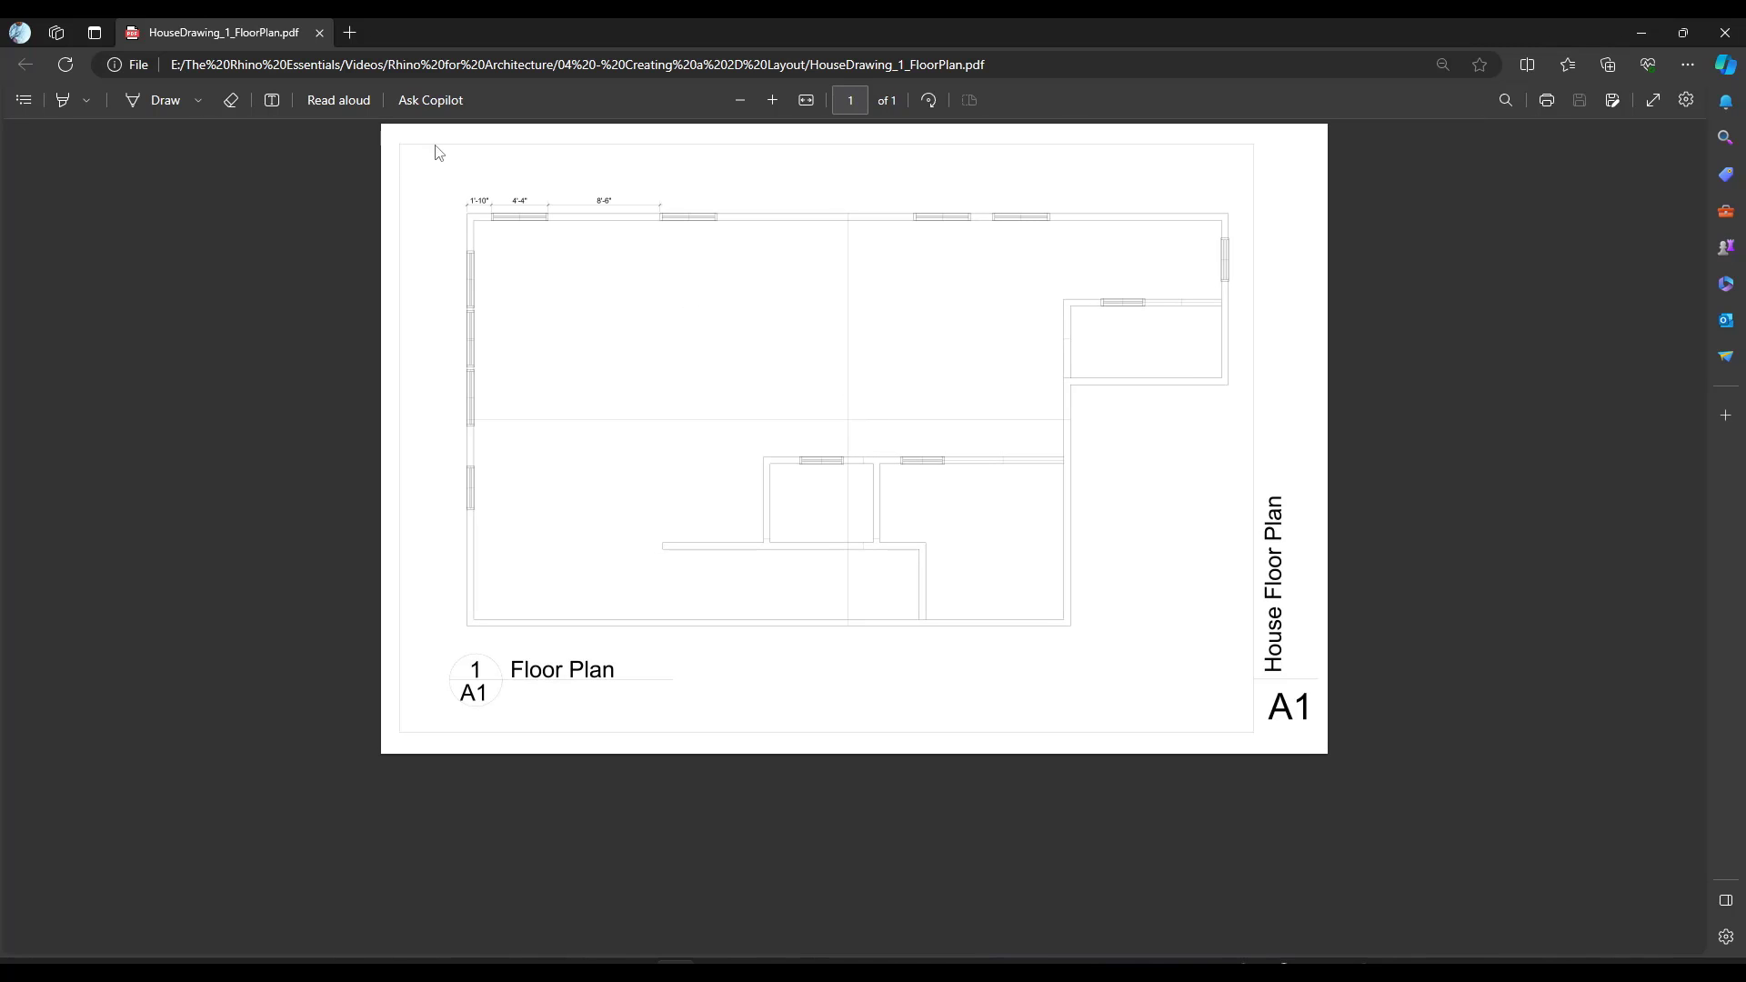
{"action": "scroll", "coordinate": [1089, 359], "scroll_direction": "up", "scroll_amount": 1, "text": "ctrl"}
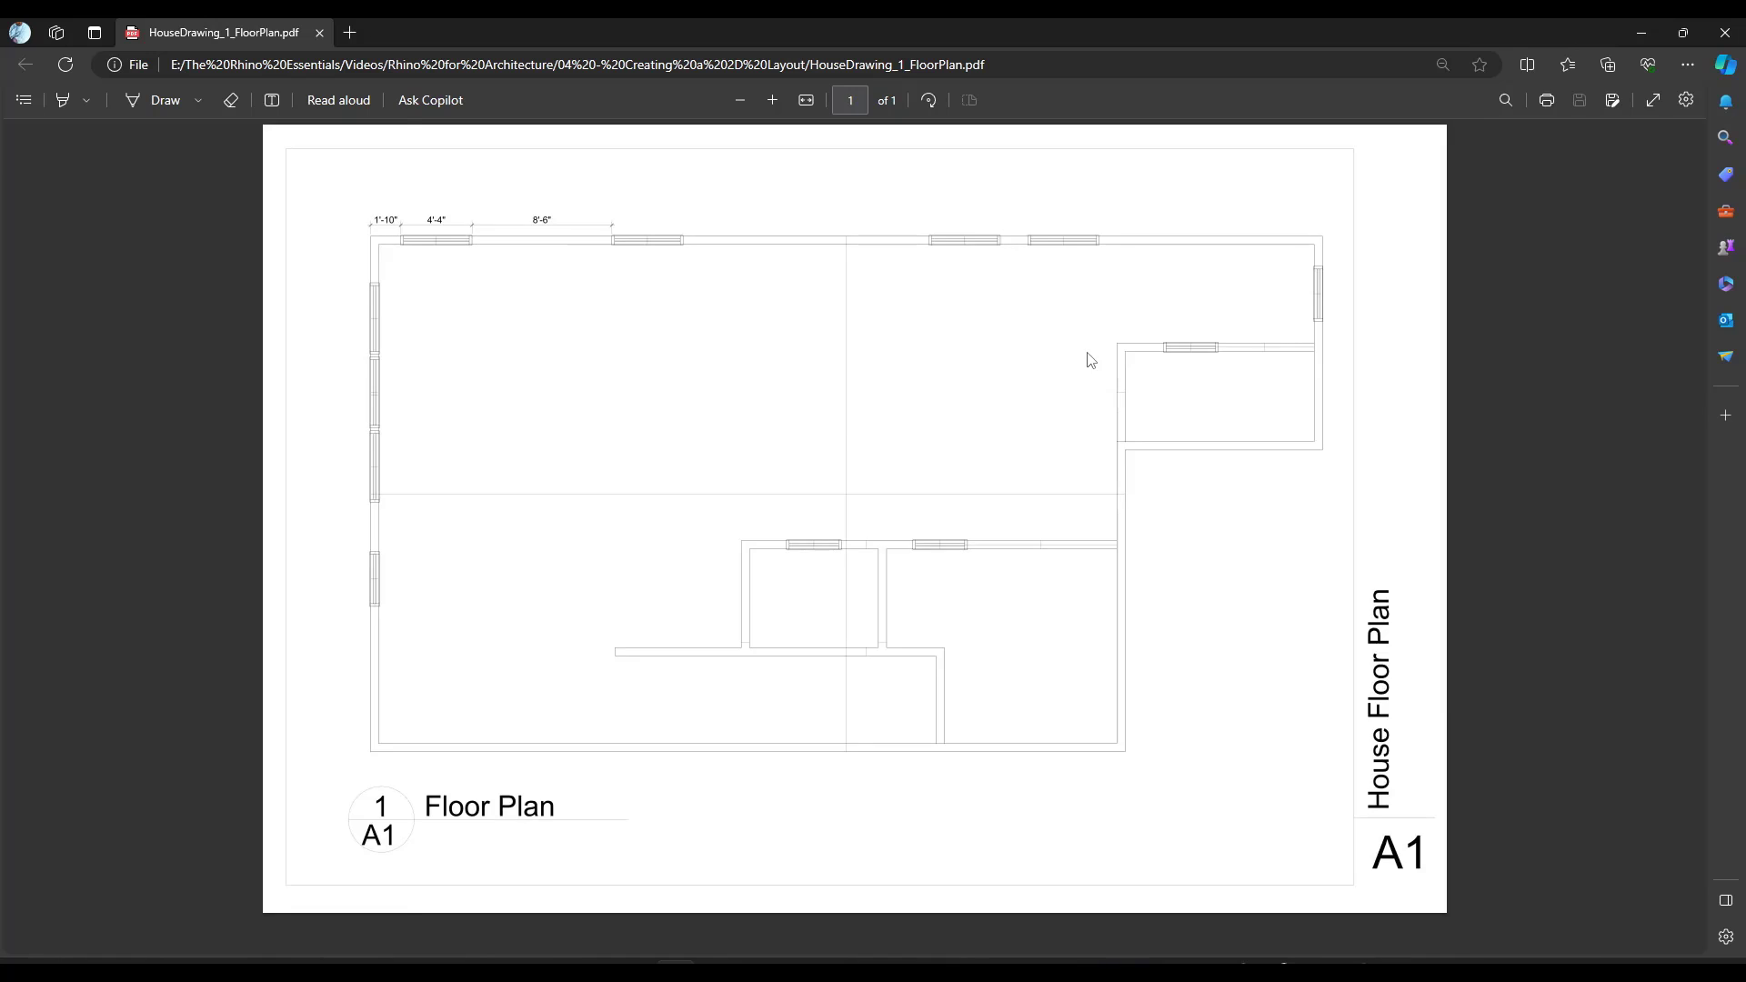
{"action": "scroll", "coordinate": [1090, 358], "scroll_direction": "down", "scroll_amount": 1, "text": "ctrl"}
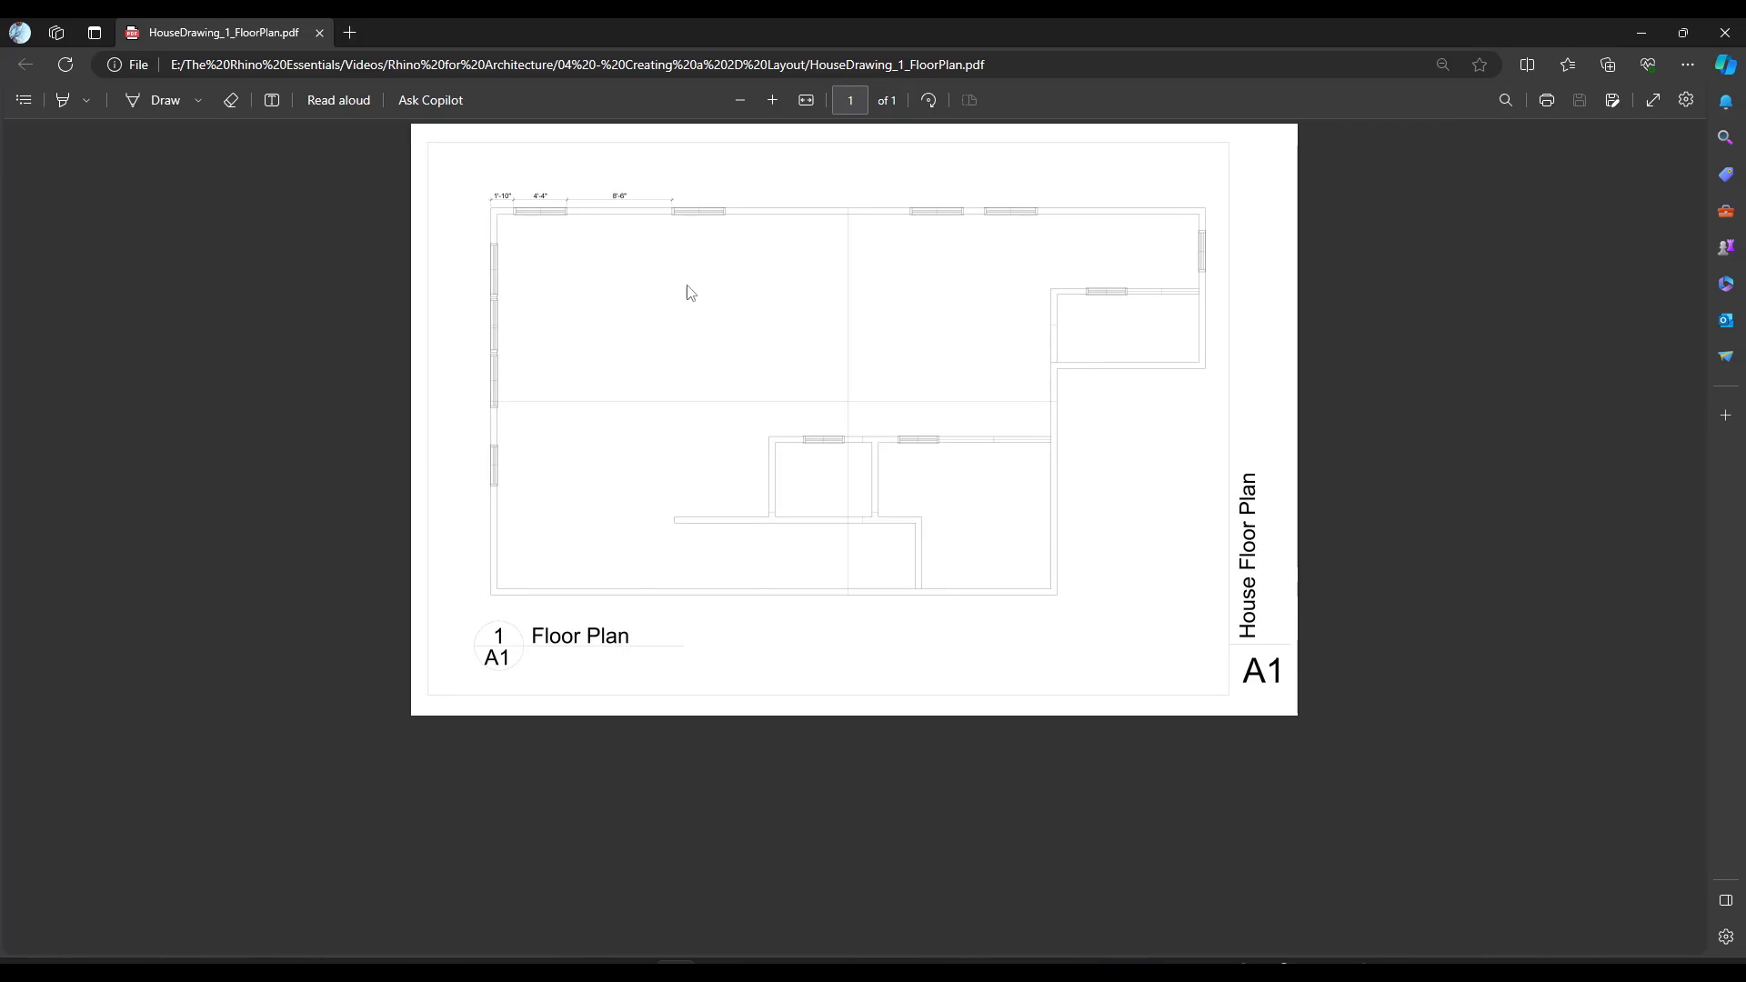
{"action": "scroll", "coordinate": [861, 374], "scroll_direction": "up", "scroll_amount": 1, "text": "ctrl"}
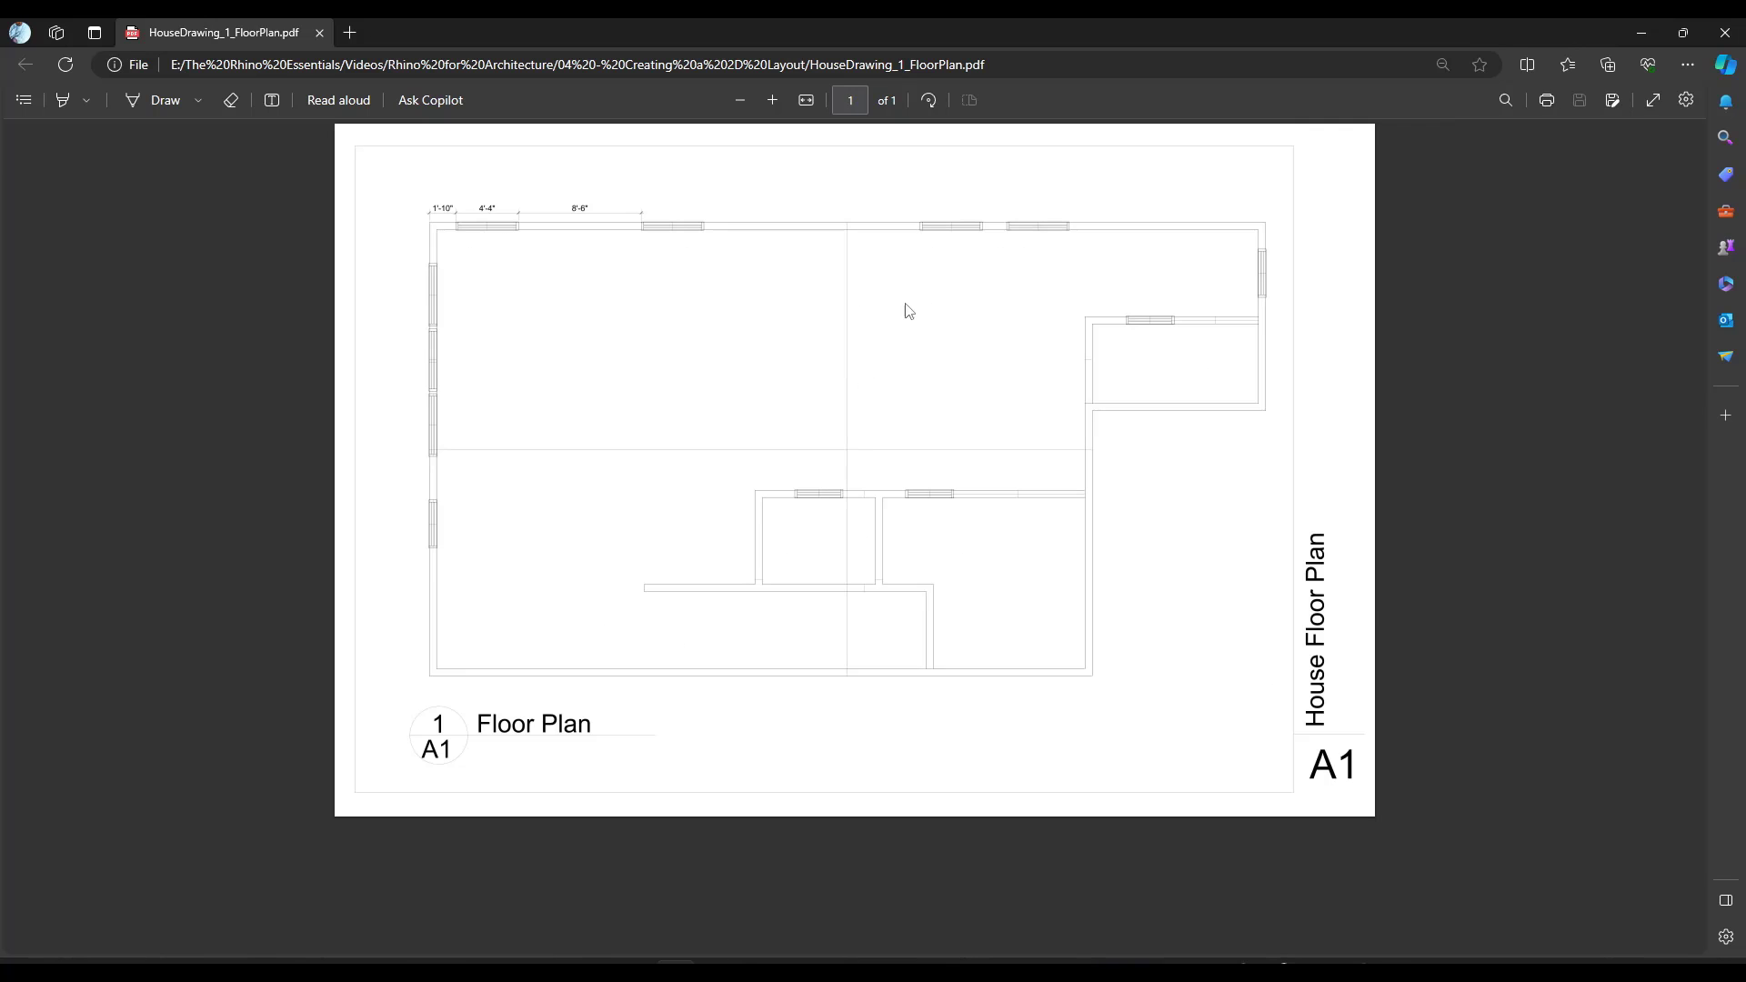